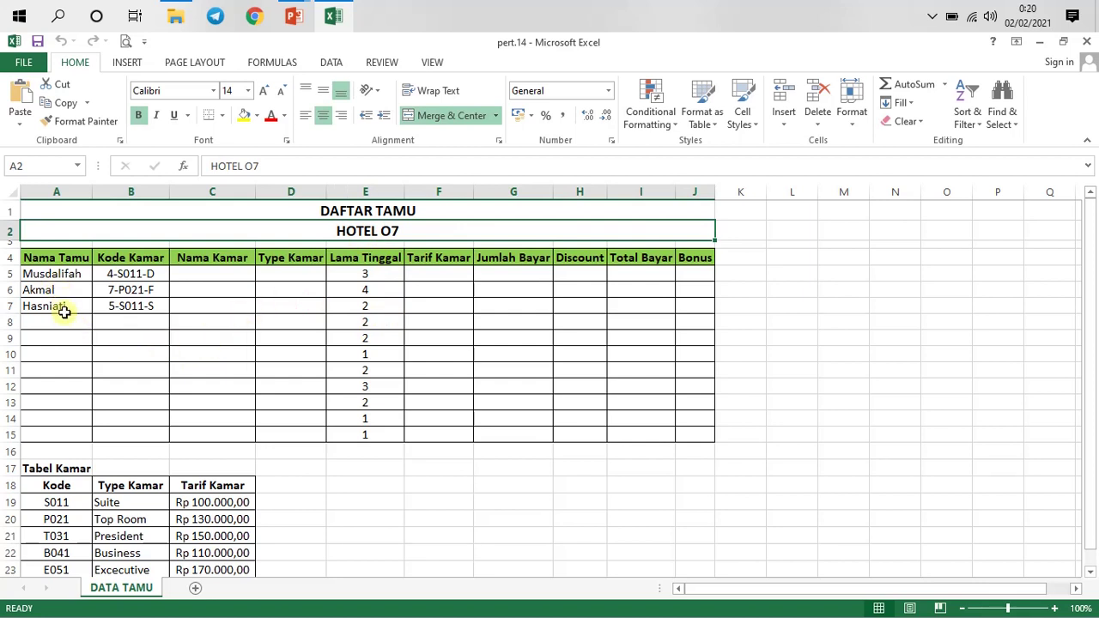
- Review the guest names entered in the Nama Tamu column of the DAFTAR TAMU table
{"action": "left_click", "coordinate": [64, 307]}
{"action": "left_click", "coordinate": [69, 288]}
{"action": "left_click", "coordinate": [68, 272]}
{"action": "left_click", "coordinate": [69, 302]}
{"action": "left_click", "coordinate": [61, 288]}
{"action": "left_click", "coordinate": [66, 272]}
{"action": "left_click", "coordinate": [62, 335]}
{"action": "left_click", "coordinate": [51, 306]}
{"action": "left_click", "coordinate": [64, 324]}
- Examine the room codes in the Kode Kamar column alongside the stay lengths and the empty guest rows
{"action": "left_click", "coordinate": [118, 308]}
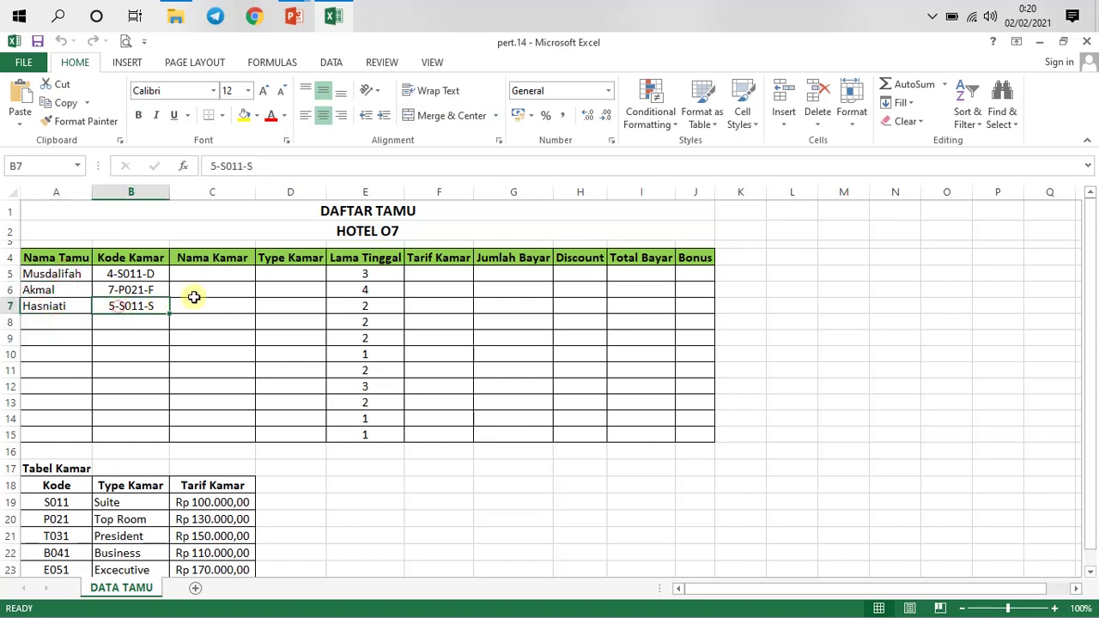
{"action": "left_click", "coordinate": [137, 289]}
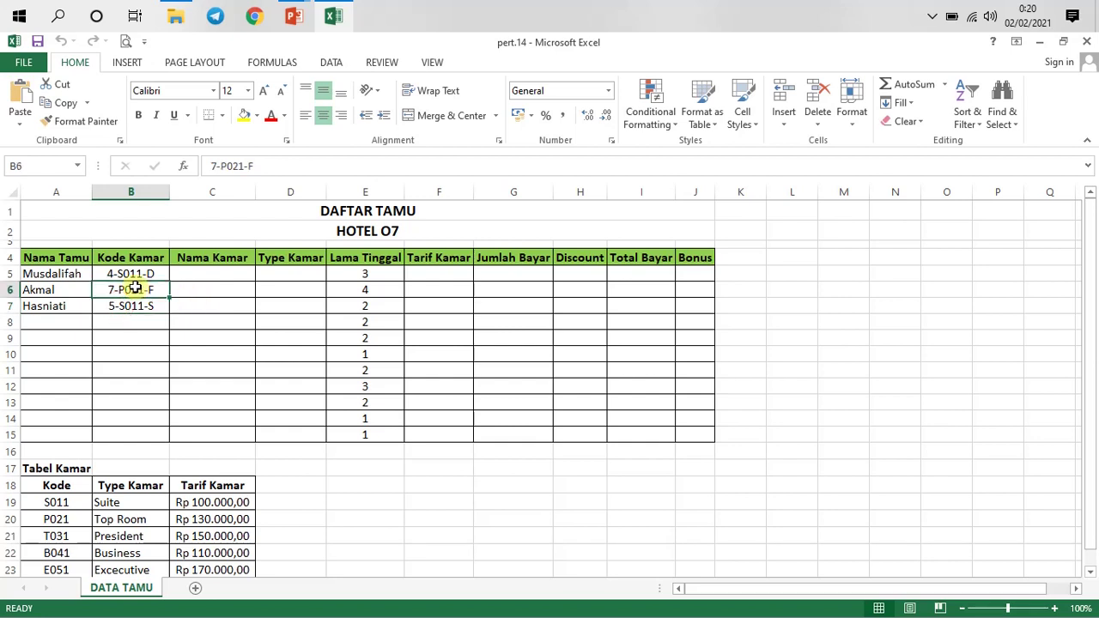
{"action": "left_click", "coordinate": [361, 289]}
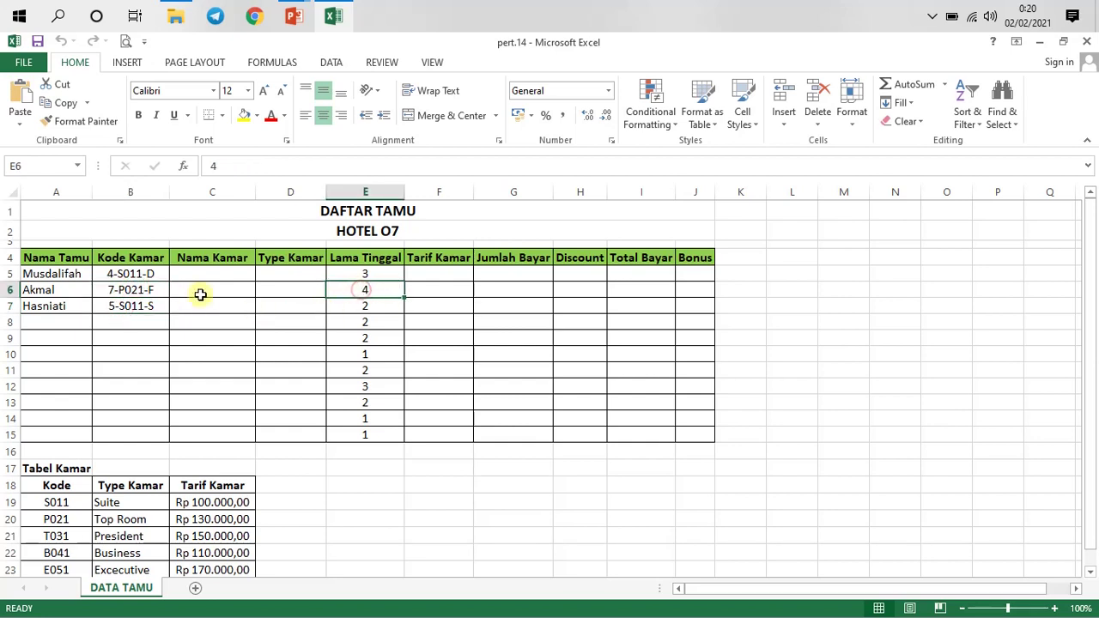
{"action": "left_click_drag", "start_coordinate": [146, 290], "coordinate": [144, 304]}
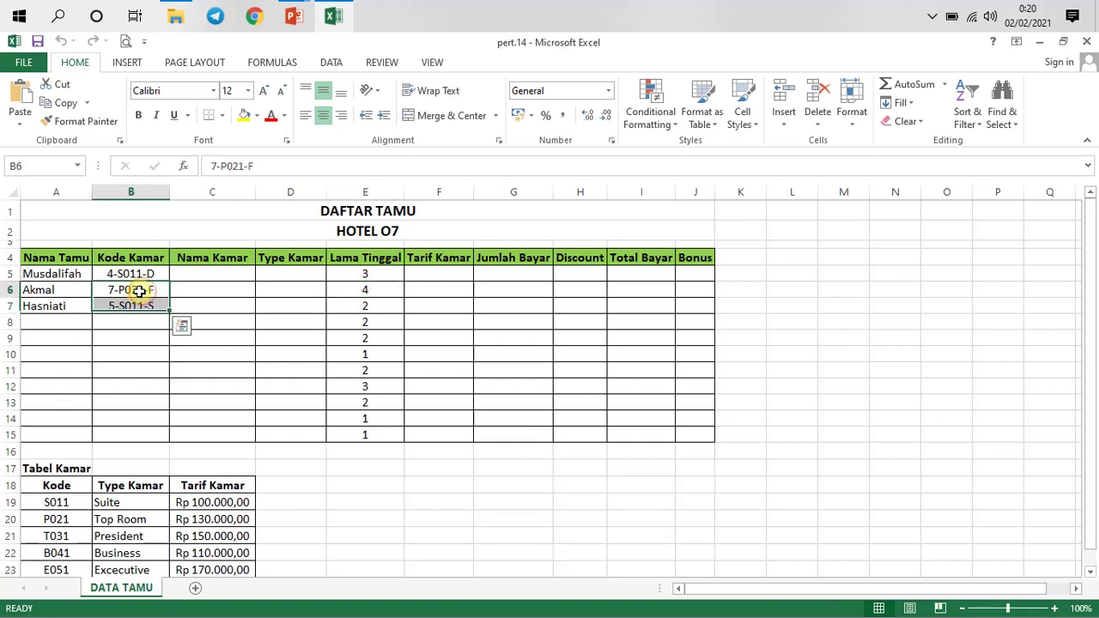
{"action": "left_click", "coordinate": [230, 273]}
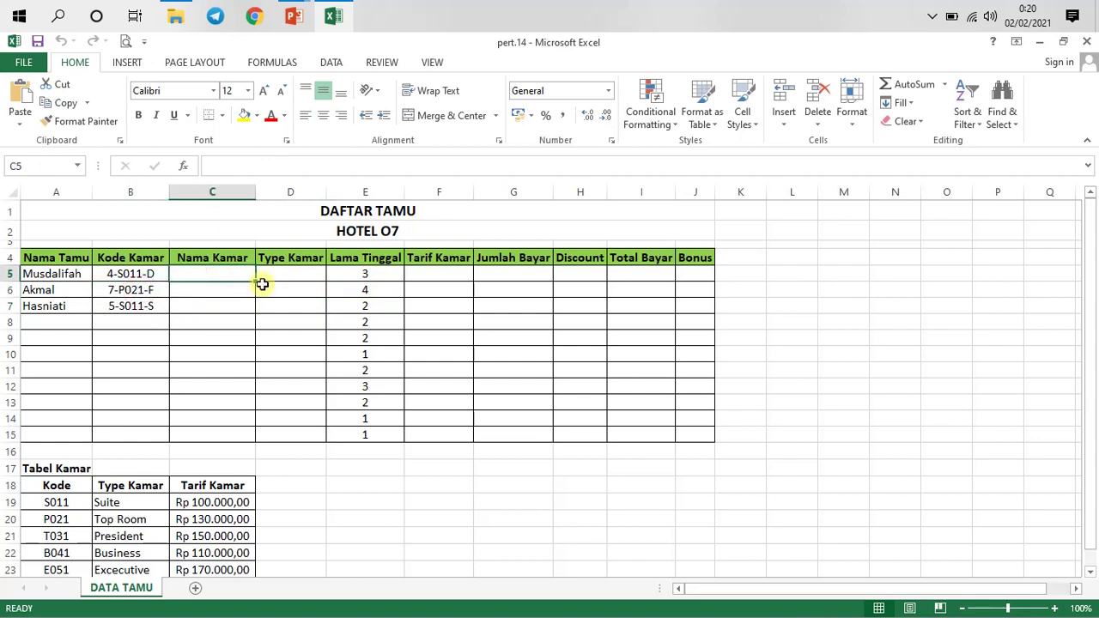
{"action": "left_click_drag", "start_coordinate": [61, 321], "coordinate": [57, 371]}
{"action": "left_click", "coordinate": [51, 338]}
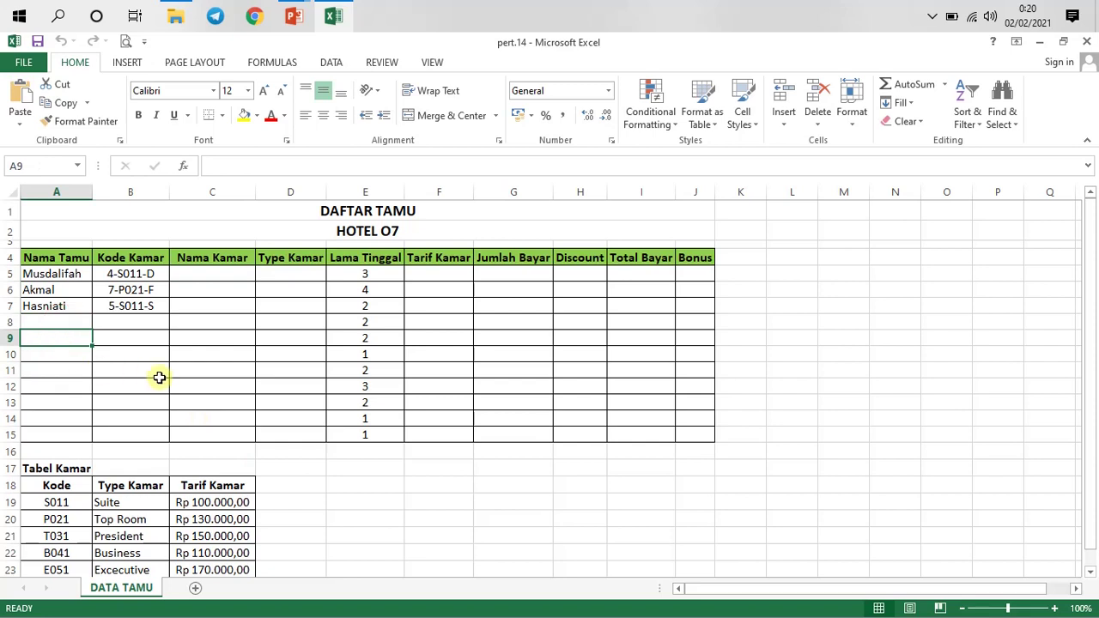
{"action": "left_click", "coordinate": [44, 323]}
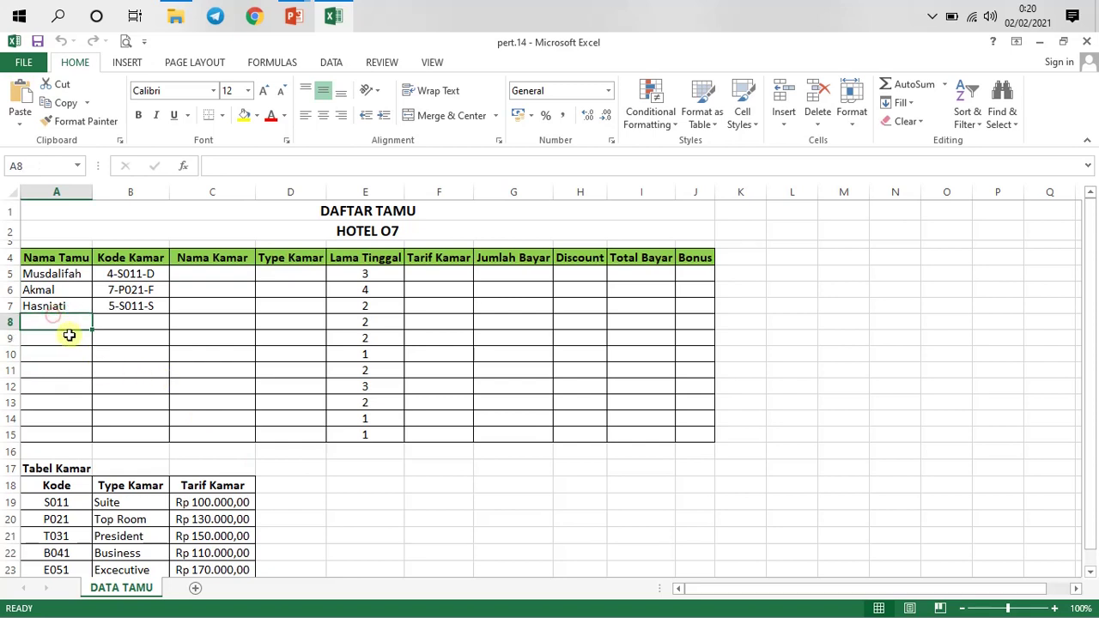
{"action": "left_click", "coordinate": [150, 289]}
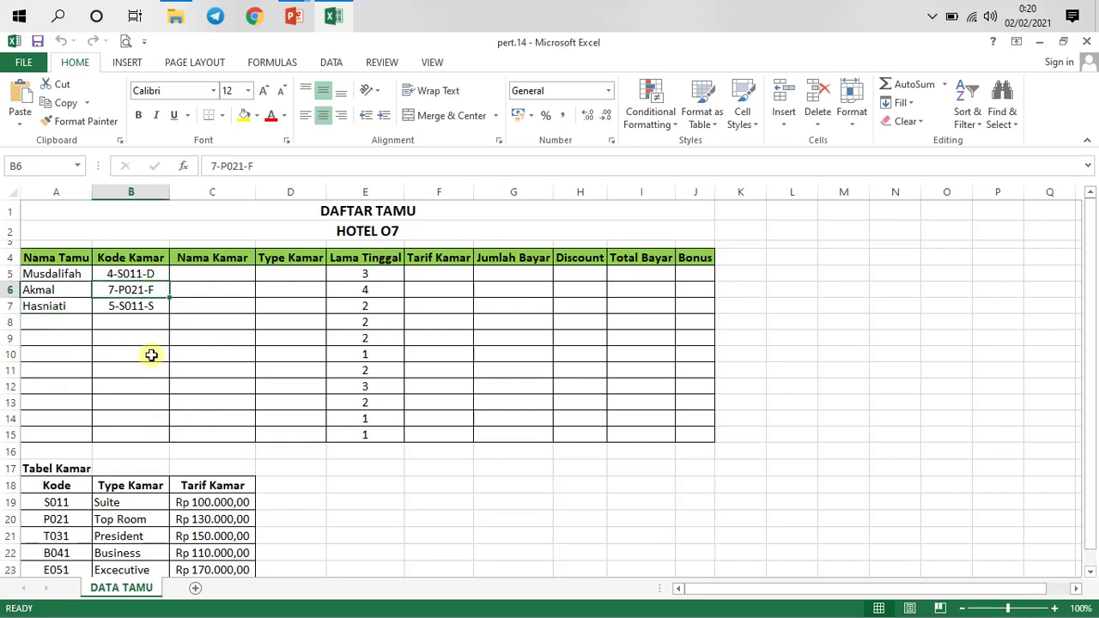
{"action": "left_click_drag", "start_coordinate": [131, 273], "coordinate": [143, 306]}
- Examine the codes, room types and rates in the Tabel Kamar reference table
{"action": "scroll", "coordinate": [177, 392], "scroll_direction": "down", "scroll_amount": 1}
{"action": "left_click", "coordinate": [76, 456]}
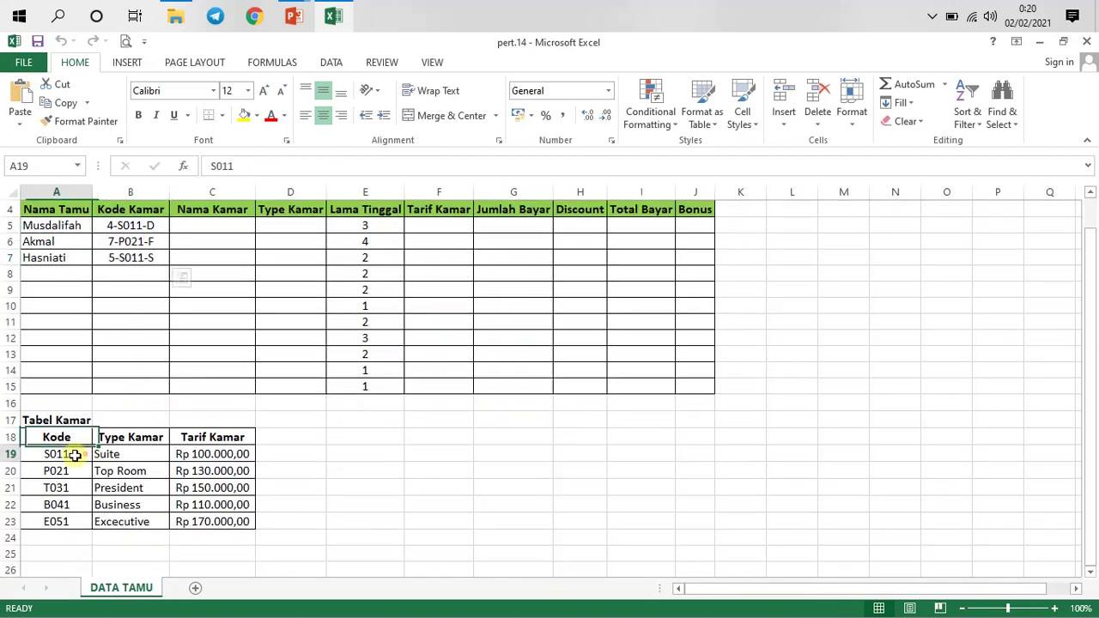
{"action": "left_click_drag", "start_coordinate": [34, 421], "coordinate": [229, 529]}
{"action": "left_click", "coordinate": [208, 505]}
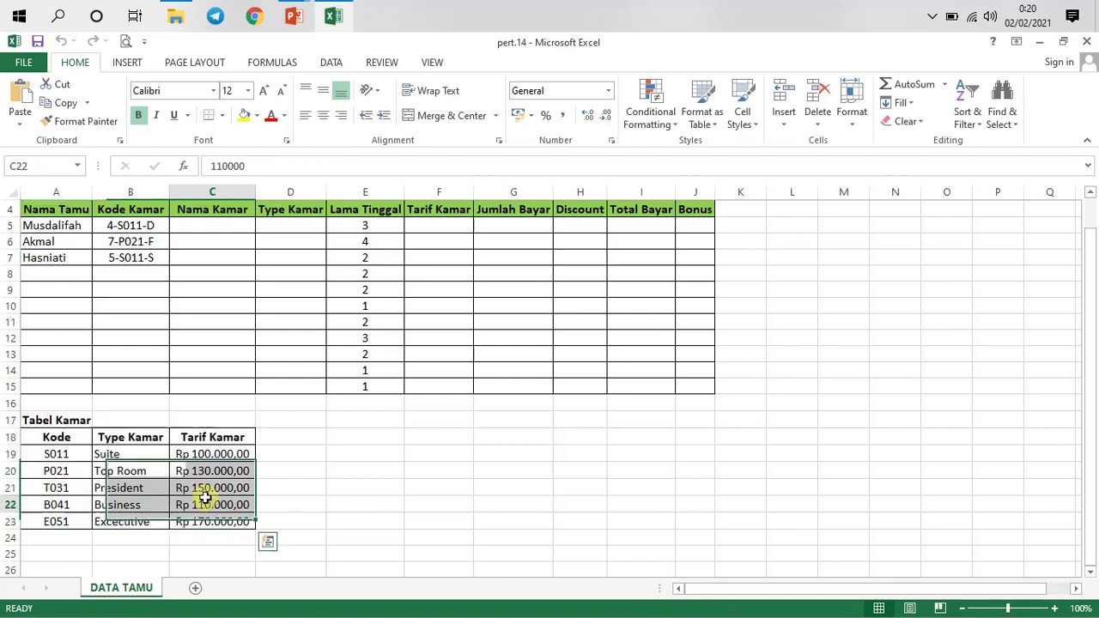
{"action": "left_click", "coordinate": [110, 441]}
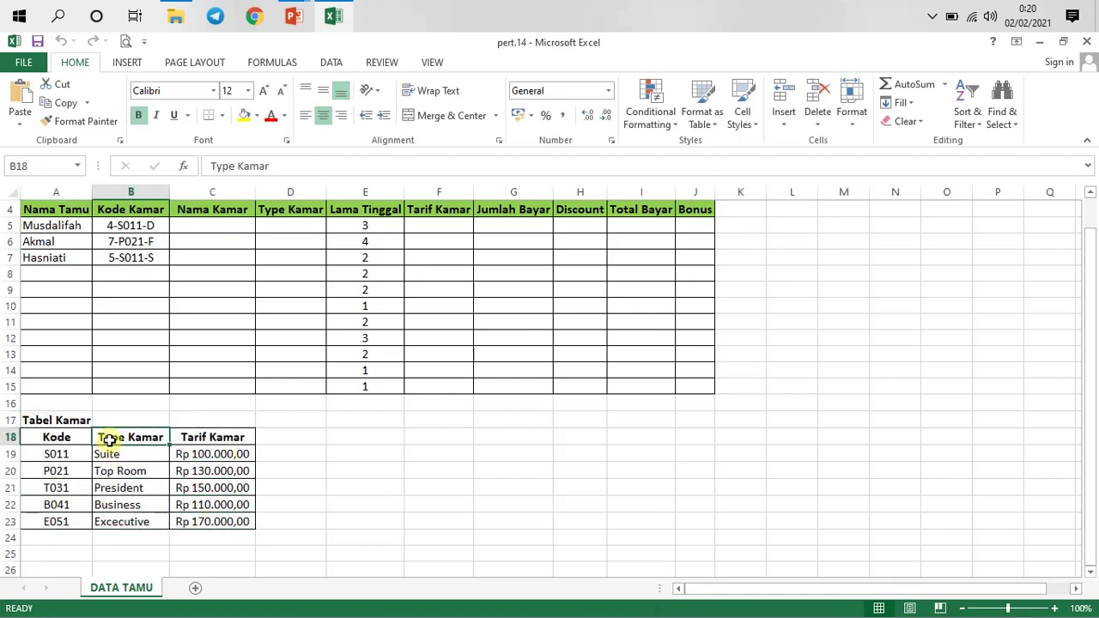
{"action": "left_click_drag", "start_coordinate": [54, 454], "coordinate": [55, 522]}
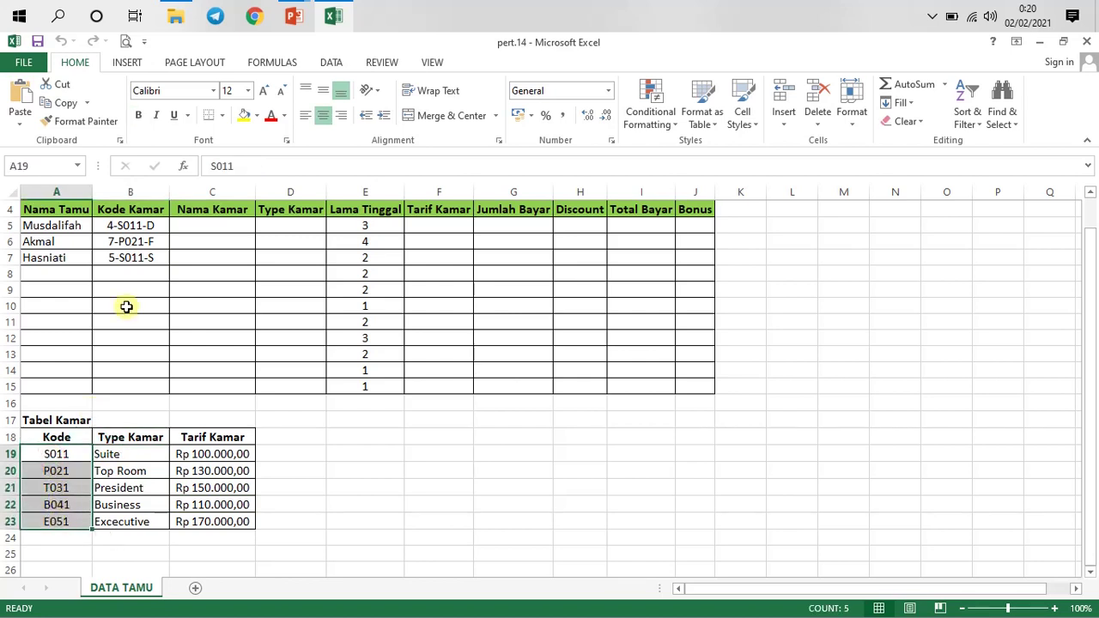
- Compare the middle part of the room code in B5 with the S011 code in Tabel Kamar
{"action": "left_click", "coordinate": [124, 228]}
{"action": "left_click", "coordinate": [127, 241]}
{"action": "left_click", "coordinate": [129, 229]}
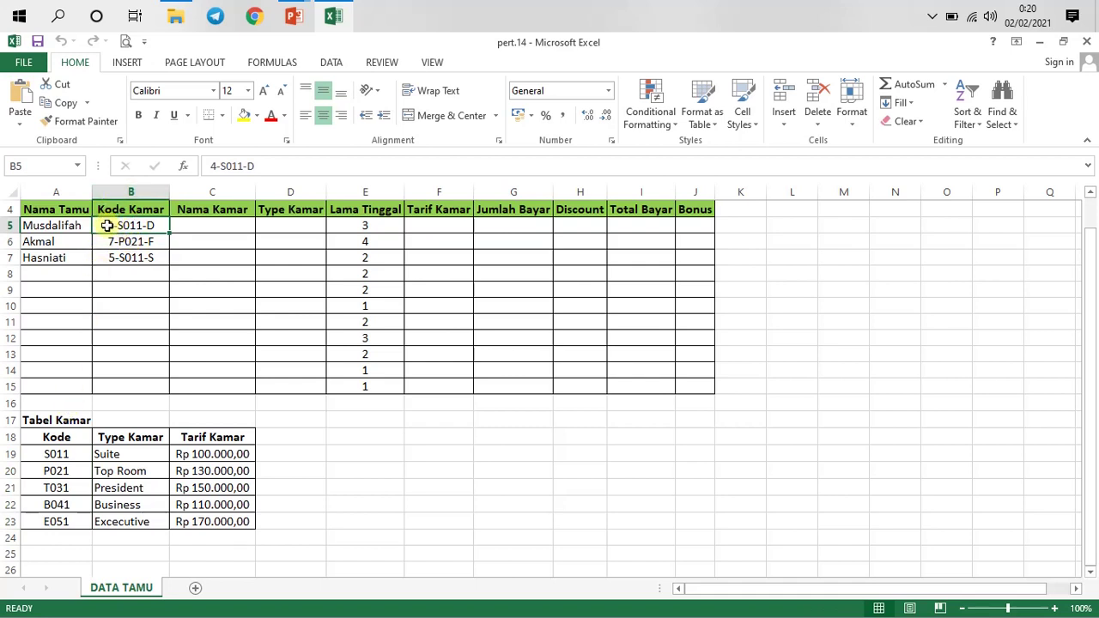
{"action": "left_click", "coordinate": [59, 455]}
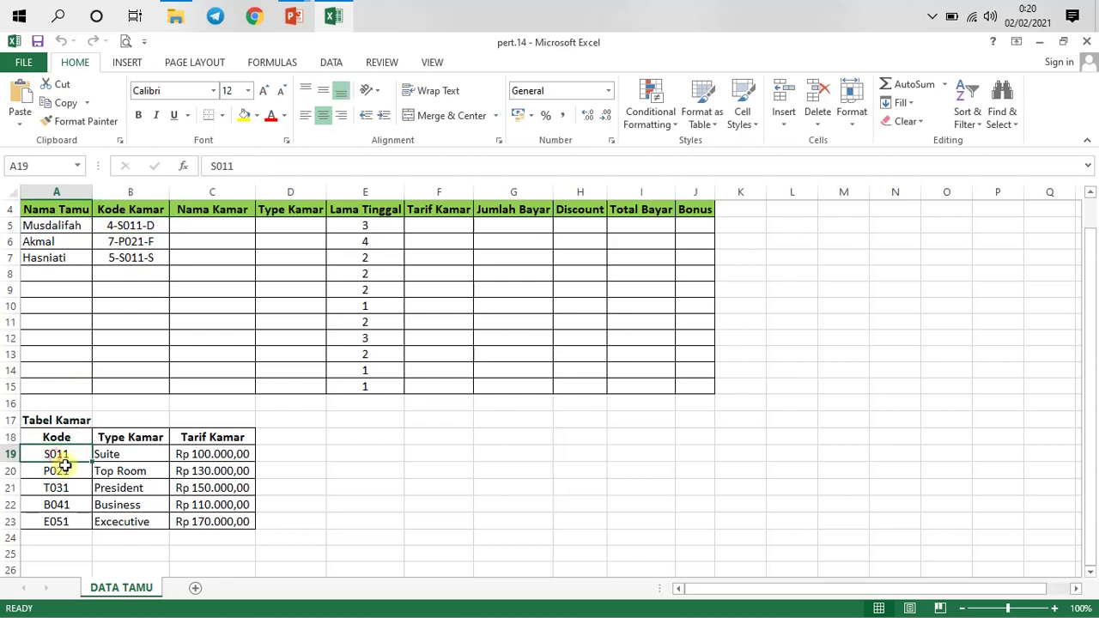
{"action": "left_click_drag", "start_coordinate": [46, 453], "coordinate": [69, 459]}
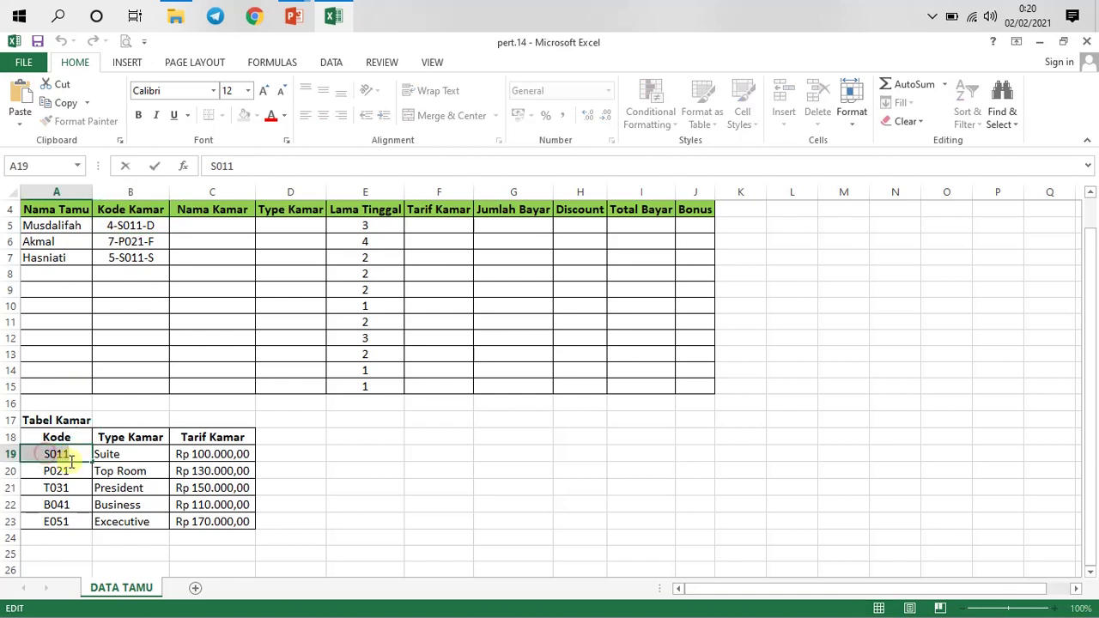
{"action": "left_click", "coordinate": [124, 225]}
{"action": "double_click", "coordinate": [124, 225]}
{"action": "left_click_drag", "start_coordinate": [116, 226], "coordinate": [142, 226]}
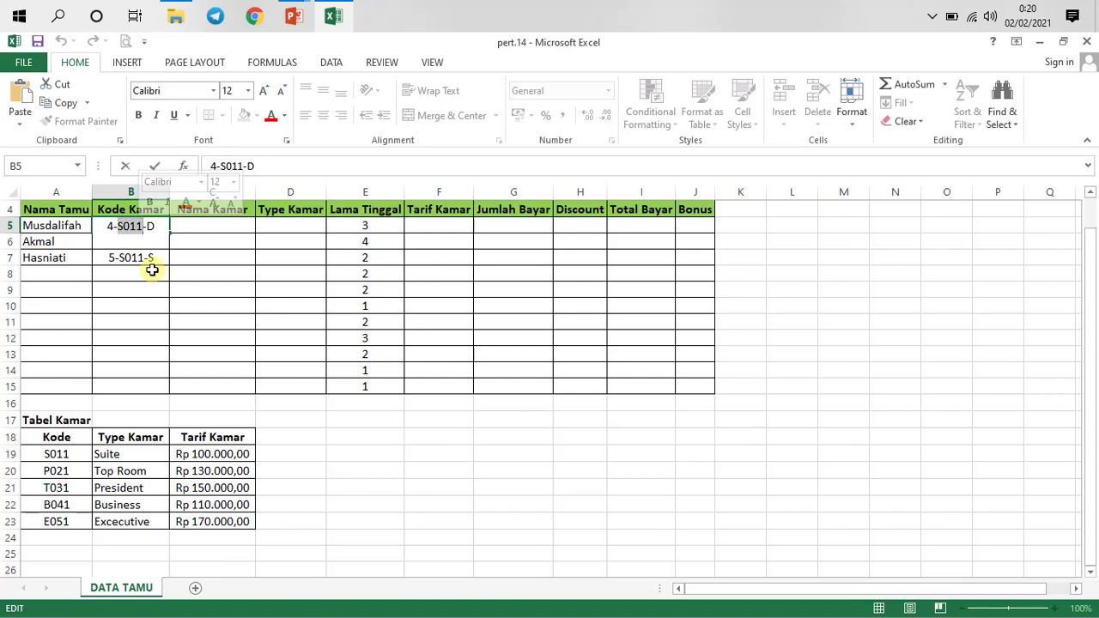
{"action": "left_click", "coordinate": [204, 257]}
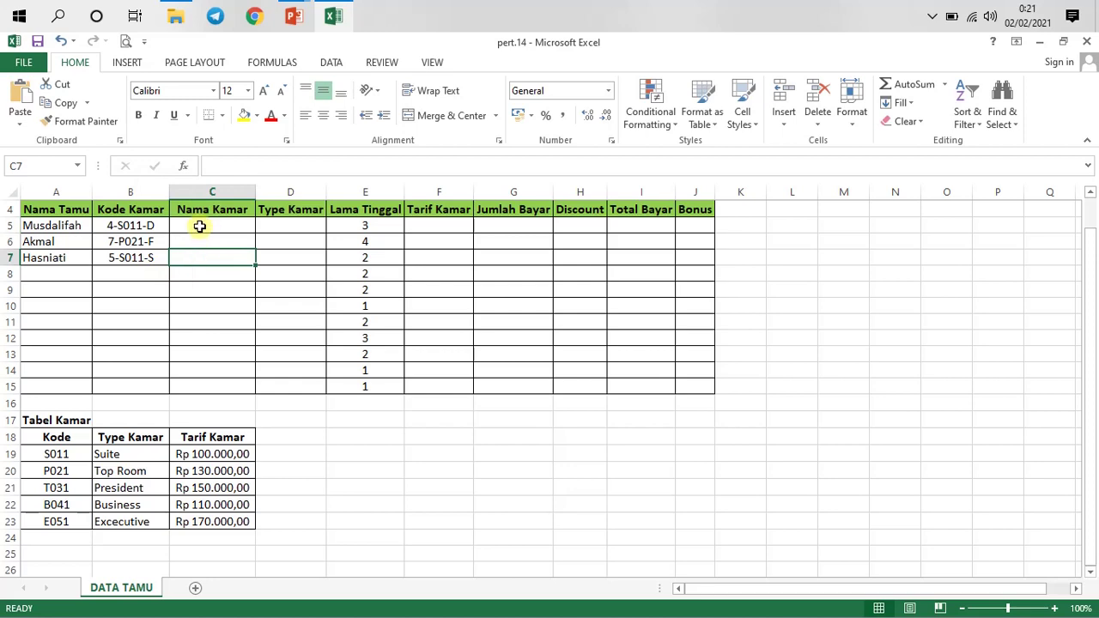
{"action": "left_click", "coordinate": [198, 225]}
{"action": "scroll", "coordinate": [310, 373], "scroll_direction": "up", "scroll_amount": 1}
{"action": "scroll", "coordinate": [310, 370], "scroll_direction": "down", "scroll_amount": 1}
{"action": "scroll", "coordinate": [314, 365], "scroll_direction": "up", "scroll_amount": 1}
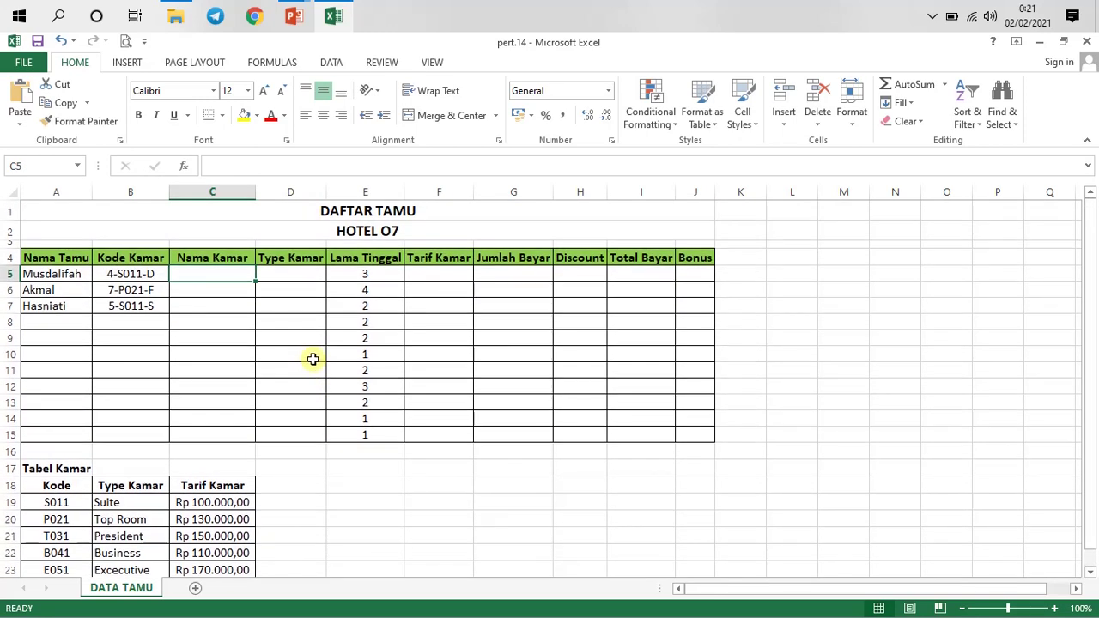
{"action": "scroll", "coordinate": [225, 312], "scroll_direction": "down", "scroll_amount": 2}
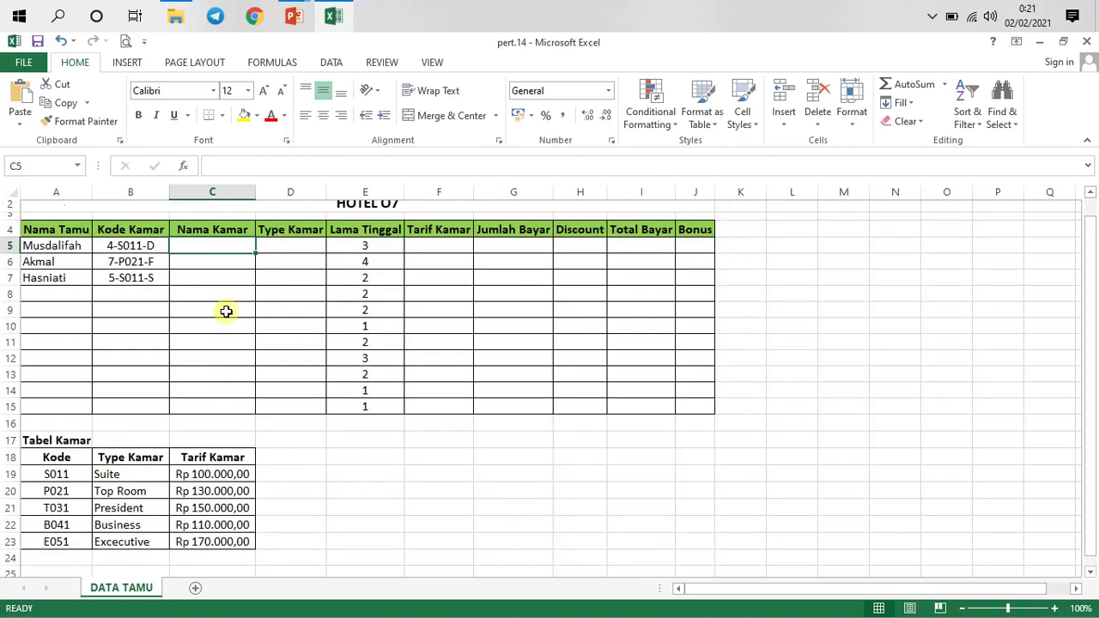
{"action": "scroll", "coordinate": [250, 313], "scroll_direction": "up", "scroll_amount": 2}
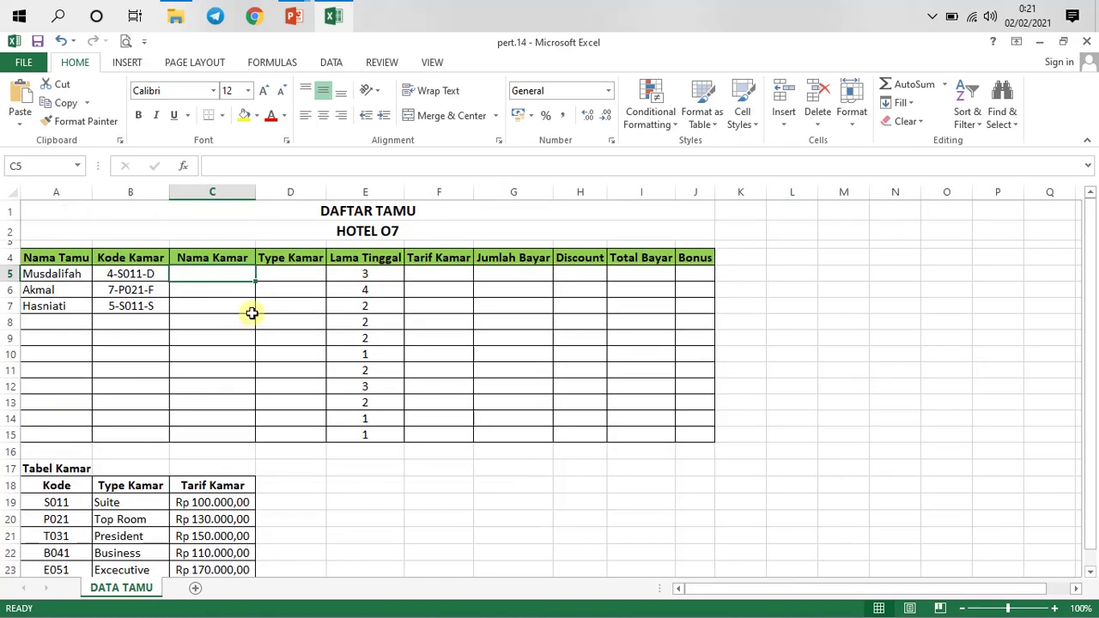
{"action": "scroll", "coordinate": [251, 312], "scroll_direction": "down", "scroll_amount": 1}
{"action": "scroll", "coordinate": [251, 312], "scroll_direction": "up", "scroll_amount": 1}
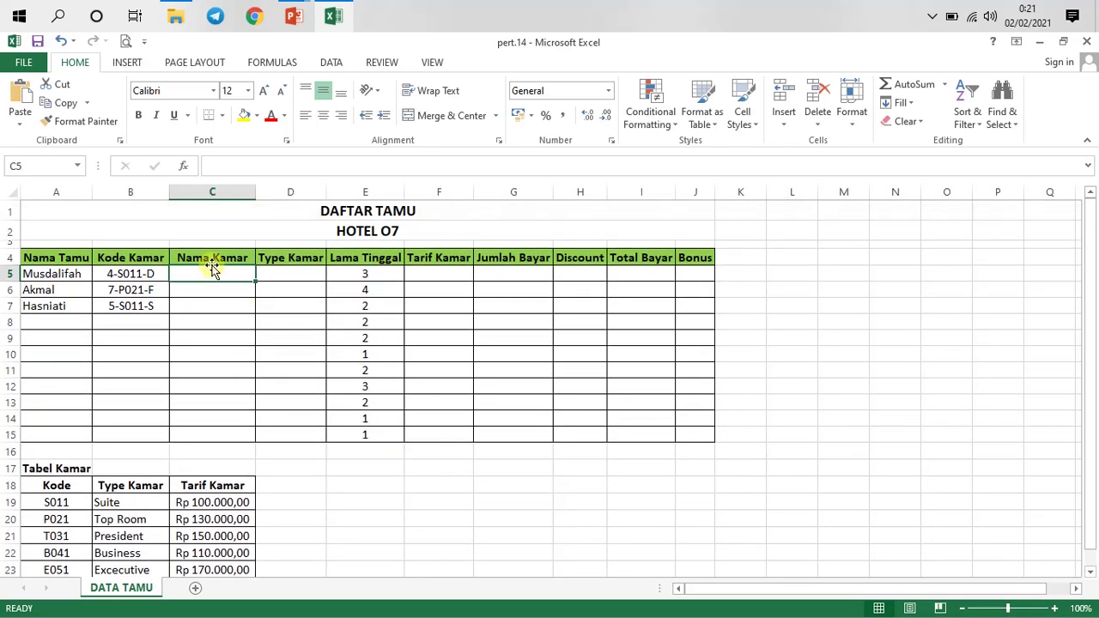
{"action": "left_click", "coordinate": [128, 488]}
{"action": "double_click", "coordinate": [128, 489]}
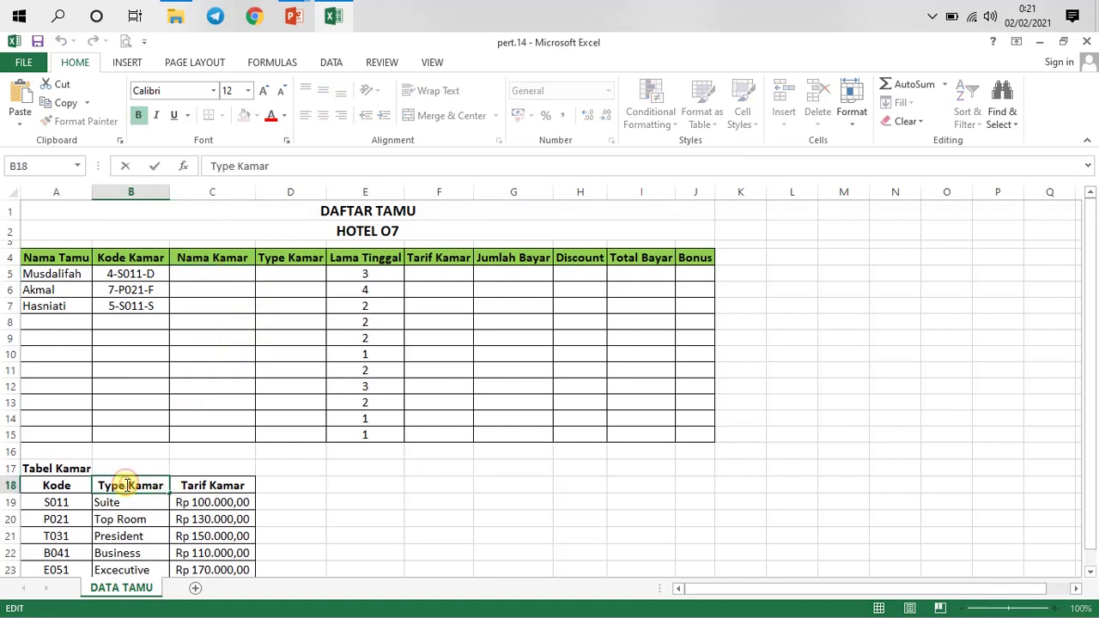
{"action": "double_click", "coordinate": [96, 488]}
{"action": "type", "text": "Na"}
{"action": "key", "text": "BackSpace"}
{"action": "key", "text": "BackSpace"}
{"action": "key", "text": "Return"}
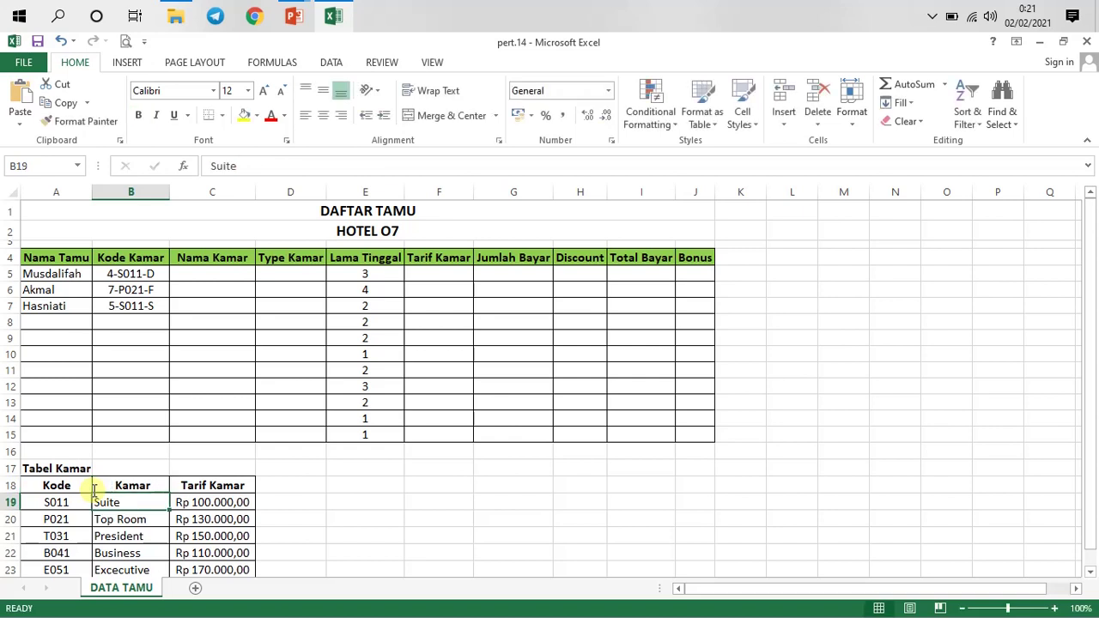
{"action": "key", "text": "ctrl+z"}
- Rename the Nama Kamar header in C4 to "Type Kamar"
{"action": "double_click", "coordinate": [182, 255]}
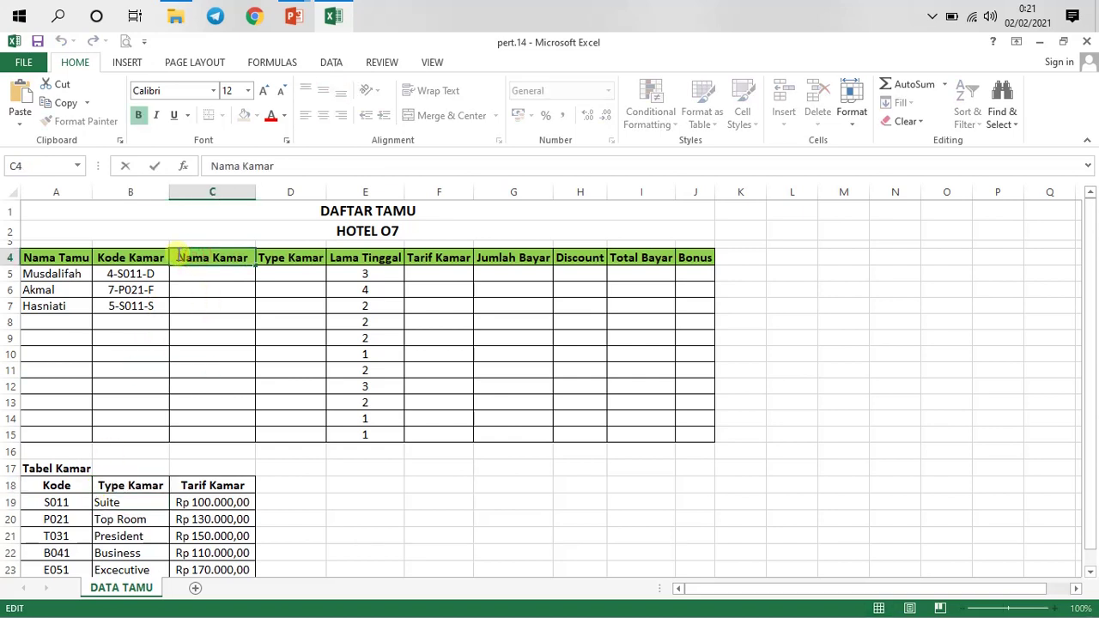
{"action": "double_click", "coordinate": [210, 267]}
{"action": "type", "text": "Type"}
{"action": "key", "text": "Return"}
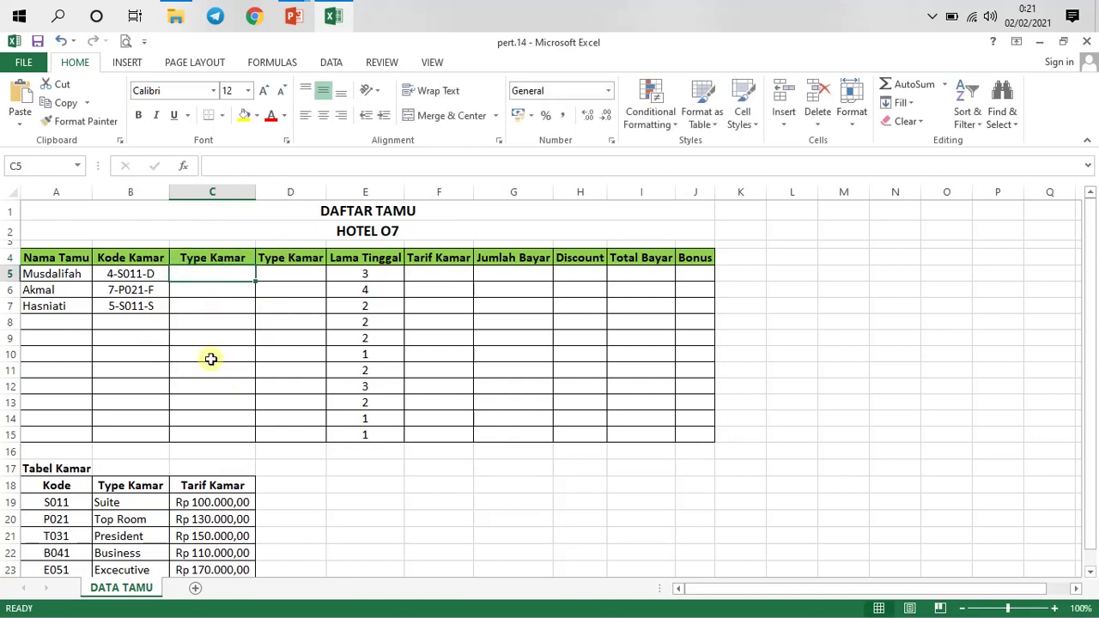
- Compare the room codes in B5 and B6 with the codes and room types listed in Tabel Kamar
{"action": "left_click", "coordinate": [121, 509]}
{"action": "left_click", "coordinate": [136, 276]}
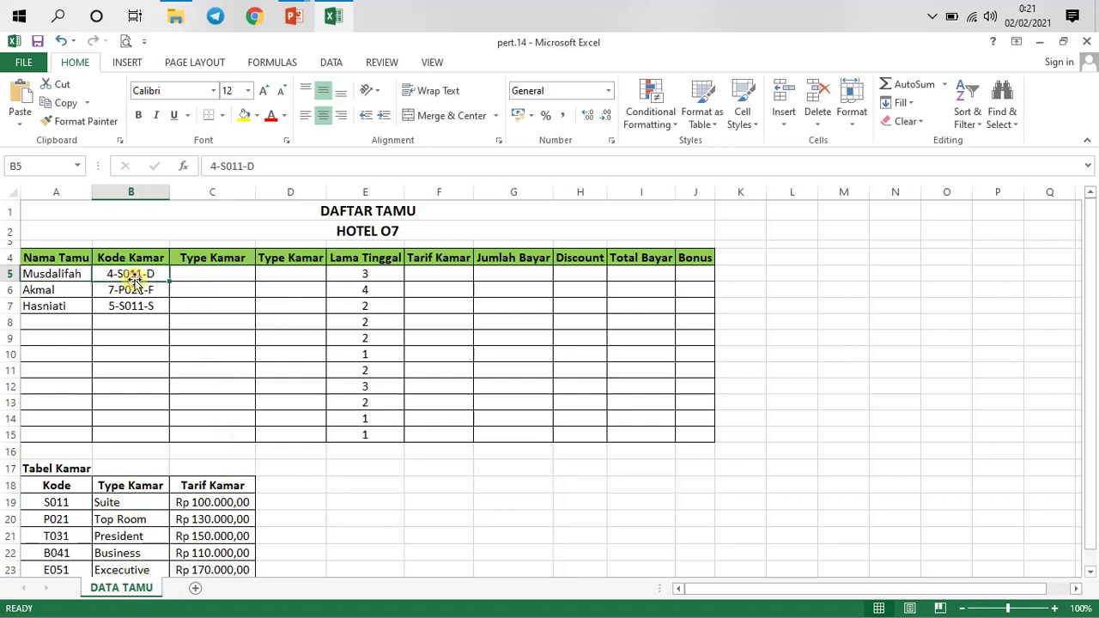
{"action": "left_click", "coordinate": [231, 278]}
{"action": "scroll", "coordinate": [97, 488], "scroll_direction": "down", "scroll_amount": 1}
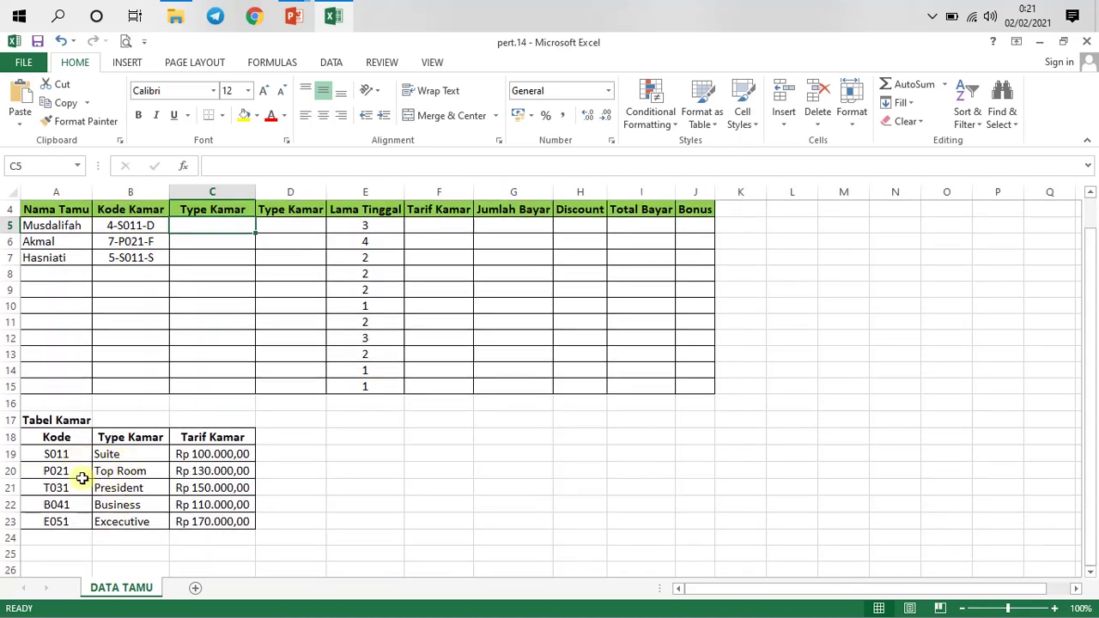
{"action": "left_click", "coordinate": [147, 471]}
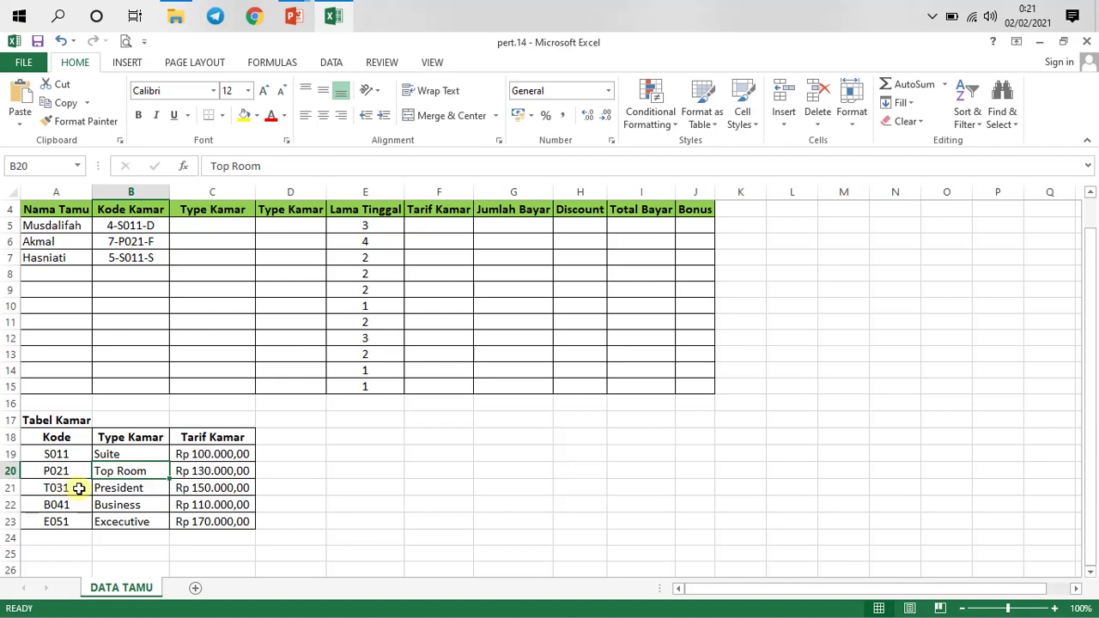
{"action": "left_click", "coordinate": [123, 489]}
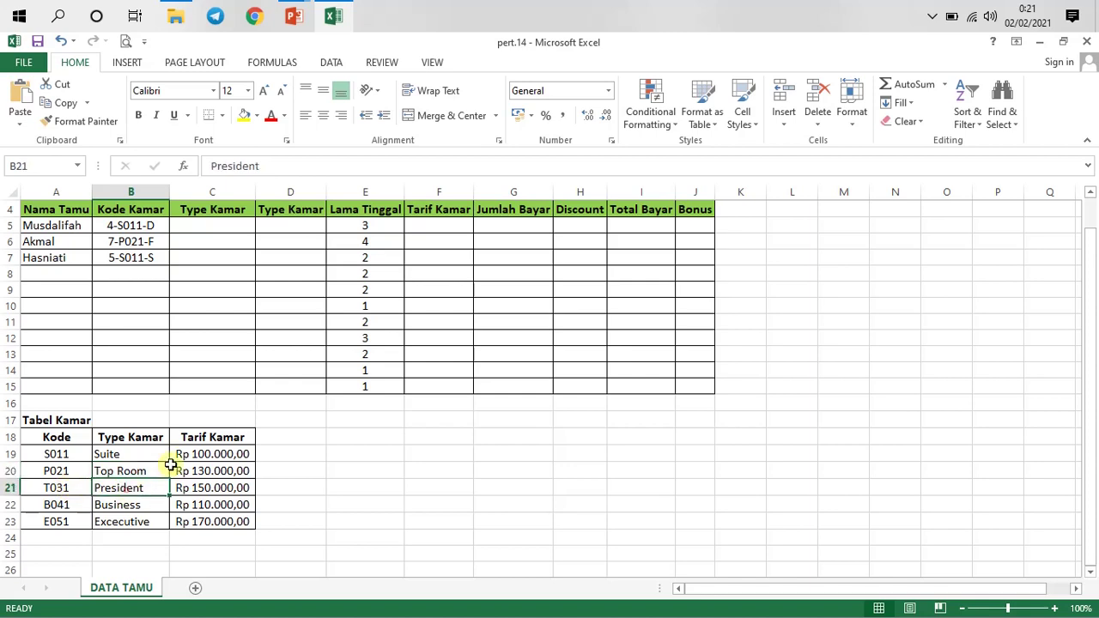
{"action": "left_click", "coordinate": [194, 227]}
{"action": "scroll", "coordinate": [194, 232], "scroll_direction": "up", "scroll_amount": 1}
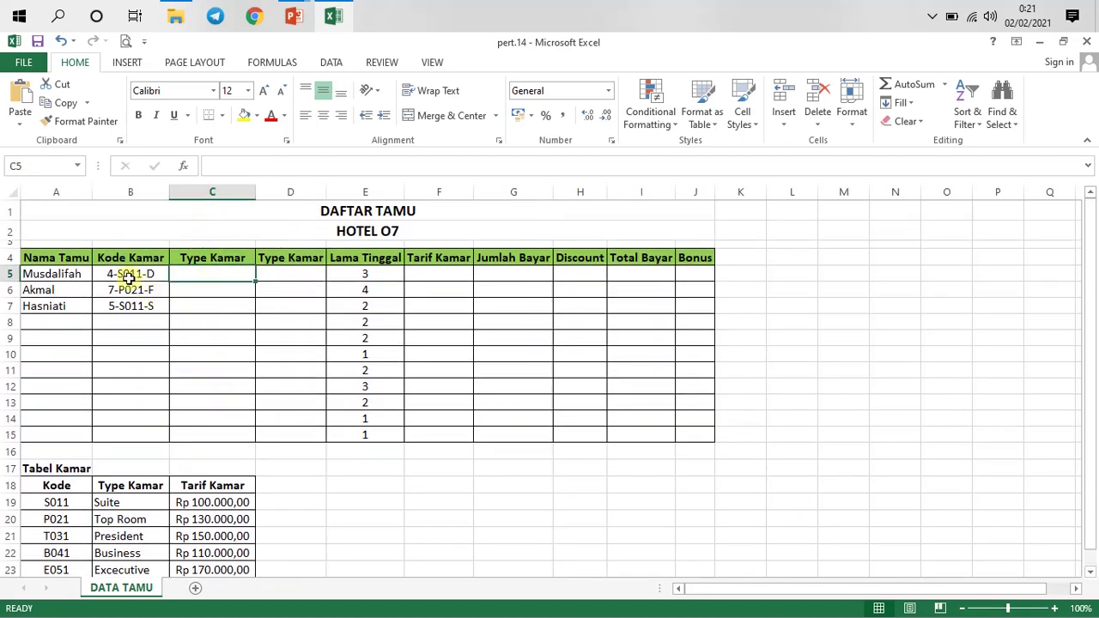
{"action": "scroll", "coordinate": [89, 425], "scroll_direction": "down", "scroll_amount": 2}
{"action": "scroll", "coordinate": [125, 334], "scroll_direction": "up", "scroll_amount": 1}
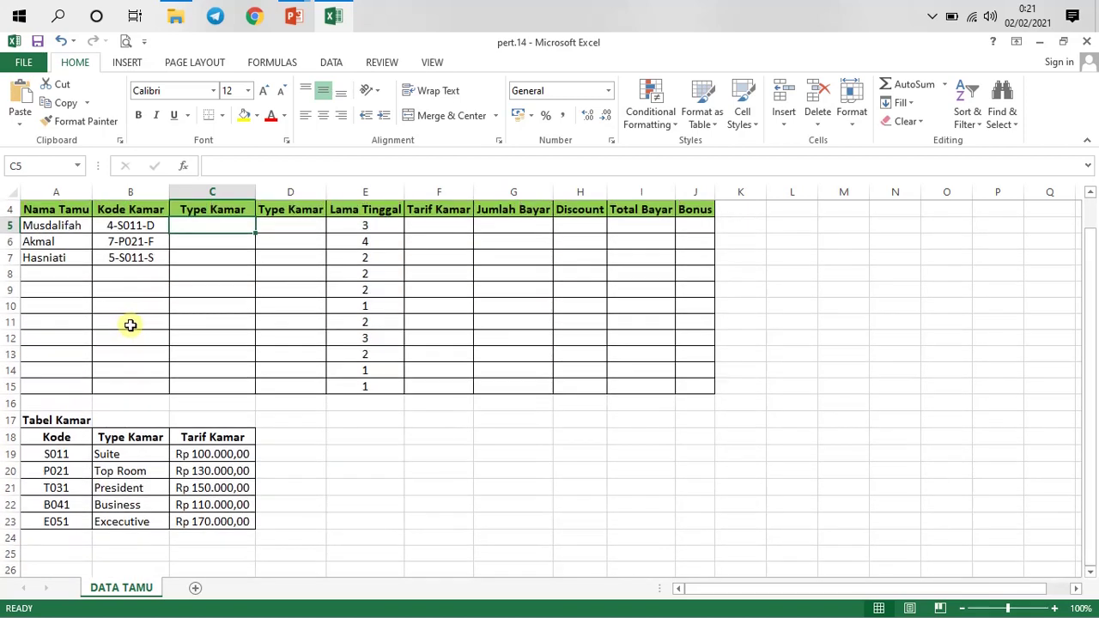
{"action": "double_click", "coordinate": [129, 244]}
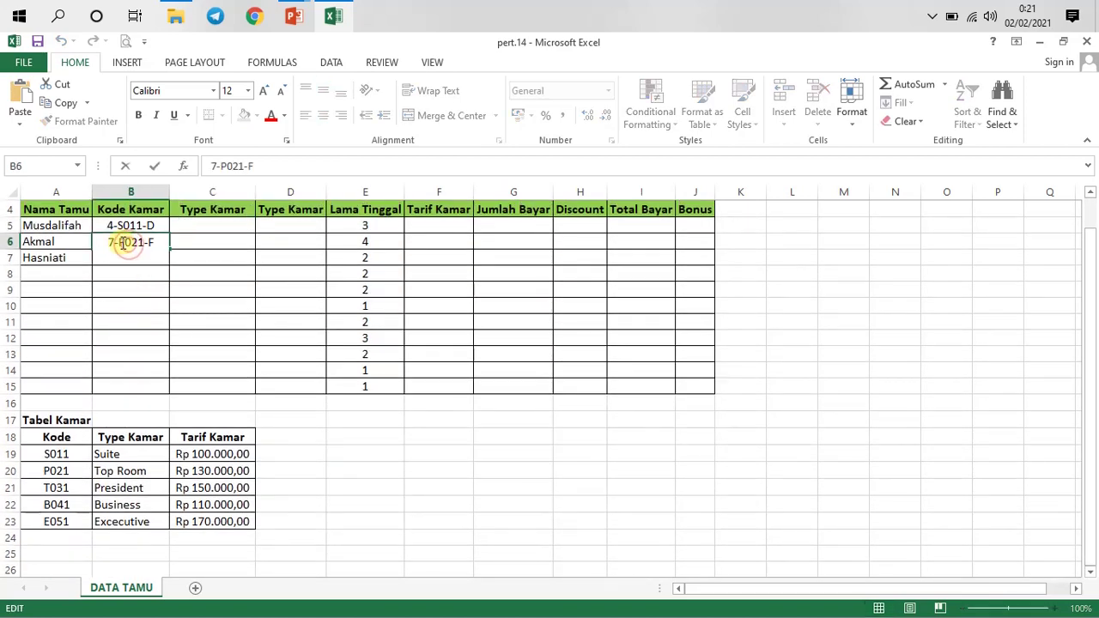
{"action": "left_click", "coordinate": [56, 471]}
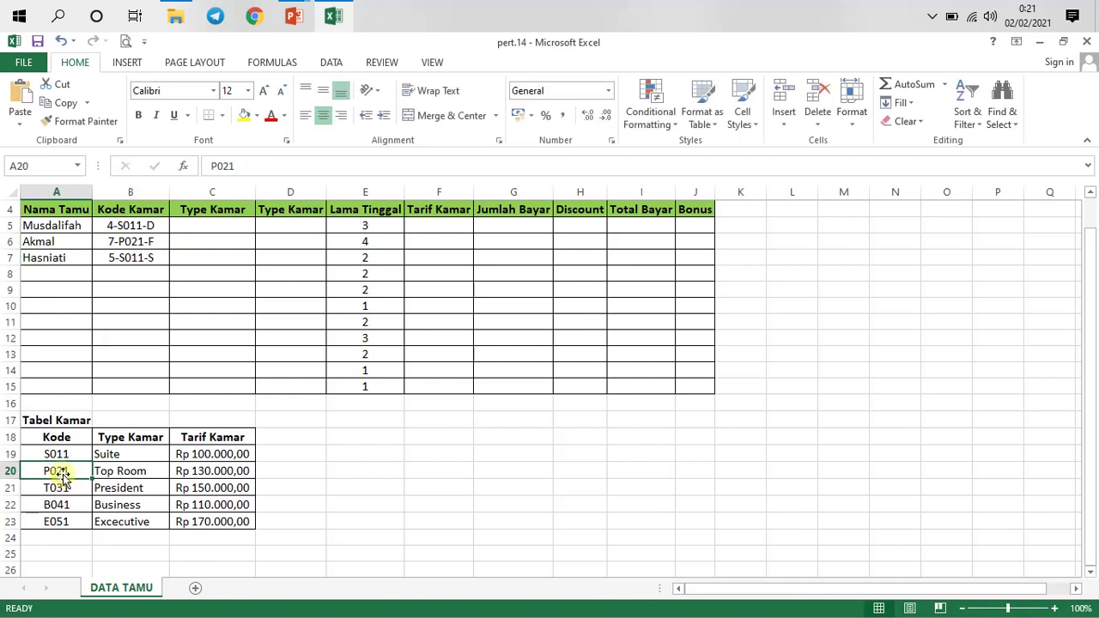
{"action": "left_click", "coordinate": [135, 241]}
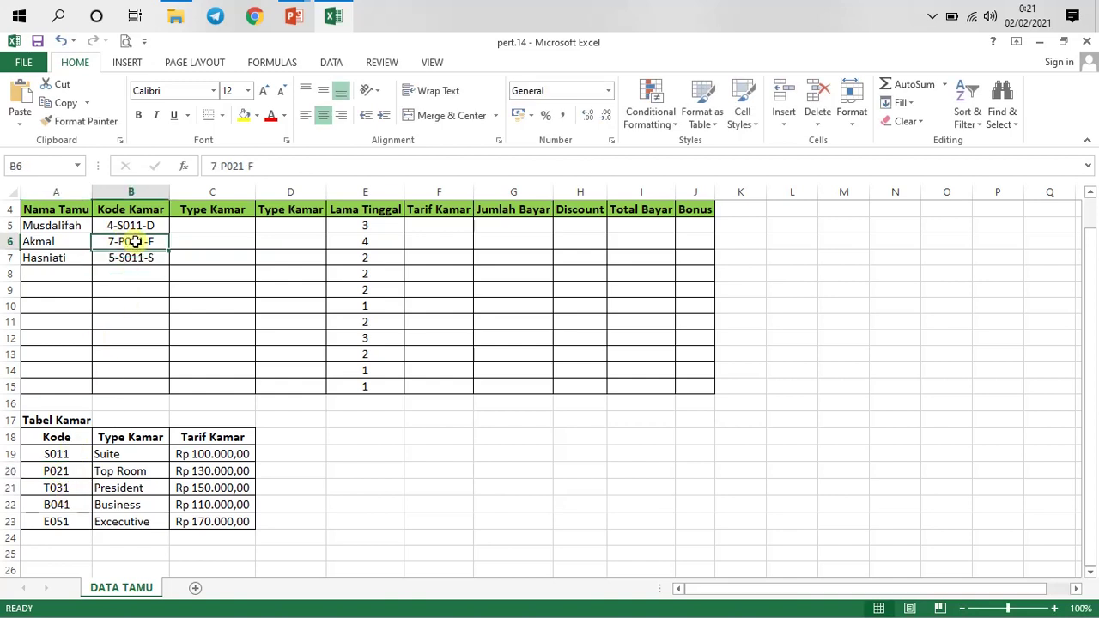
{"action": "double_click", "coordinate": [122, 240]}
{"action": "left_click", "coordinate": [143, 284]}
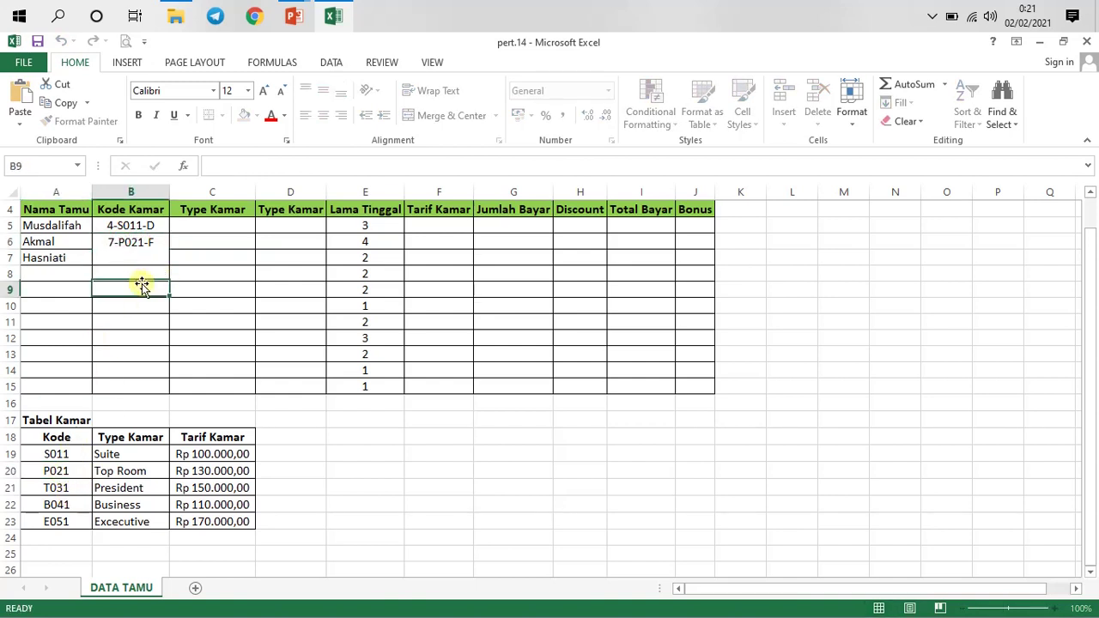
- Examine how the codes in A19:A23 of Tabel Kamar correspond to the room types beside them, starting from the room code in B5
{"action": "left_click", "coordinate": [147, 225]}
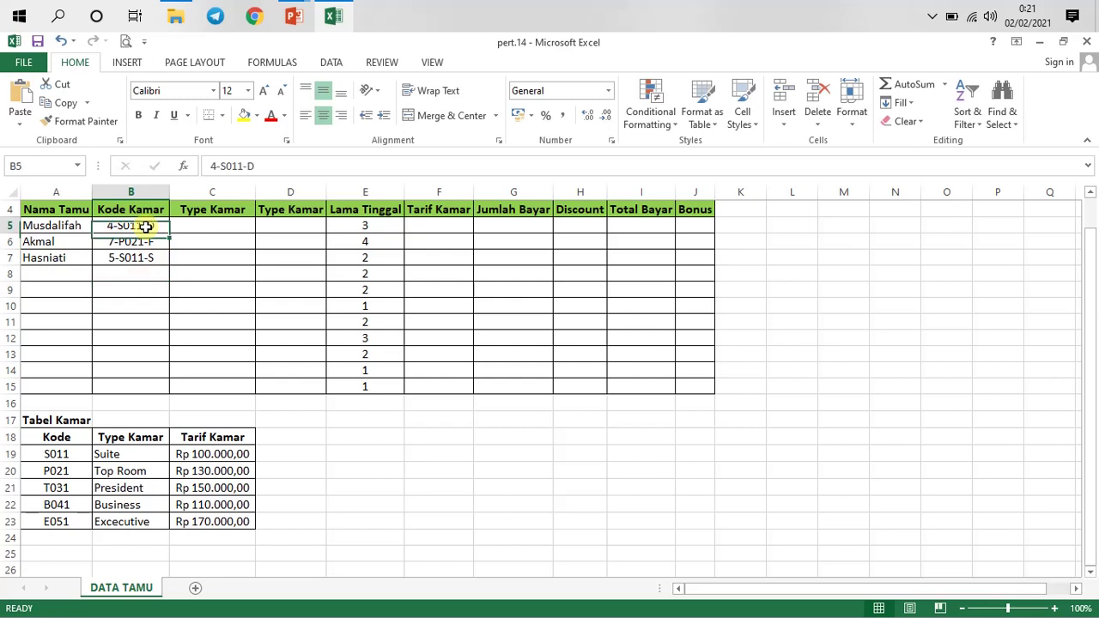
{"action": "left_click", "coordinate": [224, 225]}
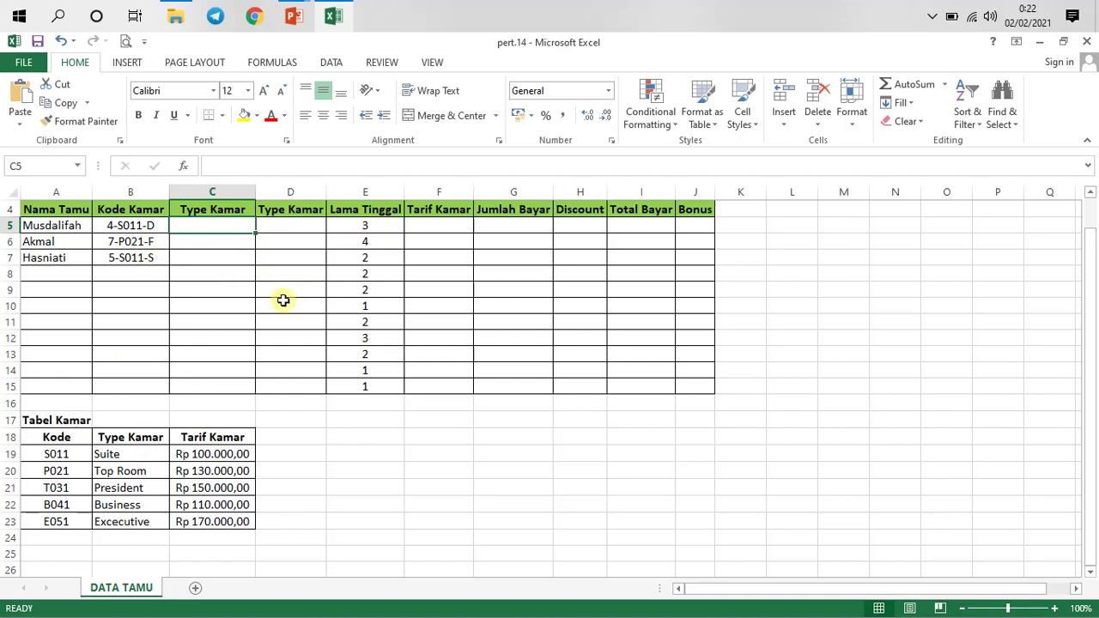
{"action": "left_click_drag", "start_coordinate": [63, 461], "coordinate": [197, 521]}
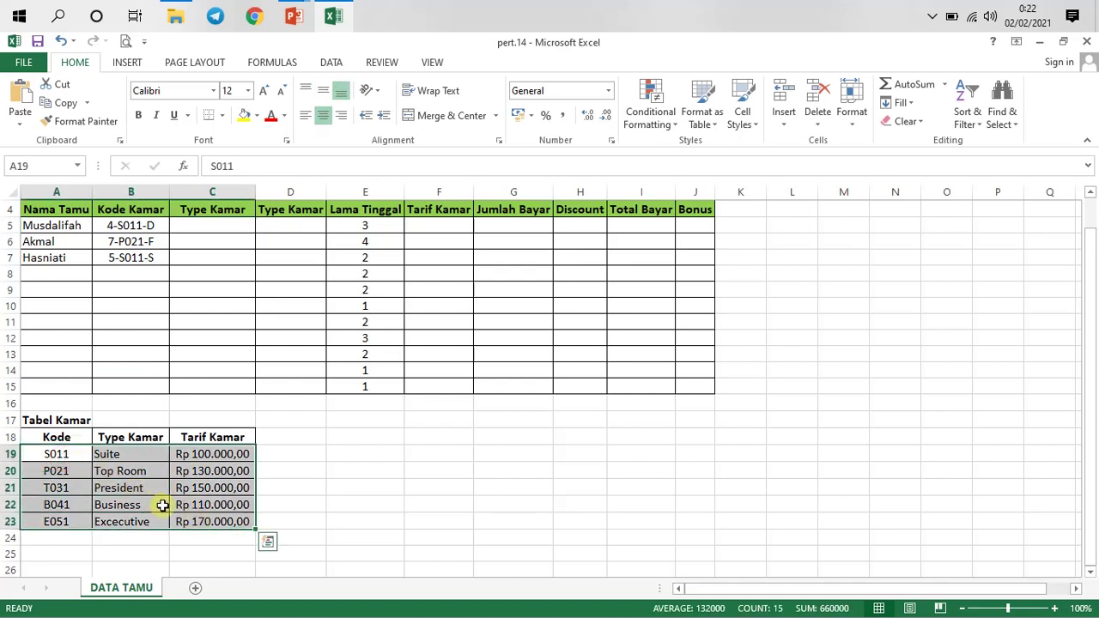
{"action": "left_click", "coordinate": [162, 504]}
{"action": "left_click", "coordinate": [78, 456]}
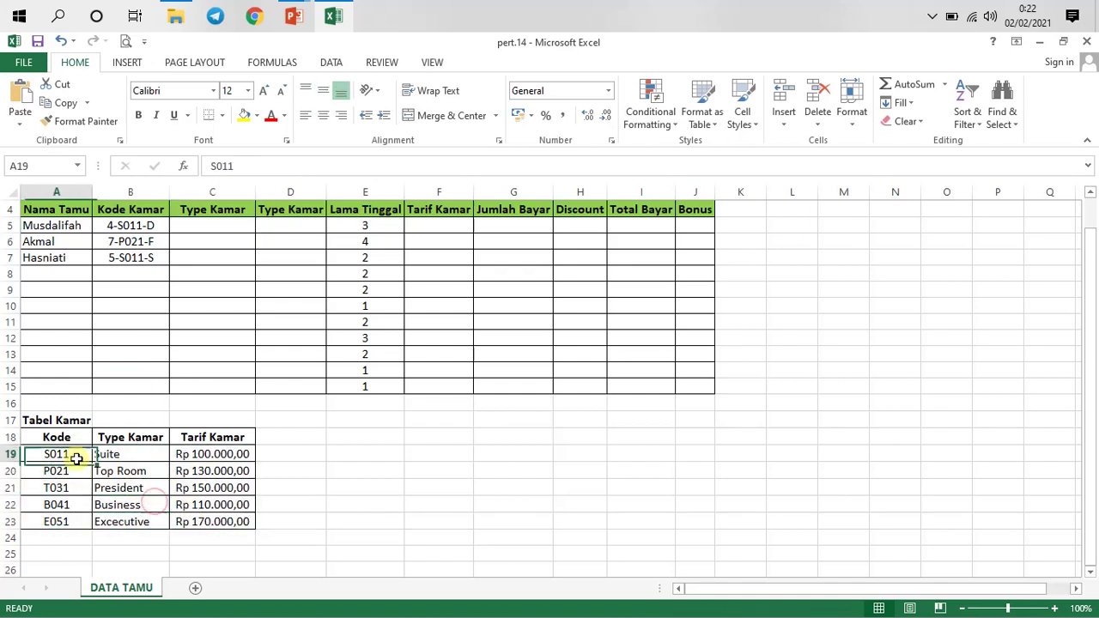
{"action": "left_click", "coordinate": [135, 487]}
{"action": "left_click", "coordinate": [71, 459]}
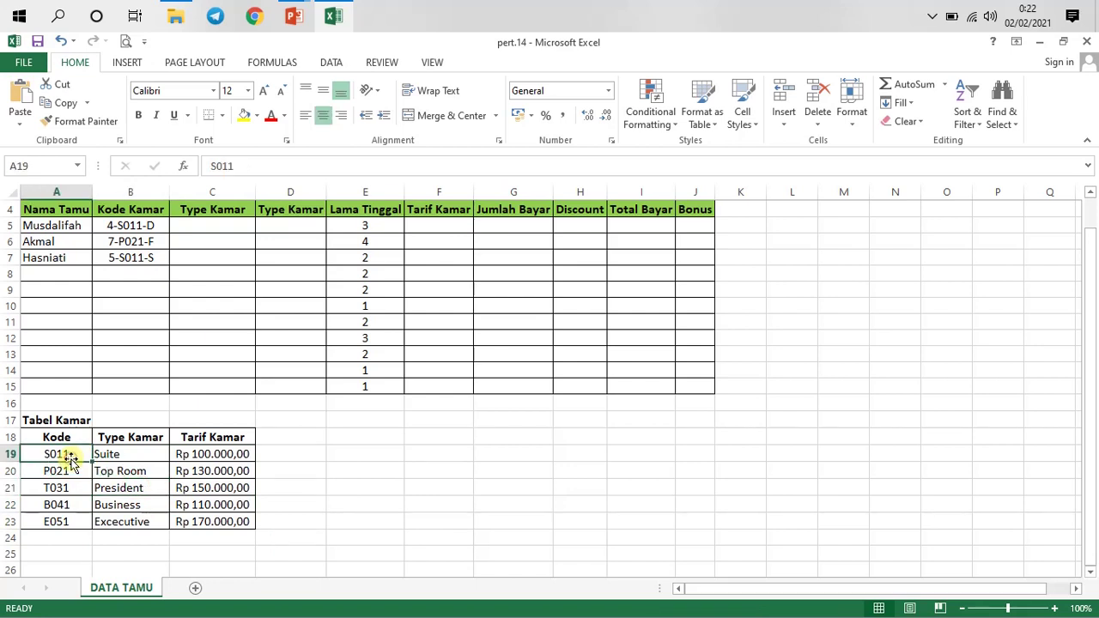
{"action": "left_click", "coordinate": [128, 457]}
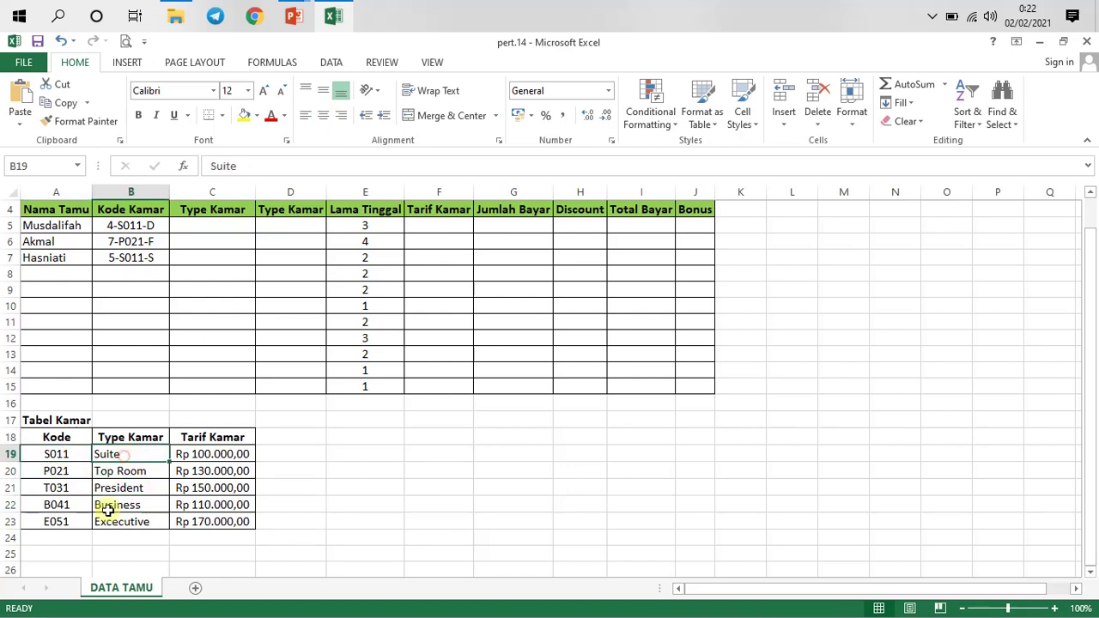
{"action": "left_click", "coordinate": [120, 506]}
{"action": "left_click", "coordinate": [115, 469]}
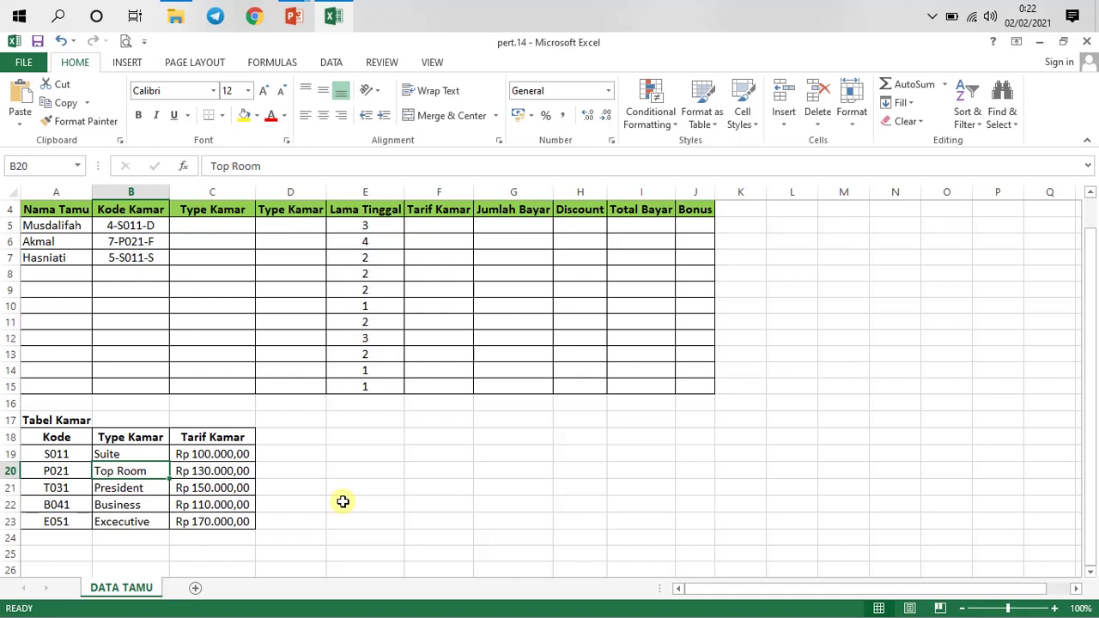
{"action": "left_click_drag", "start_coordinate": [62, 455], "coordinate": [56, 476]}
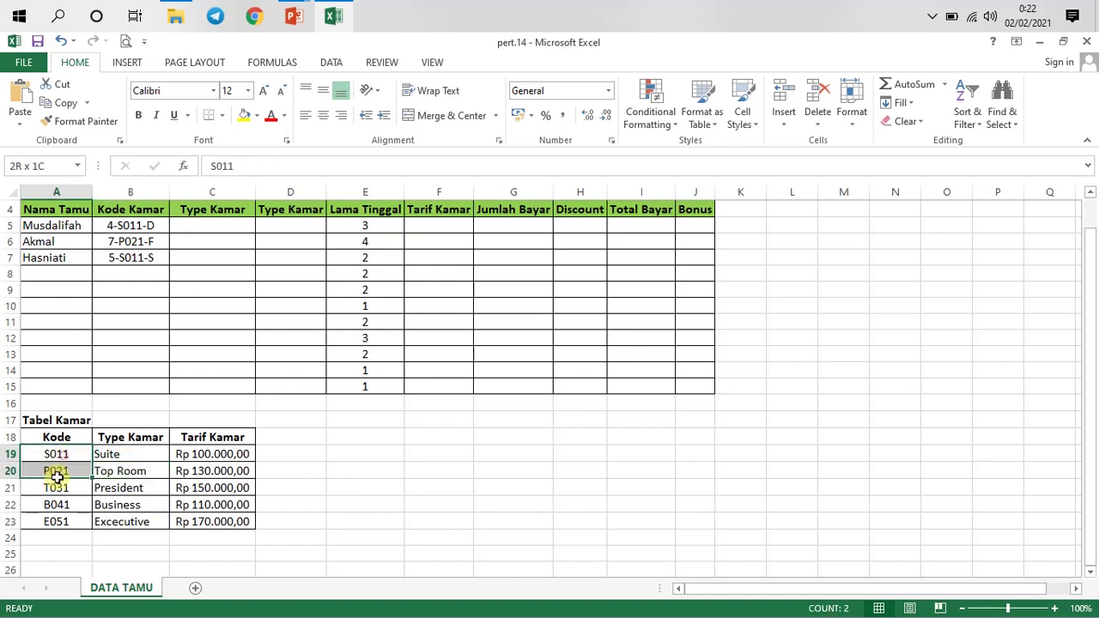
{"action": "left_click", "coordinate": [108, 455]}
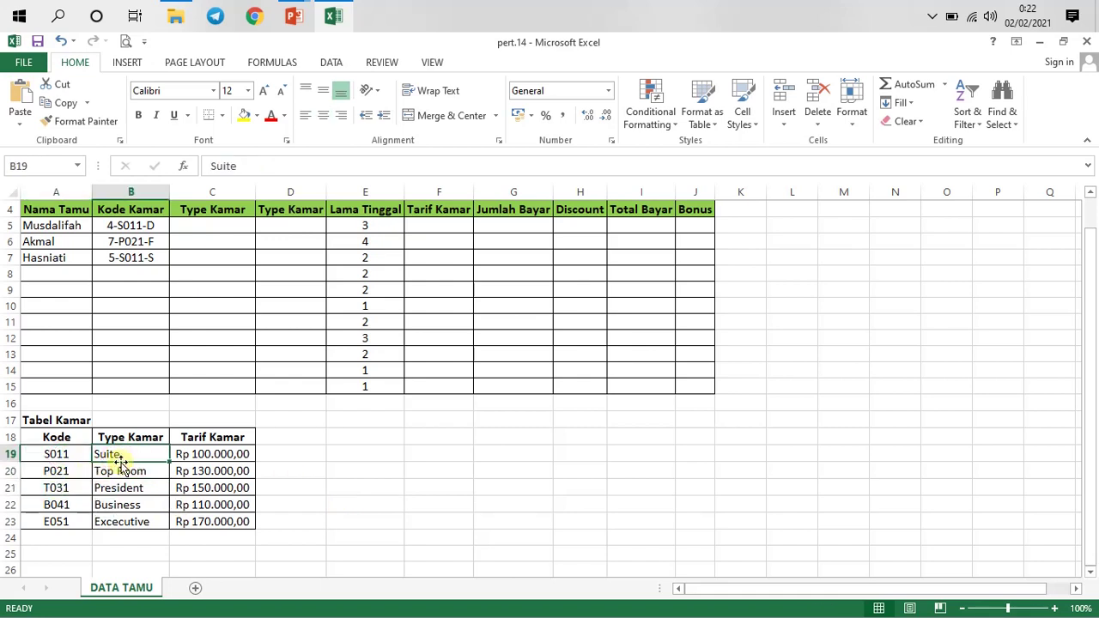
- Begin a VLOOKUP formula in C5 whose lookup value is a MID function on the room code in B5
{"action": "left_click", "coordinate": [195, 231]}
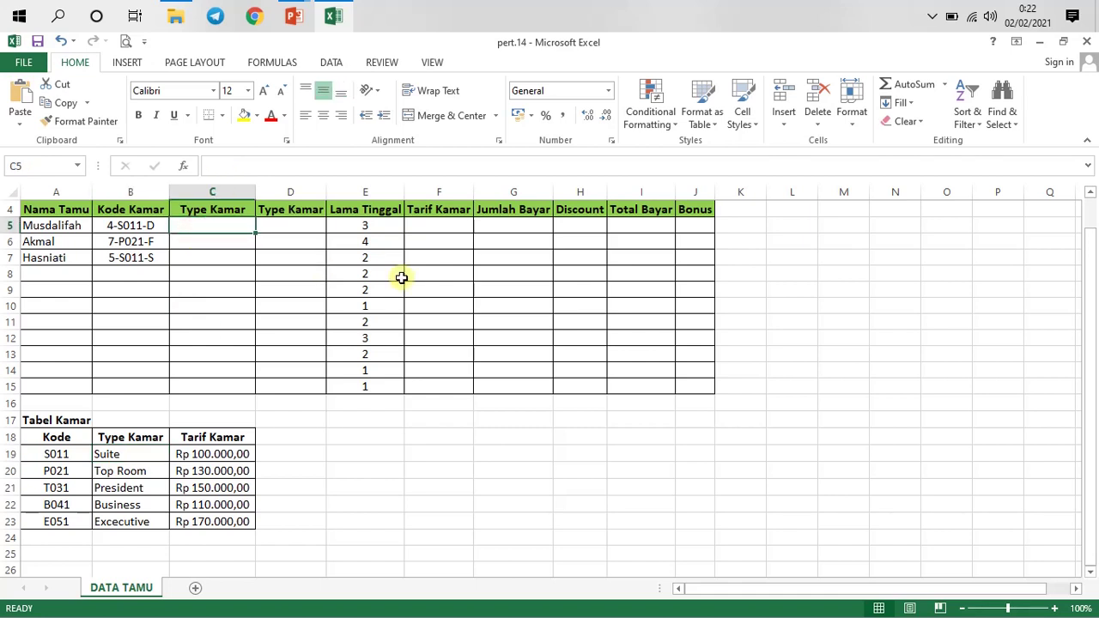
{"action": "scroll", "coordinate": [401, 277], "scroll_direction": "up", "scroll_amount": 1}
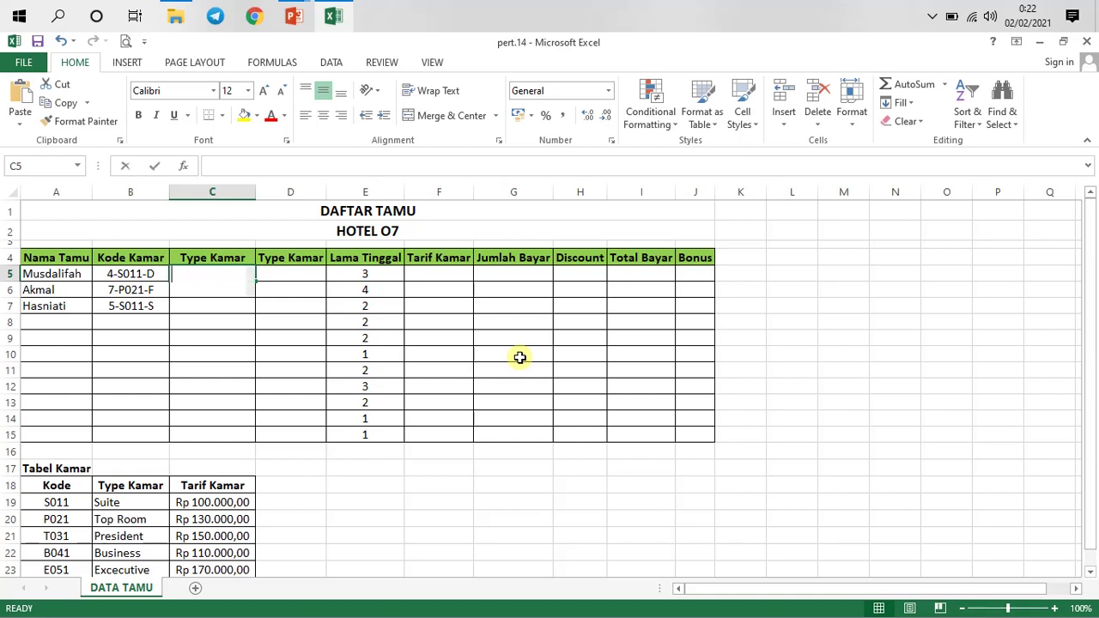
{"action": "type", "text": "="}
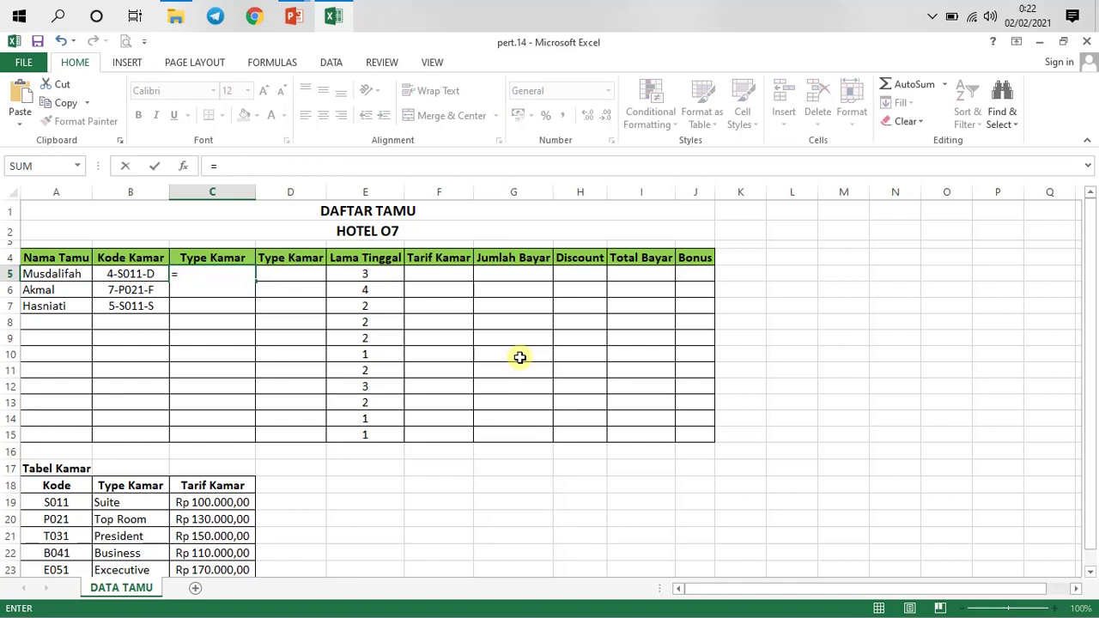
{"action": "type", "text": "v"}
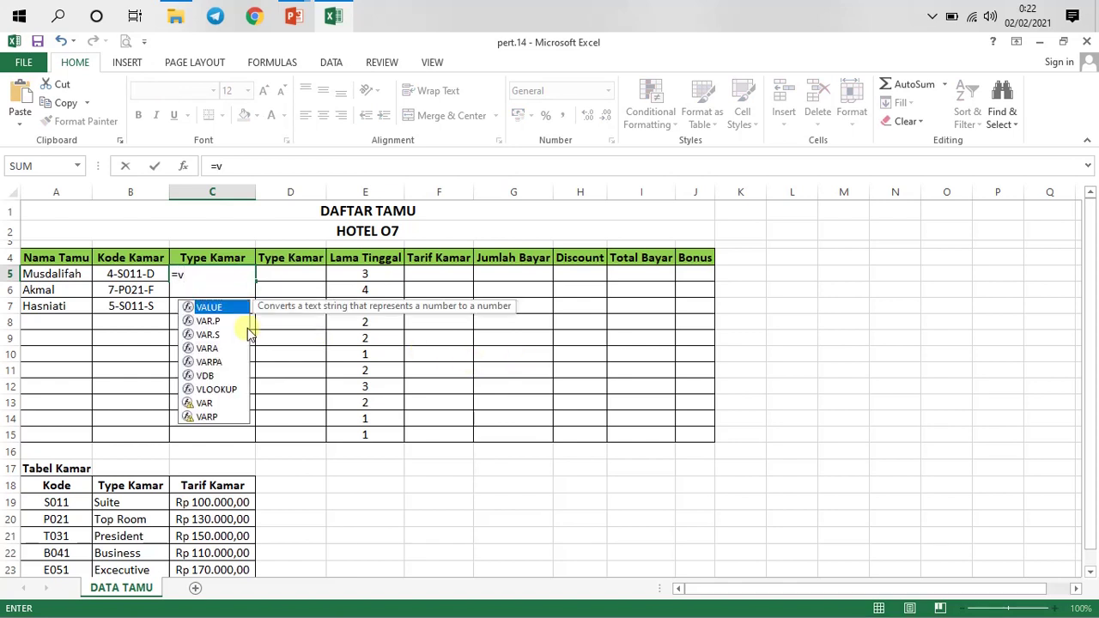
{"action": "type", "text": "l"}
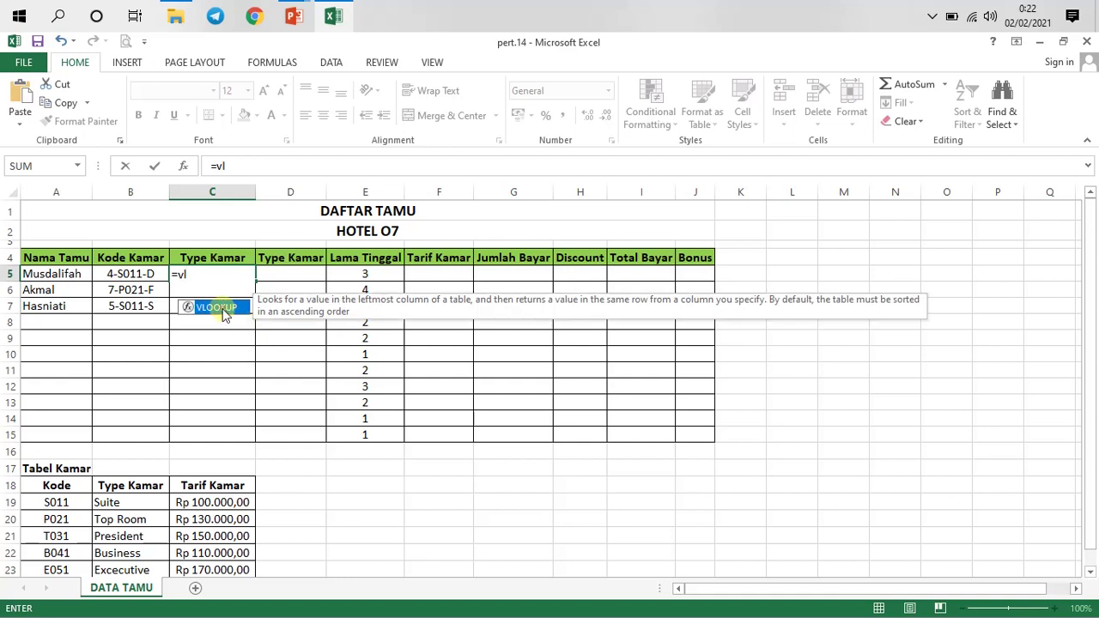
{"action": "double_click", "coordinate": [219, 307]}
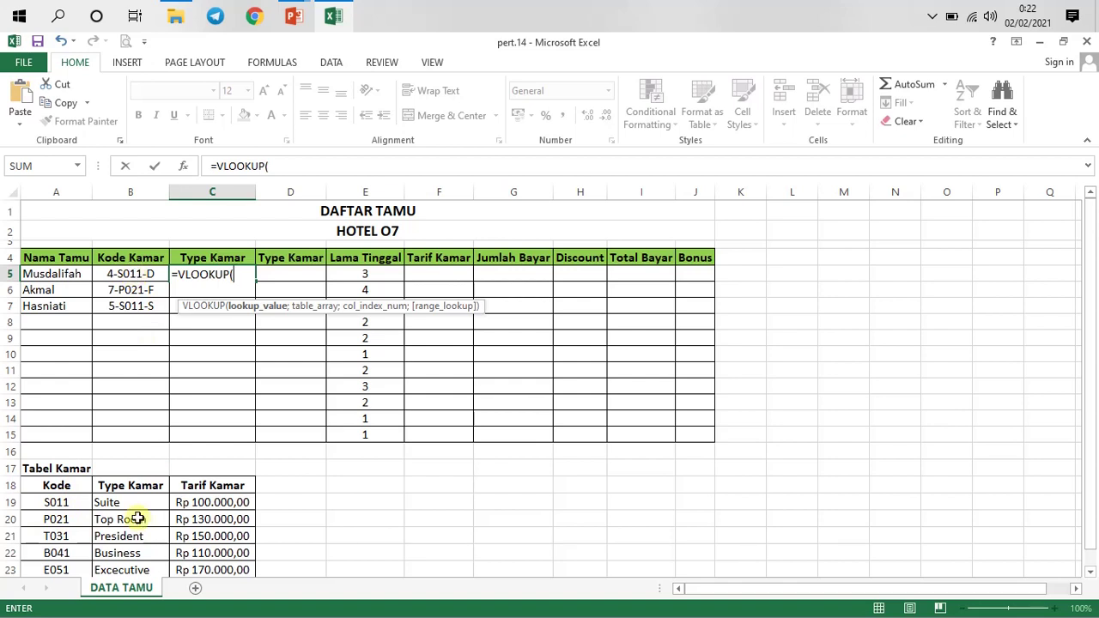
{"action": "type", "text": "mi"}
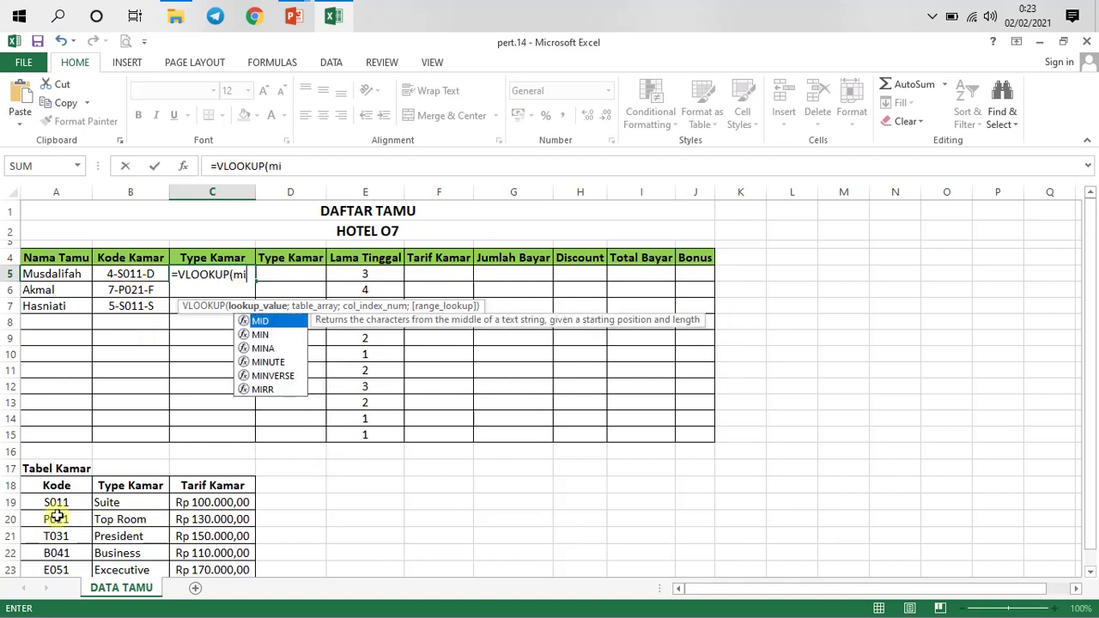
{"action": "double_click", "coordinate": [273, 326]}
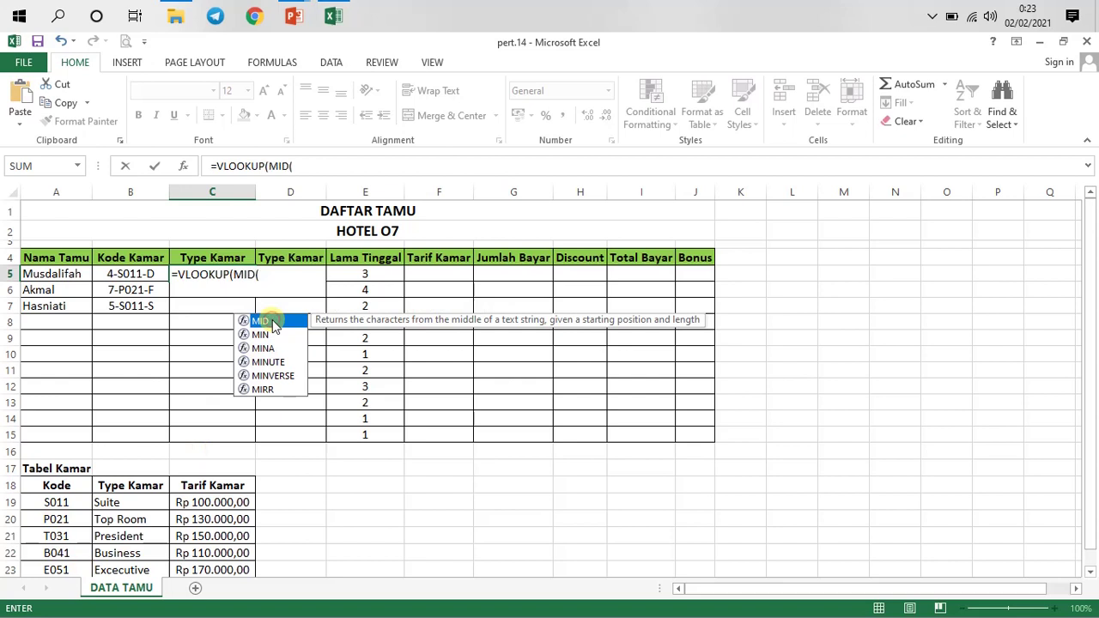
{"action": "left_click", "coordinate": [135, 275]}
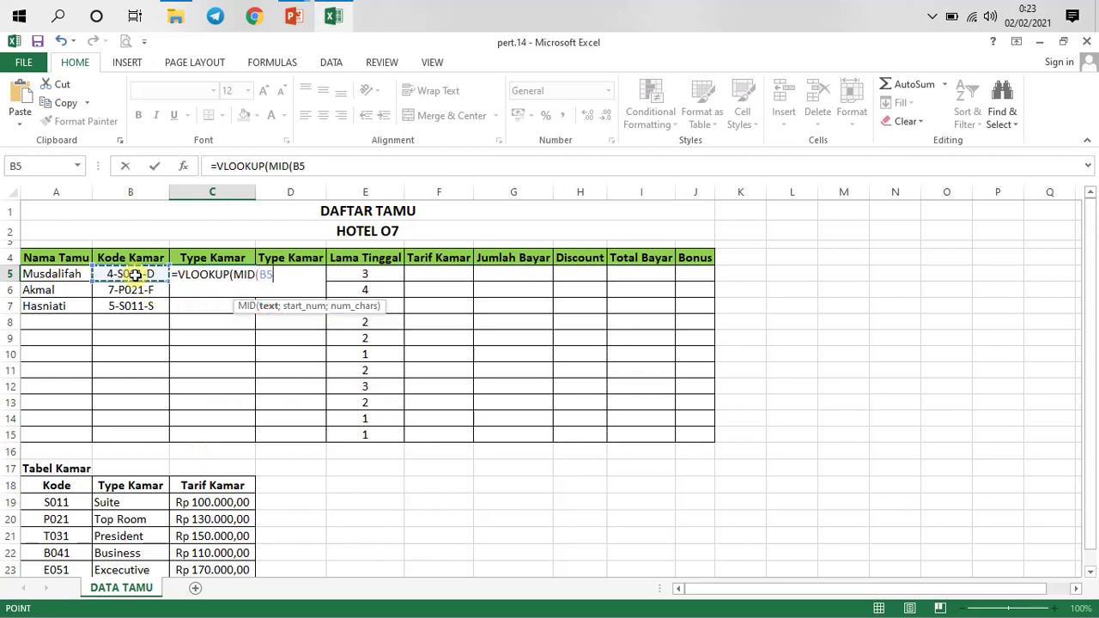
{"action": "type", "text": ";"}
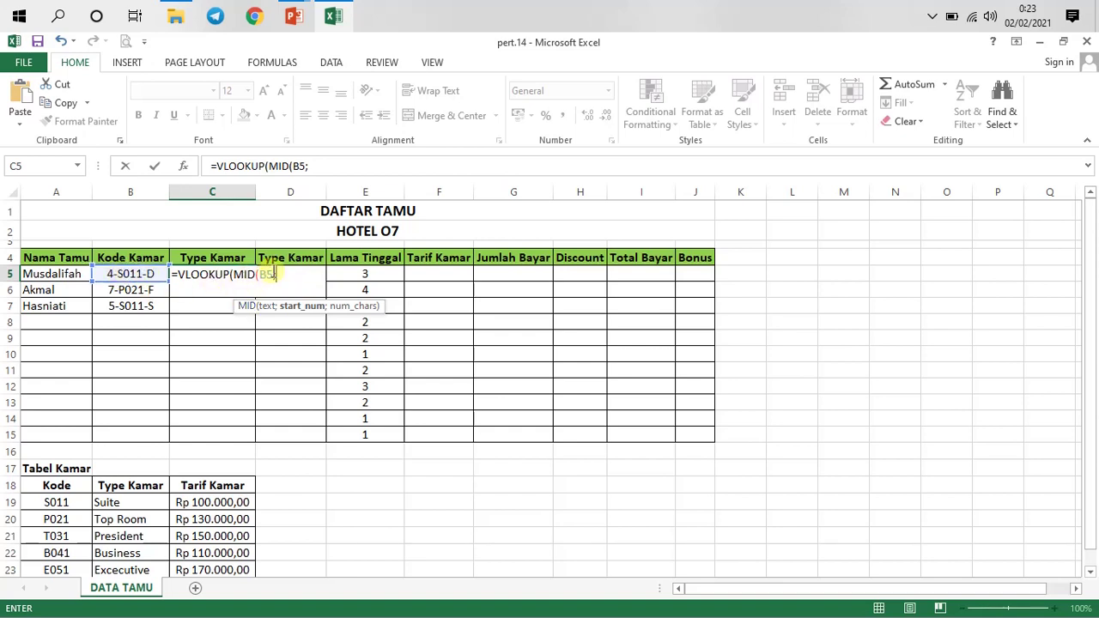
{"action": "double_click", "coordinate": [264, 273]}
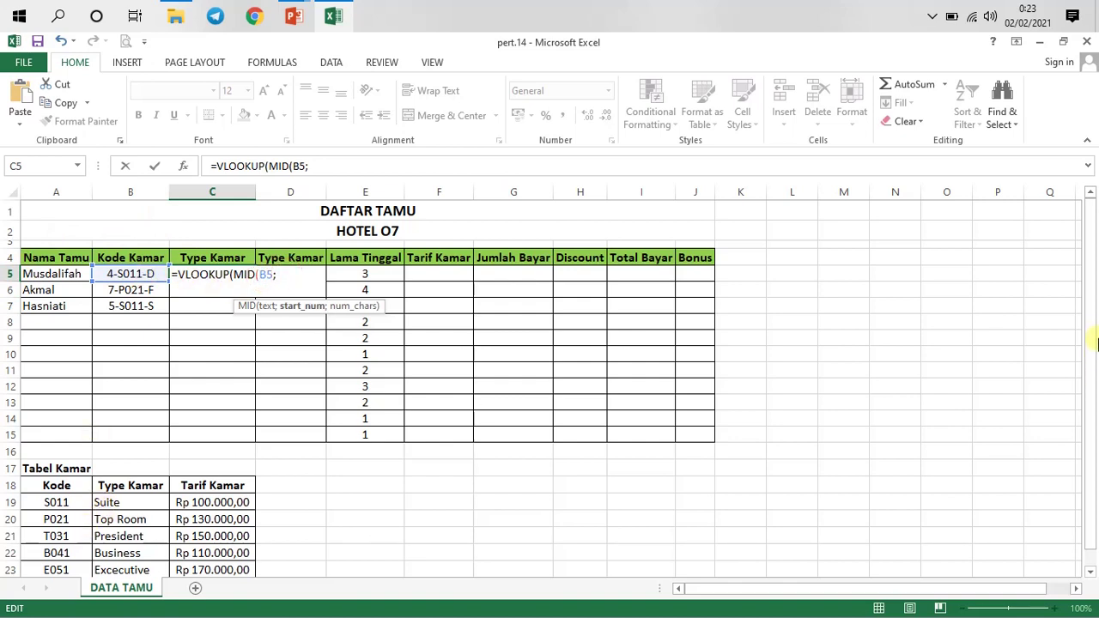
{"action": "left_click_drag", "start_coordinate": [1091, 302], "coordinate": [1092, 305]}
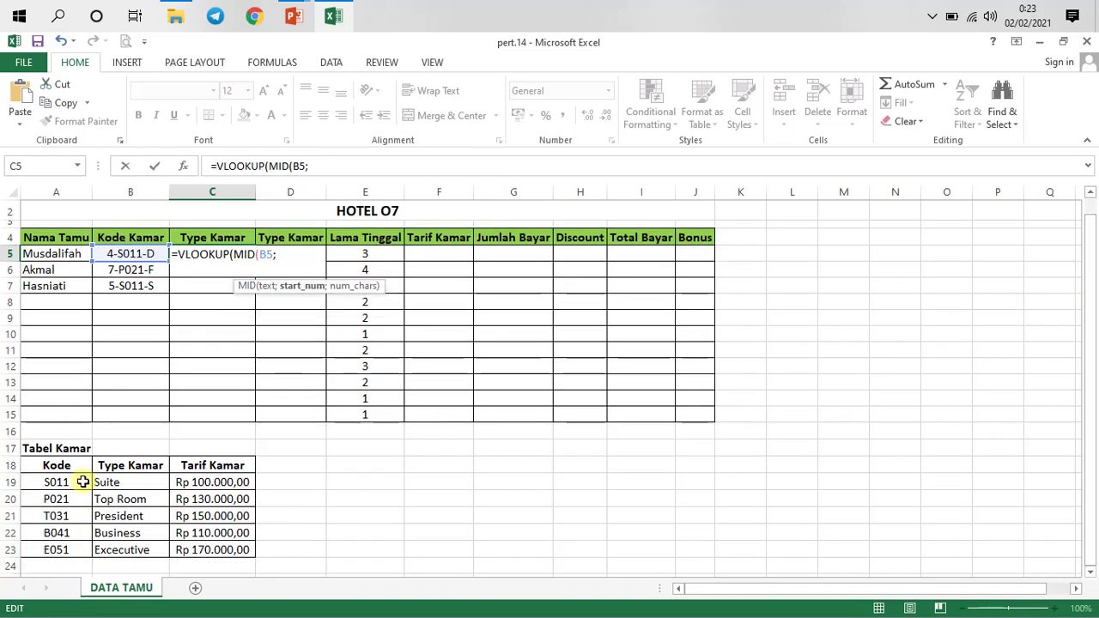
{"action": "left_click_drag", "start_coordinate": [42, 481], "coordinate": [221, 552]}
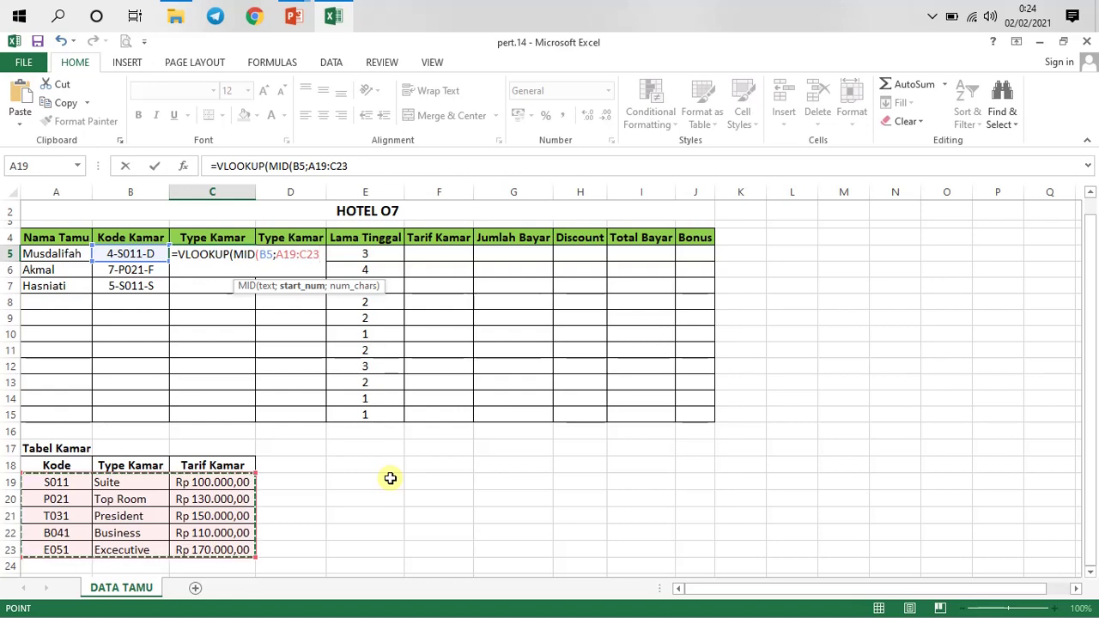
{"action": "key", "text": "F4"}
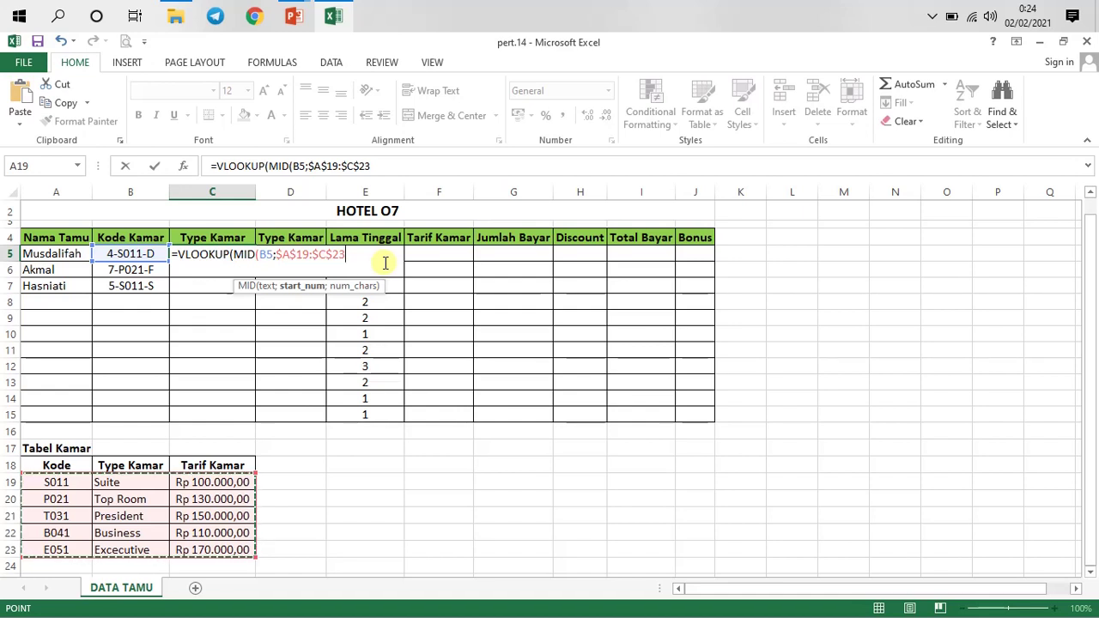
{"action": "left_click", "coordinate": [283, 255]}
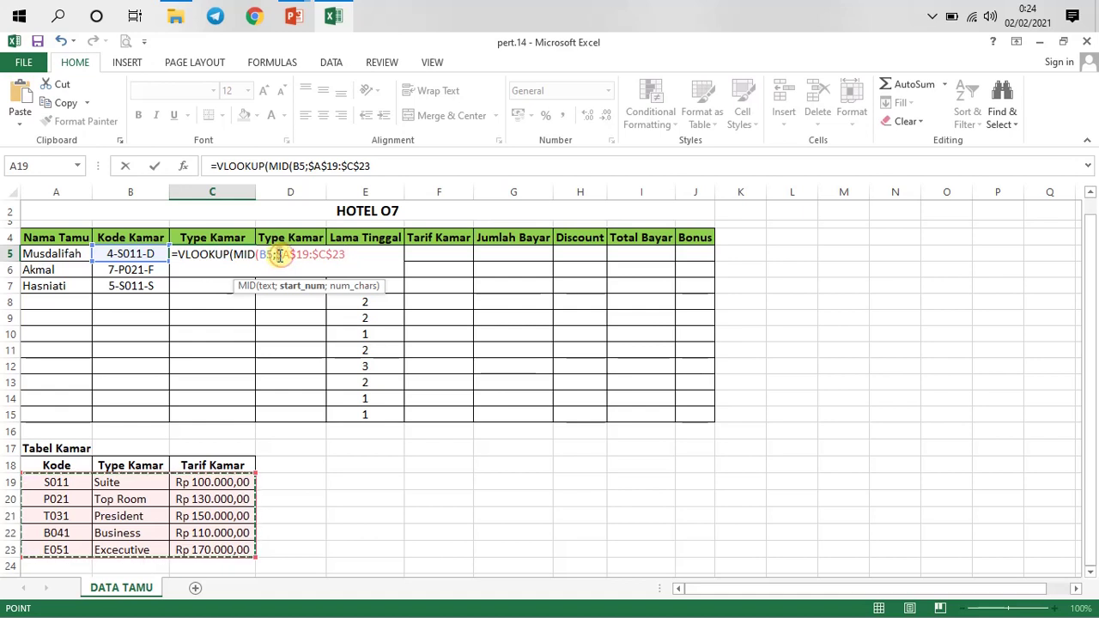
{"action": "left_click_drag", "start_coordinate": [275, 255], "coordinate": [299, 258]}
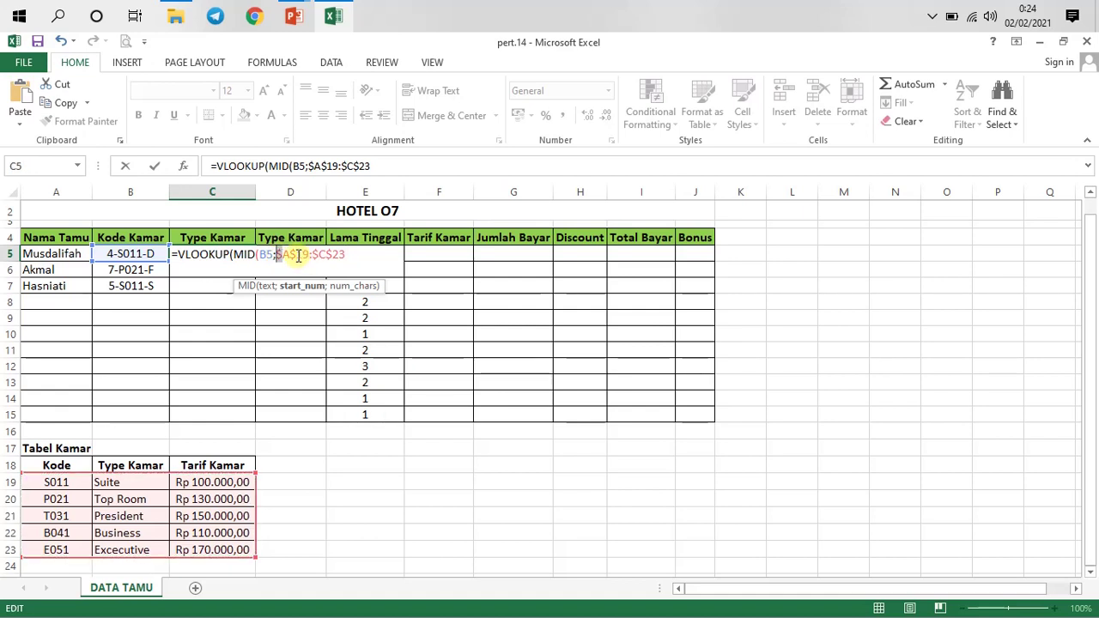
{"action": "left_click", "coordinate": [296, 255]}
{"action": "left_click_drag", "start_coordinate": [328, 258], "coordinate": [320, 255]}
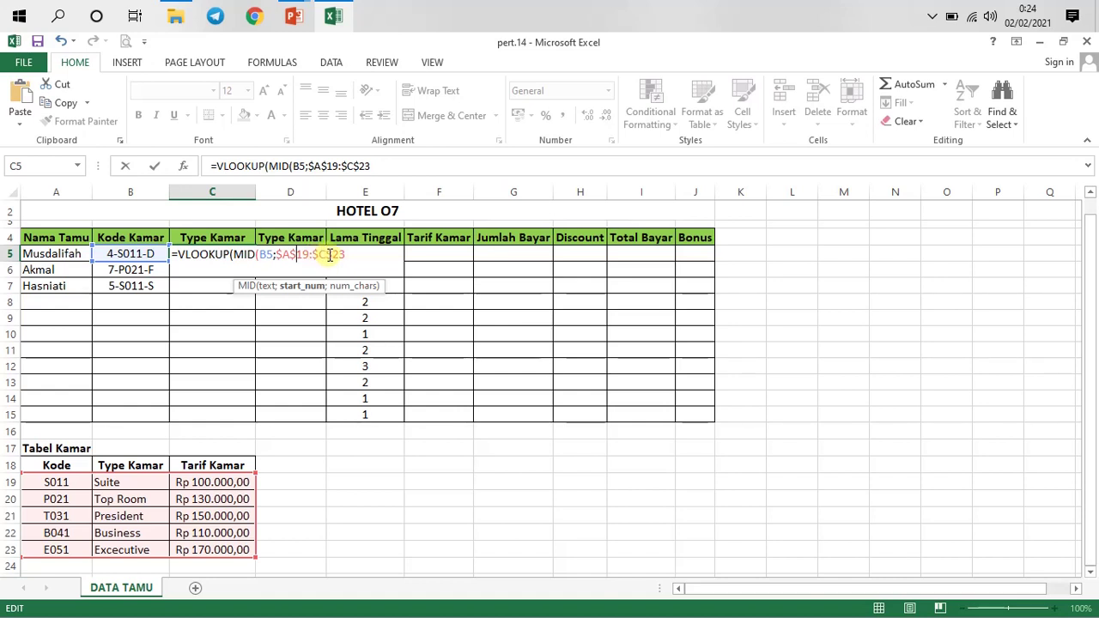
{"action": "left_click", "coordinate": [349, 255]}
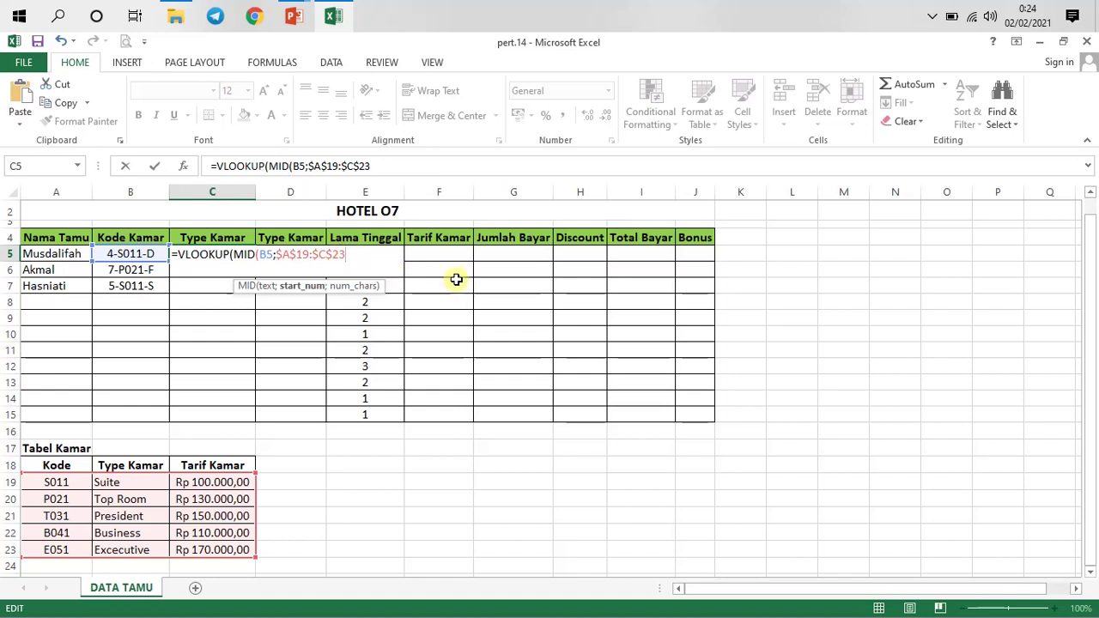
{"action": "type", "text": ";"}
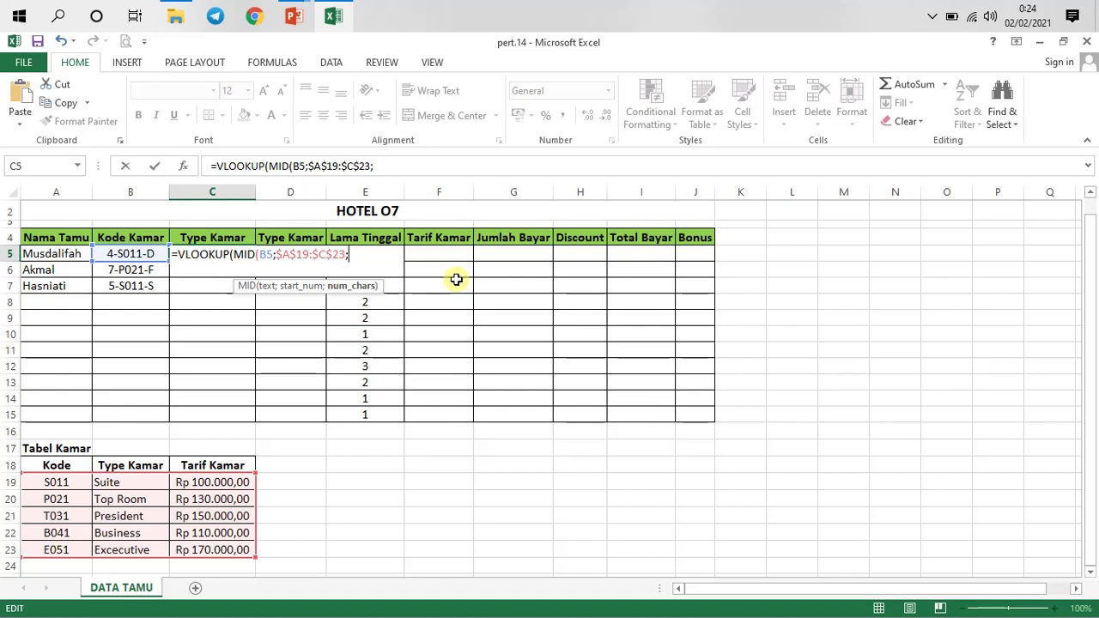
{"action": "key", "text": "BackSpace"}
{"action": "key", "text": "BackSpace"}
{"action": "key", "text": "BackSpace"}
{"action": "key", "text": "BackSpace"}
{"action": "key", "text": "BackSpace"}
{"action": "key", "text": "BackSpace"}
{"action": "key", "text": "BackSpace"}
{"action": "key", "text": "BackSpace"}
{"action": "key", "text": "BackSpace"}
{"action": "key", "text": "BackSpace"}
{"action": "key", "text": "BackSpace"}
{"action": "key", "text": "BackSpace"}
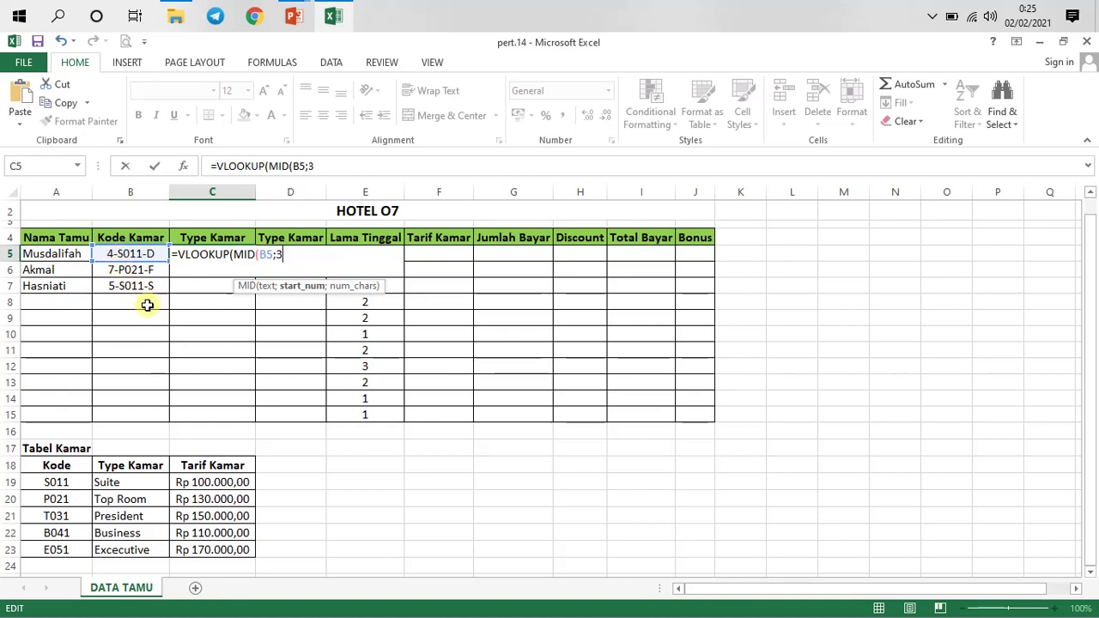
- Complete the MID function in C5 with 4 characters and enter the absolute range $A$19:$C$23 as the VLOOKUP table array
{"action": "type", "text": ";"}
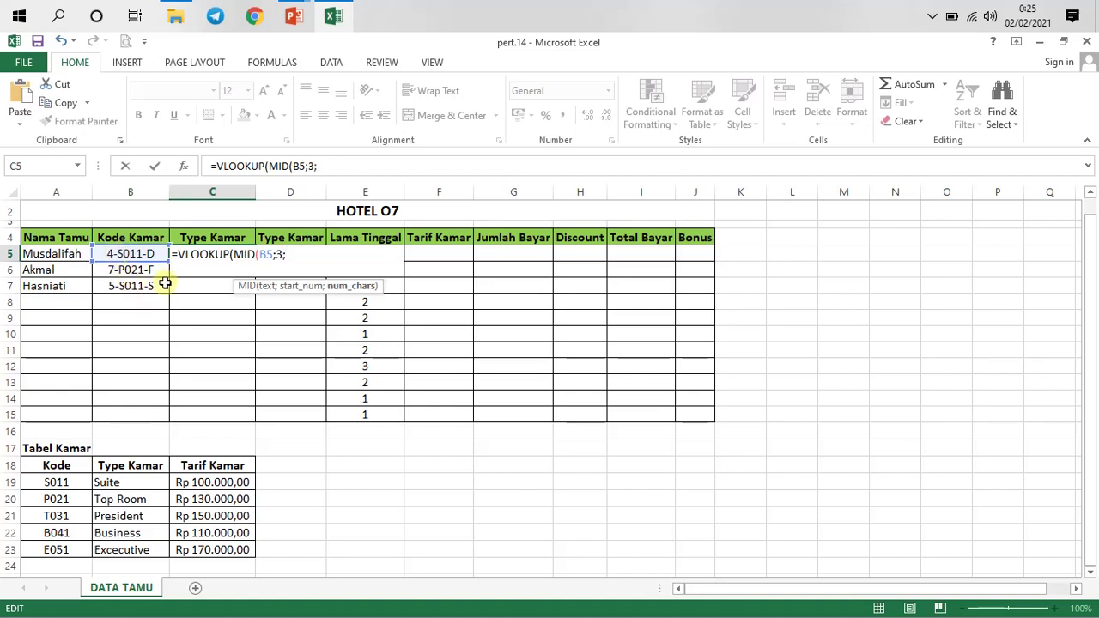
{"action": "type", "text": "4);"}
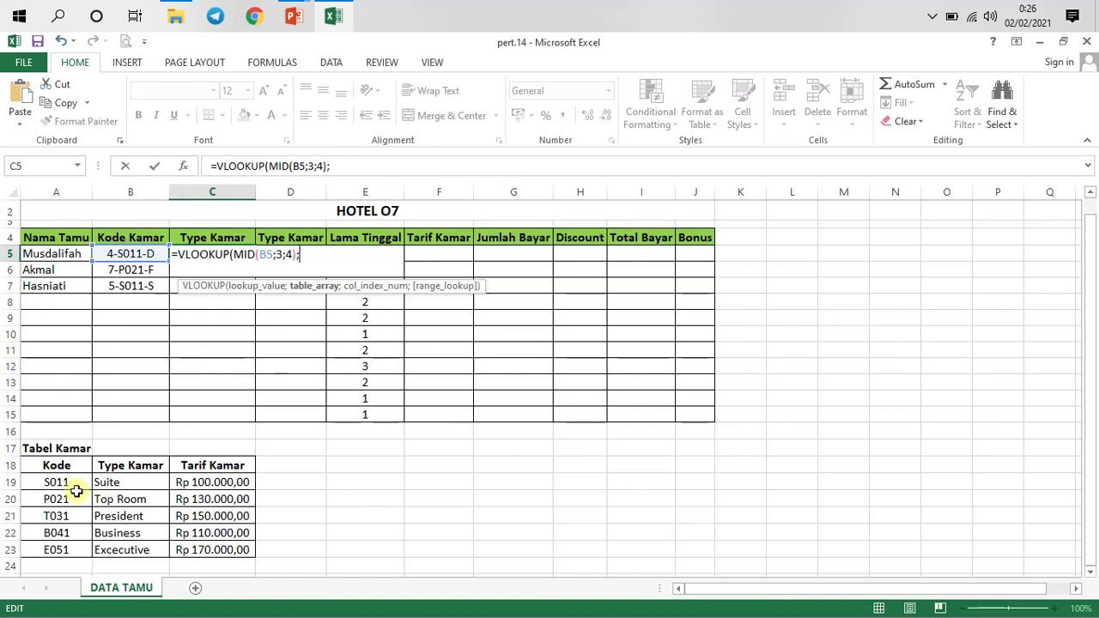
{"action": "left_click_drag", "start_coordinate": [51, 483], "coordinate": [228, 554]}
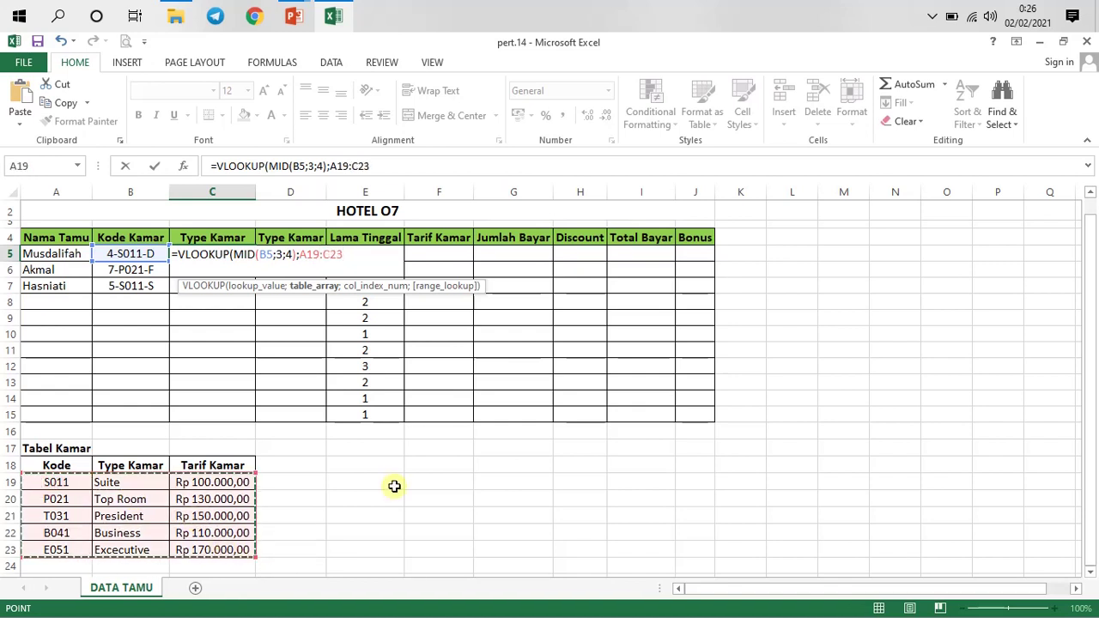
{"action": "key", "text": "F4"}
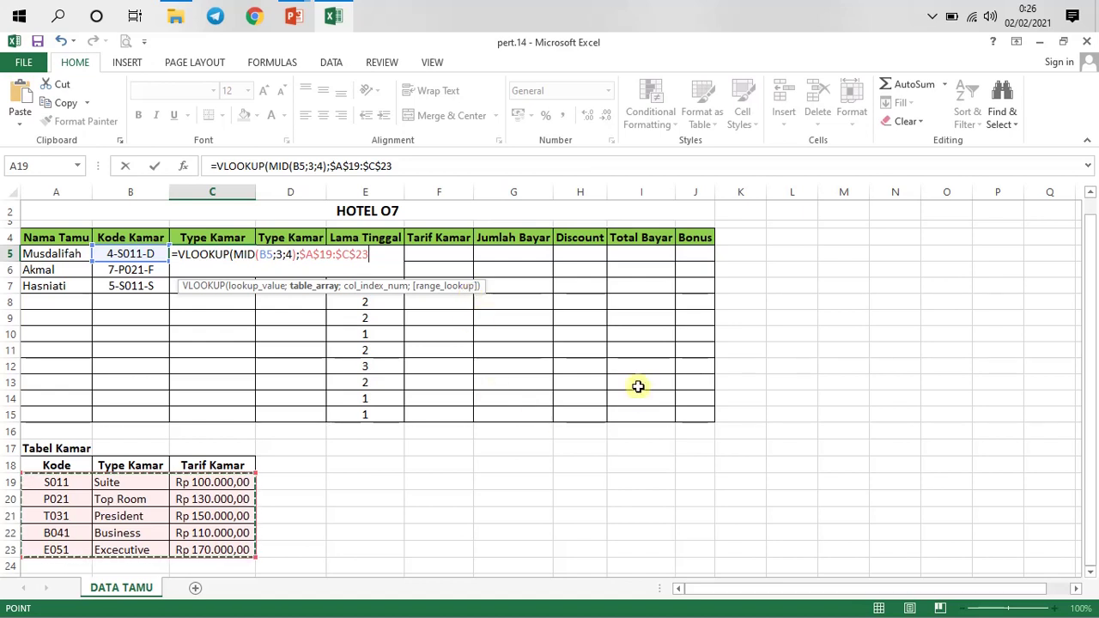
{"action": "type", "text": ";"}
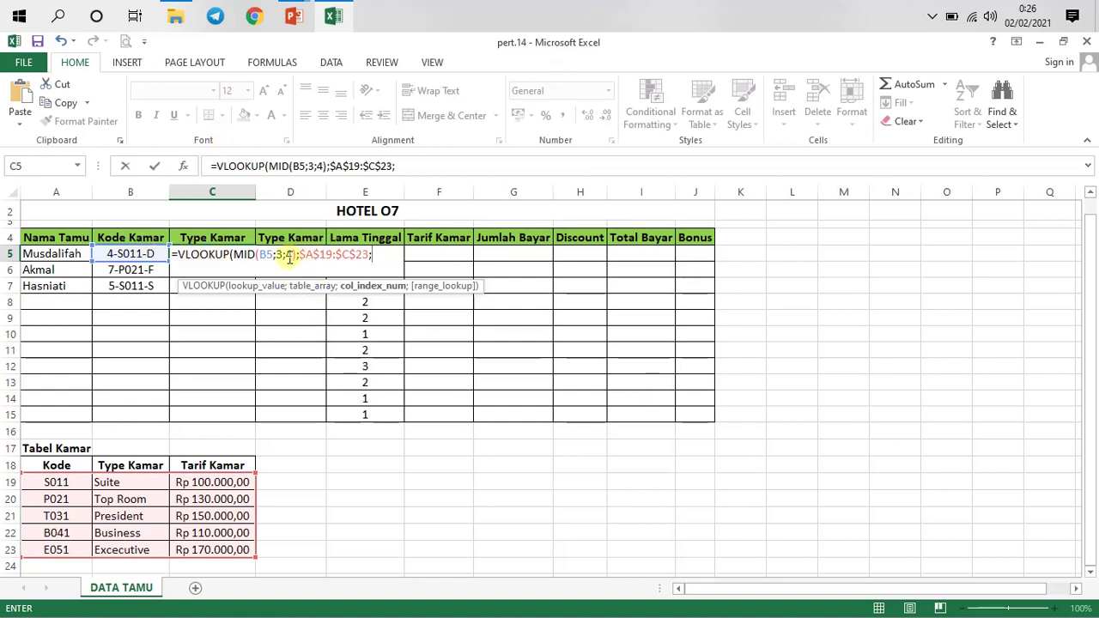
- Set the VLOOKUP column index in C5 to 2, after the table array
{"action": "left_click_drag", "start_coordinate": [299, 255], "coordinate": [366, 257]}
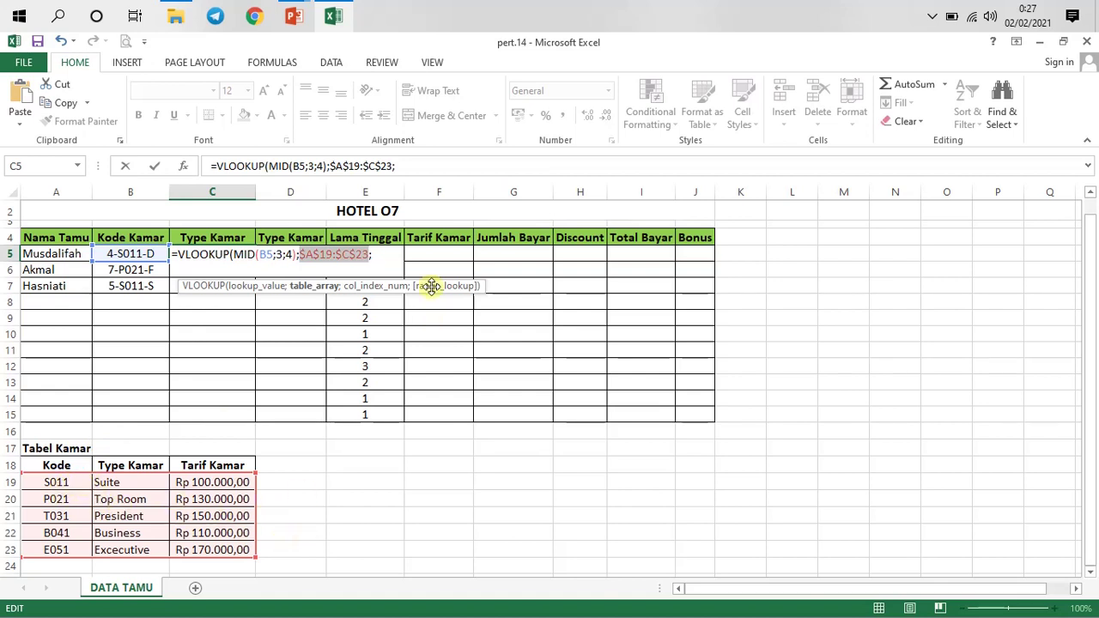
{"action": "left_click", "coordinate": [378, 254]}
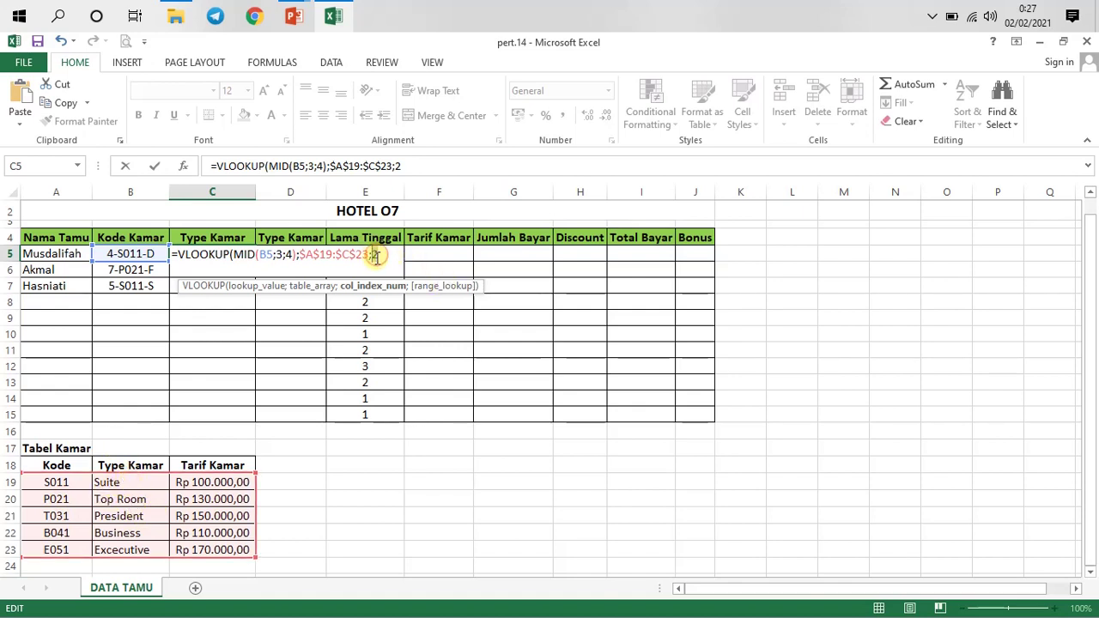
{"action": "type", "text": ";"}
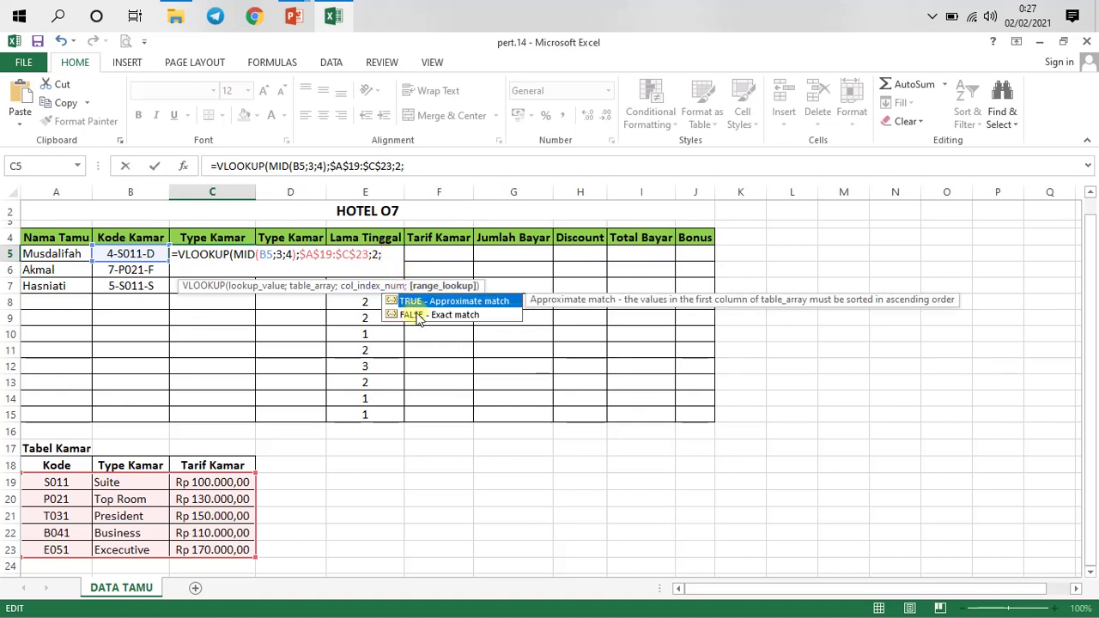
- Review the lookup value, table array and column index arguments of the unfinished VLOOKUP formula in C5
{"action": "left_click", "coordinate": [384, 255]}
{"action": "left_click_drag", "start_coordinate": [384, 255], "coordinate": [183, 254]}
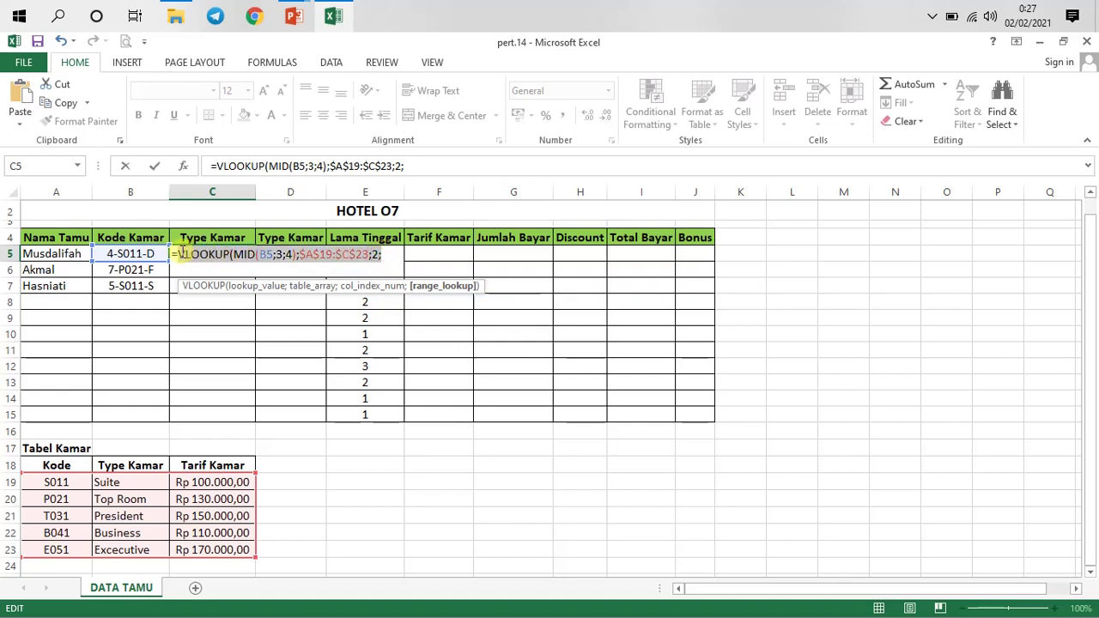
{"action": "left_click", "coordinate": [391, 255]}
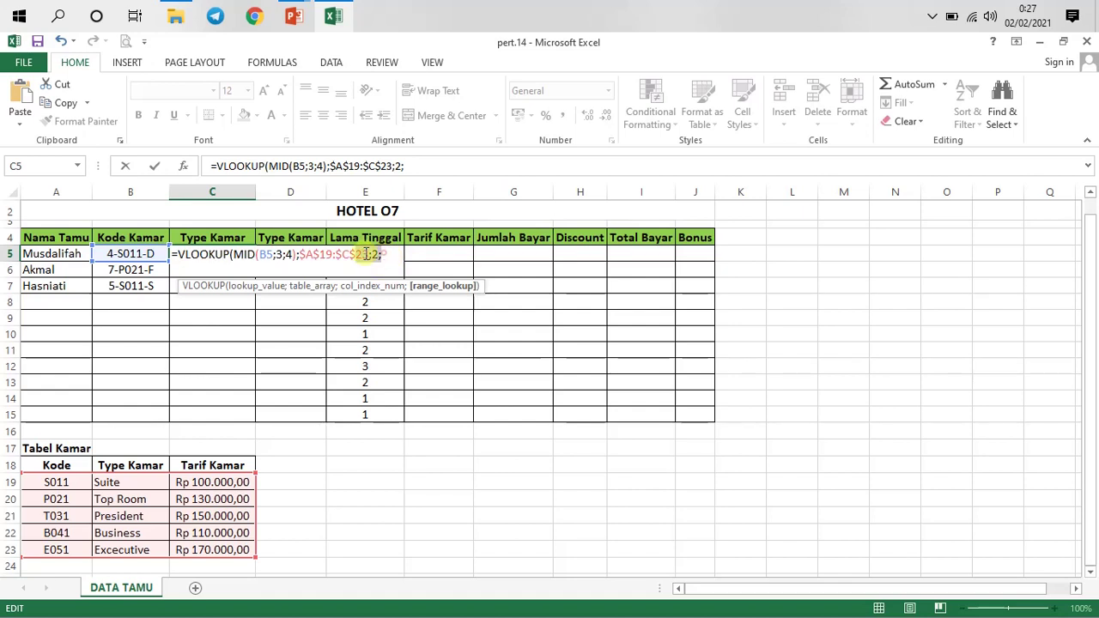
{"action": "left_click_drag", "start_coordinate": [382, 255], "coordinate": [261, 256]}
{"action": "left_click", "coordinate": [387, 254]}
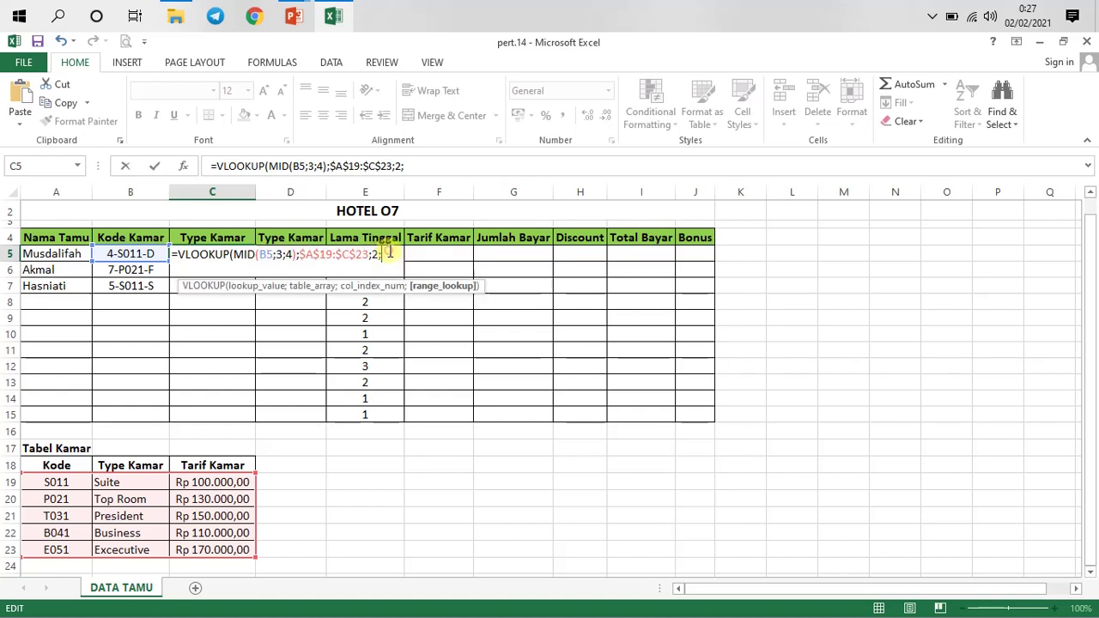
{"action": "left_click_drag", "start_coordinate": [383, 255], "coordinate": [262, 254]}
{"action": "left_click", "coordinate": [391, 255]}
{"action": "left_click", "coordinate": [384, 255]}
{"action": "left_click_drag", "start_coordinate": [385, 255], "coordinate": [337, 255]}
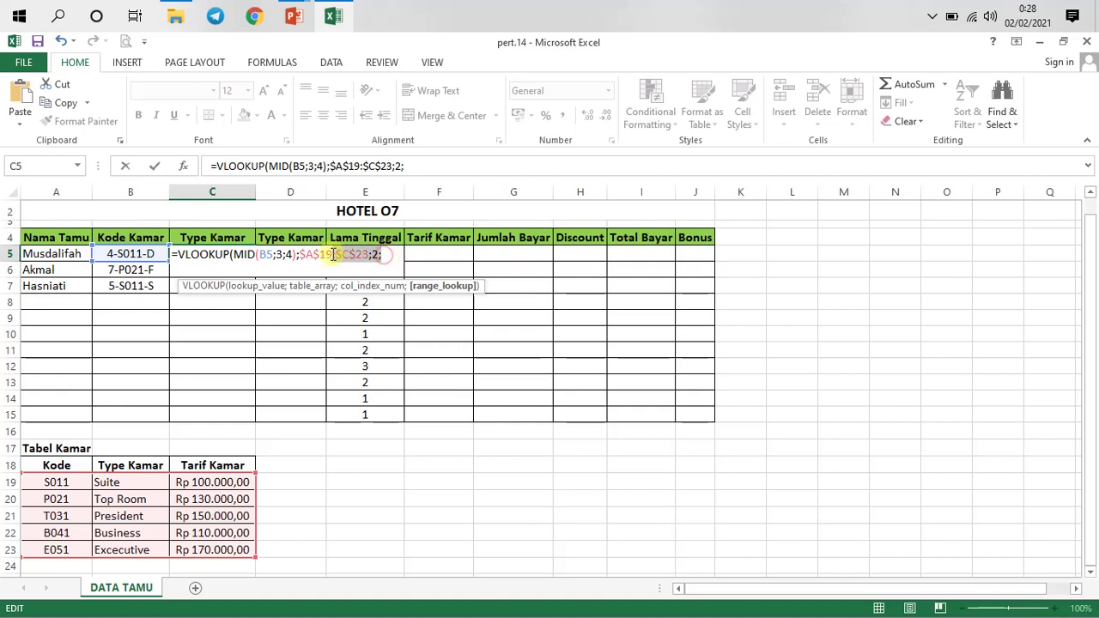
{"action": "left_click", "coordinate": [382, 257]}
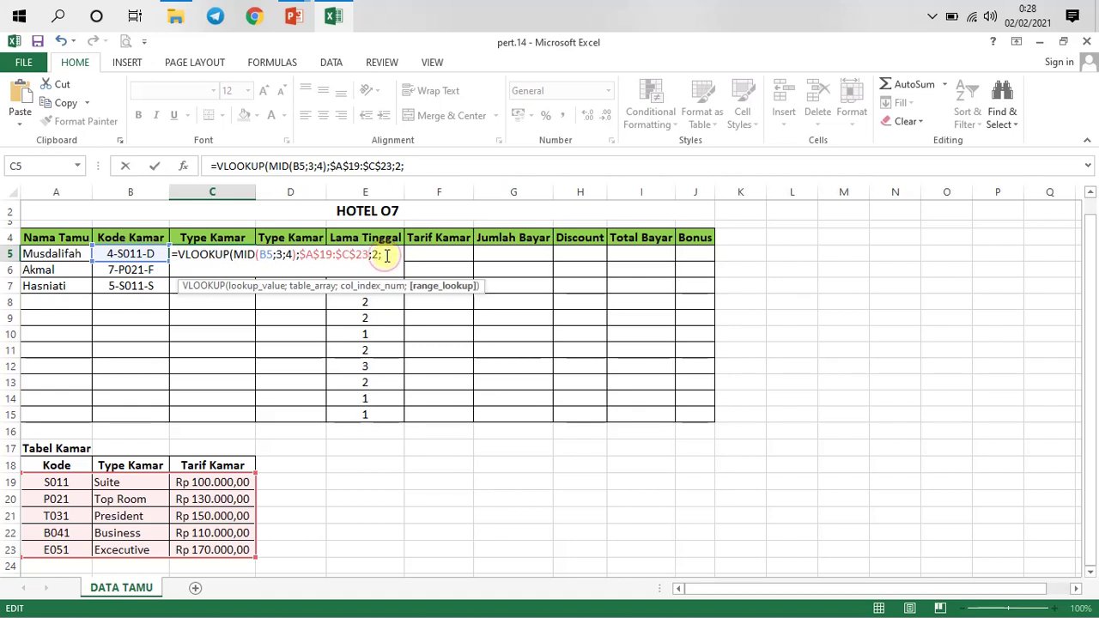
{"action": "left_click_drag", "start_coordinate": [386, 255], "coordinate": [260, 256]}
{"action": "left_click", "coordinate": [388, 257]}
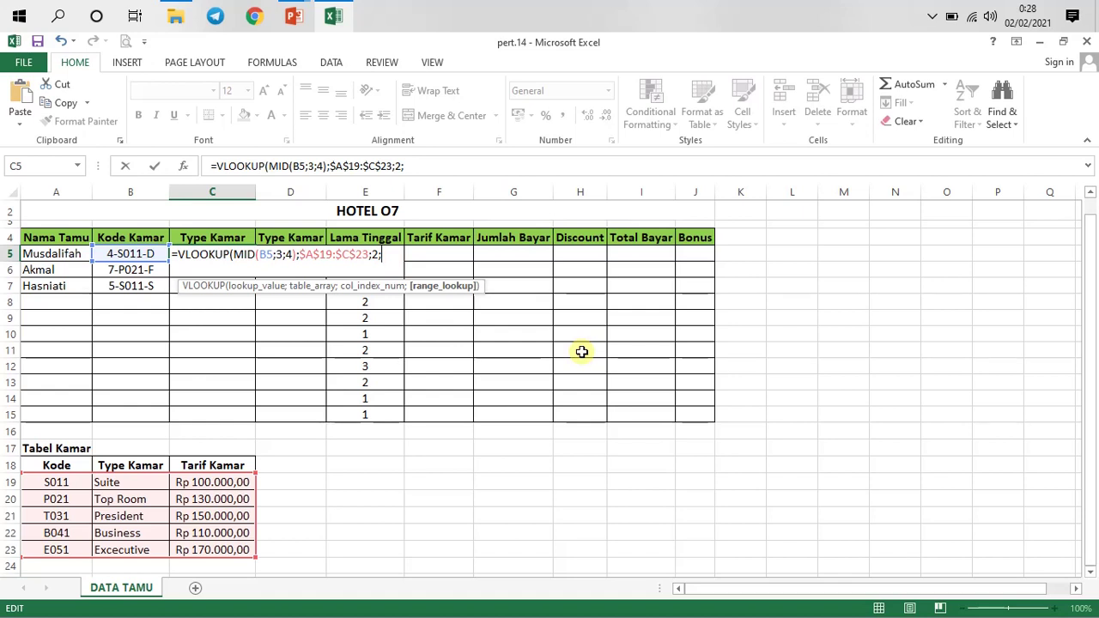
- Finish the C5 formula with 0 for an exact match, recheck its arguments and enter it
{"action": "type", "text": "0"}
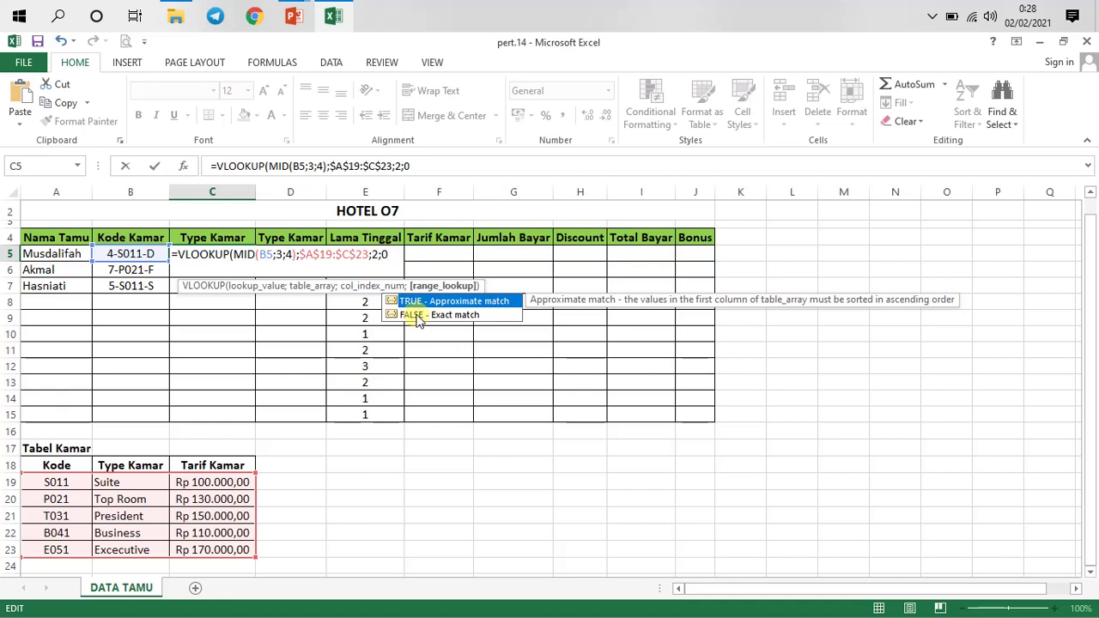
{"action": "left_click", "coordinate": [386, 254]}
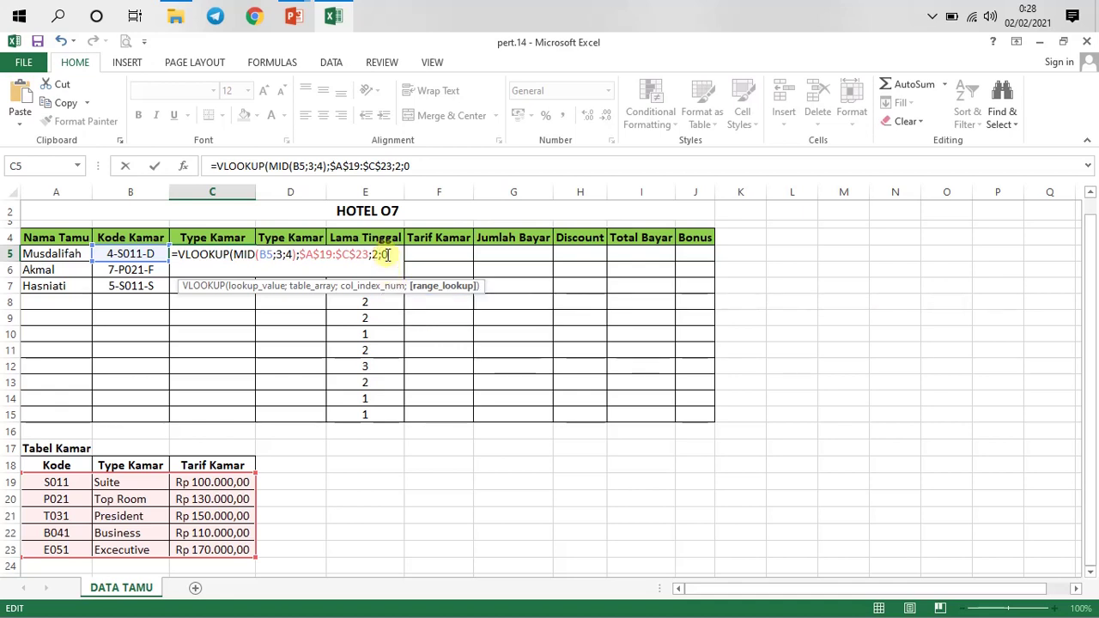
{"action": "left_click_drag", "start_coordinate": [382, 254], "coordinate": [173, 254]}
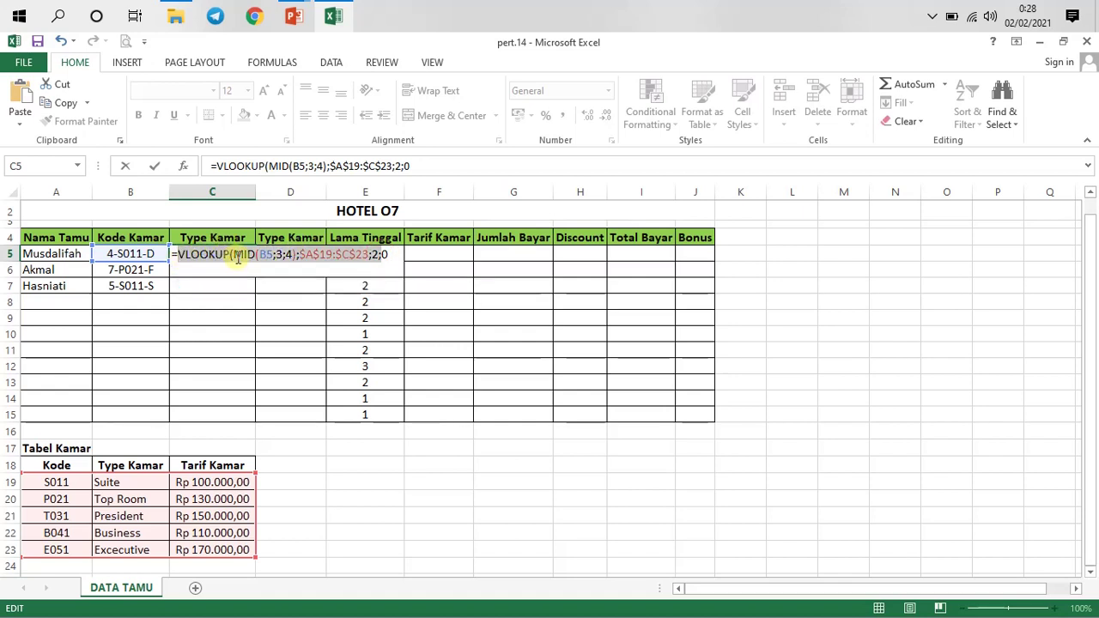
{"action": "left_click", "coordinate": [388, 256]}
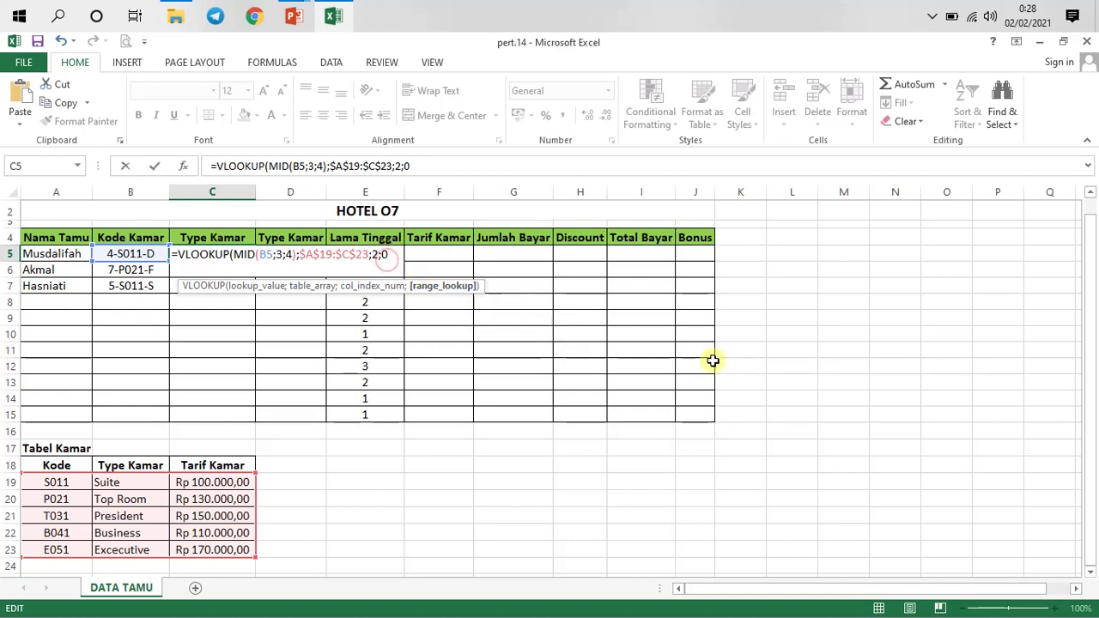
{"action": "type", "text": ")"}
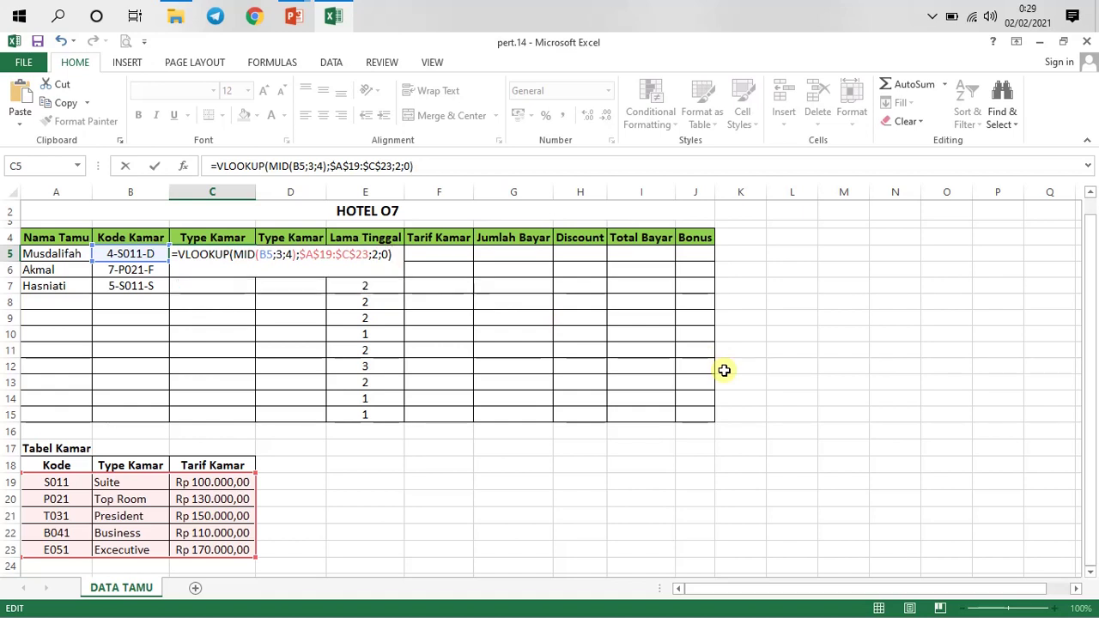
{"action": "left_click", "coordinate": [389, 256]}
{"action": "left_click_drag", "start_coordinate": [370, 255], "coordinate": [338, 255]}
{"action": "left_click", "coordinate": [386, 255]}
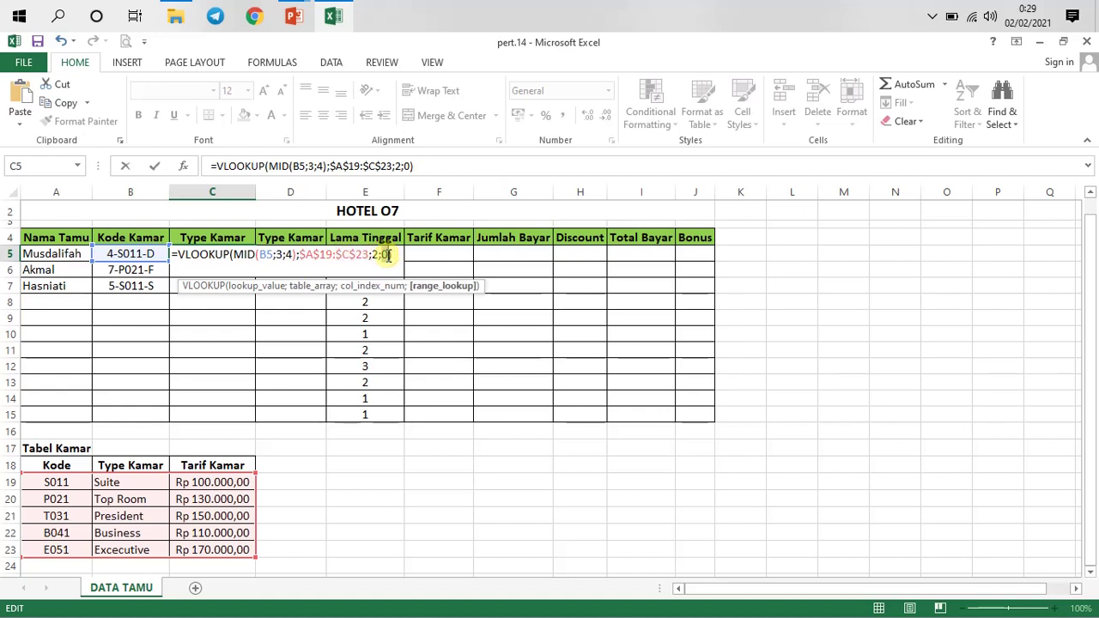
{"action": "left_click", "coordinate": [381, 255]}
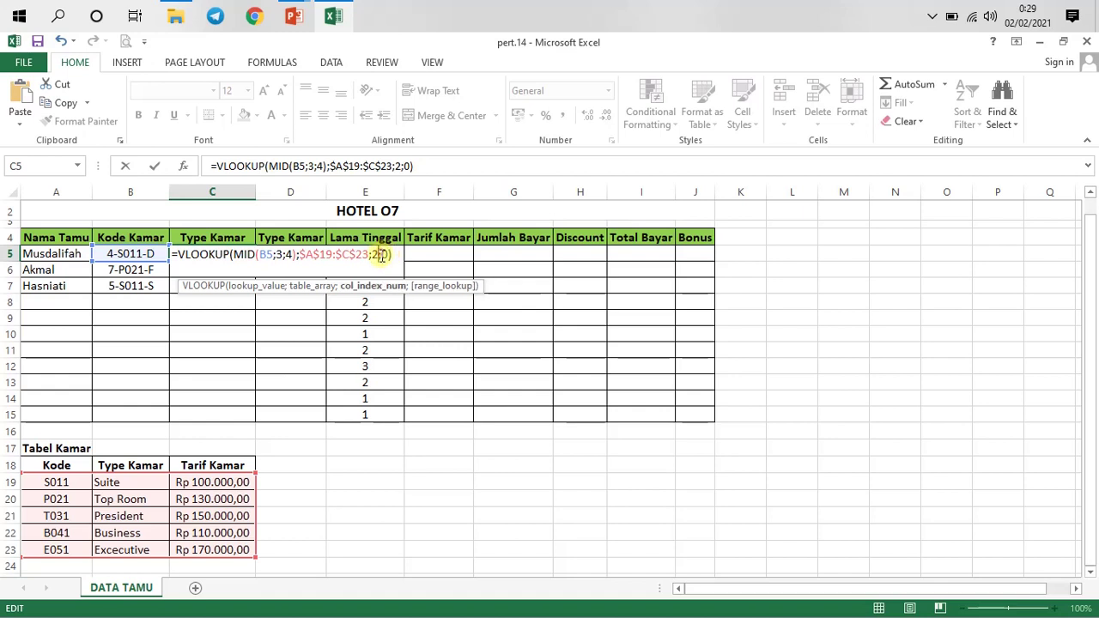
{"action": "left_click", "coordinate": [387, 255]}
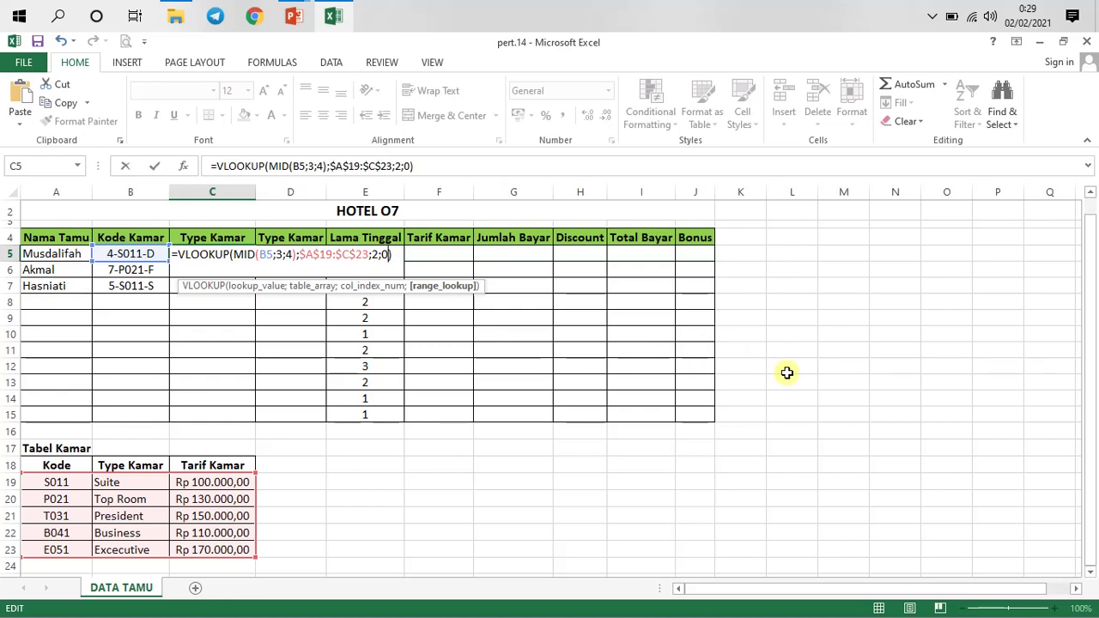
{"action": "key", "text": "Return"}
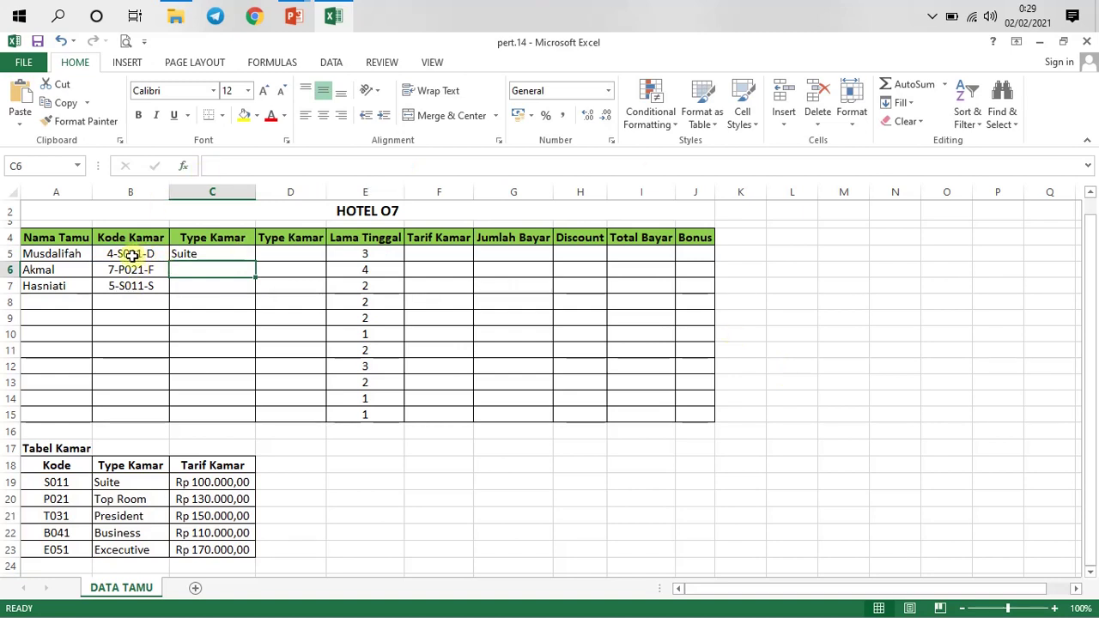
- Copy the VLOOKUP formula from C5 down to C7 and compare C6 with the room types in Tabel Kamar
{"action": "left_click", "coordinate": [203, 255]}
{"action": "left_click", "coordinate": [64, 507]}
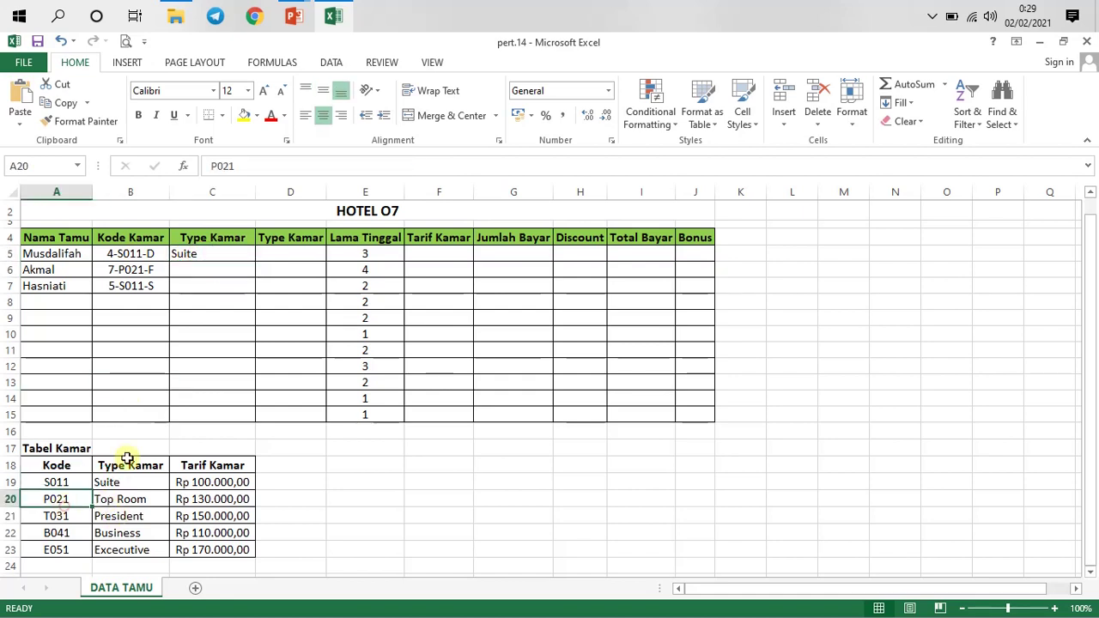
{"action": "left_click", "coordinate": [212, 258]}
{"action": "left_click_drag", "start_coordinate": [255, 260], "coordinate": [261, 316]}
{"action": "left_click", "coordinate": [211, 270]}
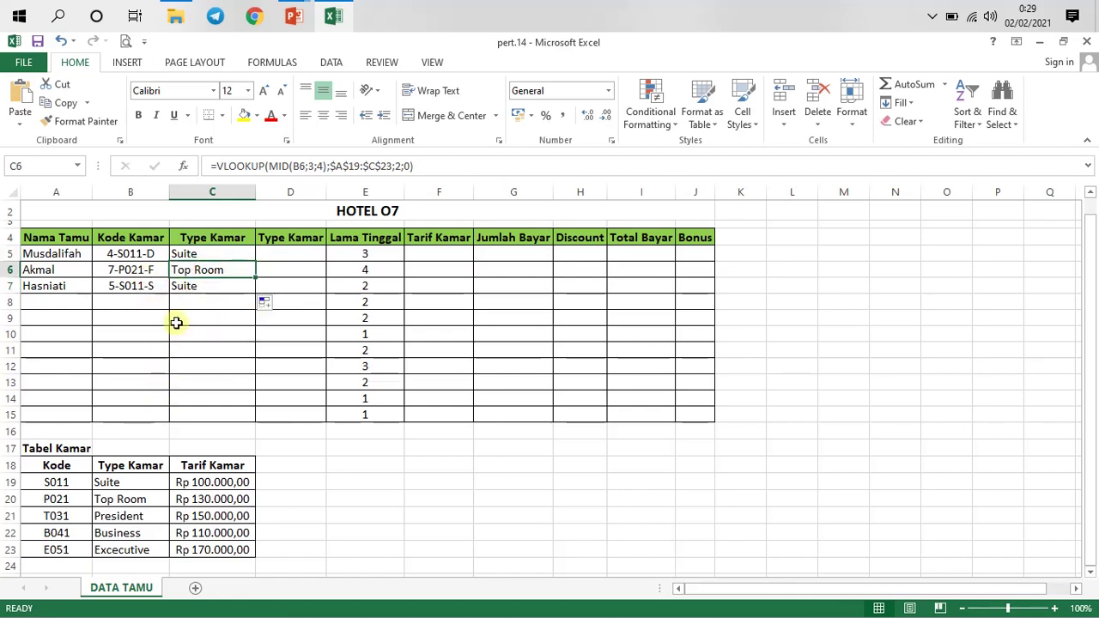
{"action": "left_click", "coordinate": [126, 504]}
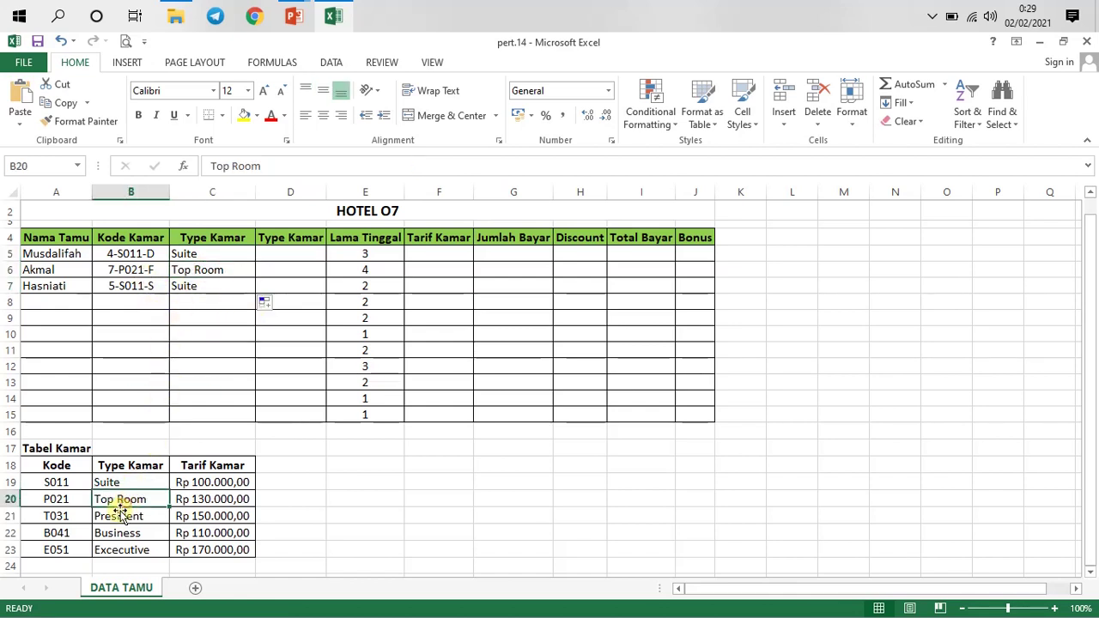
- Extend the VLOOKUP formula from C7 down through C15
{"action": "left_click", "coordinate": [138, 299]}
{"action": "left_click", "coordinate": [235, 286]}
{"action": "left_click_drag", "start_coordinate": [255, 293], "coordinate": [252, 420]}
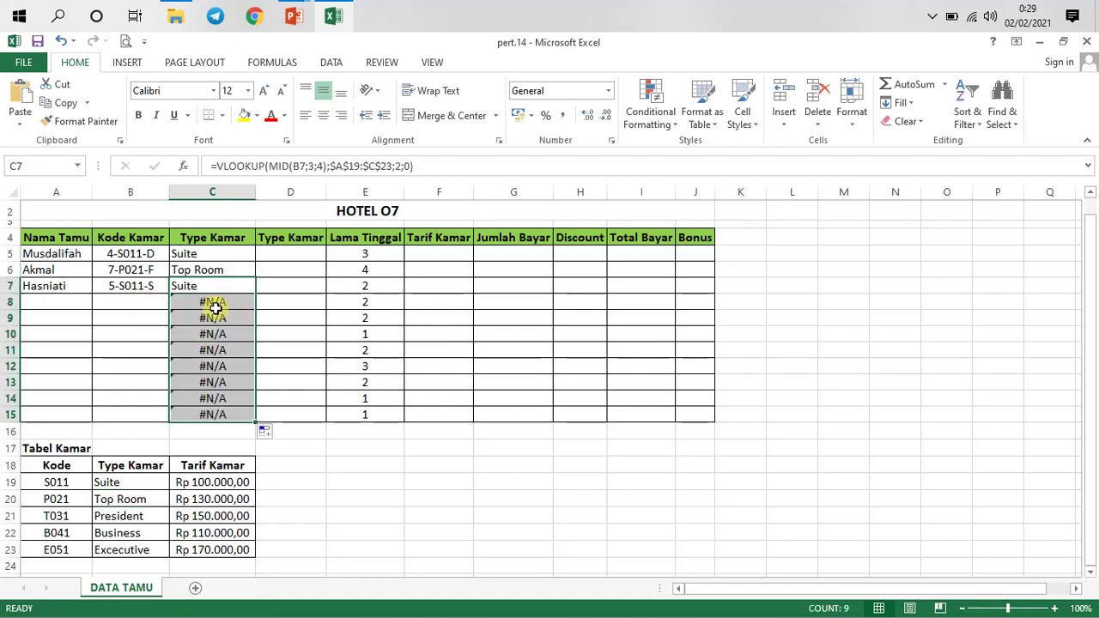
{"action": "left_click", "coordinate": [147, 296]}
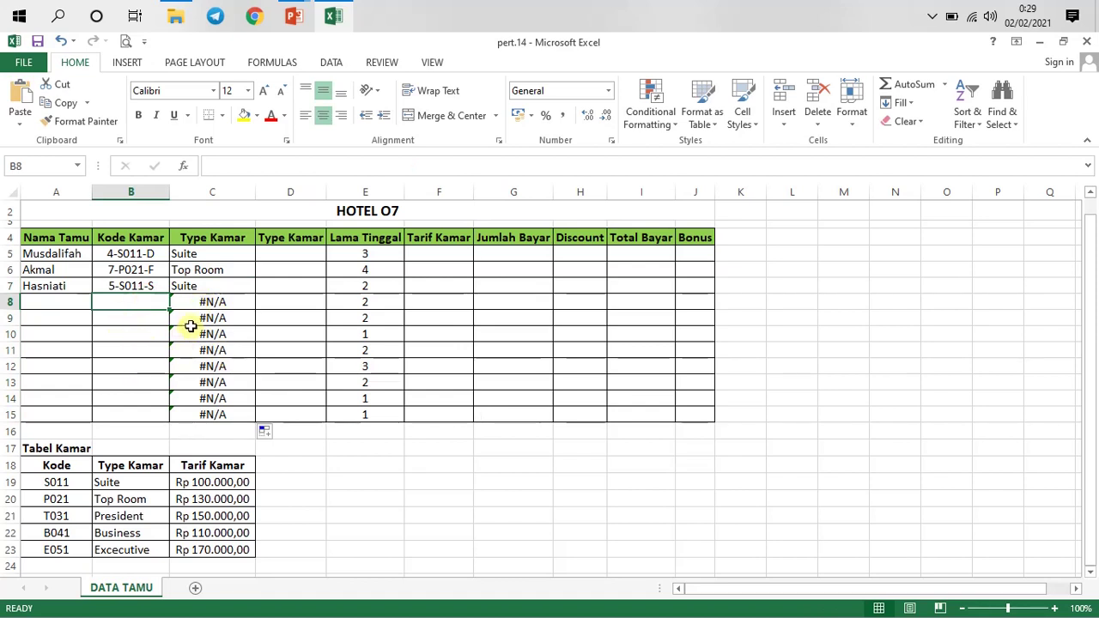
- Clear the formulas from C10:C15 in the Type Kamar column
{"action": "left_click_drag", "start_coordinate": [184, 335], "coordinate": [225, 414]}
{"action": "key", "text": "F2"}
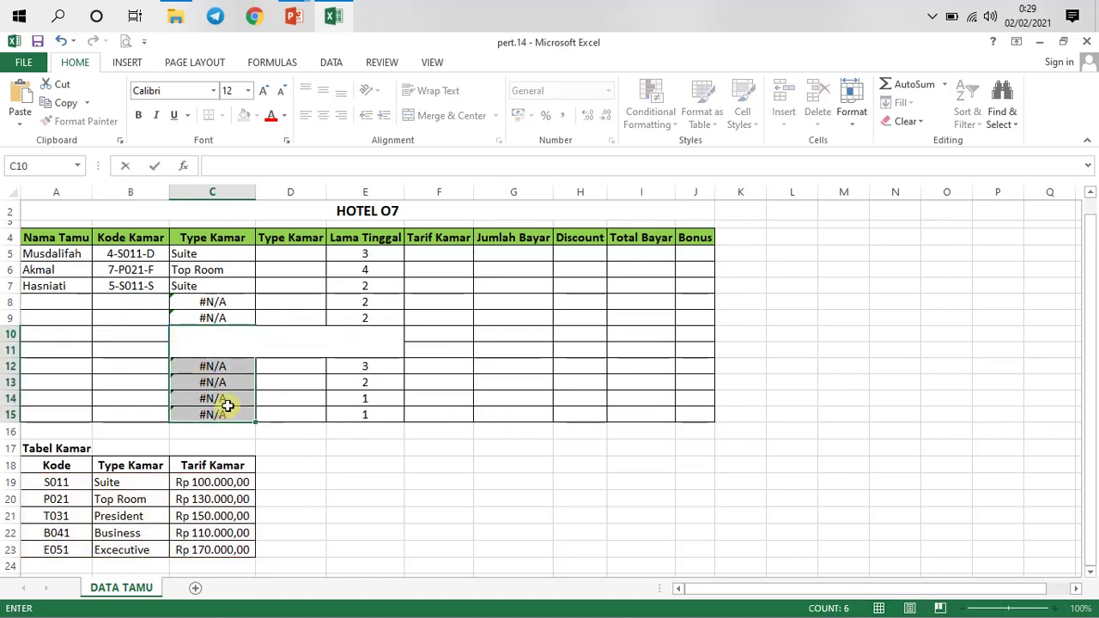
{"action": "left_click_drag", "start_coordinate": [206, 350], "coordinate": [222, 417]}
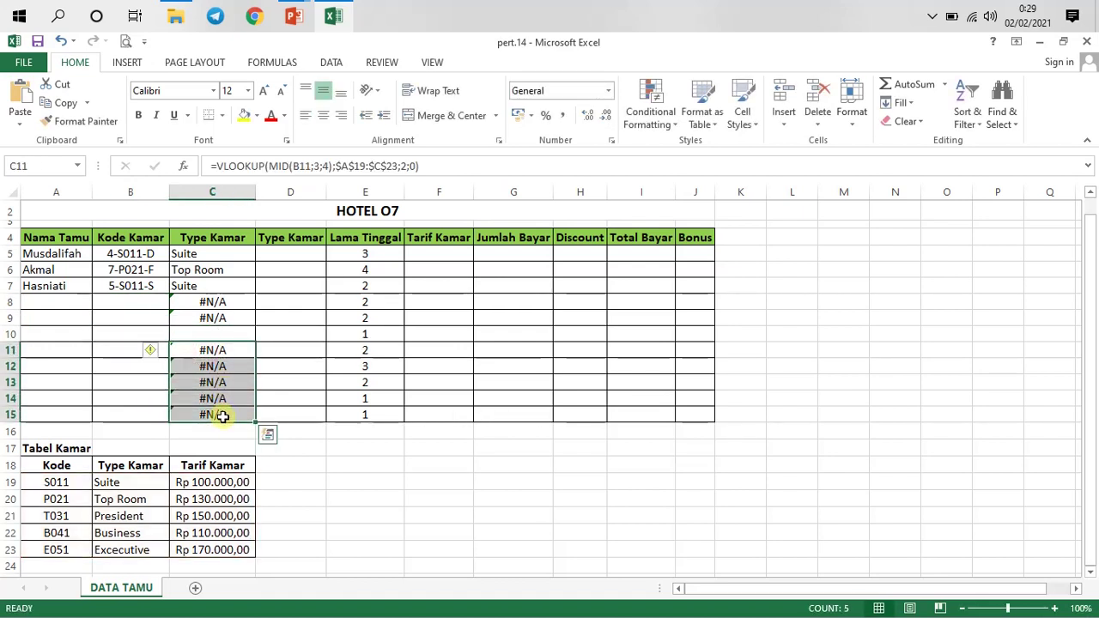
{"action": "key", "text": "Delete"}
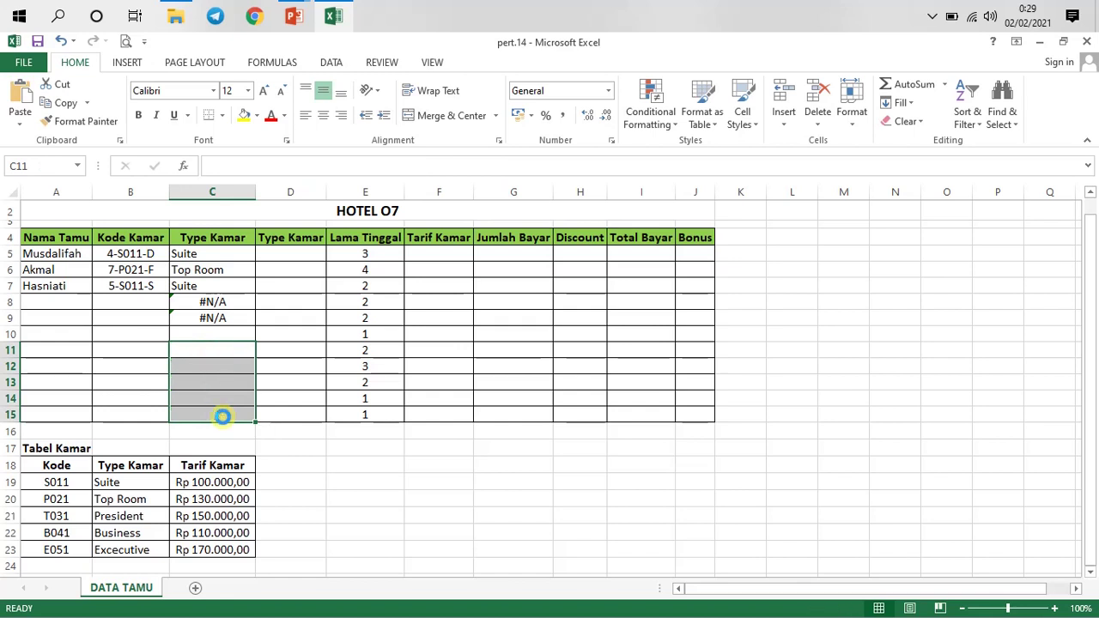
- Enter the room code T031 in B8 of the Kode Kamar column
{"action": "left_click", "coordinate": [162, 318]}
{"action": "left_click", "coordinate": [206, 319]}
{"action": "left_click", "coordinate": [135, 299]}
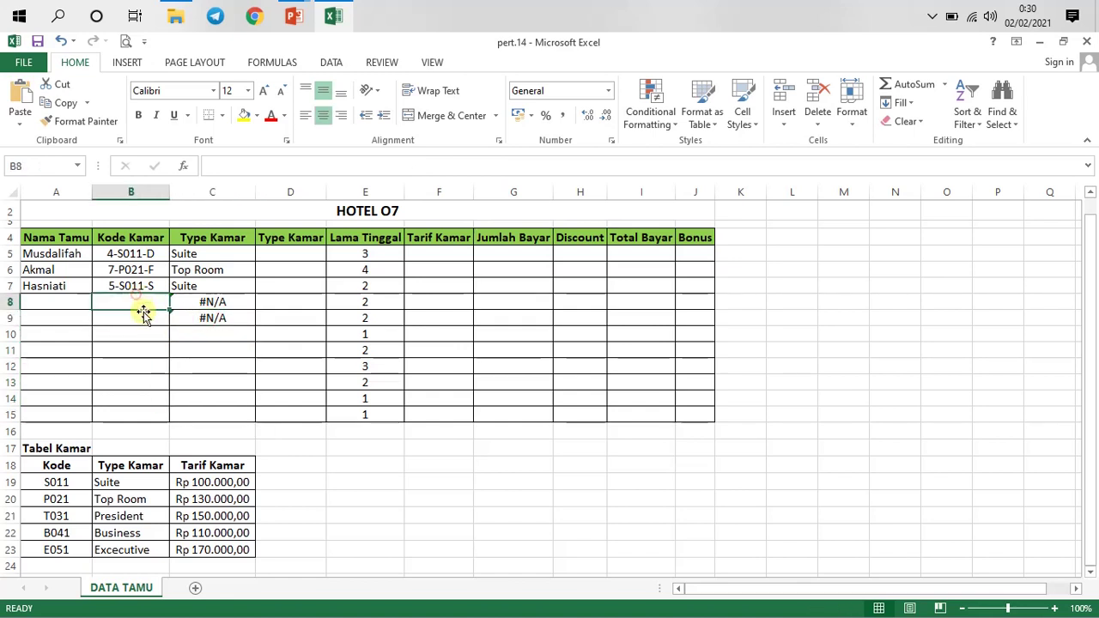
{"action": "type", "text": "t"}
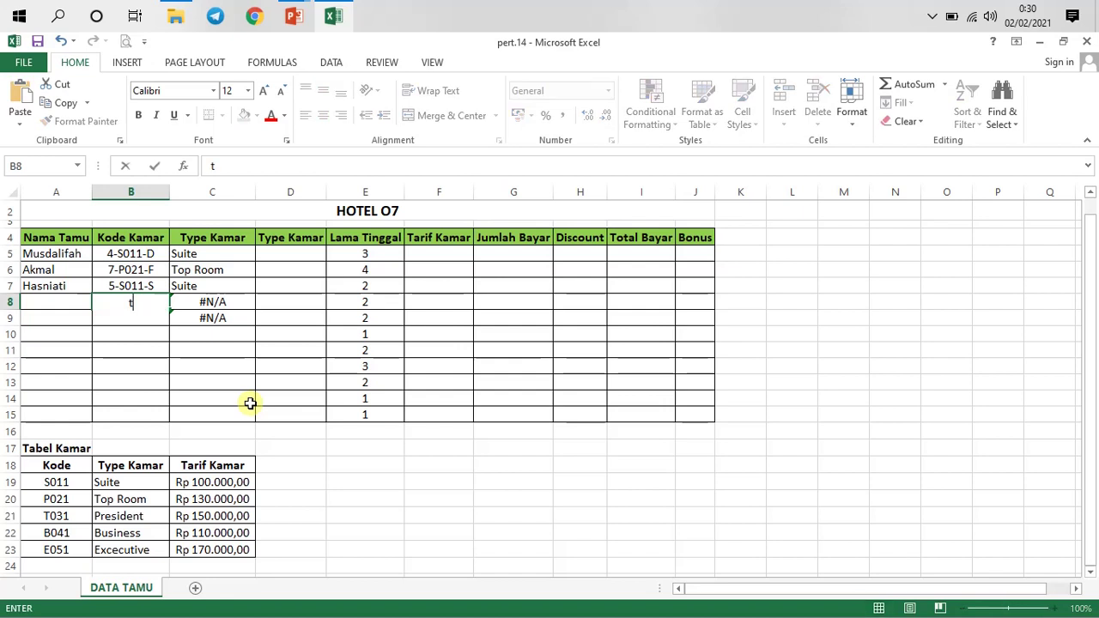
{"action": "type", "text": "031"}
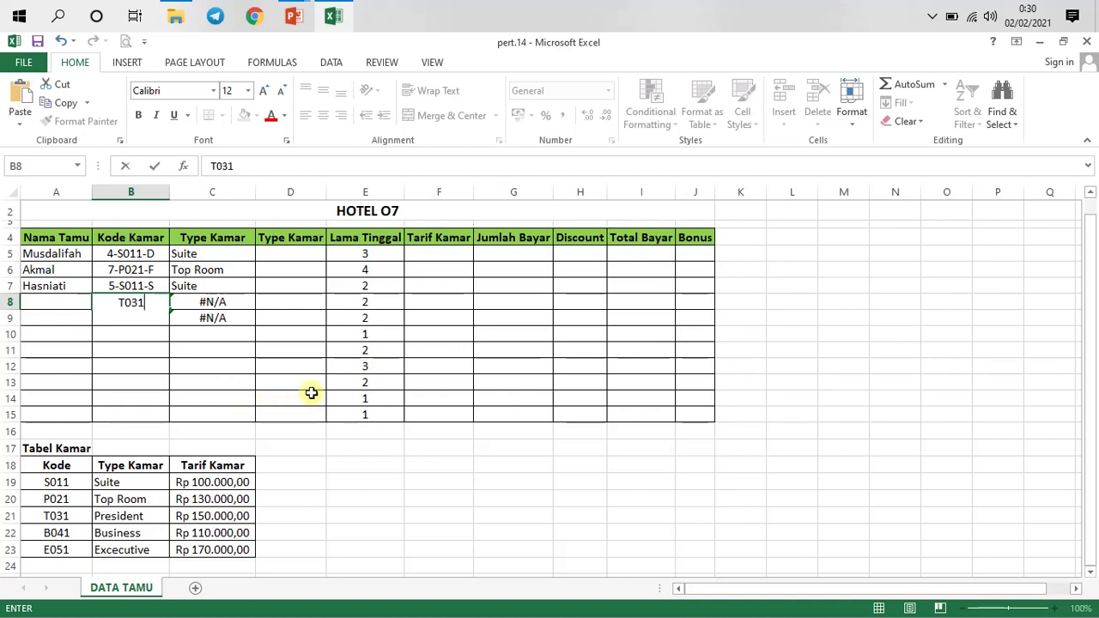
{"action": "key", "text": "Return"}
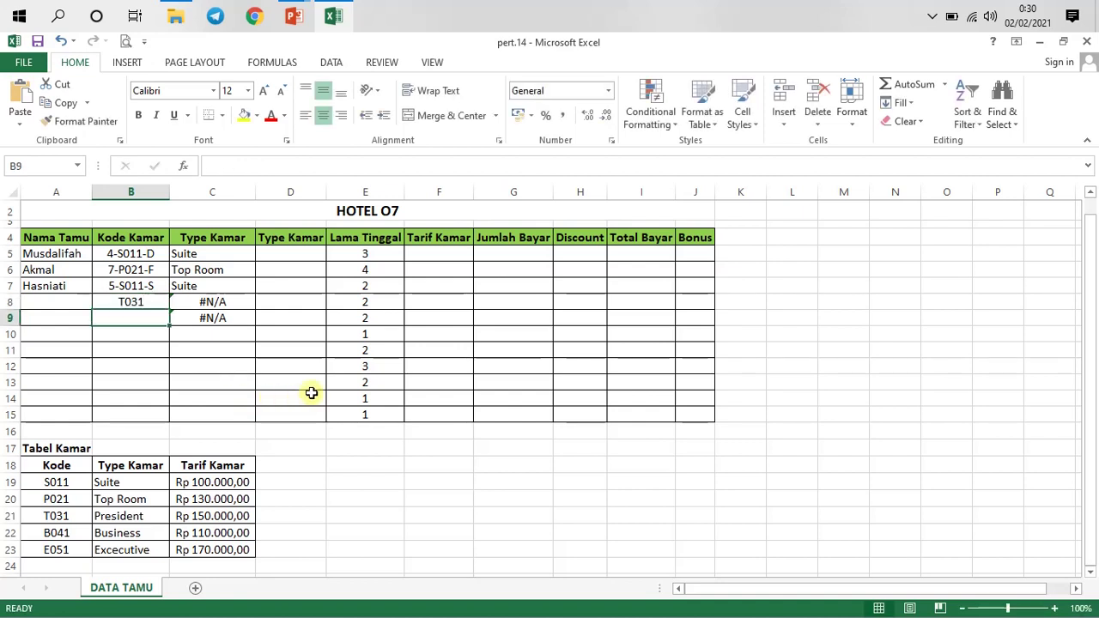
- Change the room code in B8 of the Kode Kamar column to 8-T031-D
{"action": "left_click", "coordinate": [139, 300]}
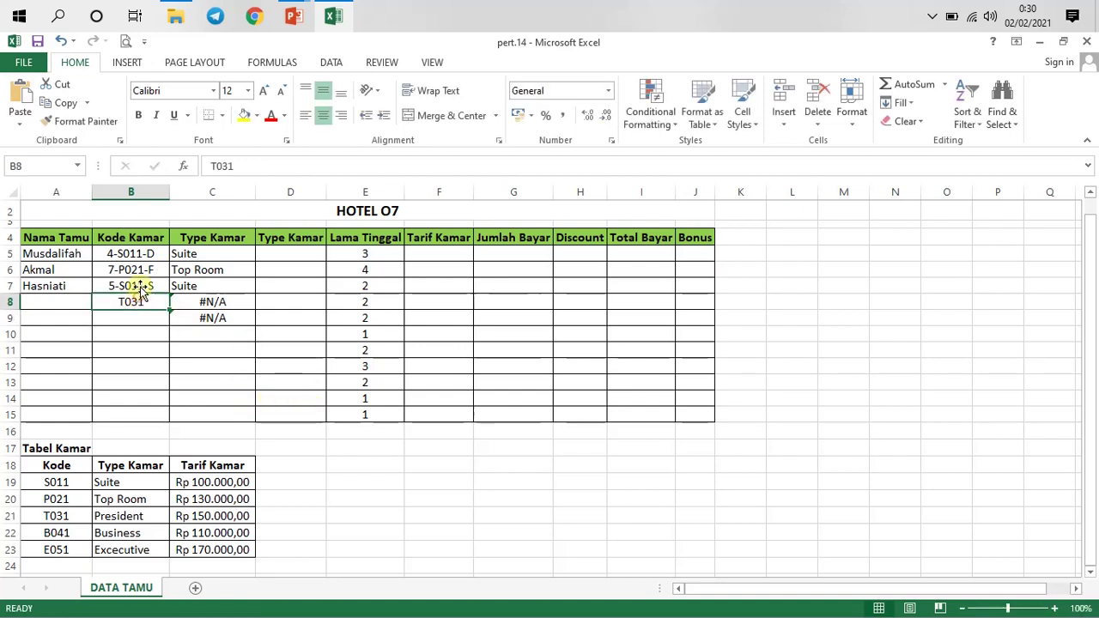
{"action": "left_click", "coordinate": [216, 165]}
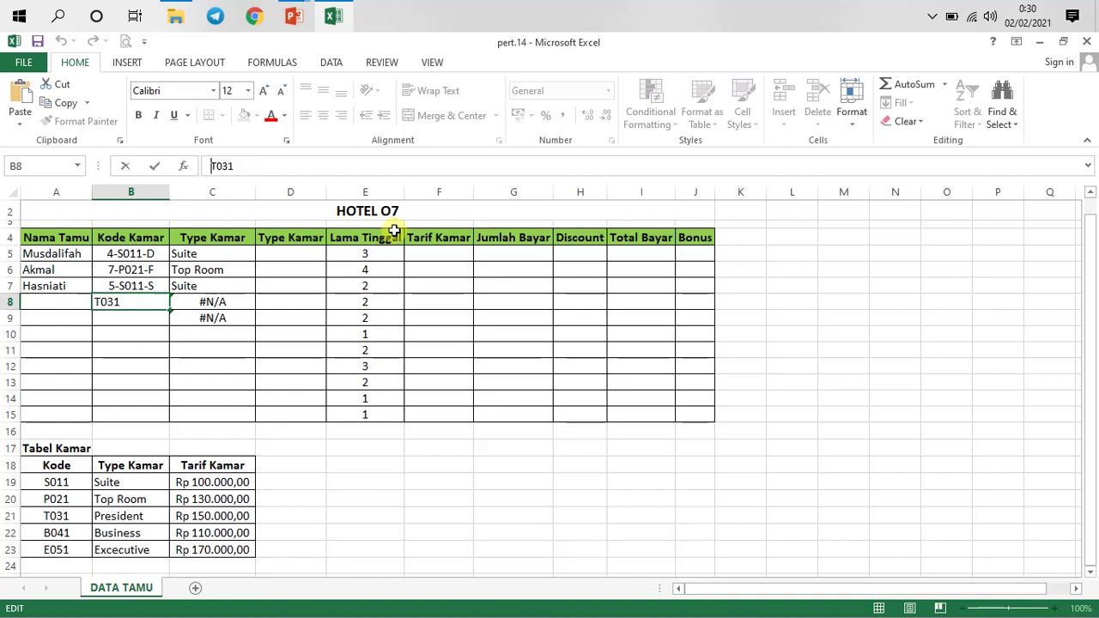
{"action": "type", "text": "-"}
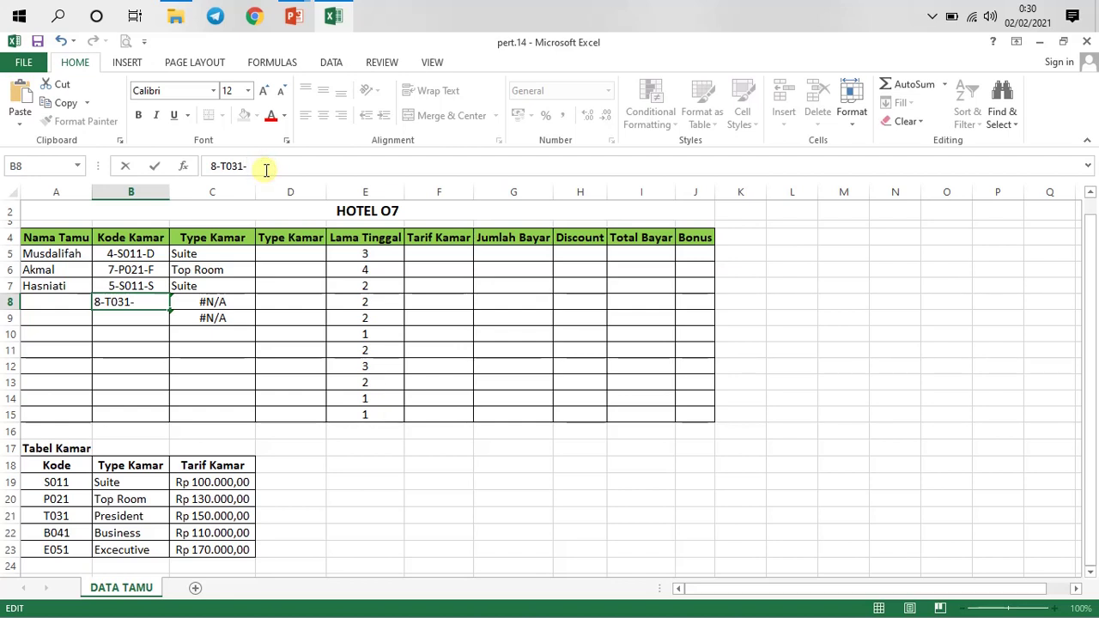
{"action": "key", "text": "Return"}
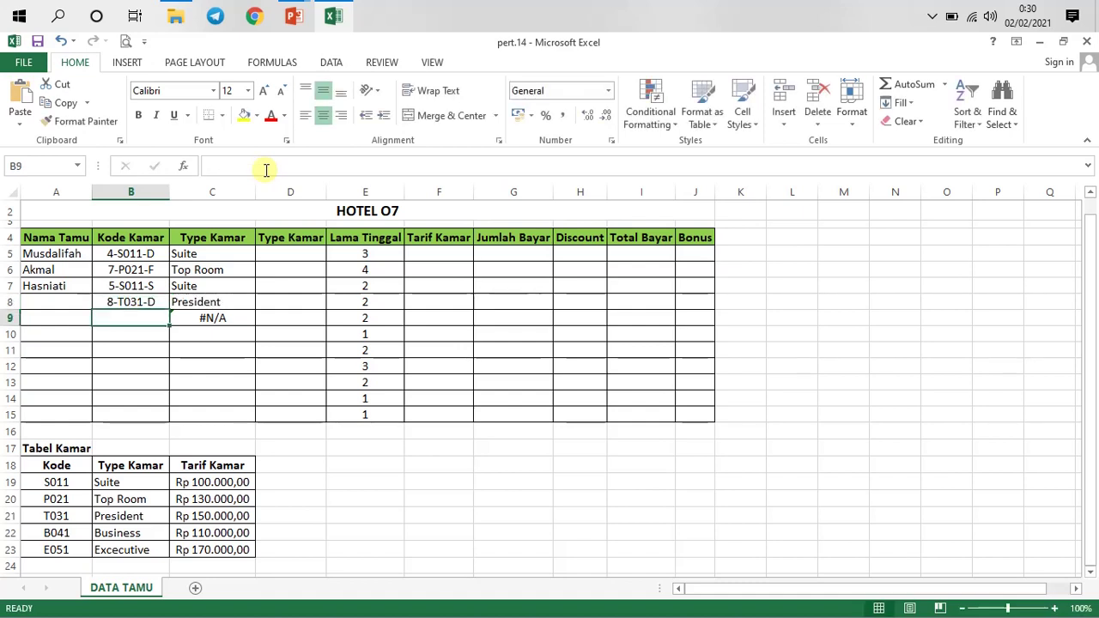
- Copy the room code from B8 down to B9 and change the copy to 9-E041-D
{"action": "left_click", "coordinate": [137, 302]}
{"action": "left_click_drag", "start_coordinate": [169, 310], "coordinate": [161, 346]}
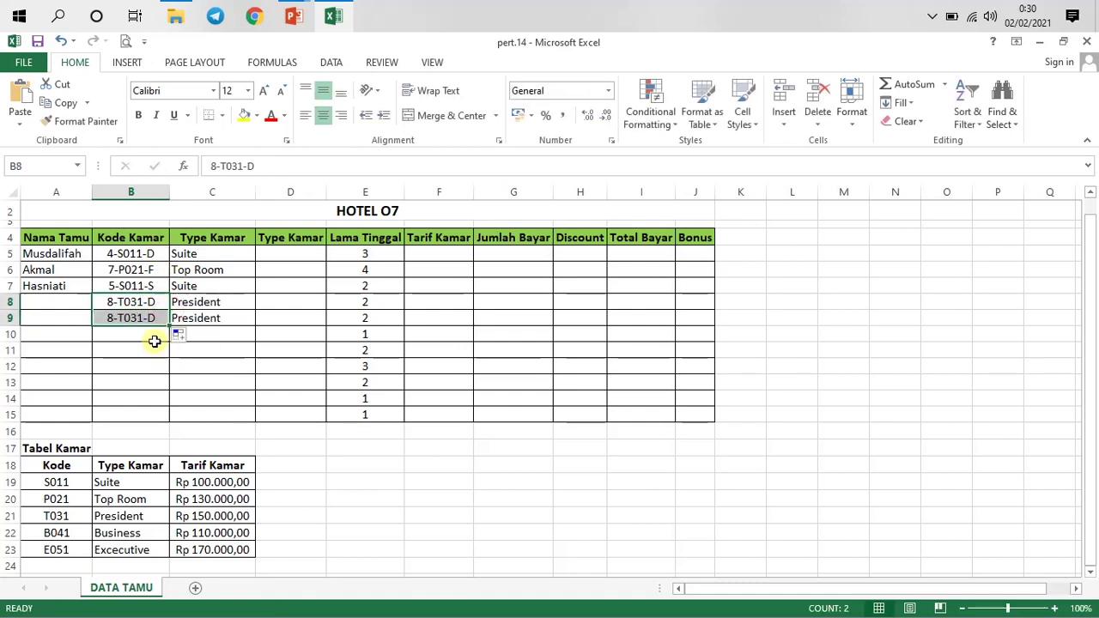
{"action": "left_click", "coordinate": [129, 317]}
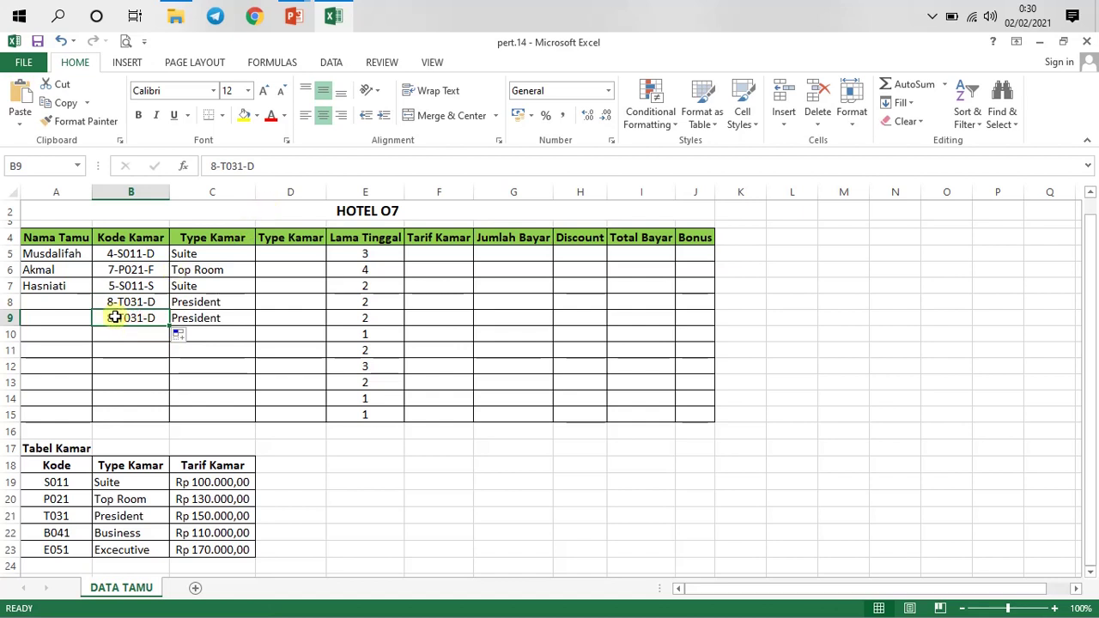
{"action": "double_click", "coordinate": [114, 317]}
{"action": "key", "text": "BackSpace"}
{"action": "type", "text": "9"}
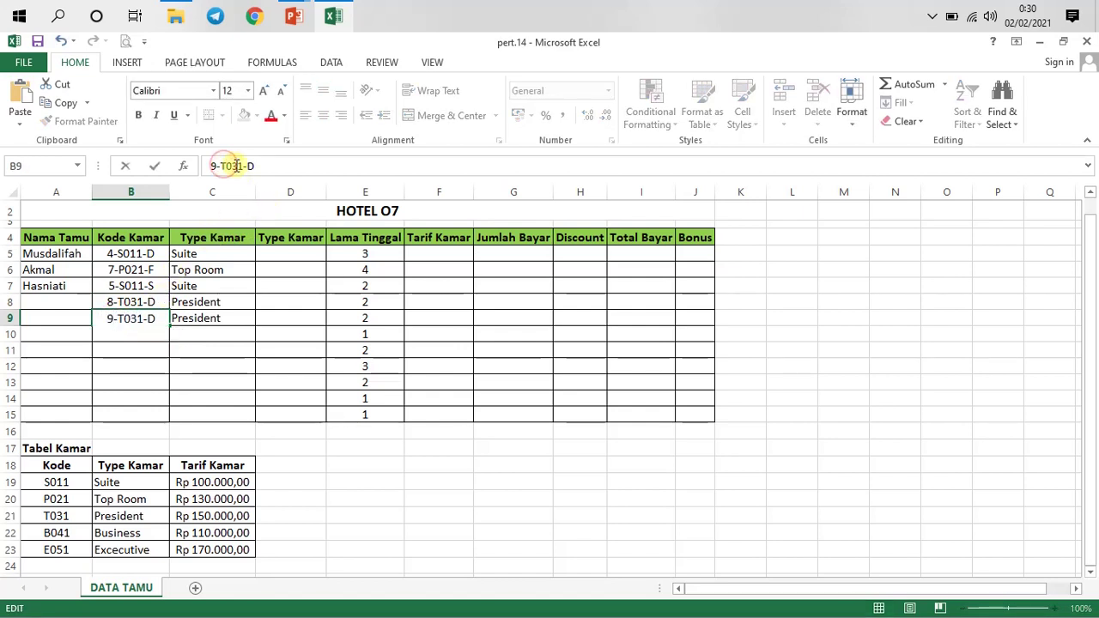
{"action": "key", "text": "Right"}
{"action": "key", "text": "Delete"}
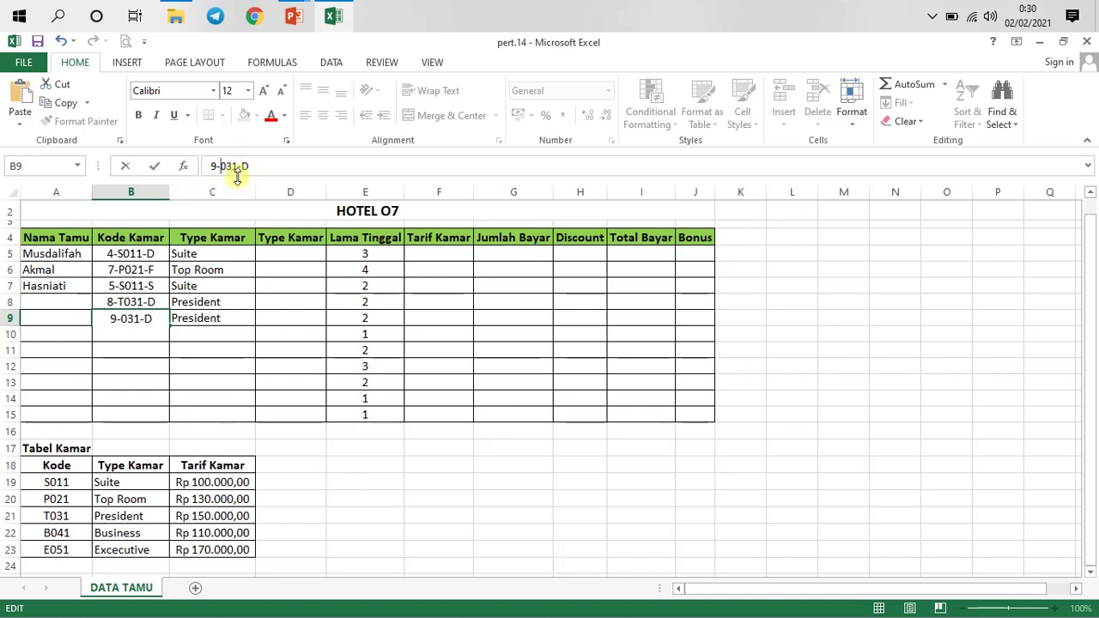
{"action": "type", "text": "E"}
{"action": "key", "text": "Right"}
{"action": "key", "text": "Delete"}
{"action": "type", "text": "4"}
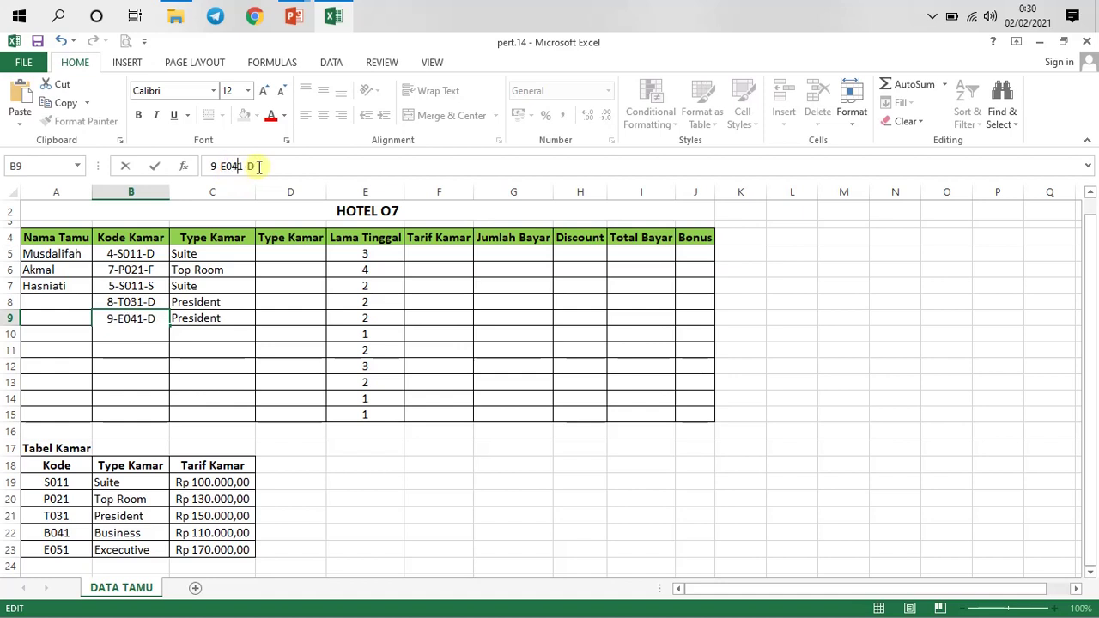
{"action": "key", "text": "Return"}
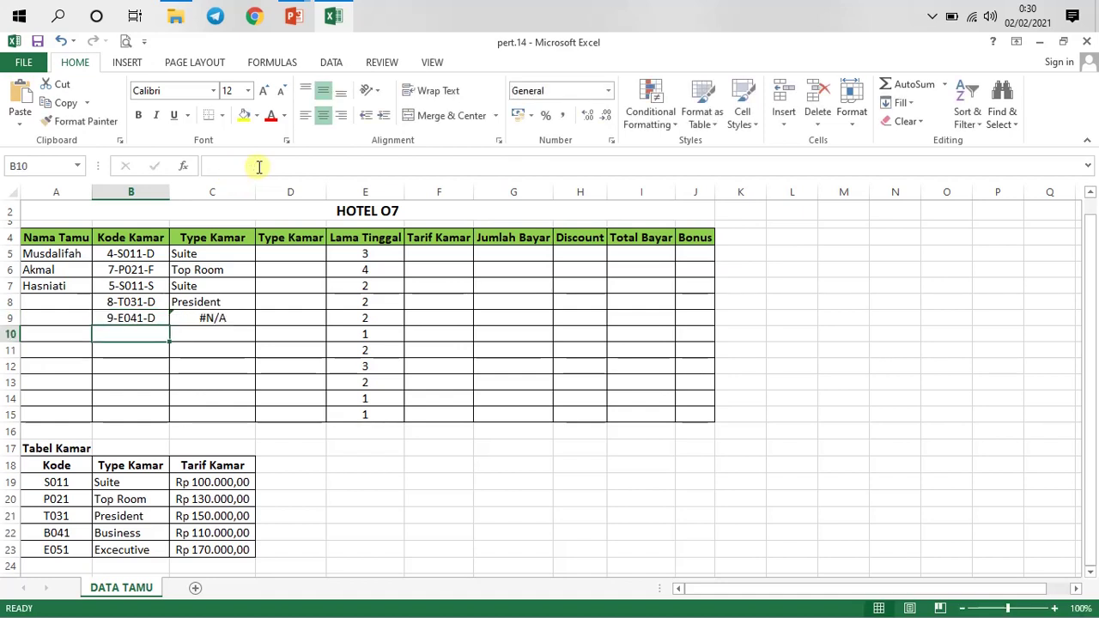
- Check the code for Business in Tabel Kamar and correct the room code in B9 to 9-B041-D
{"action": "left_click", "coordinate": [149, 318]}
{"action": "left_click", "coordinate": [64, 535]}
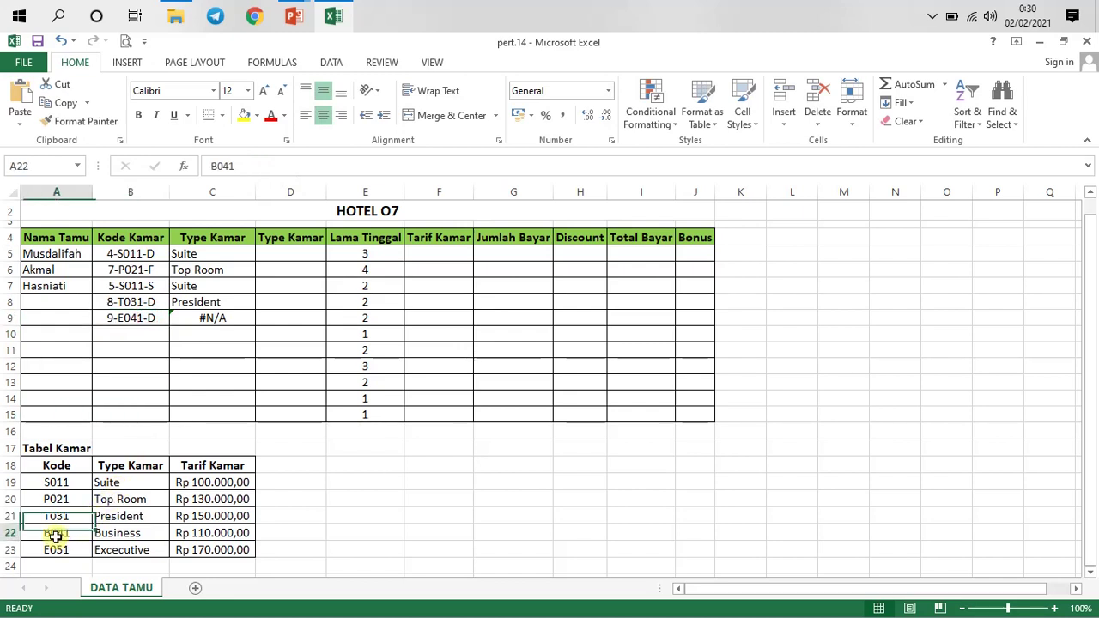
{"action": "double_click", "coordinate": [57, 533]}
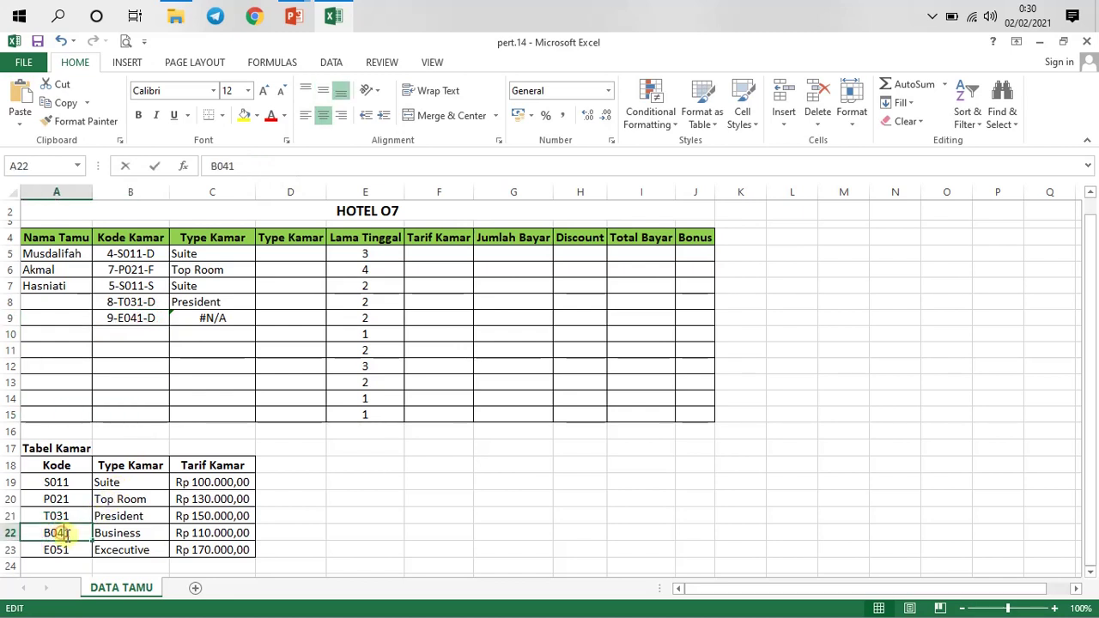
{"action": "left_click", "coordinate": [148, 318]}
{"action": "left_click", "coordinate": [230, 167]}
{"action": "key", "text": "BackSpace"}
{"action": "type", "text": "B"}
{"action": "key", "text": "Return"}
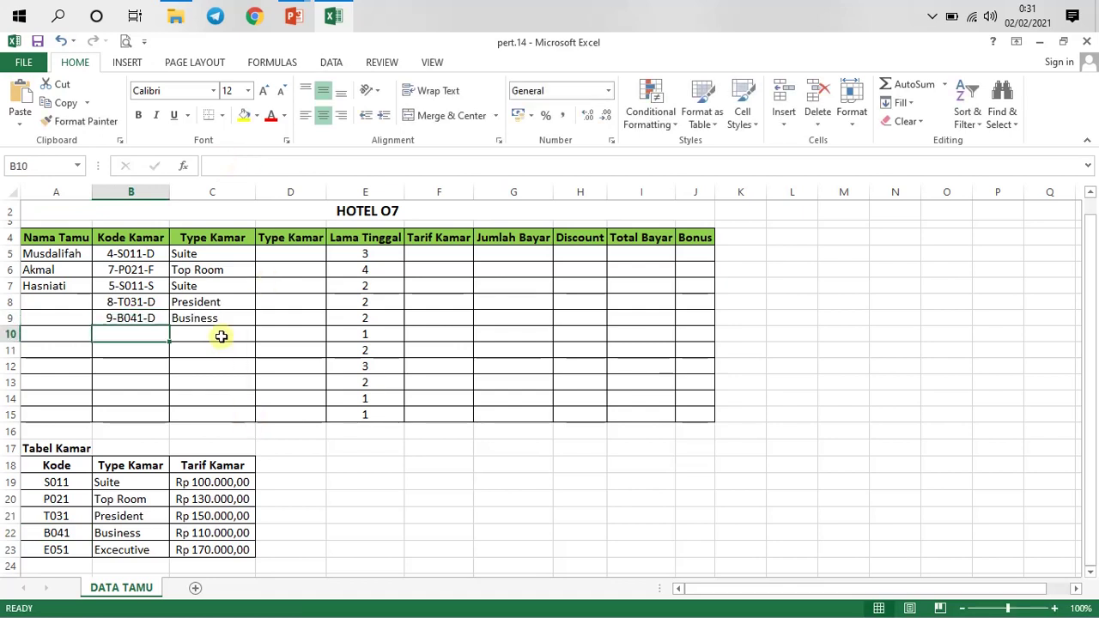
- Examine the Type Kamar lookups against Tabel Kamar and the absolute table range in the C5 formula
{"action": "left_click", "coordinate": [208, 317]}
{"action": "left_click", "coordinate": [149, 305]}
{"action": "left_click", "coordinate": [214, 286]}
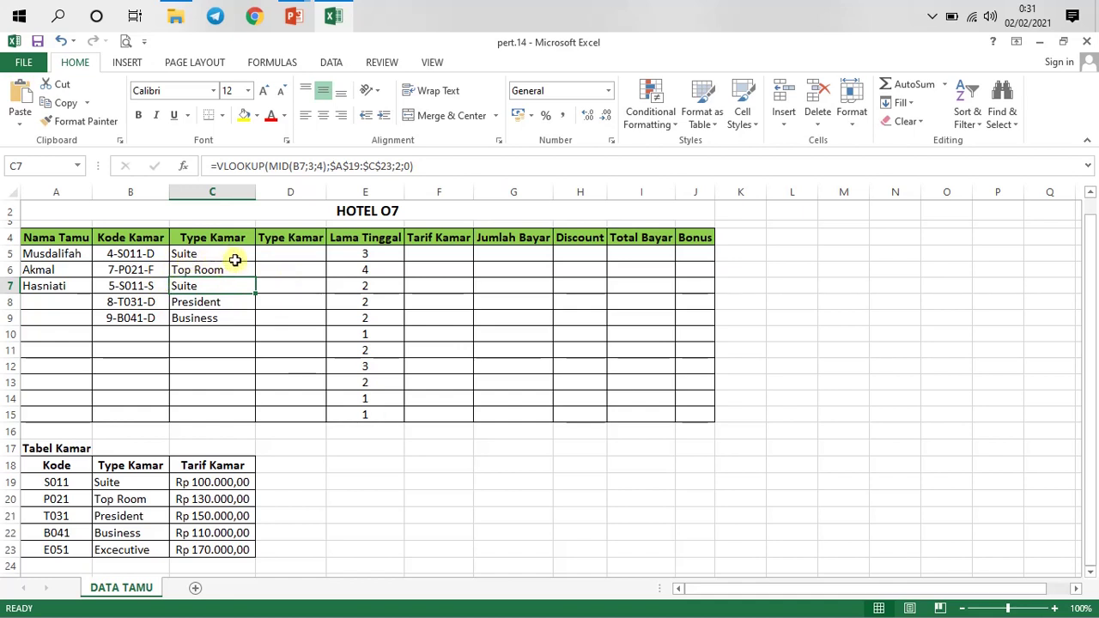
{"action": "left_click", "coordinate": [277, 255]}
{"action": "left_click", "coordinate": [219, 510]}
{"action": "left_click", "coordinate": [199, 483]}
{"action": "left_click", "coordinate": [215, 251]}
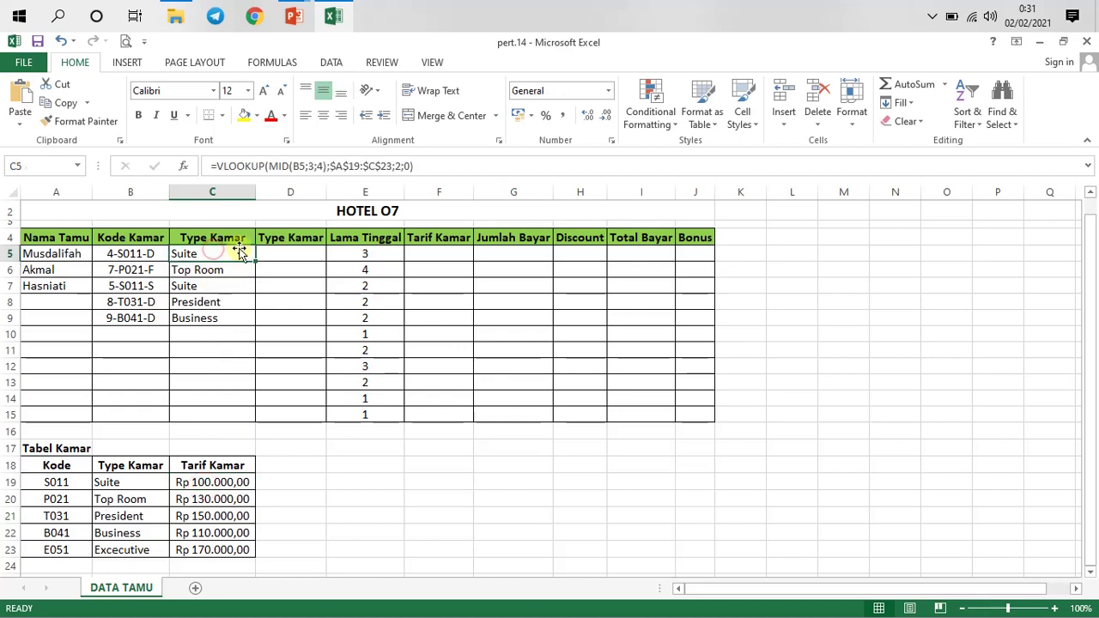
{"action": "left_click_drag", "start_coordinate": [329, 166], "coordinate": [394, 167]}
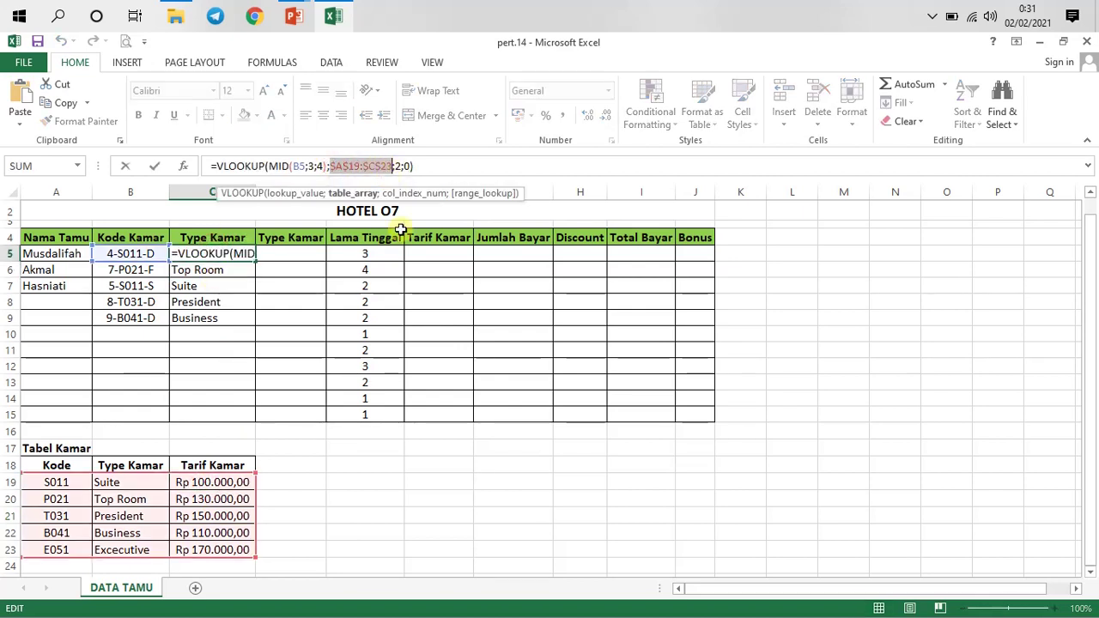
{"action": "key", "text": "Return"}
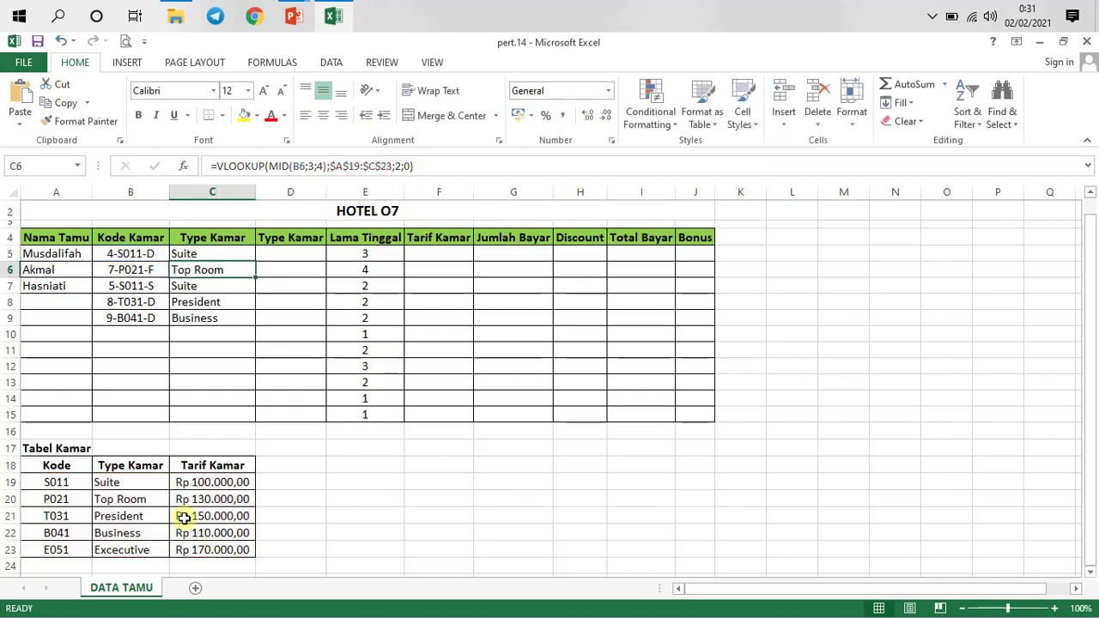
- Define the name HOTEL for the Tabel Kamar data range A19:C23 with workbook scope
{"action": "left_click_drag", "start_coordinate": [43, 482], "coordinate": [226, 549]}
{"action": "left_click", "coordinate": [326, 532]}
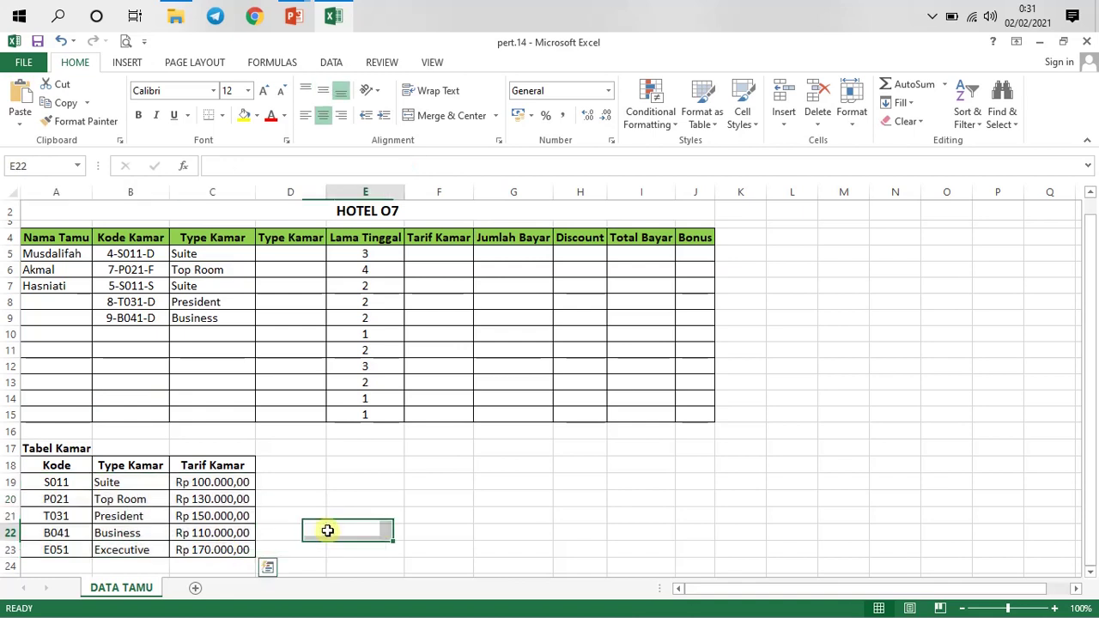
{"action": "left_click_drag", "start_coordinate": [55, 482], "coordinate": [212, 545]}
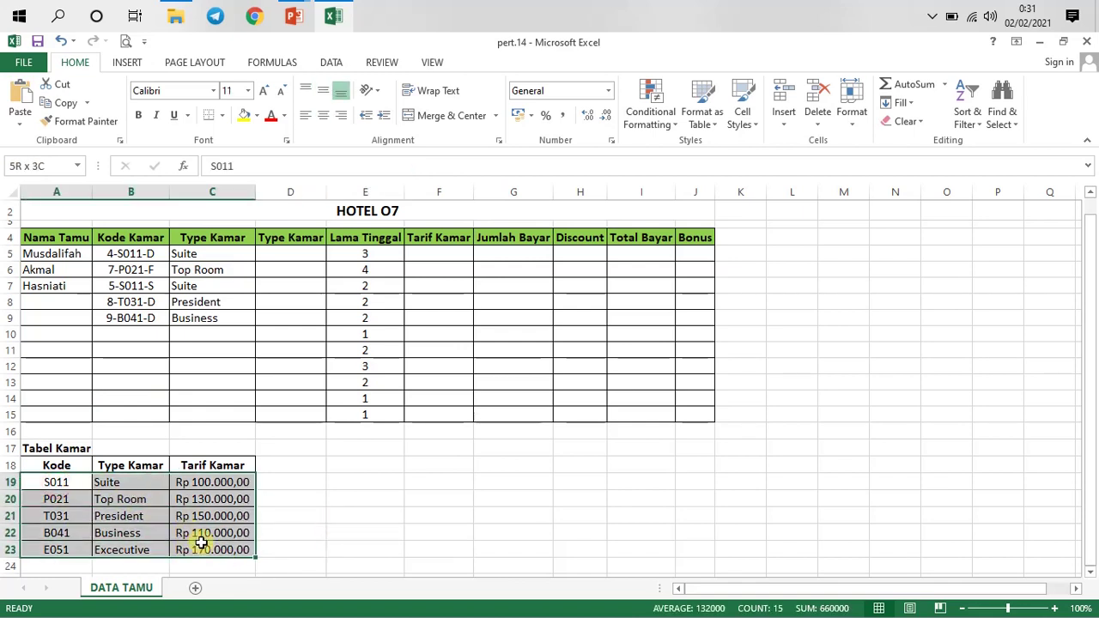
{"action": "left_click", "coordinate": [337, 521]}
{"action": "left_click_drag", "start_coordinate": [56, 487], "coordinate": [209, 556]}
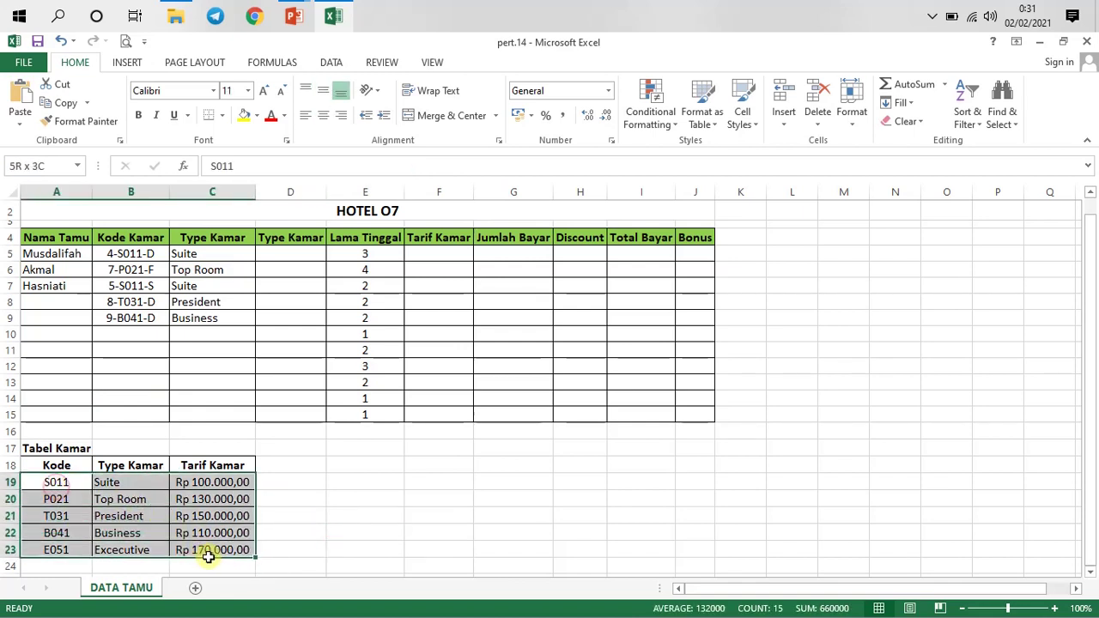
{"action": "left_click", "coordinate": [329, 515]}
{"action": "left_click_drag", "start_coordinate": [55, 483], "coordinate": [208, 544]}
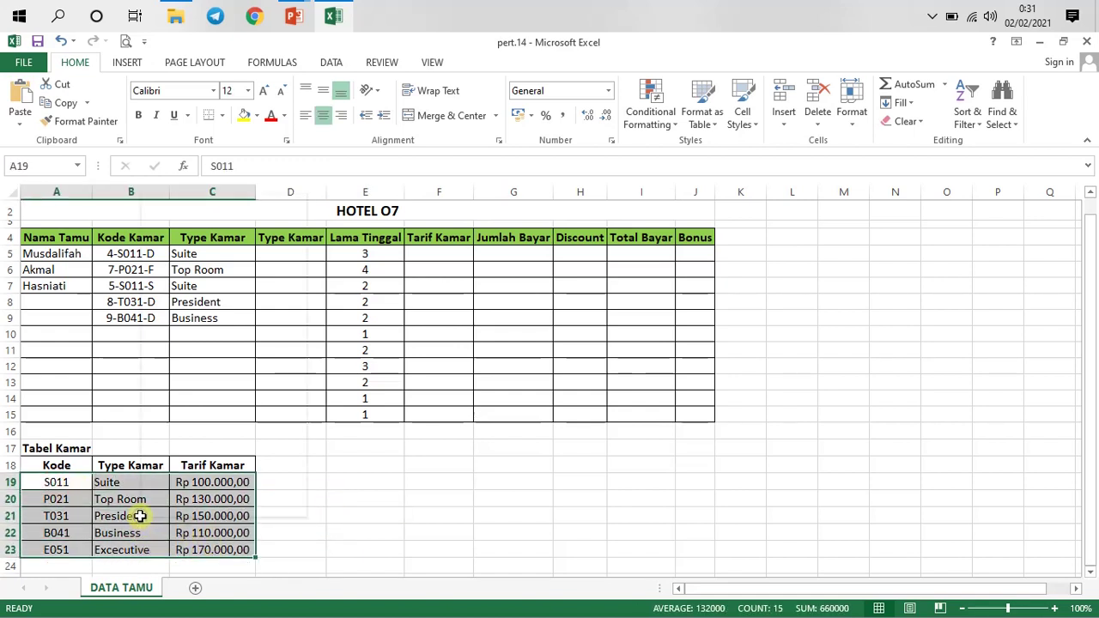
{"action": "right_click", "coordinate": [140, 516]}
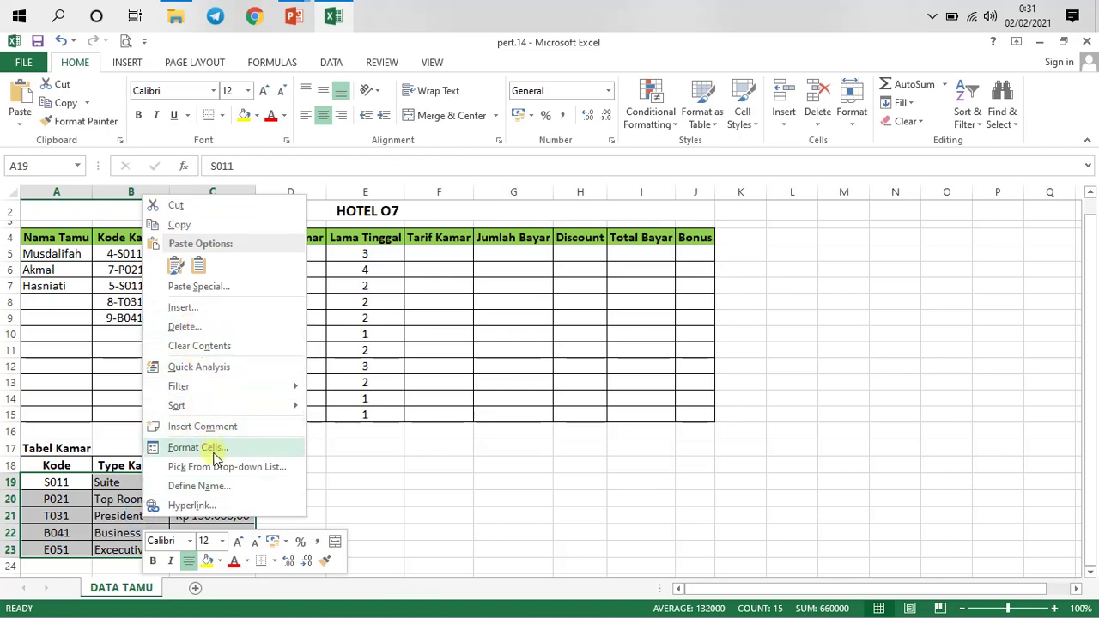
{"action": "left_click", "coordinate": [206, 486]}
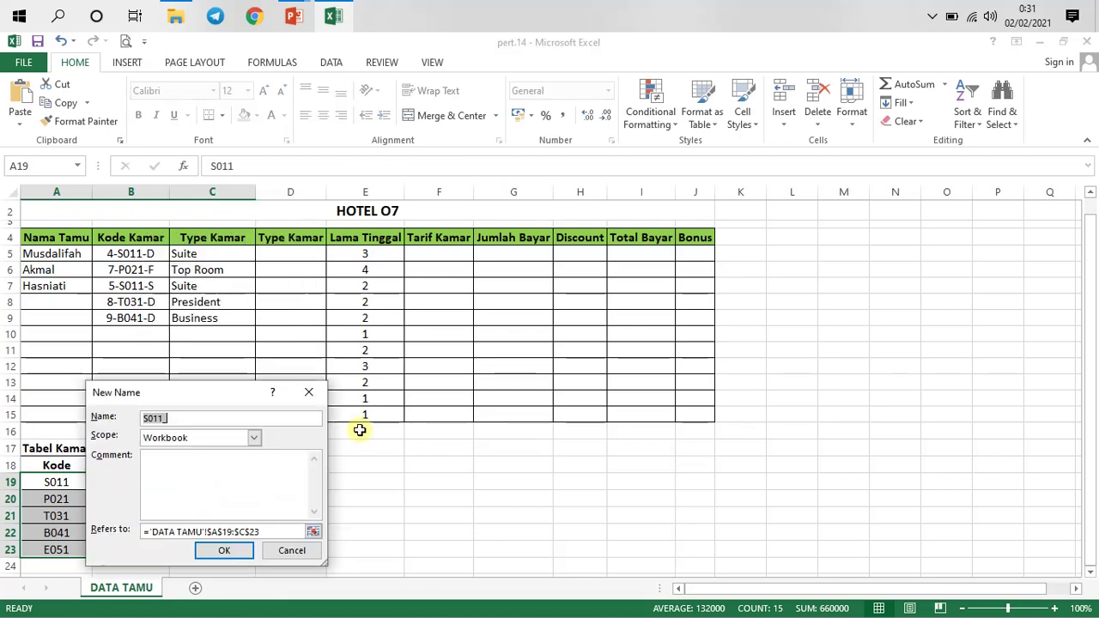
{"action": "mouse_move", "coordinate": [225, 395]}
{"action": "left_mouse_down"}
{"action": "mouse_move", "coordinate": [314, 335]}
{"action": "mouse_move", "coordinate": [420, 225]}
{"action": "left_mouse_up"}
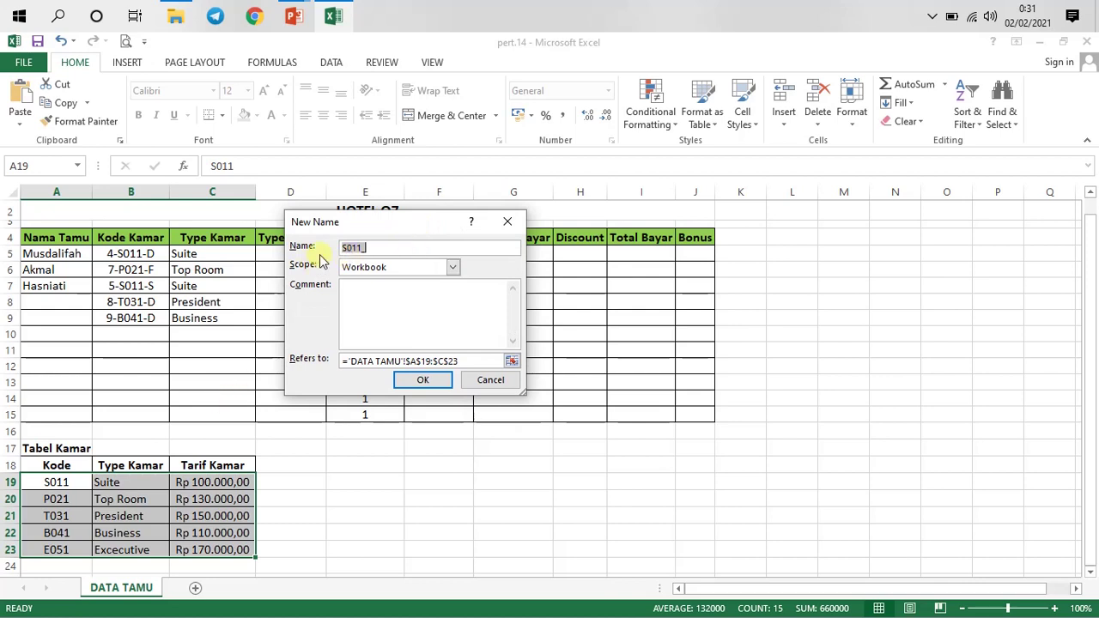
{"action": "double_click", "coordinate": [379, 247]}
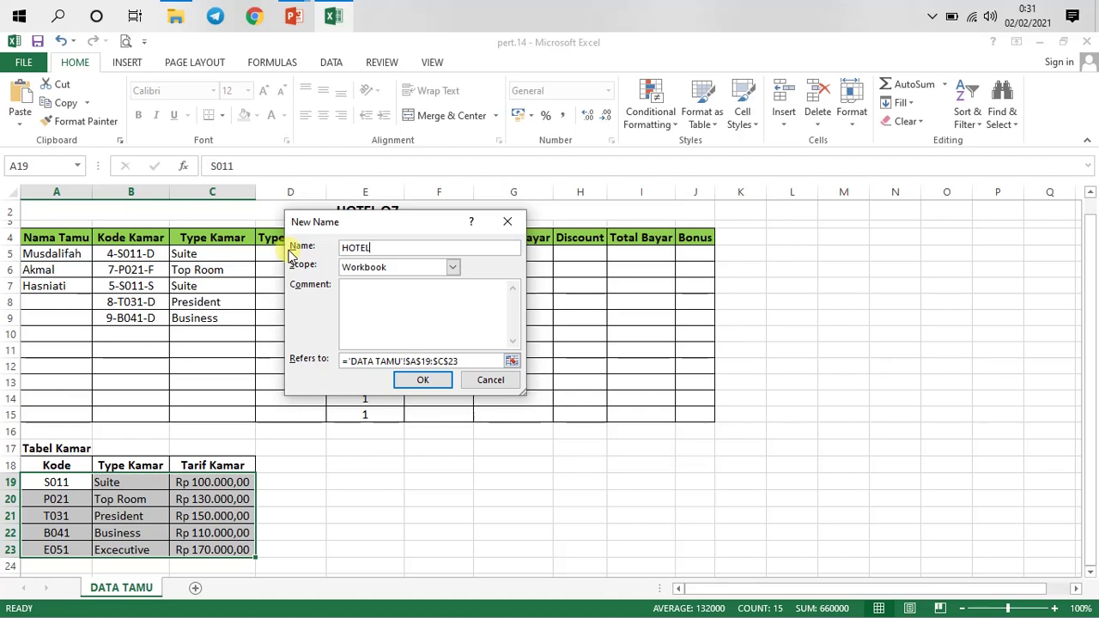
{"action": "left_click", "coordinate": [422, 380]}
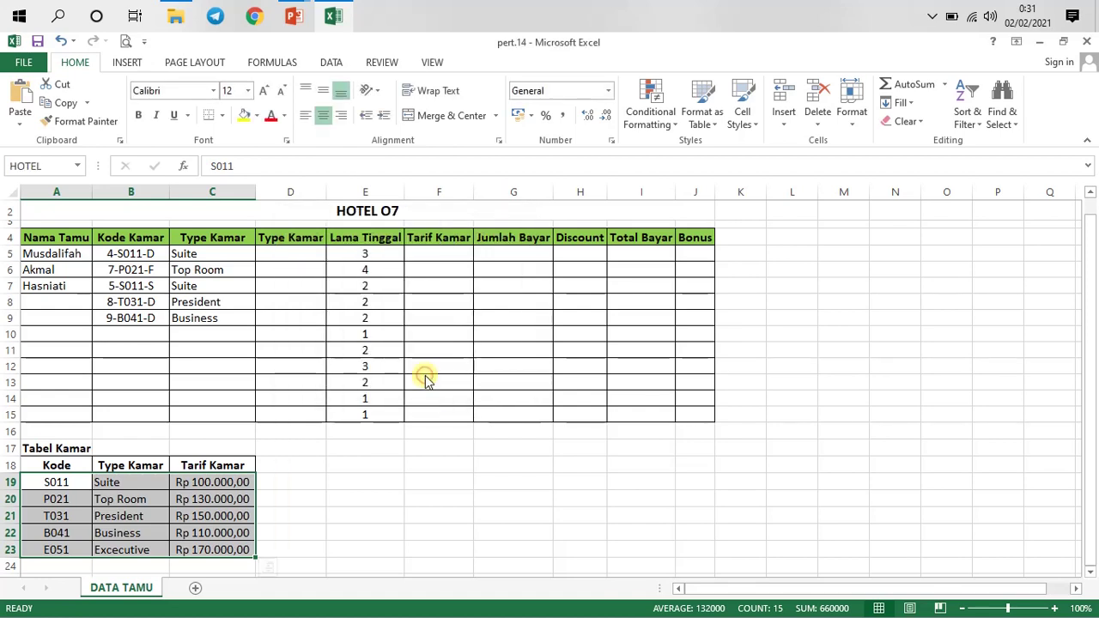
- Replace the formula in C5 with a new VLOOKUP whose lookup value is MID(B5;3;4)
{"action": "left_click", "coordinate": [188, 253]}
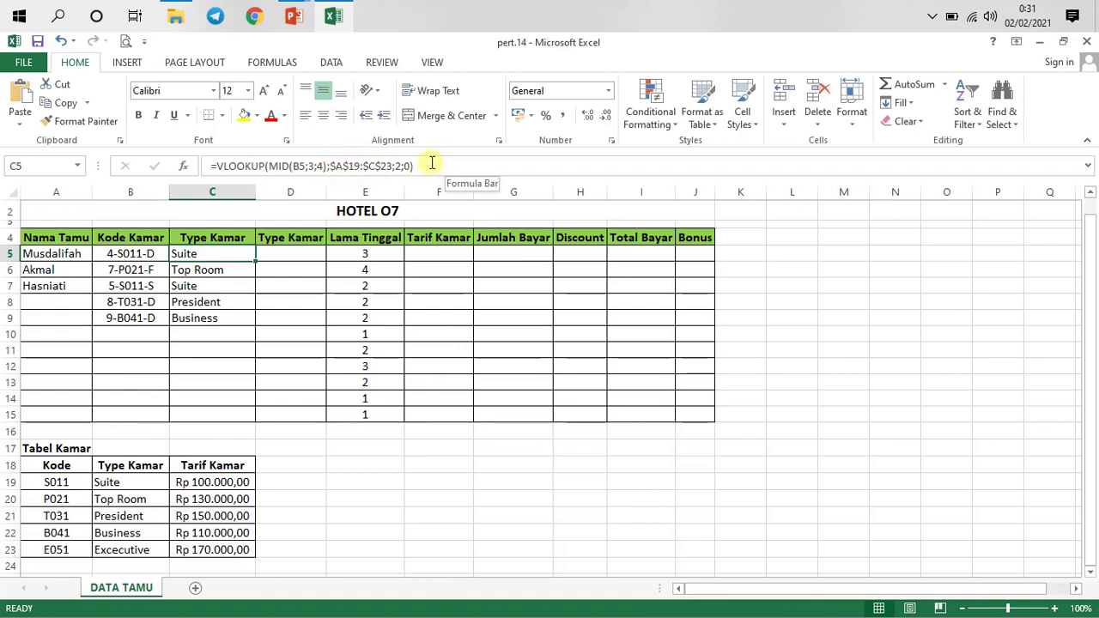
{"action": "left_click_drag", "start_coordinate": [432, 163], "coordinate": [185, 165]}
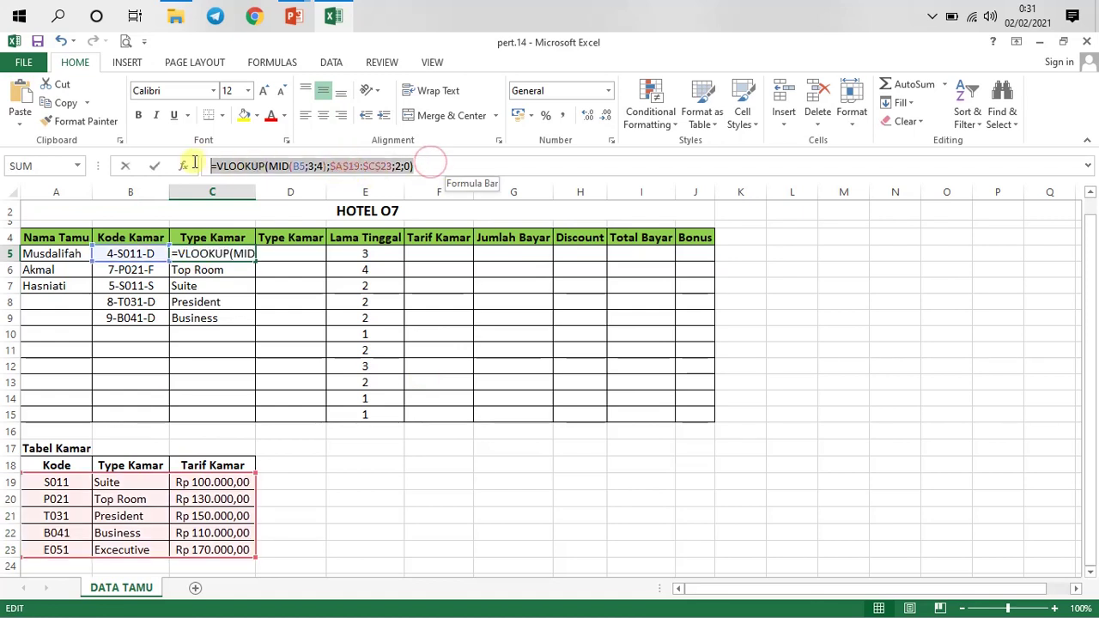
{"action": "type", "text": "=VL"}
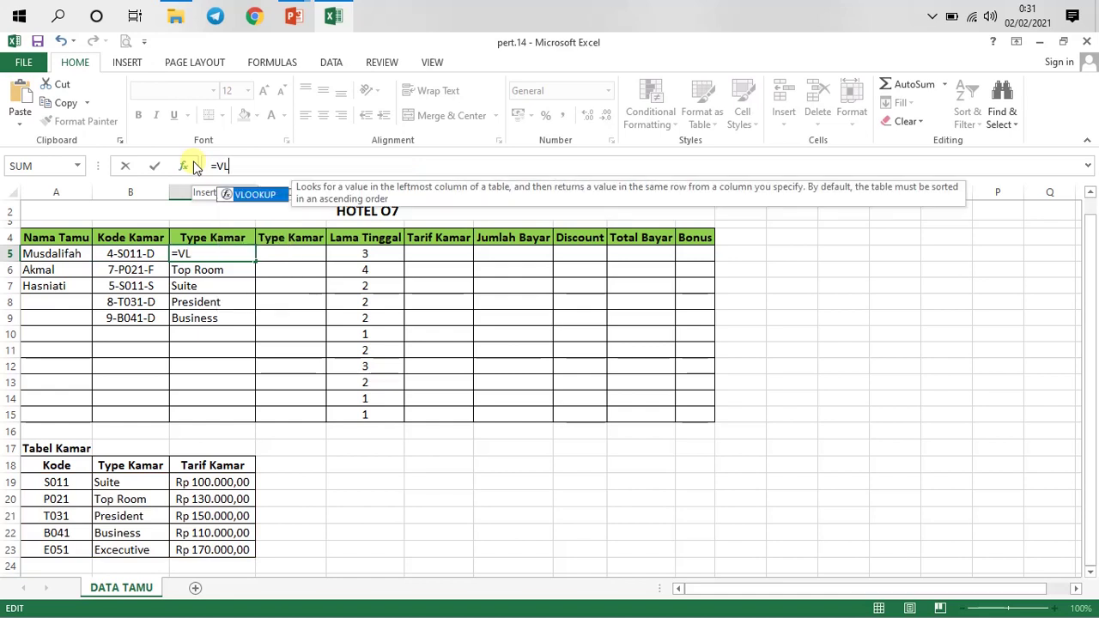
{"action": "double_click", "coordinate": [247, 195]}
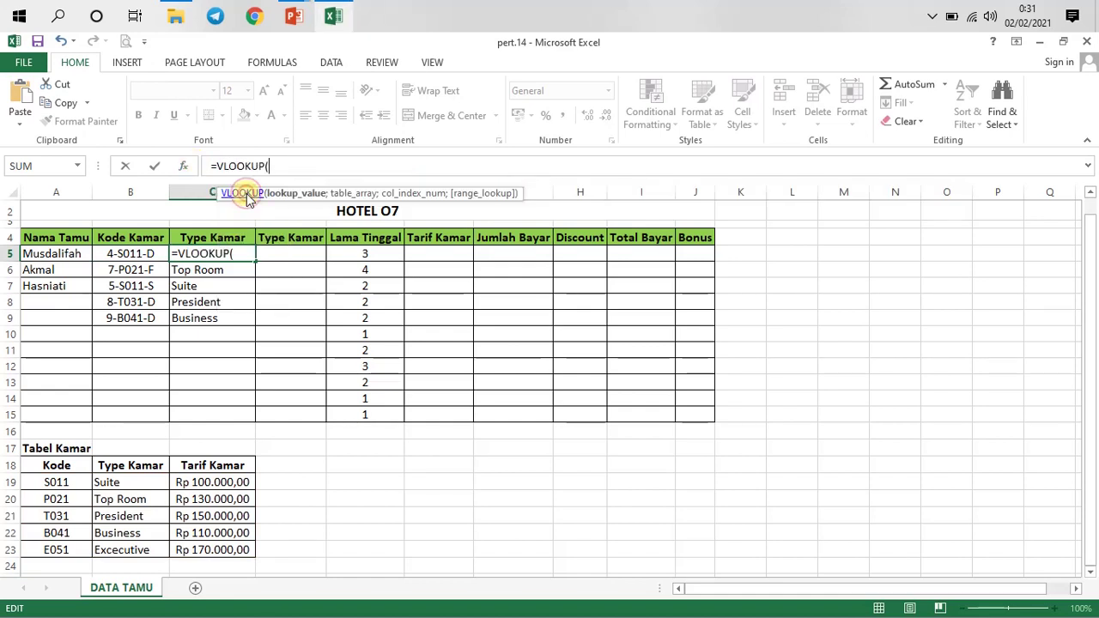
{"action": "type", "text": "MI"}
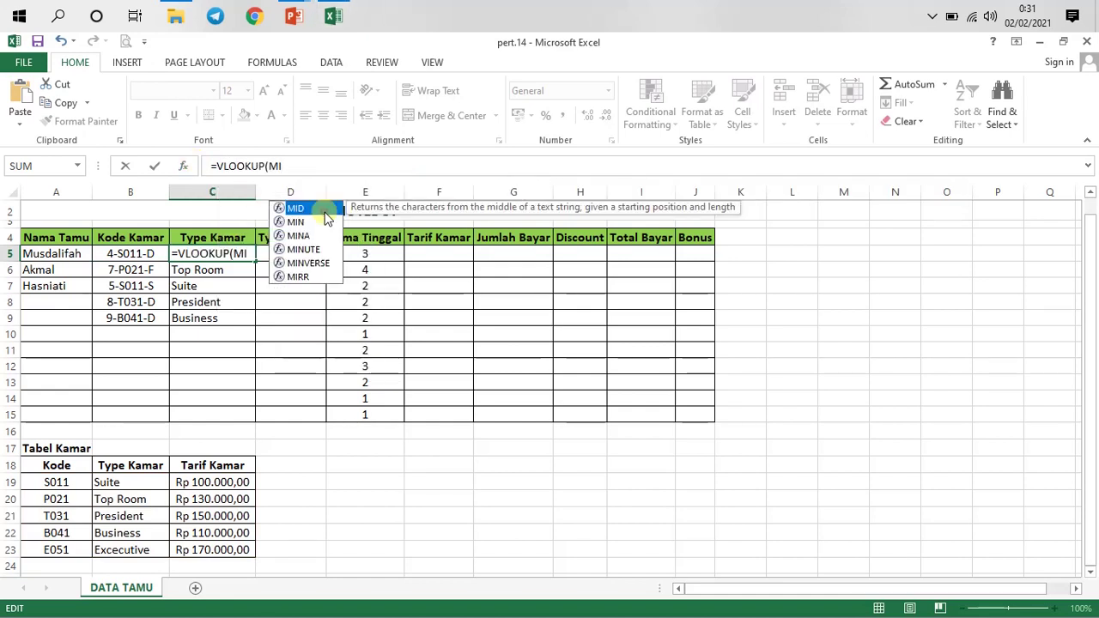
{"action": "double_click", "coordinate": [326, 210]}
{"action": "left_click", "coordinate": [137, 255]}
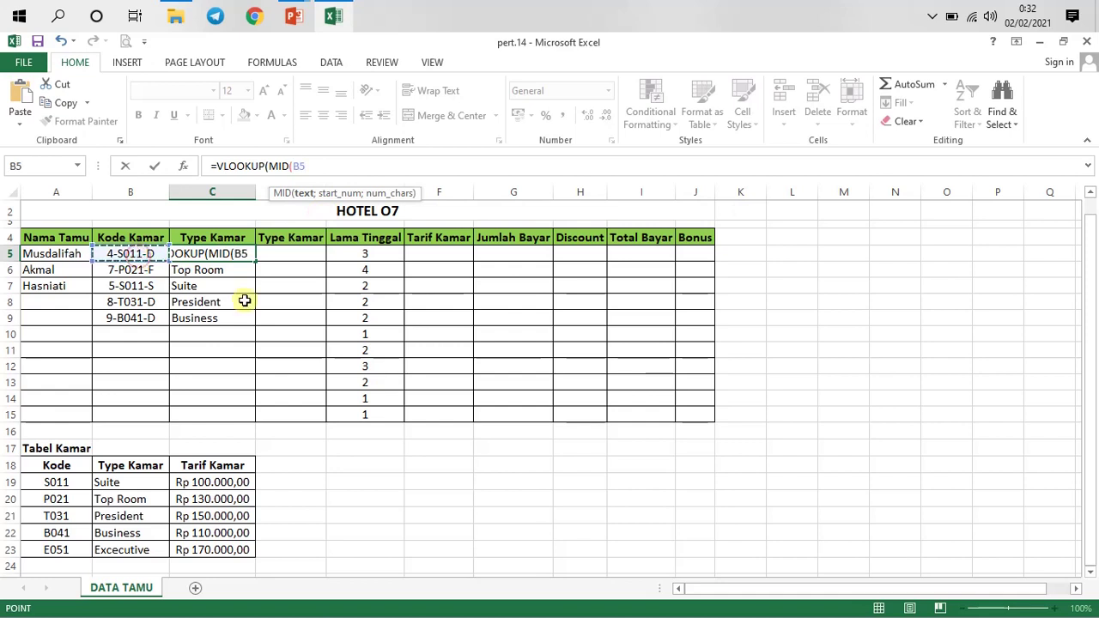
{"action": "type", "text": ";3;"}
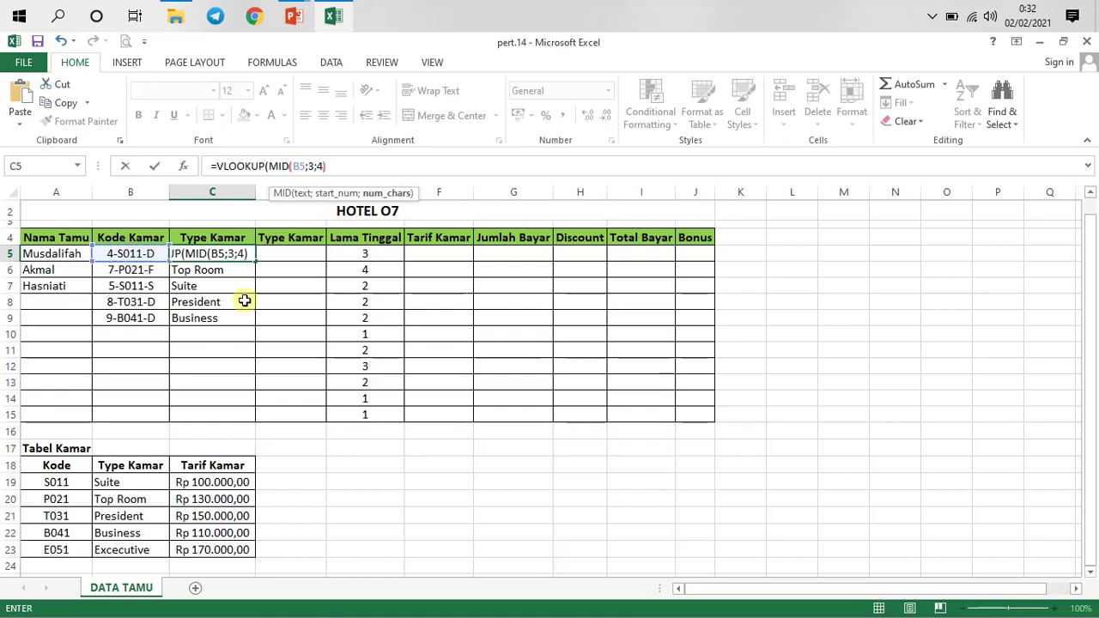
{"action": "type", "text": "4);"}
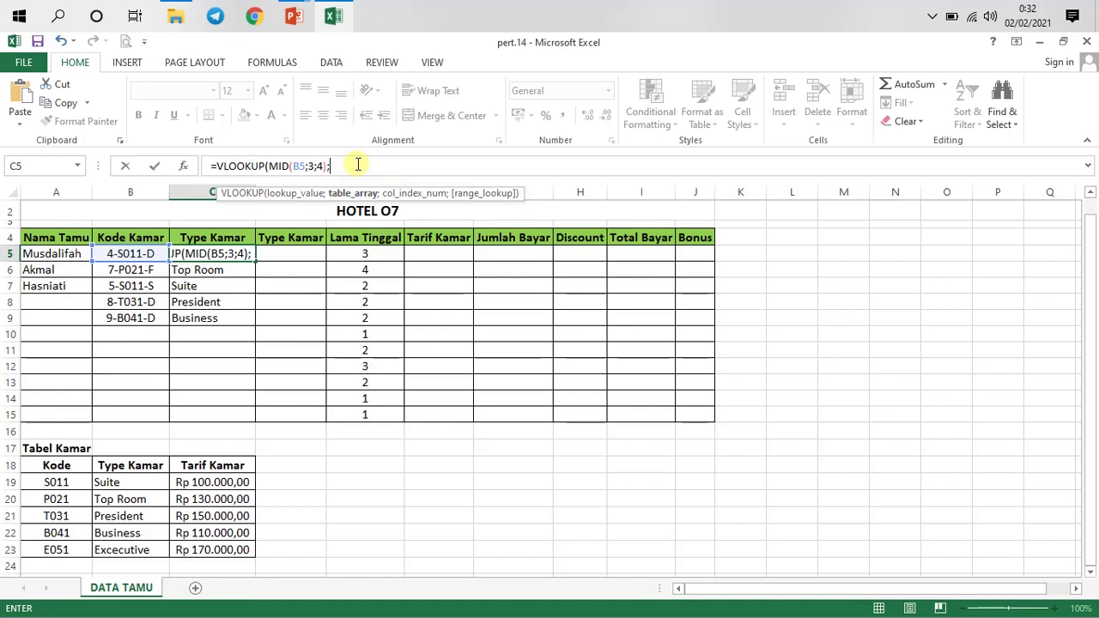
- Complete the C5 VLOOKUP with the named range HOTEL as table array, column index 2 and range lookup 0
{"action": "type", "text": "HO"}
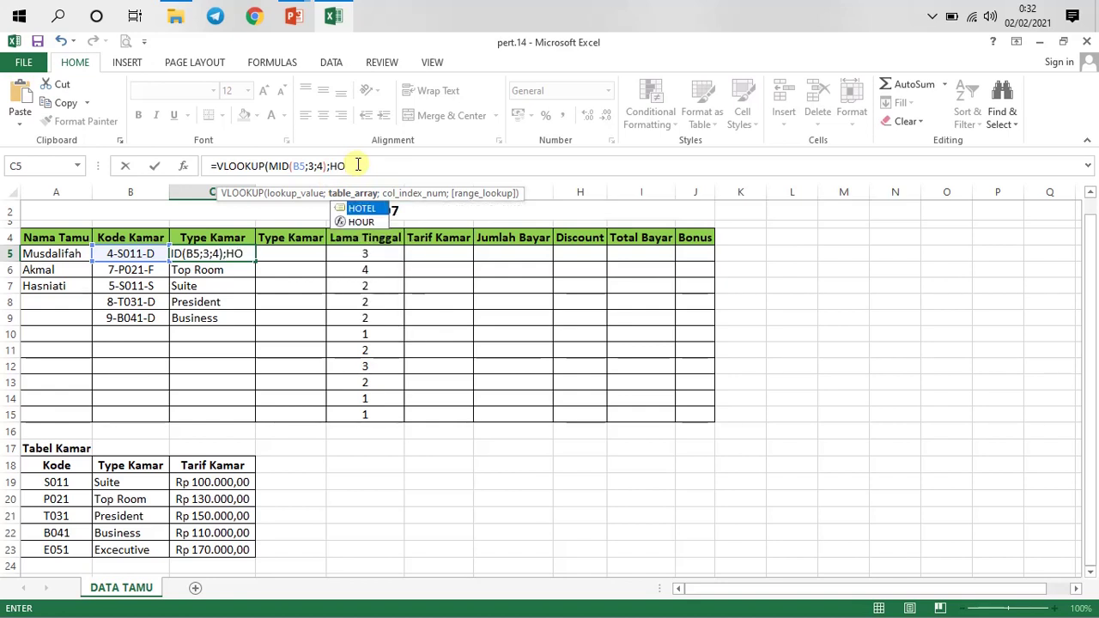
{"action": "double_click", "coordinate": [360, 209]}
{"action": "type", "text": ";"}
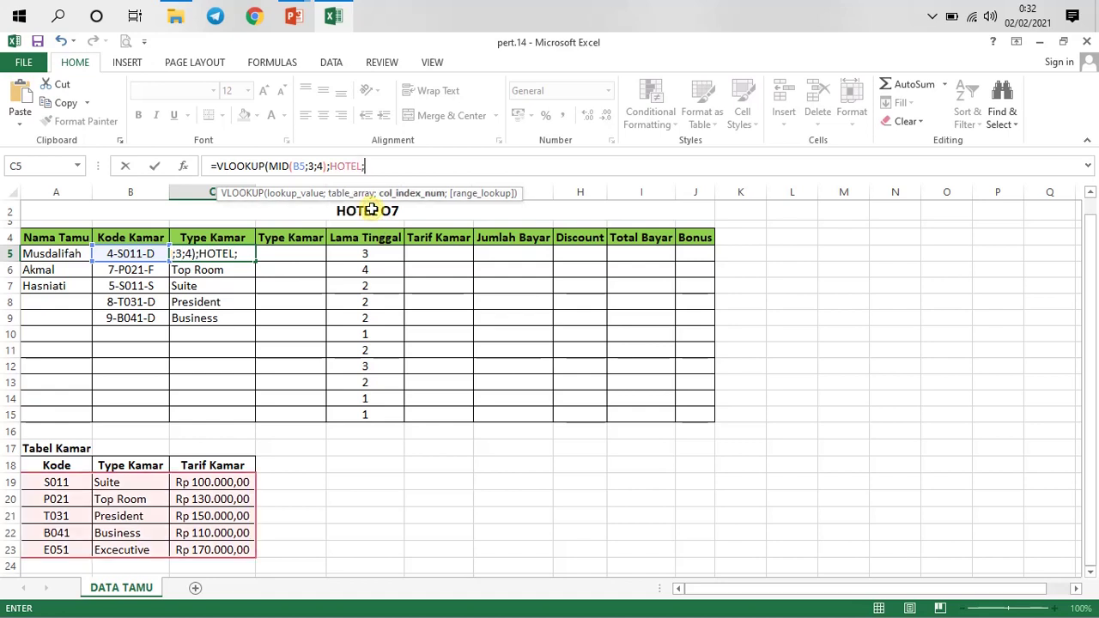
{"action": "type", "text": "2;0"}
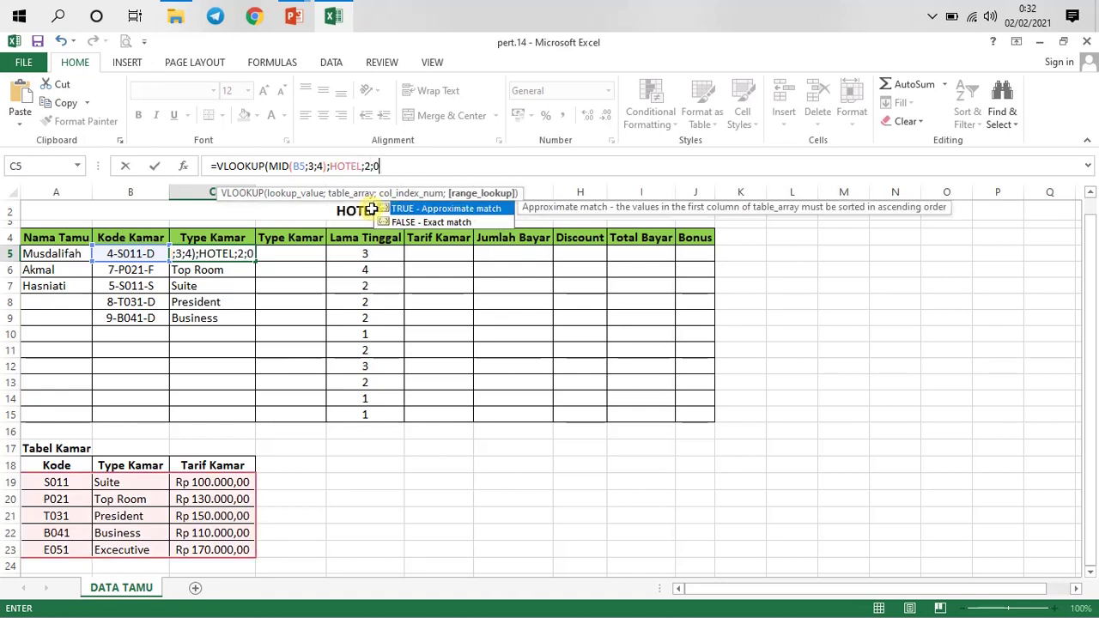
{"action": "type", "text": ")"}
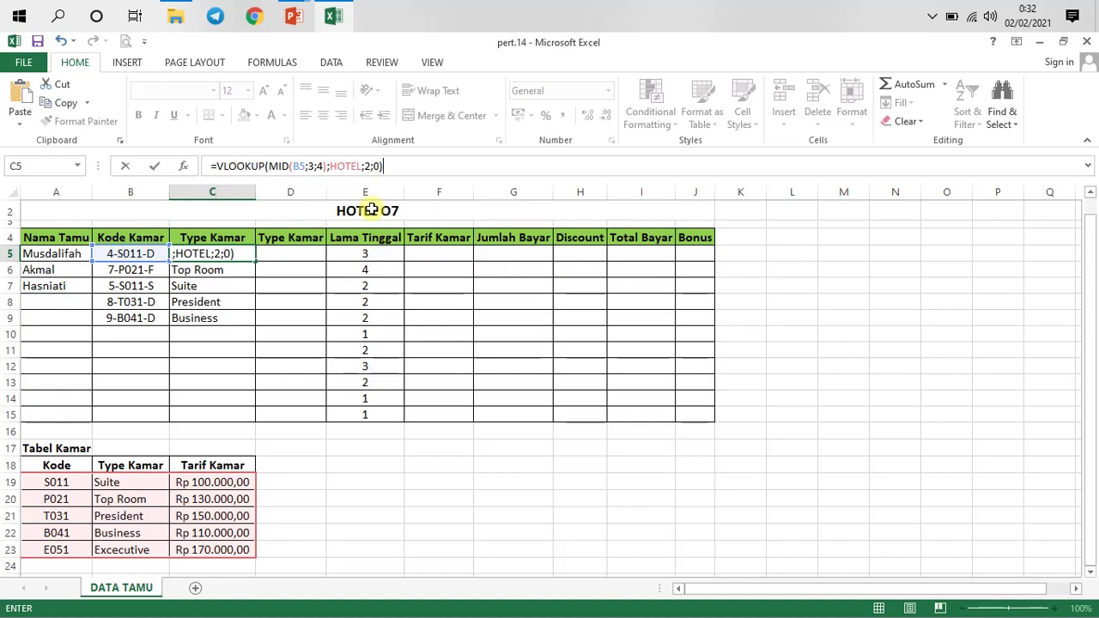
{"action": "key", "text": "Return"}
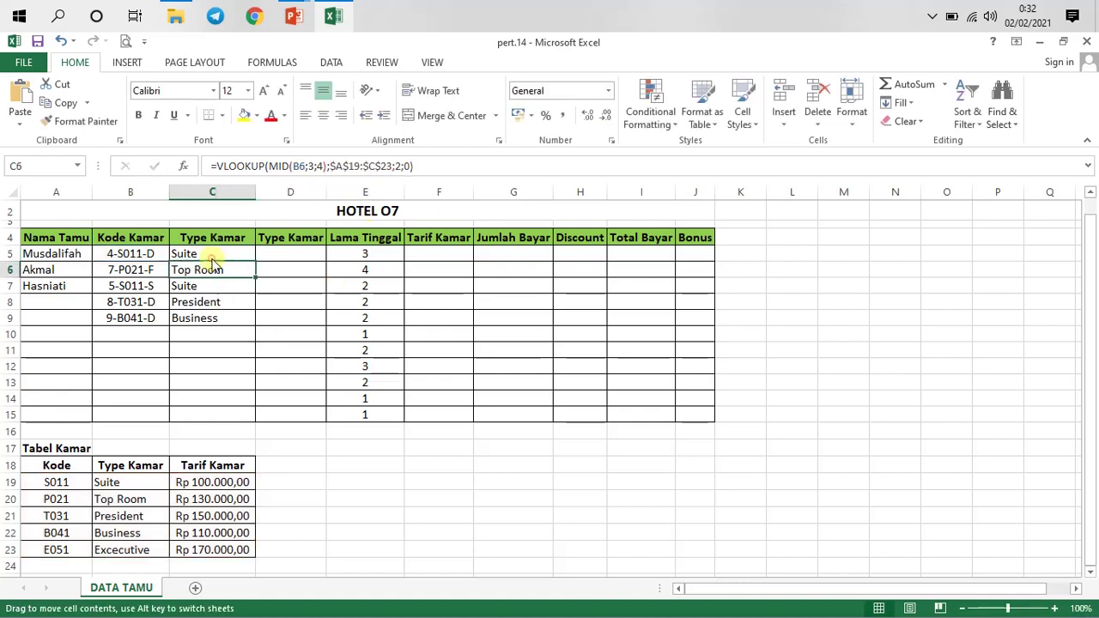
- Compare the table array in the C5 formula with the absolute range used in the C6 formula
{"action": "left_click", "coordinate": [213, 253]}
{"action": "left_click", "coordinate": [395, 169]}
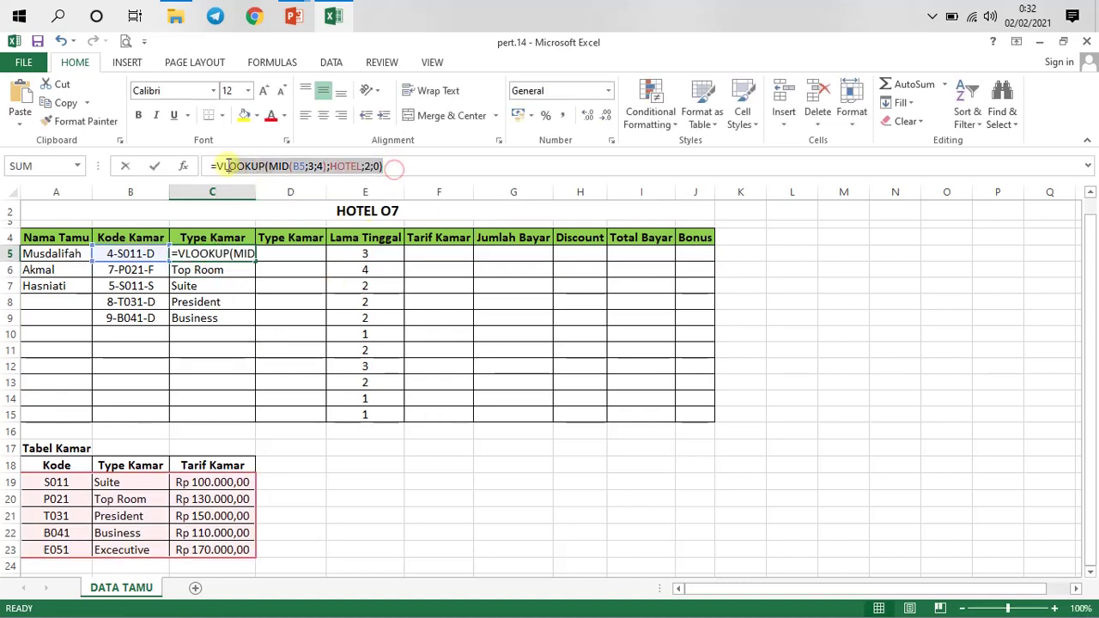
{"action": "left_click", "coordinate": [266, 298]}
{"action": "double_click", "coordinate": [220, 256]}
{"action": "double_click", "coordinate": [219, 257]}
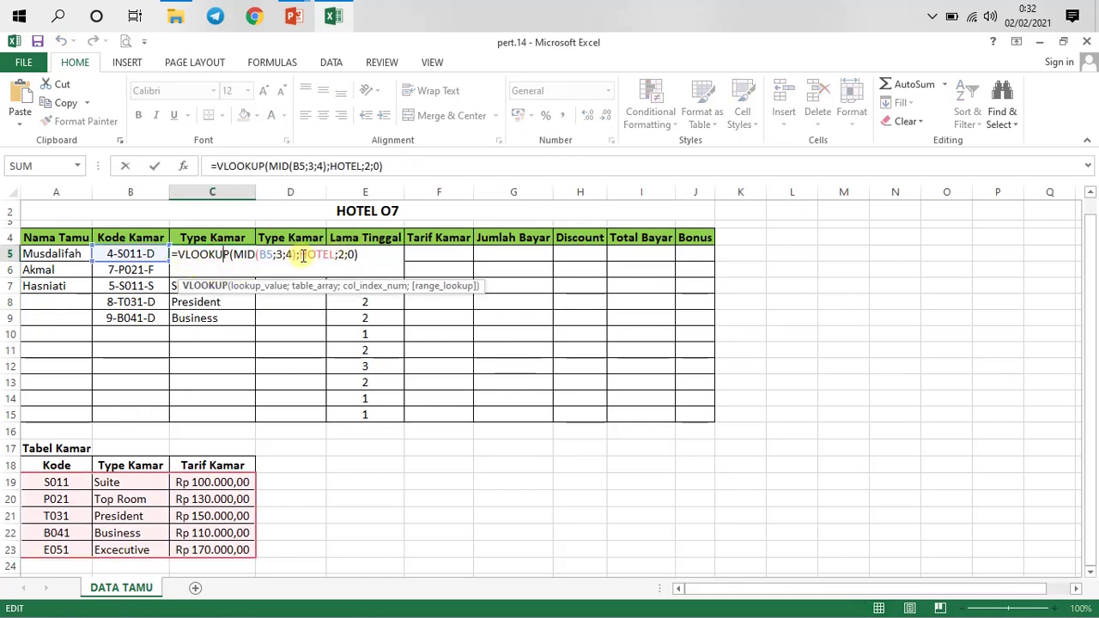
{"action": "left_click_drag", "start_coordinate": [299, 254], "coordinate": [333, 262]}
{"action": "key", "text": "Return"}
{"action": "double_click", "coordinate": [231, 274]}
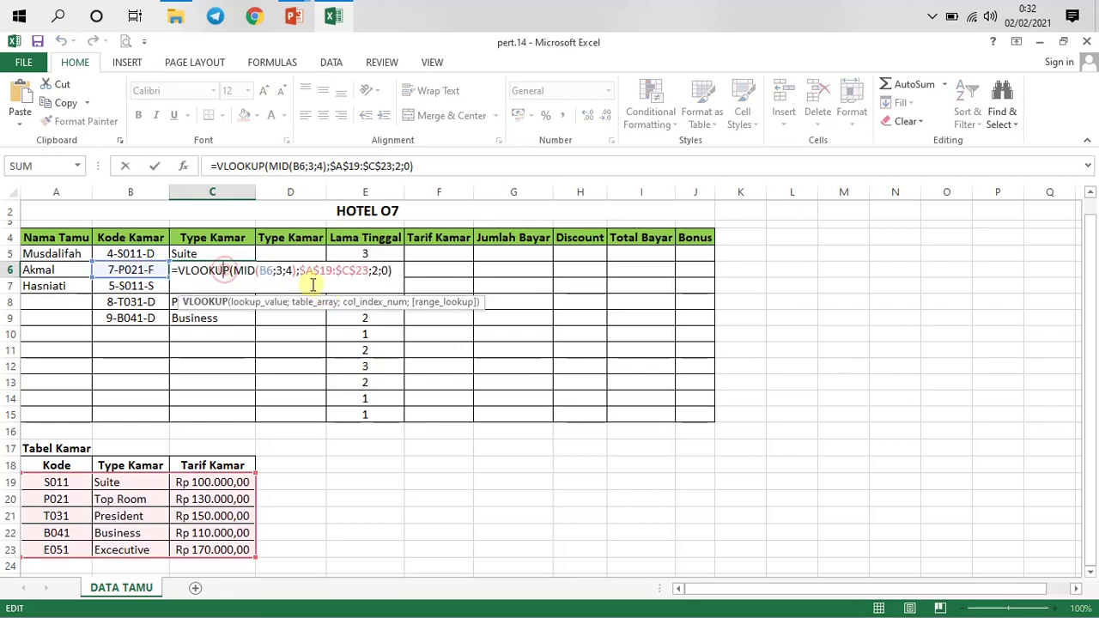
{"action": "left_click_drag", "start_coordinate": [311, 270], "coordinate": [369, 275]}
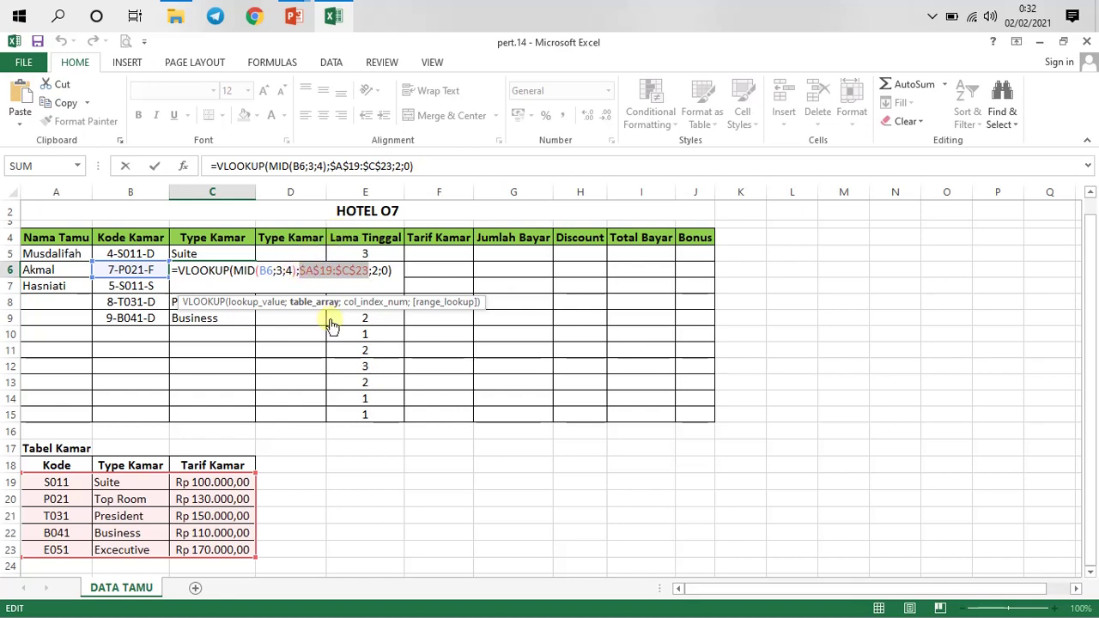
{"action": "key", "text": "Return"}
- Examine the Tabel Kamar data and tariffs alongside the Type Kamar formulas in C5 to C9
{"action": "left_click", "coordinate": [304, 254]}
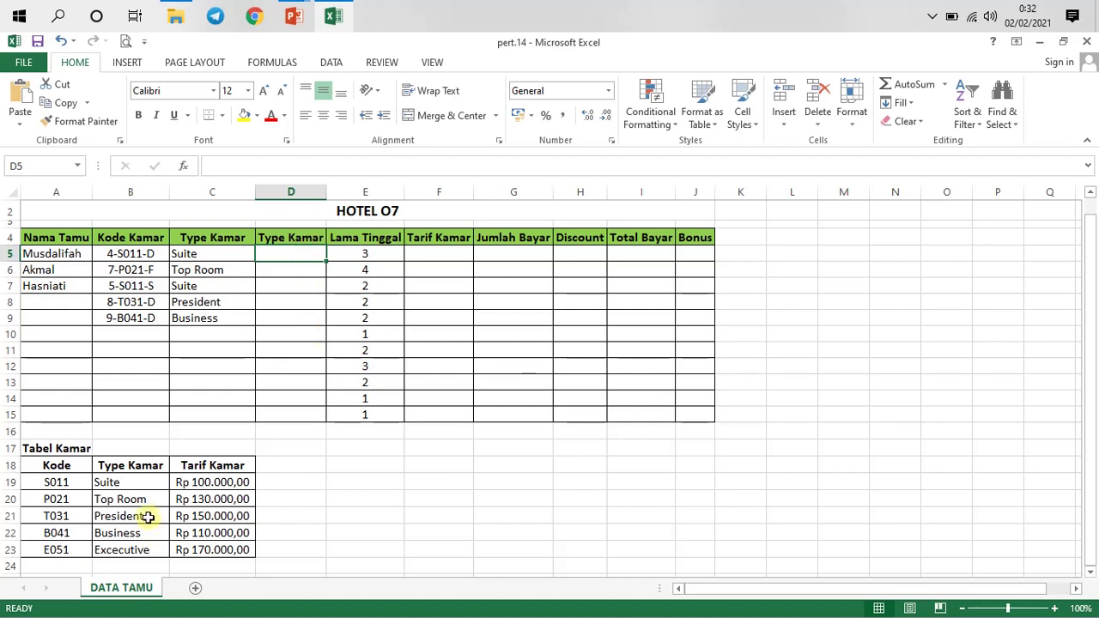
{"action": "left_click_drag", "start_coordinate": [66, 483], "coordinate": [197, 515]}
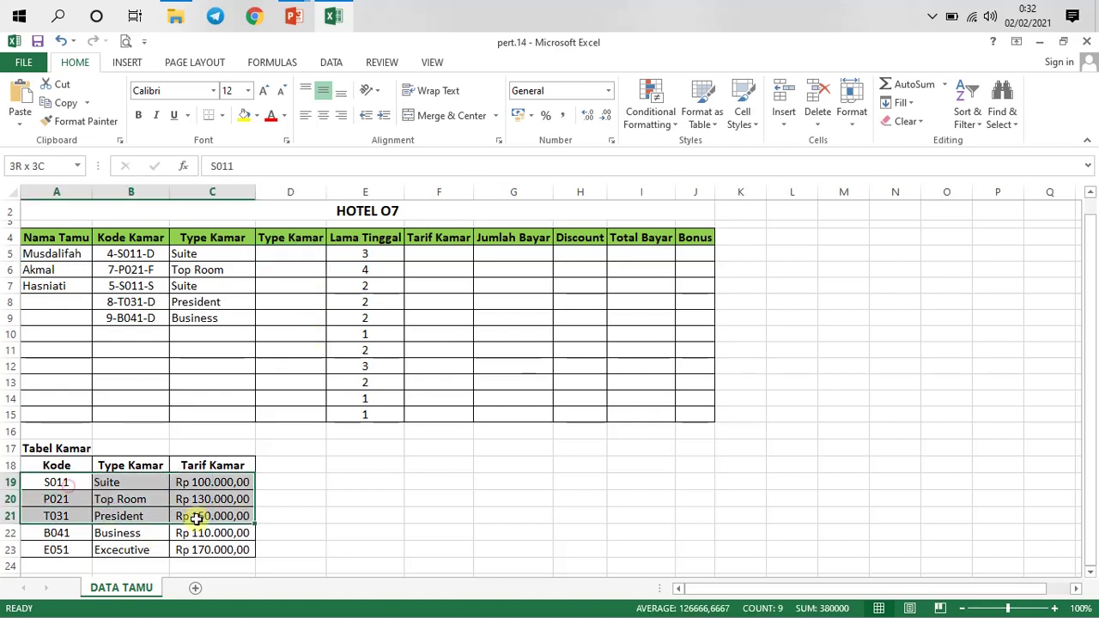
{"action": "left_click", "coordinate": [196, 499]}
{"action": "left_click", "coordinate": [263, 296]}
{"action": "left_click", "coordinate": [202, 501]}
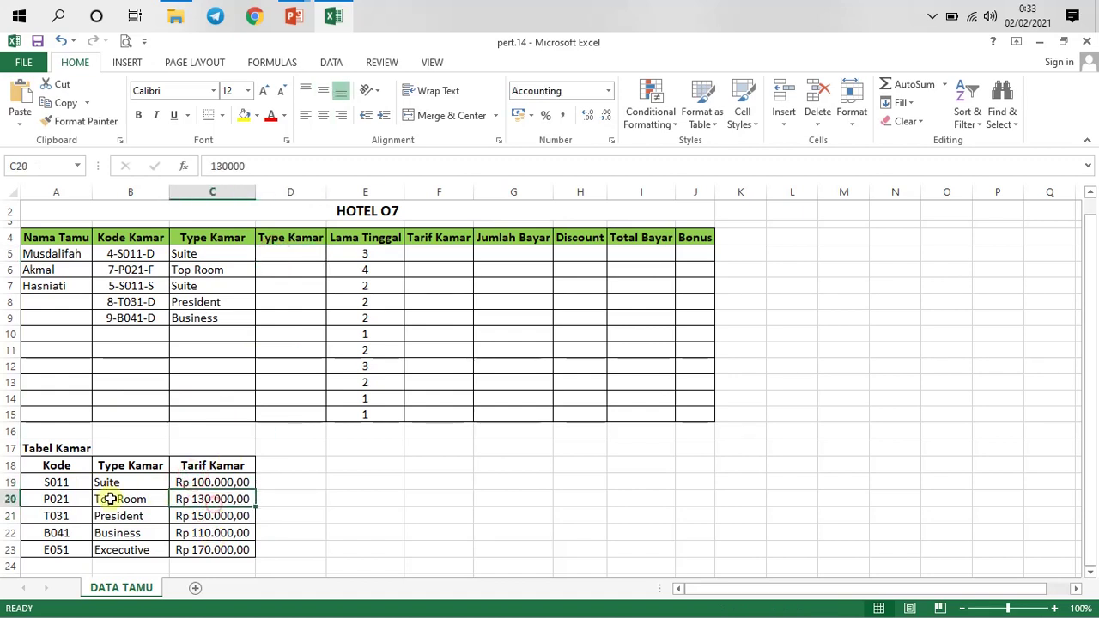
{"action": "left_click", "coordinate": [210, 254]}
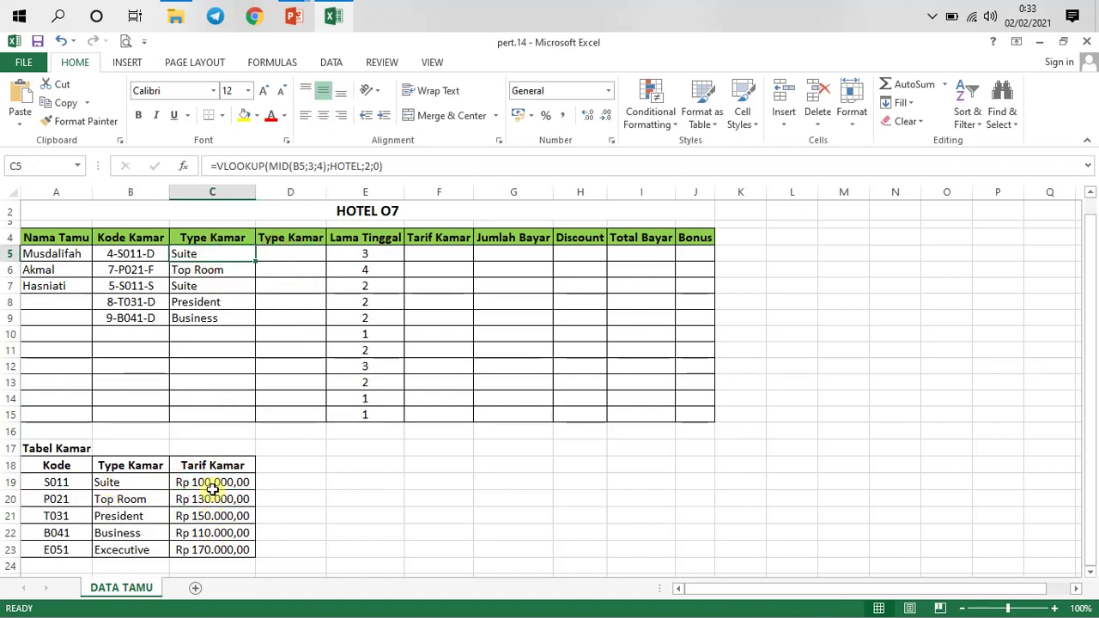
{"action": "left_click", "coordinate": [215, 484]}
{"action": "left_click", "coordinate": [214, 255]}
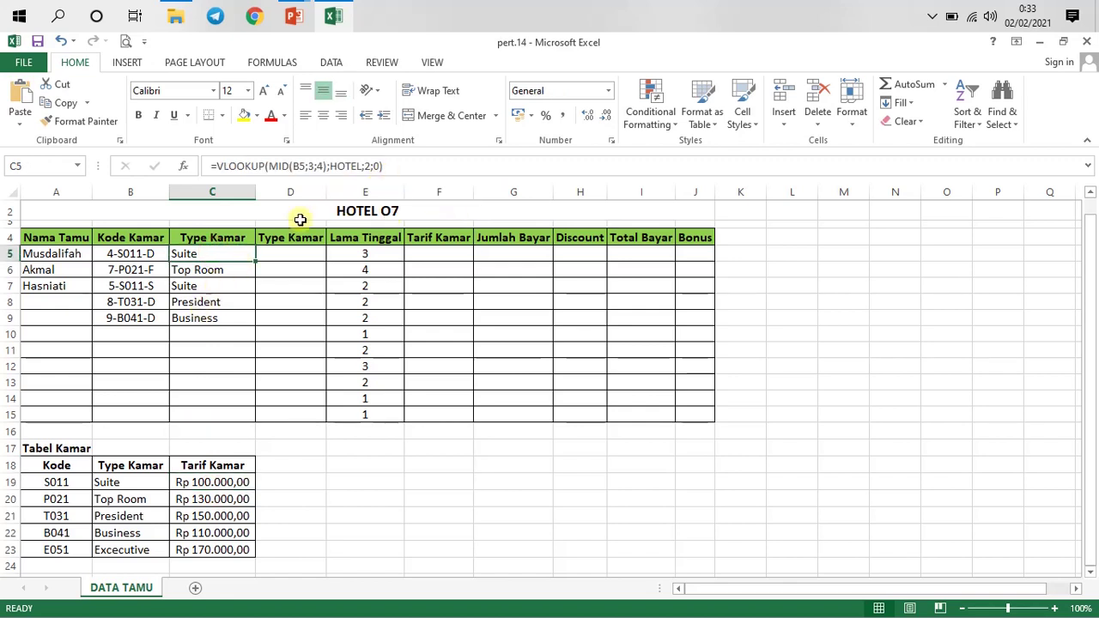
{"action": "key", "text": "Down"}
{"action": "key", "text": "Down"}
{"action": "key", "text": "Down"}
{"action": "key", "text": "Down"}
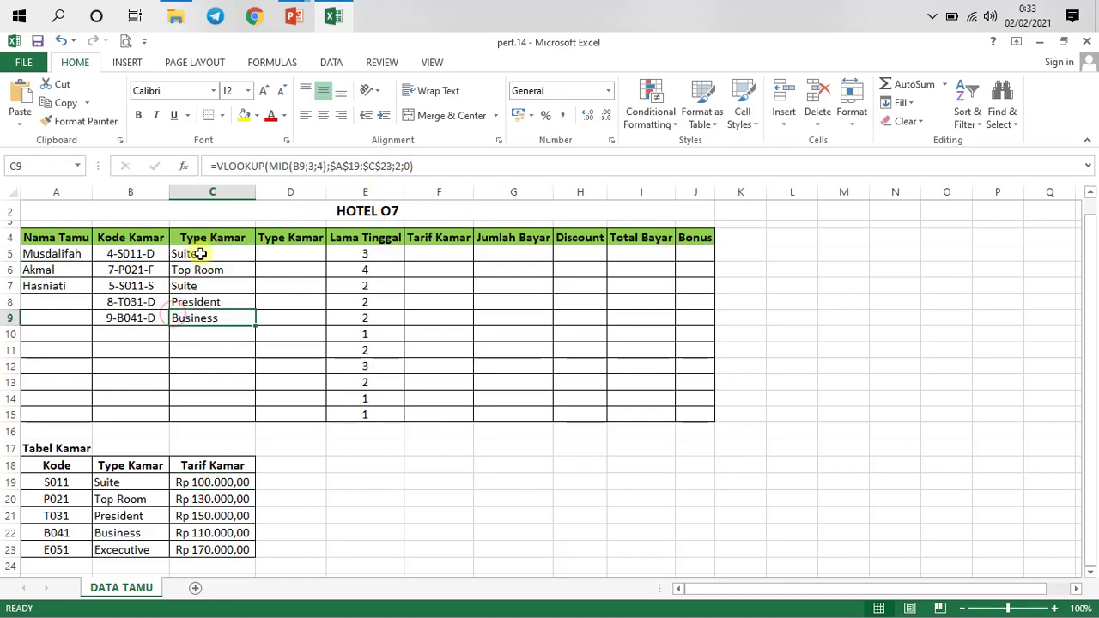
{"action": "left_click", "coordinate": [199, 253]}
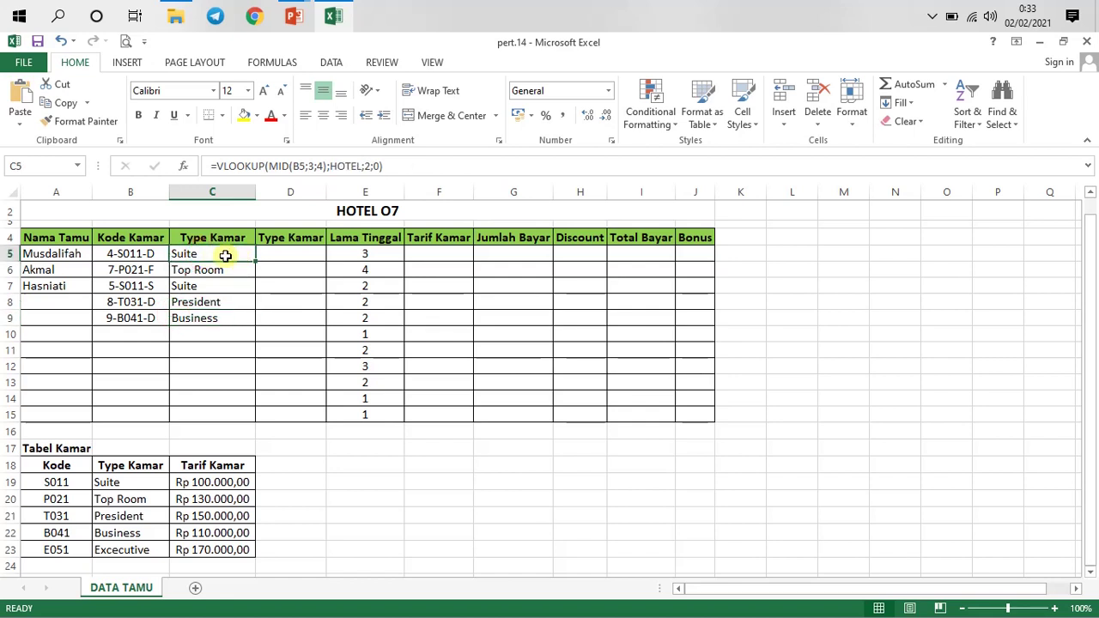
- Copy the formula text =VLOOKUP(MID(B5;3;4);HOTEL;2;0) from C5 into D5 of the second Type Kamar column
{"action": "left_click_drag", "start_coordinate": [386, 166], "coordinate": [208, 170]}
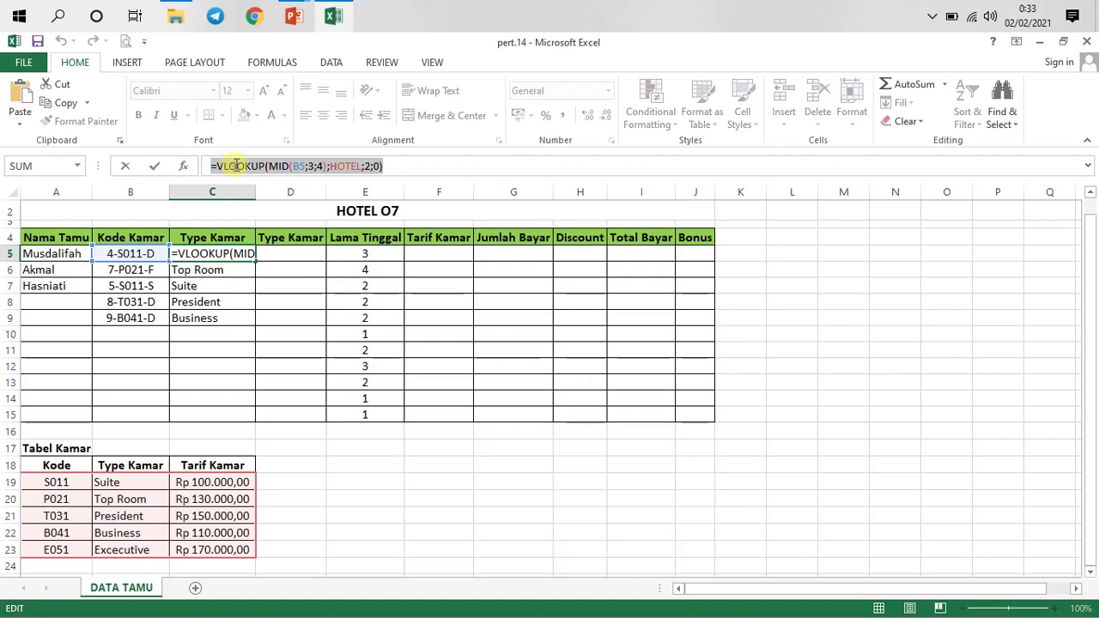
{"action": "right_click", "coordinate": [237, 167]}
{"action": "left_click", "coordinate": [277, 197]}
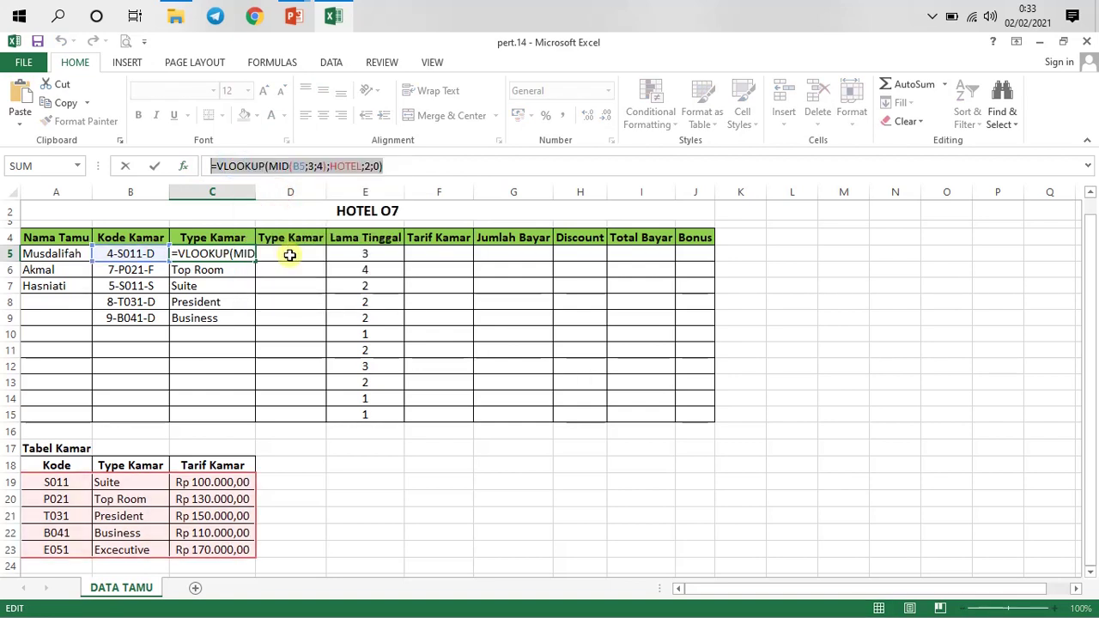
{"action": "key", "text": "ctrl+Return"}
{"action": "left_click", "coordinate": [290, 255]}
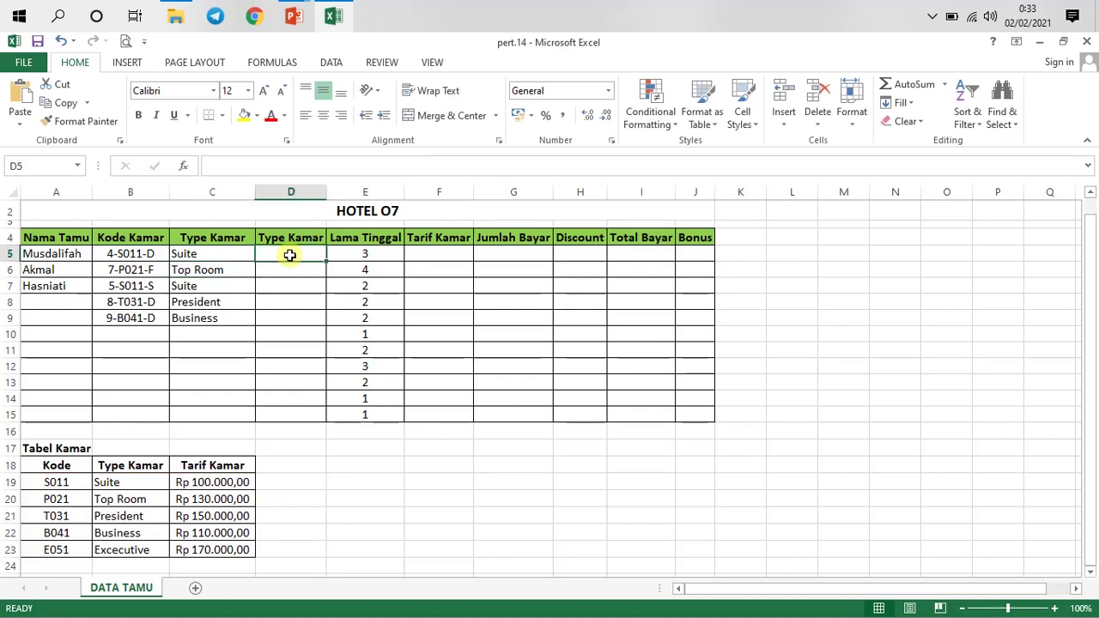
{"action": "left_click", "coordinate": [334, 168]}
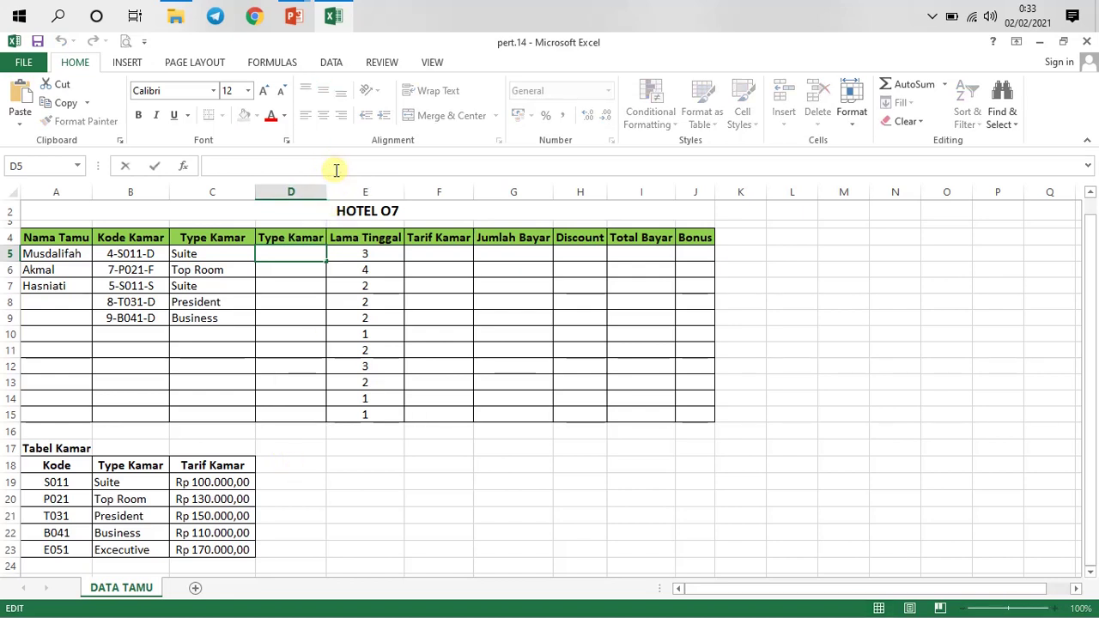
{"action": "left_click", "coordinate": [233, 163]}
{"action": "key", "text": "ctrl+v"}
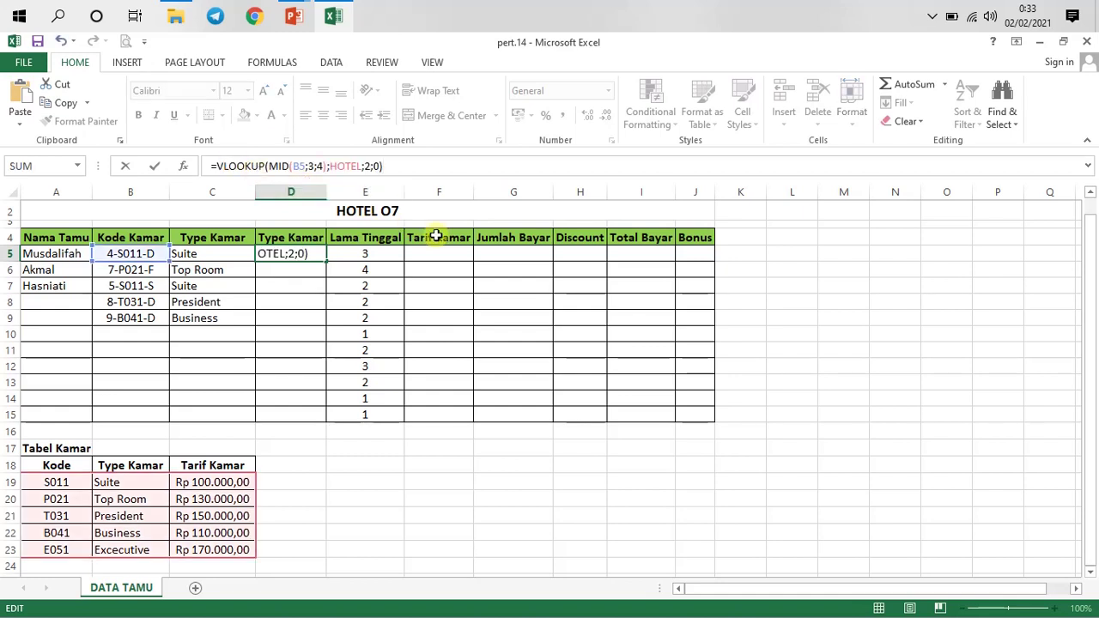
{"action": "key", "text": "Return"}
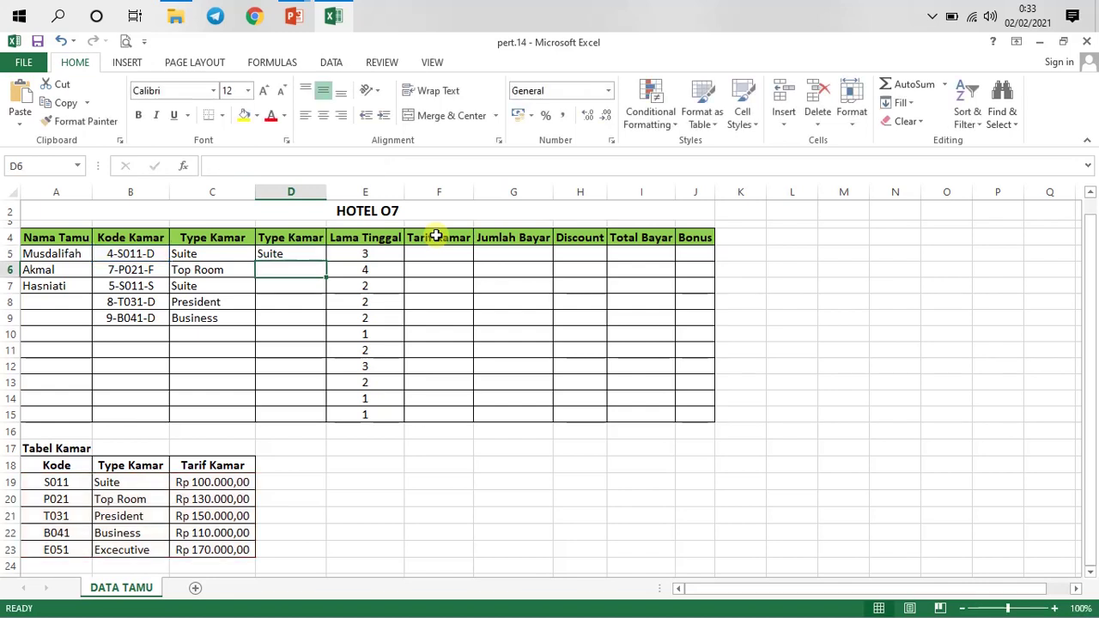
- Check the Suite rate in Tabel Kamar and set the column index in the D5 VLOOKUP formula to 3
{"action": "left_click", "coordinate": [287, 253]}
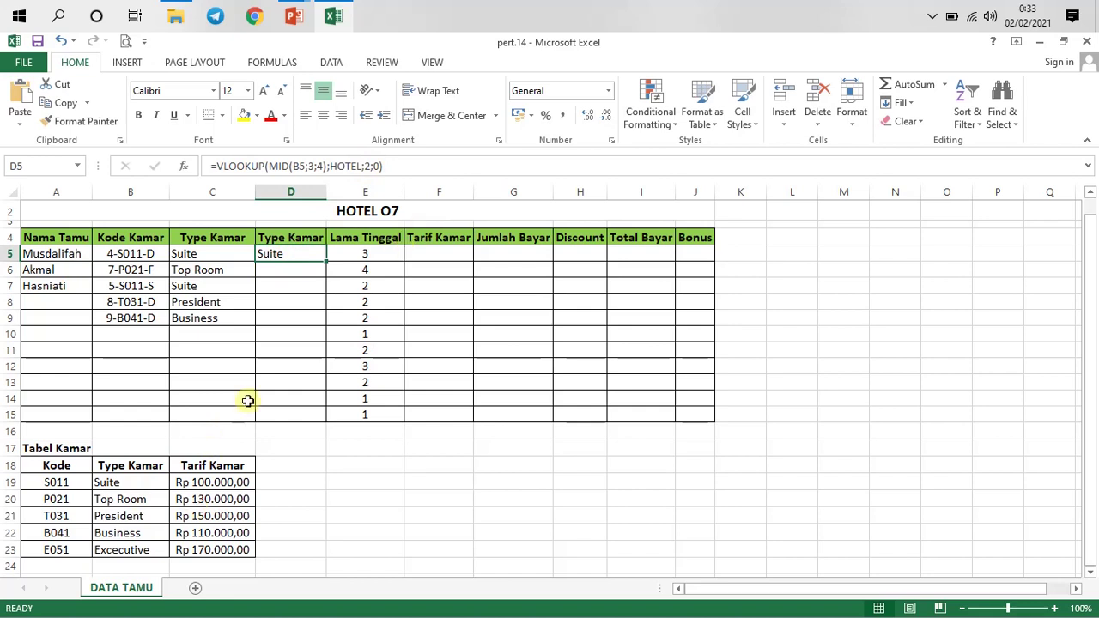
{"action": "left_click", "coordinate": [206, 485]}
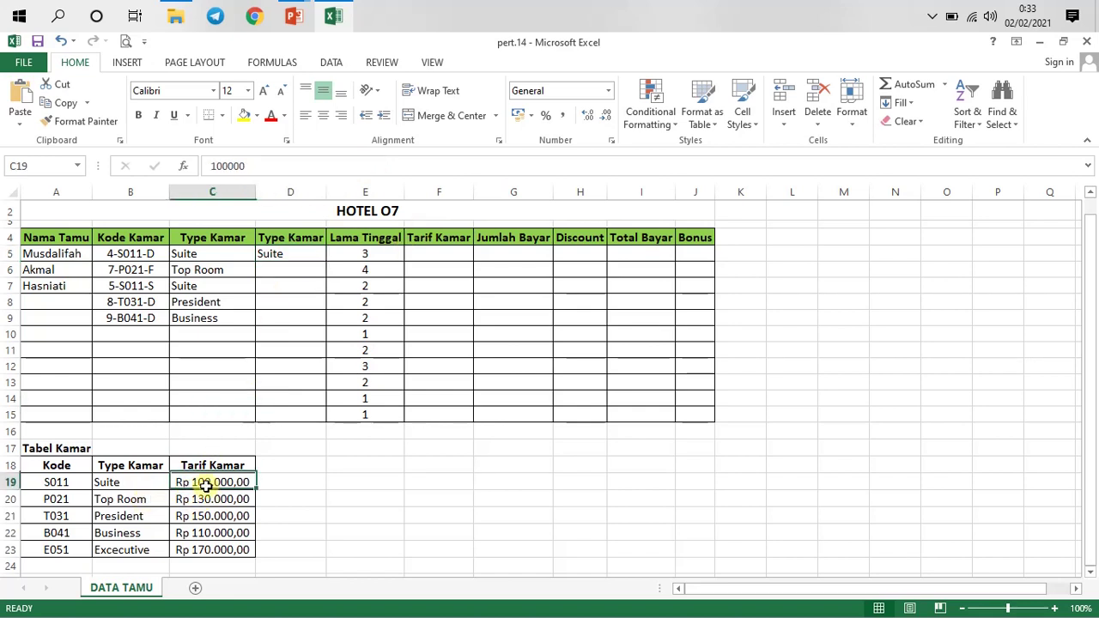
{"action": "left_click", "coordinate": [286, 255]}
{"action": "left_click", "coordinate": [375, 166]}
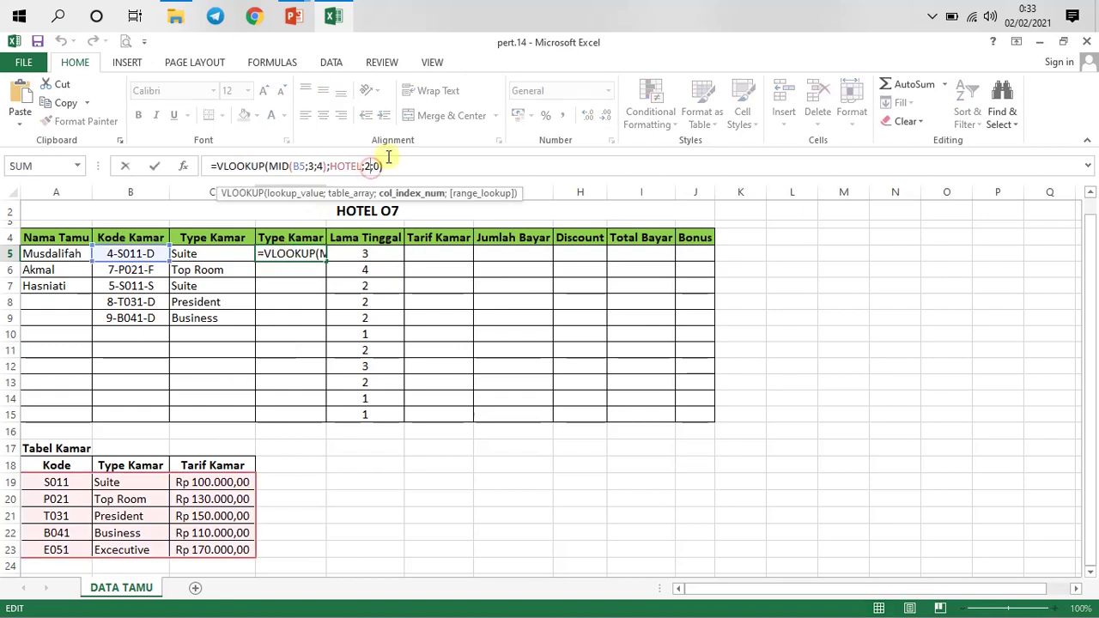
{"action": "key", "text": "BackSpace"}
{"action": "type", "text": "3"}
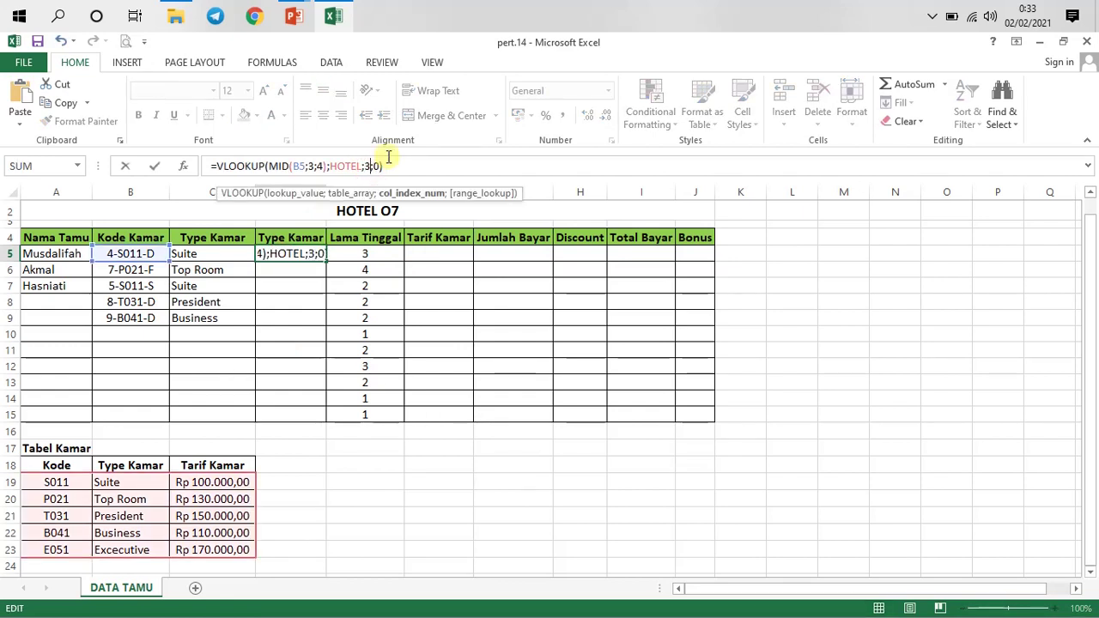
{"action": "key", "text": "Return"}
{"action": "left_click", "coordinate": [316, 254]}
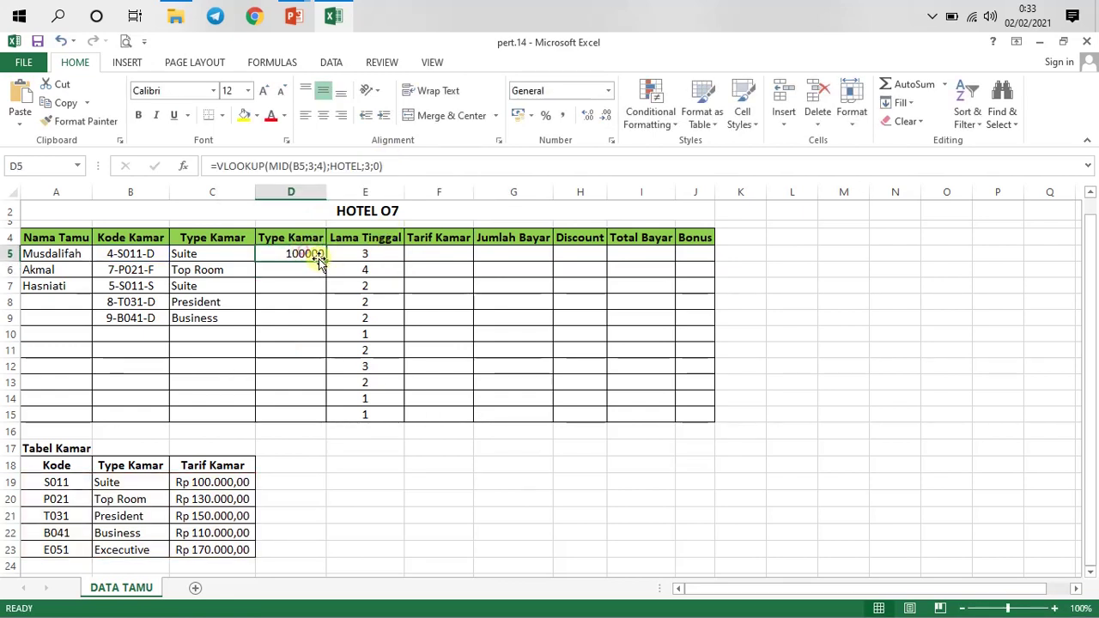
- Fill the D5 VLOOKUP formula down to D9 and select the range D5:D9
{"action": "left_click_drag", "start_coordinate": [325, 261], "coordinate": [317, 326]}
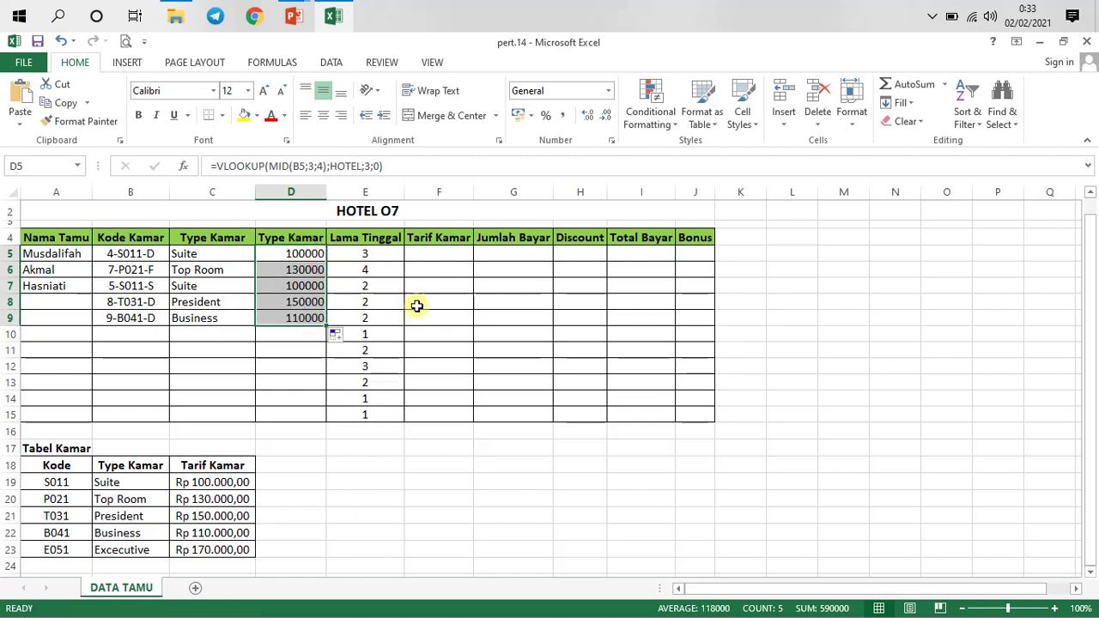
{"action": "left_click", "coordinate": [297, 284]}
{"action": "left_click_drag", "start_coordinate": [297, 250], "coordinate": [309, 322]}
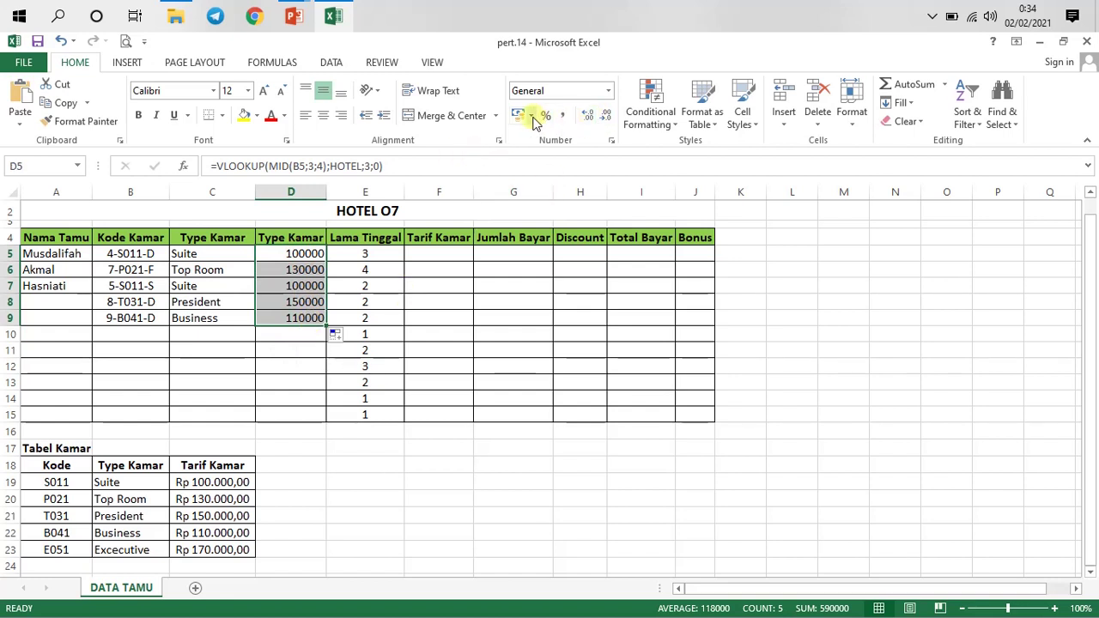
{"action": "left_click", "coordinate": [533, 117]}
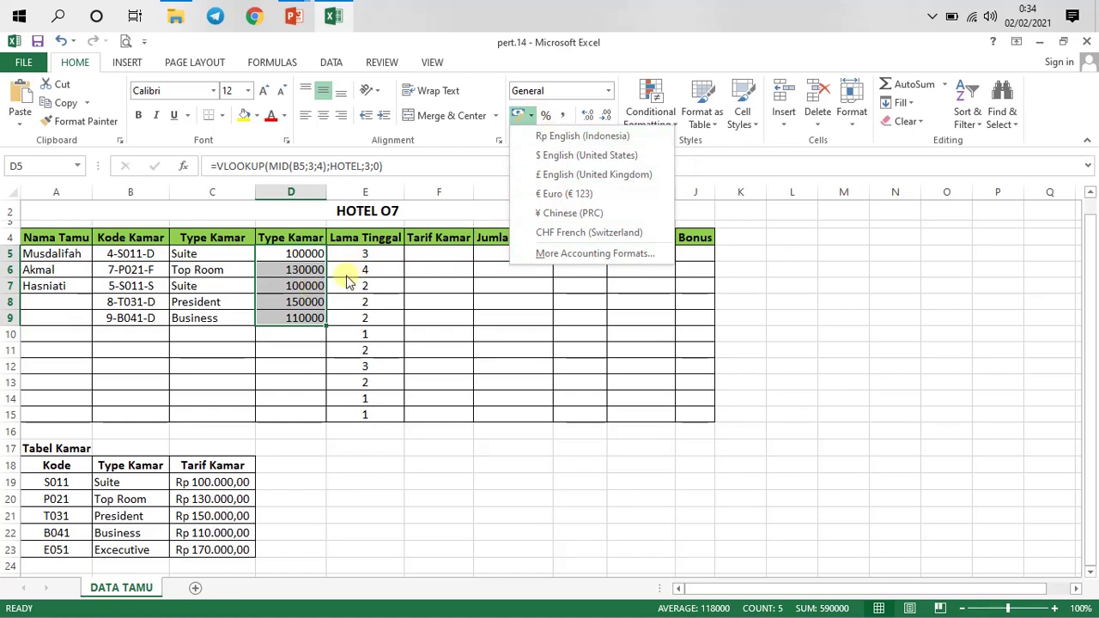
{"action": "right_click", "coordinate": [302, 262]}
{"action": "right_click", "coordinate": [302, 263]}
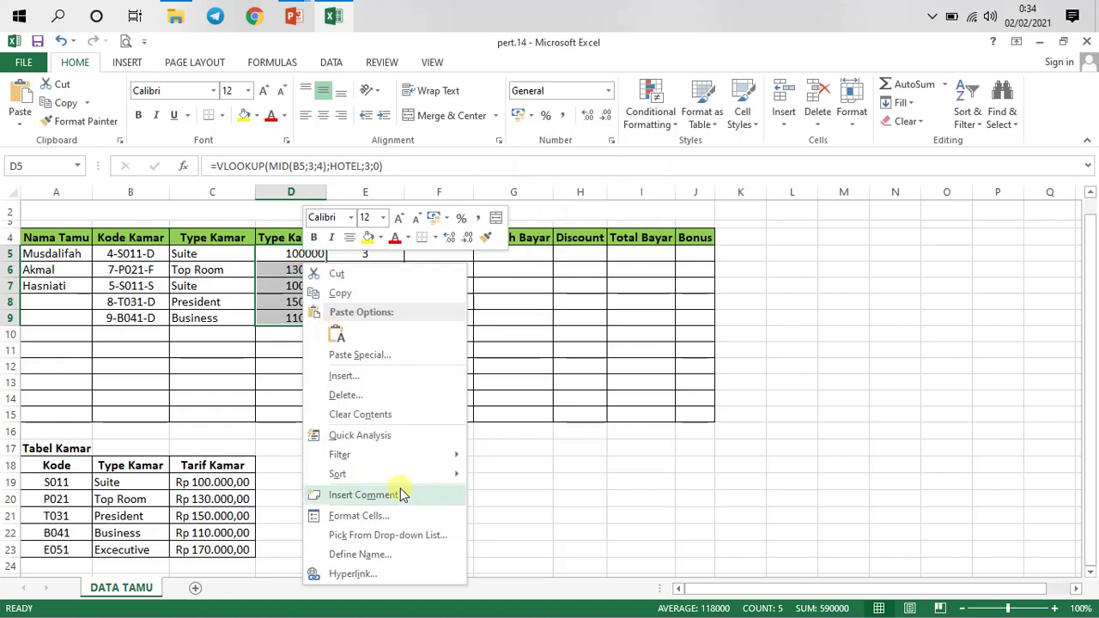
{"action": "left_click", "coordinate": [369, 517]}
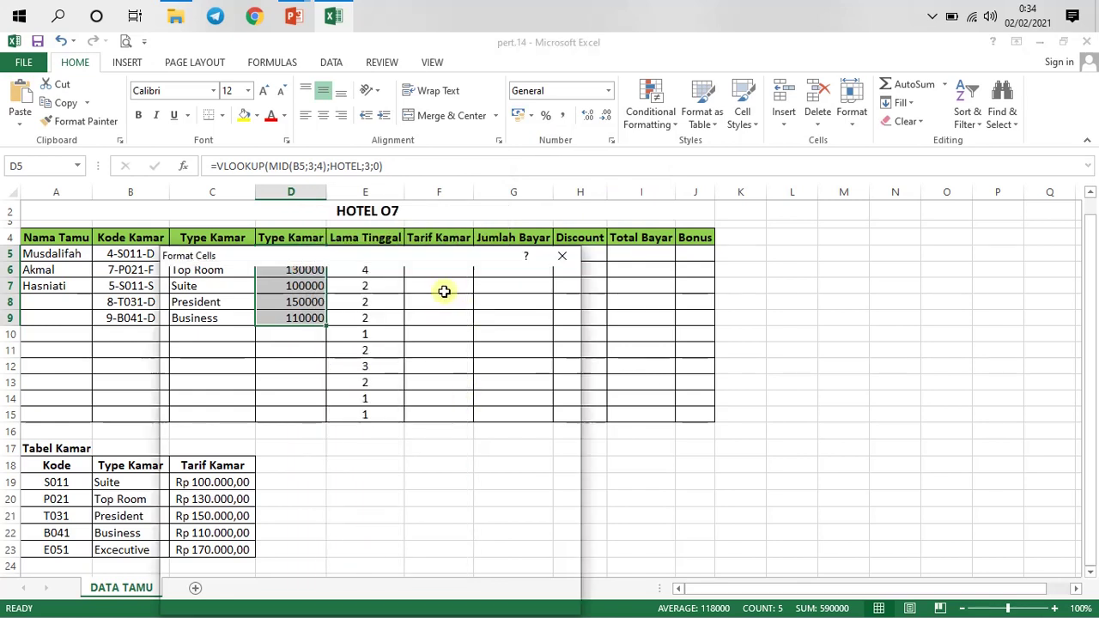
{"action": "left_click", "coordinate": [562, 258]}
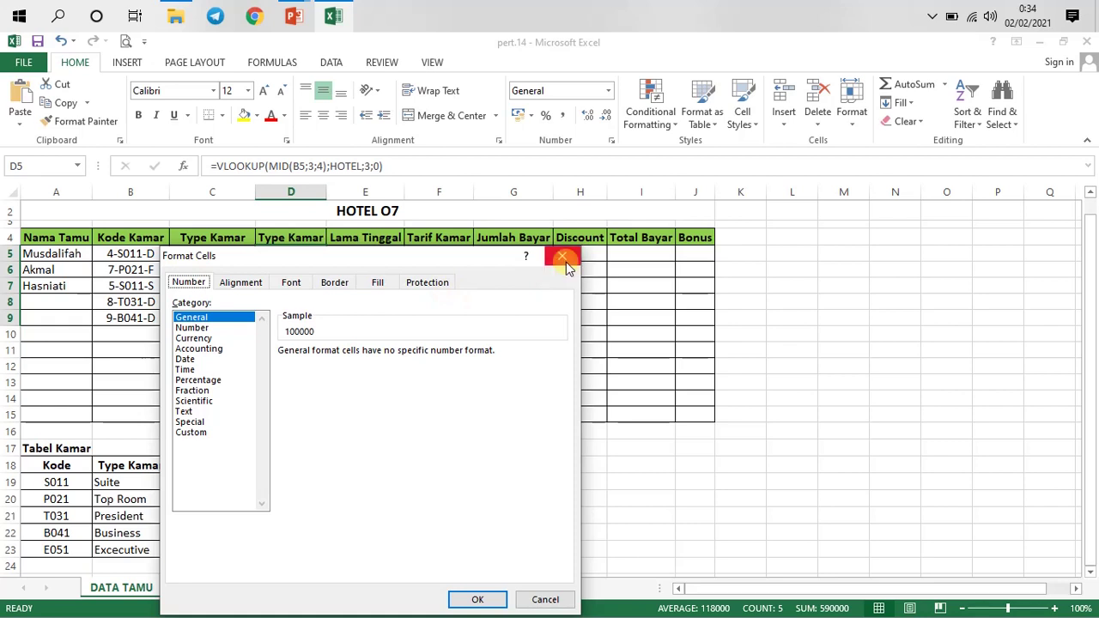
{"action": "left_click", "coordinate": [230, 348]}
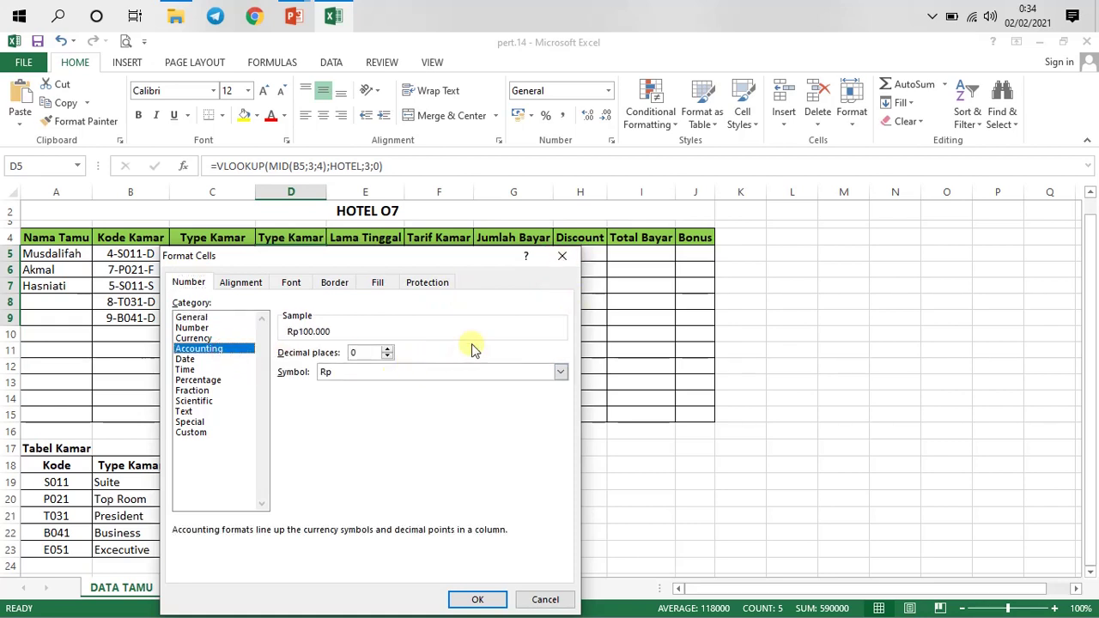
{"action": "left_click", "coordinate": [447, 371]}
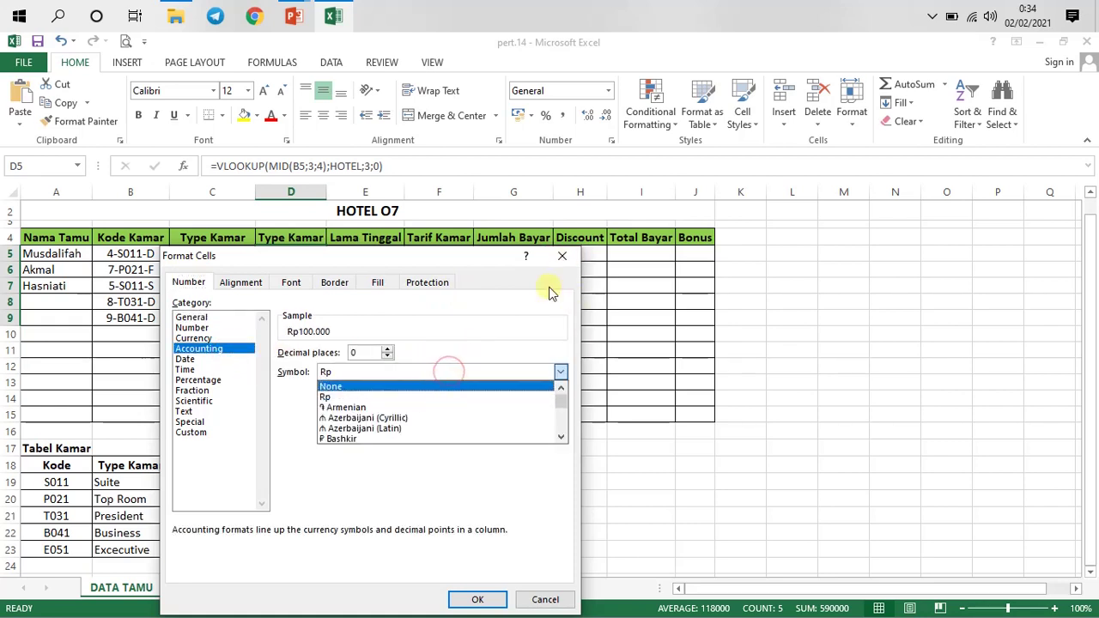
{"action": "left_click", "coordinate": [562, 256]}
{"action": "left_click", "coordinate": [562, 256]}
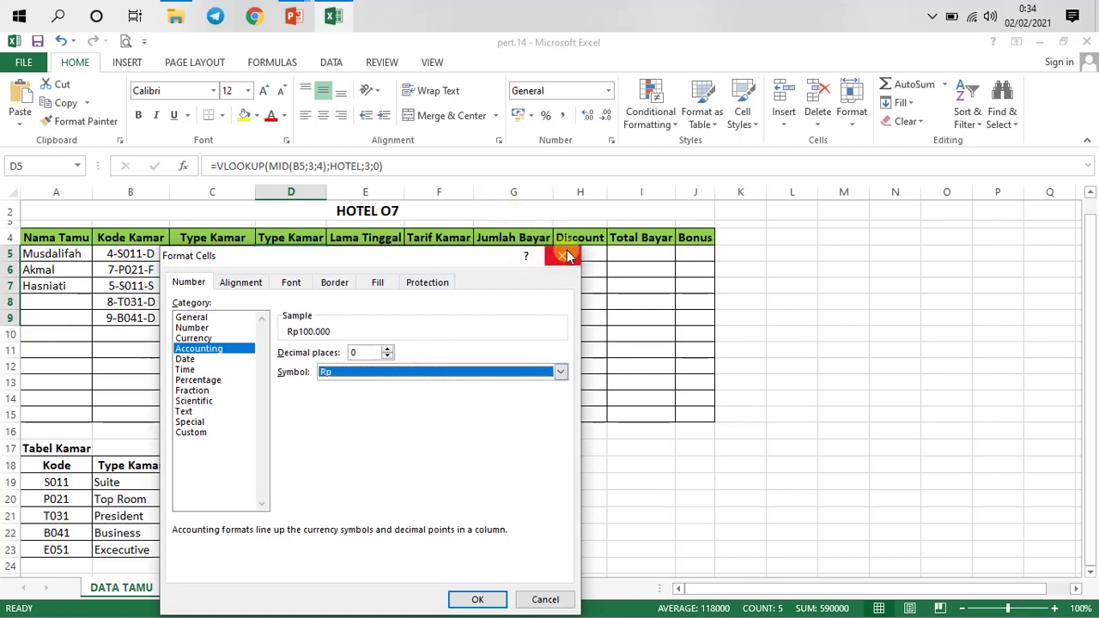
- Apply the Rp English (Indonesia) accounting format to D5:D9 with no decimal places
{"action": "left_click", "coordinate": [531, 117]}
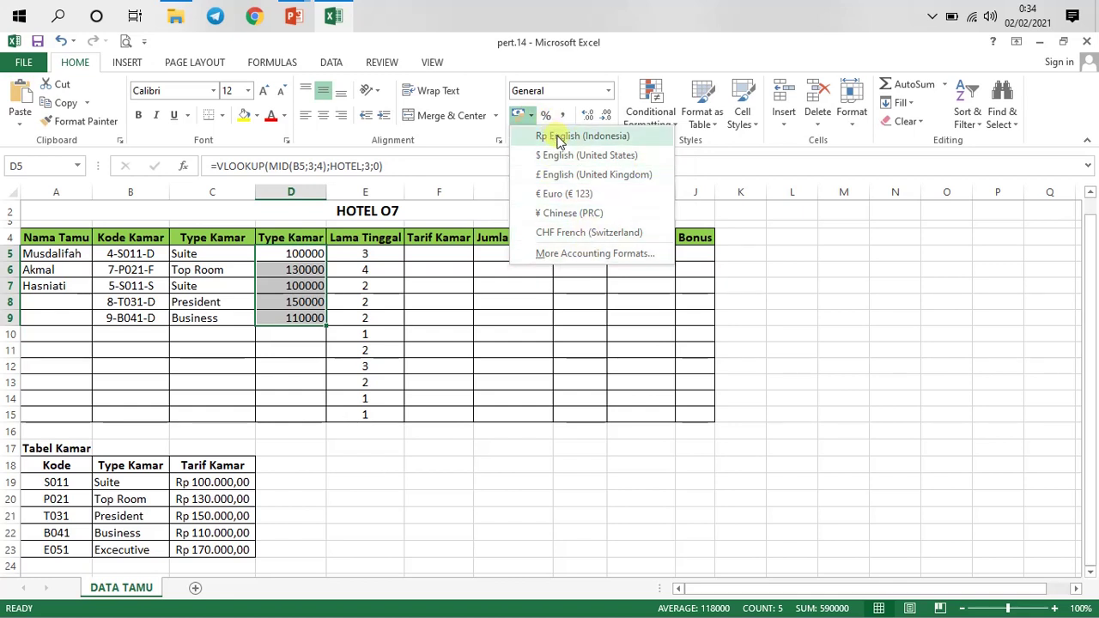
{"action": "left_click", "coordinate": [558, 137]}
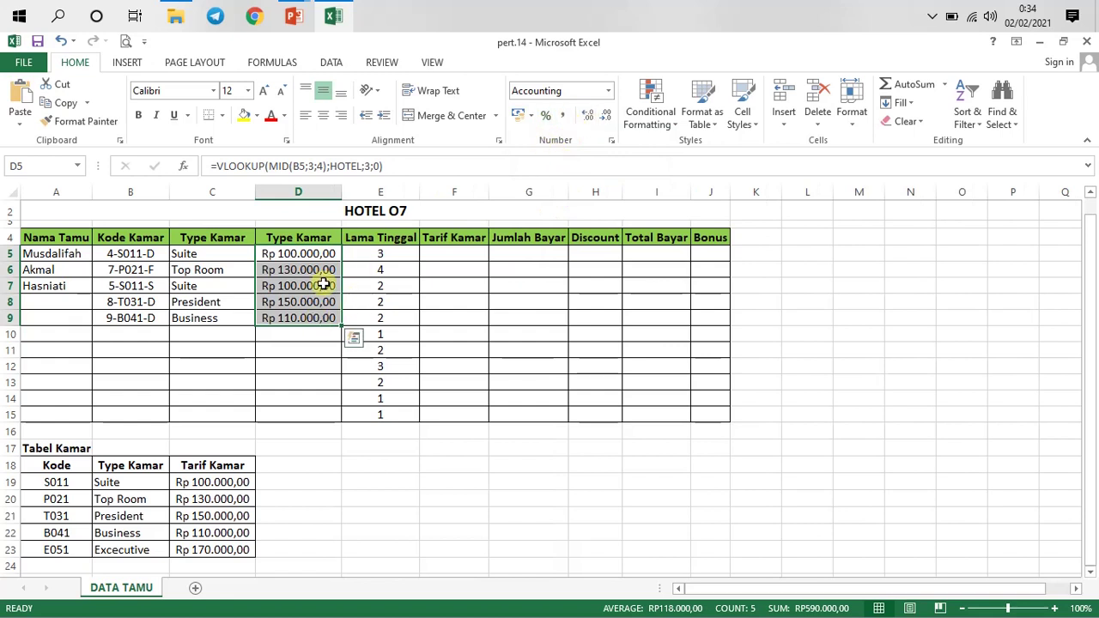
{"action": "left_click", "coordinate": [601, 119]}
{"action": "left_click", "coordinate": [601, 119]}
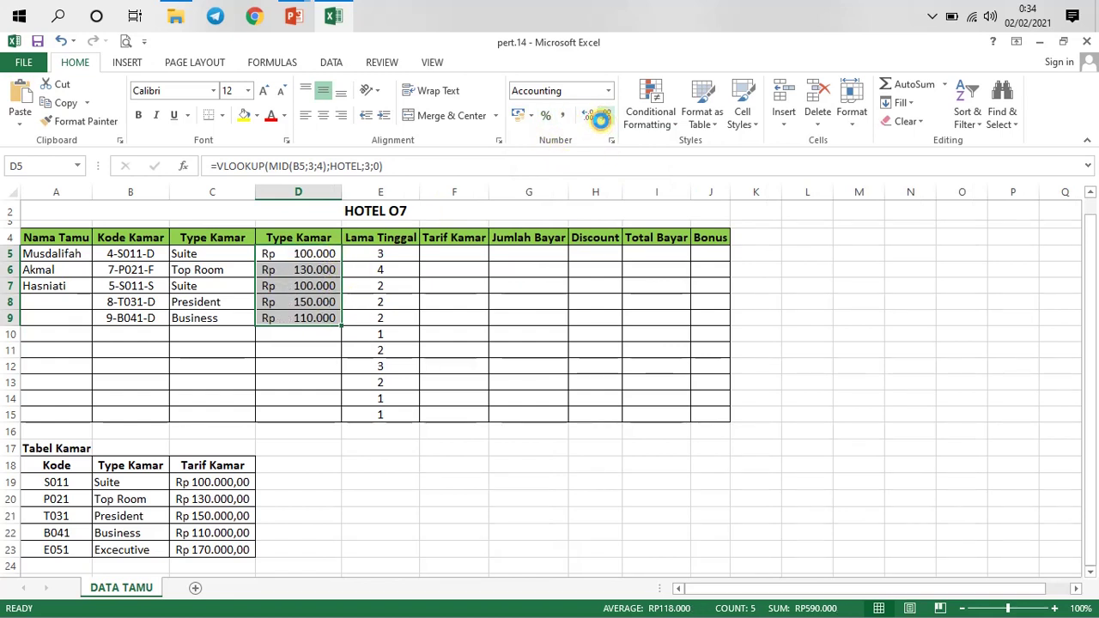
{"action": "left_click", "coordinate": [588, 117]}
{"action": "left_click", "coordinate": [589, 116]}
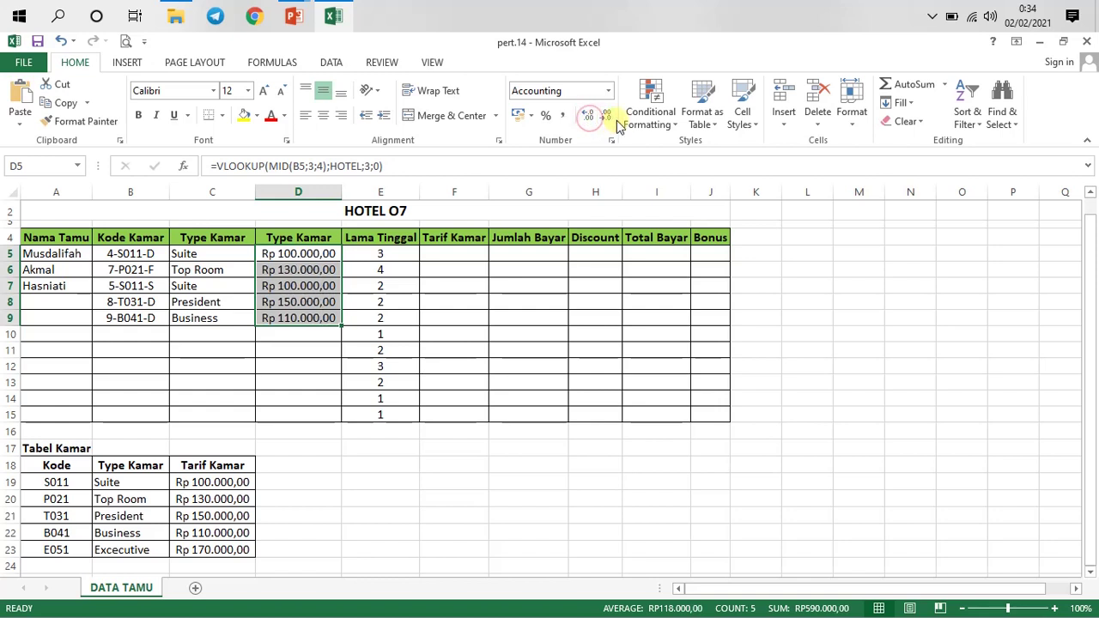
{"action": "left_click", "coordinate": [605, 120]}
{"action": "left_click", "coordinate": [605, 120]}
{"action": "left_click", "coordinate": [378, 302]}
- Rename the column header in D4 to Tarif Kamar
{"action": "left_click", "coordinate": [383, 255]}
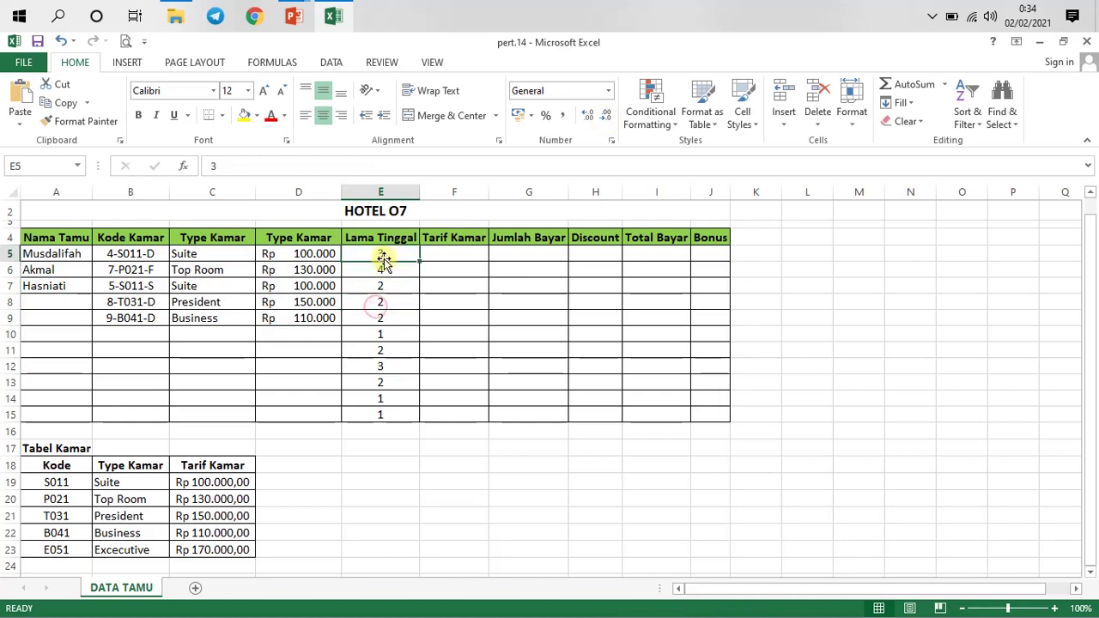
{"action": "left_click", "coordinate": [451, 251]}
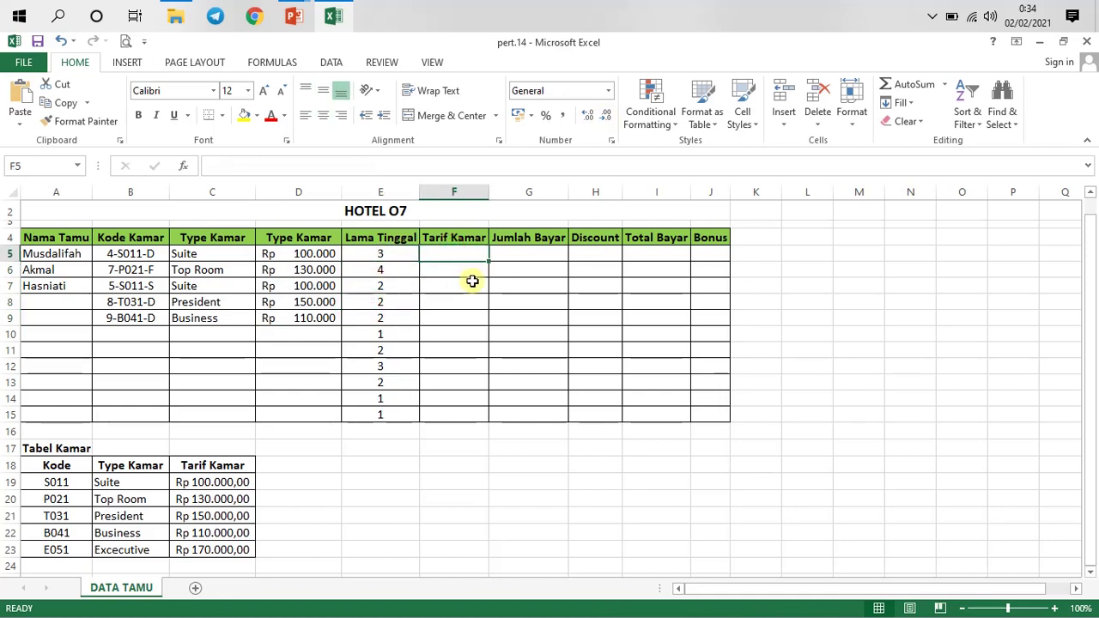
{"action": "left_click", "coordinate": [325, 254]}
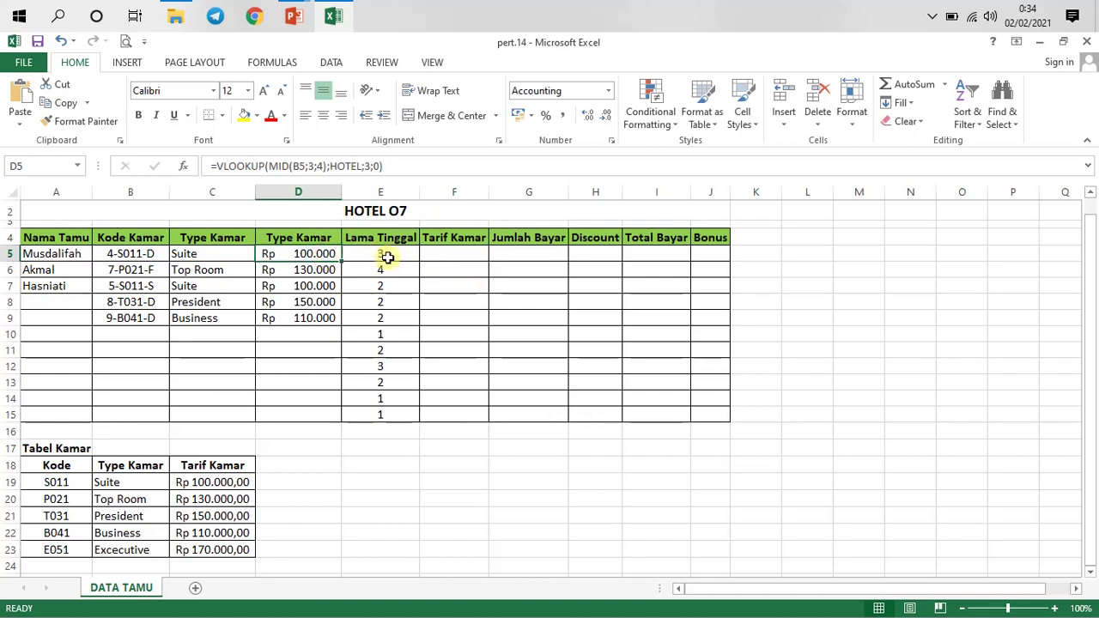
{"action": "left_click", "coordinate": [305, 239]}
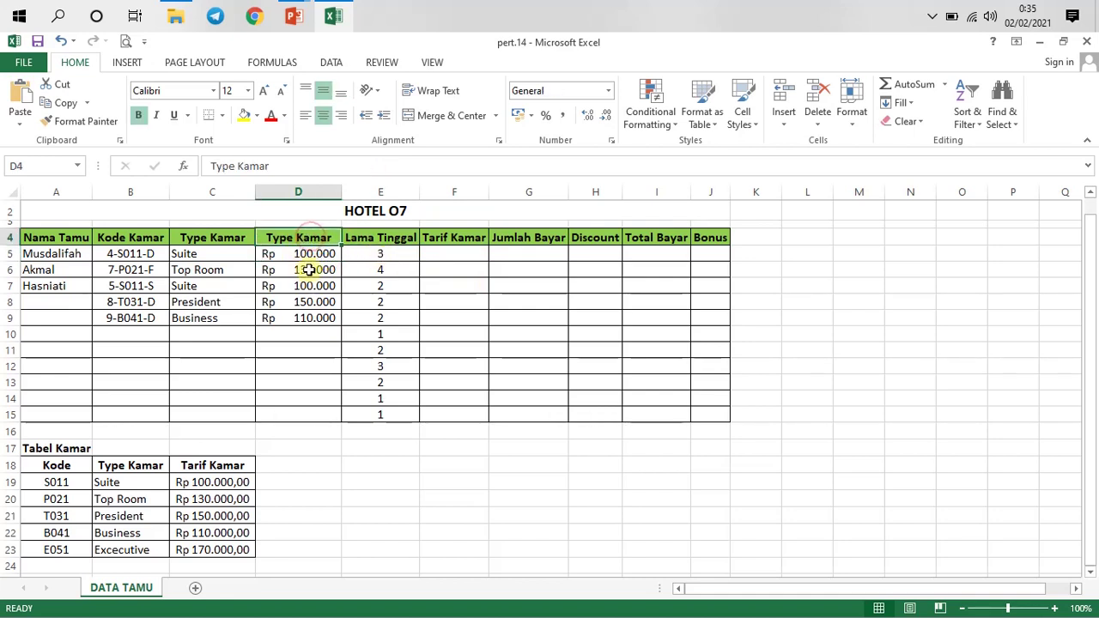
{"action": "double_click", "coordinate": [289, 239]}
{"action": "left_click_drag", "start_coordinate": [282, 239], "coordinate": [251, 244]}
{"action": "type", "text": "tARIF"}
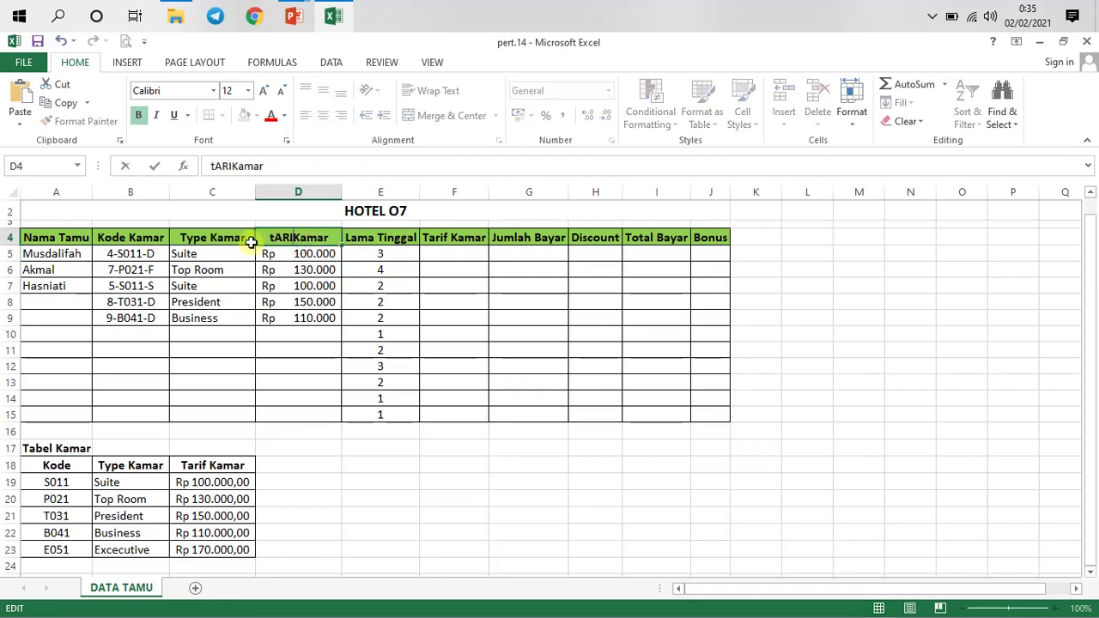
{"action": "key", "text": "Return"}
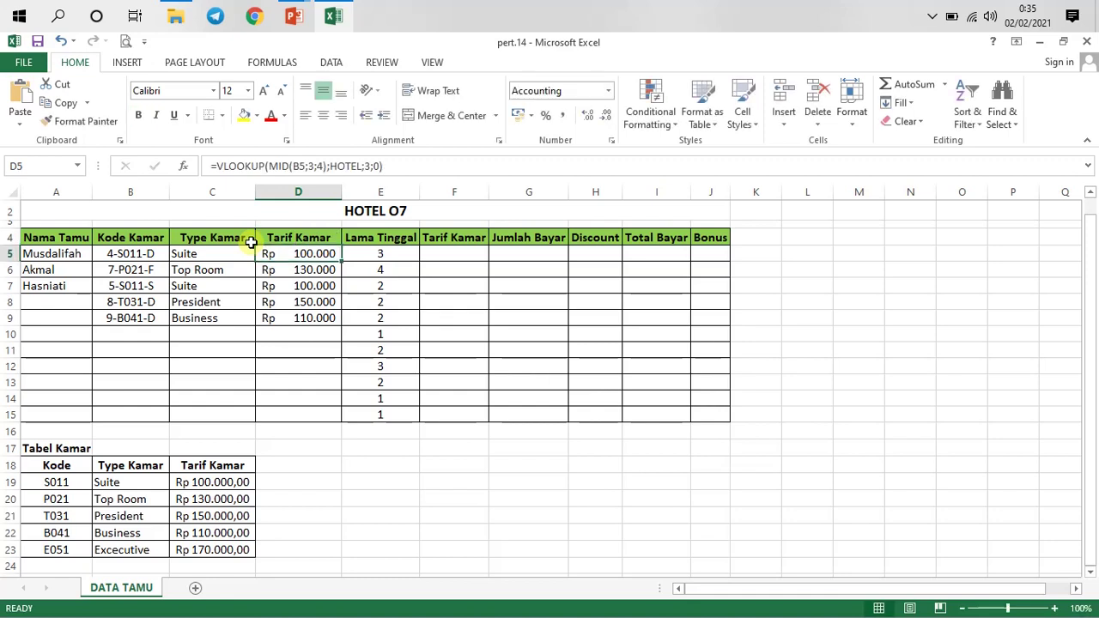
- Delete the empty duplicate Tarif Kamar column, column F
{"action": "left_click", "coordinate": [446, 260]}
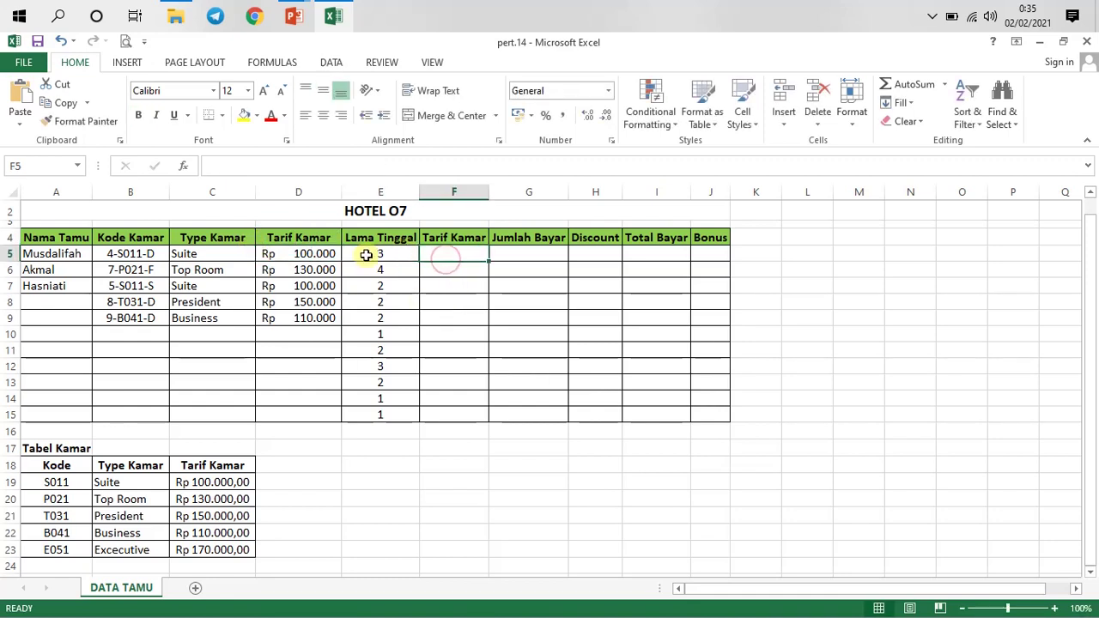
{"action": "left_click", "coordinate": [291, 237]}
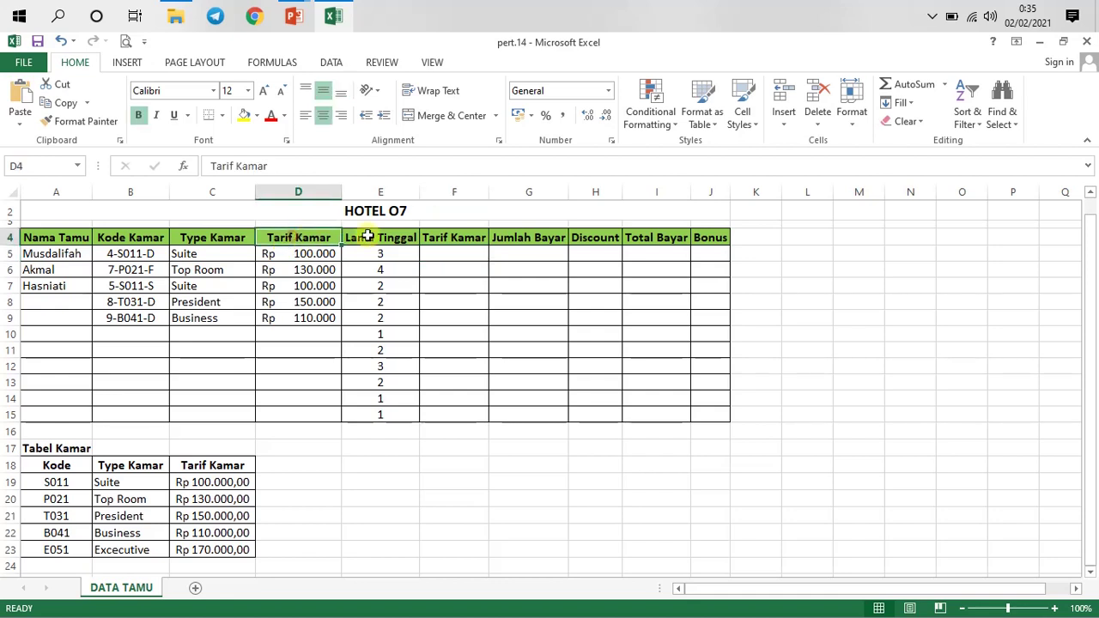
{"action": "left_click", "coordinate": [462, 190]}
{"action": "right_click", "coordinate": [457, 192]}
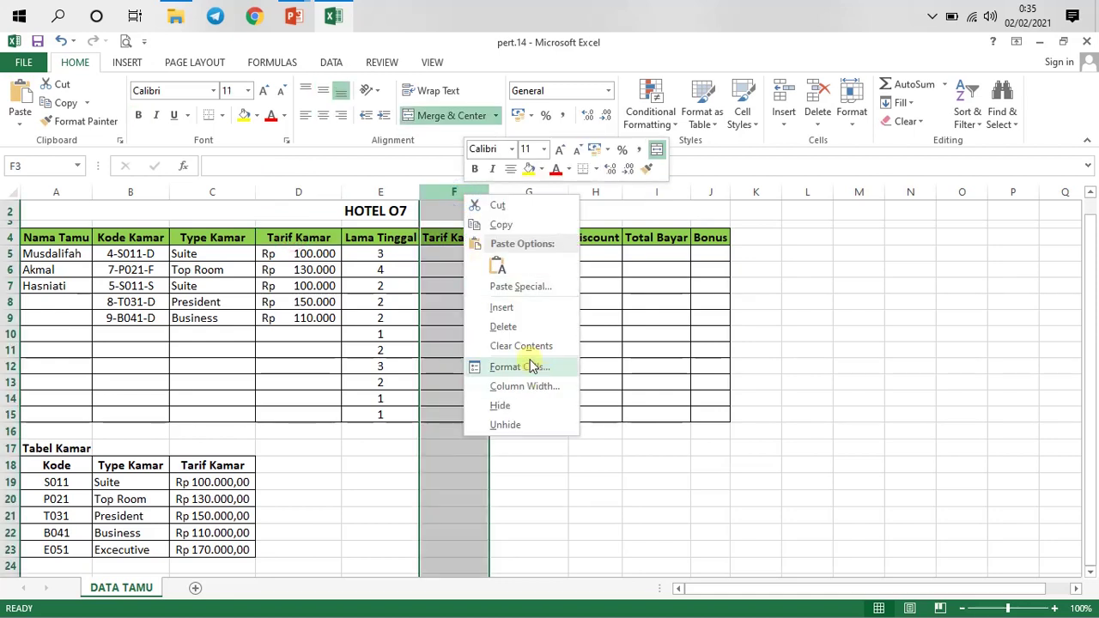
{"action": "left_click", "coordinate": [503, 326]}
{"action": "left_click", "coordinate": [306, 285]}
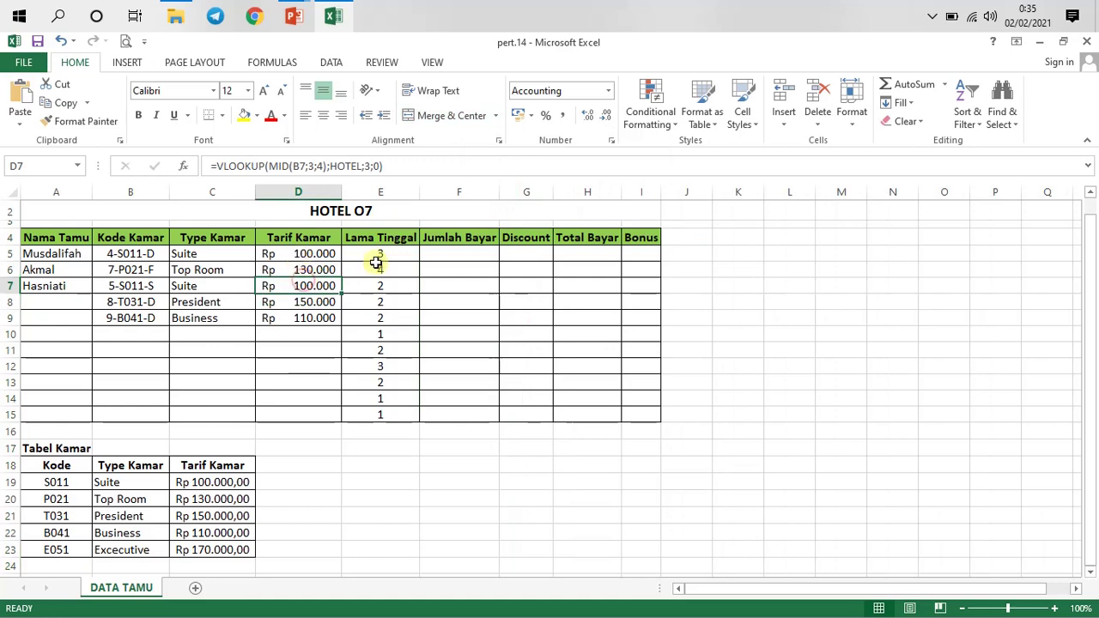
- Enter the formula =D5*E5 in F5 of the Jumlah Bayar column
{"action": "left_click", "coordinate": [442, 254]}
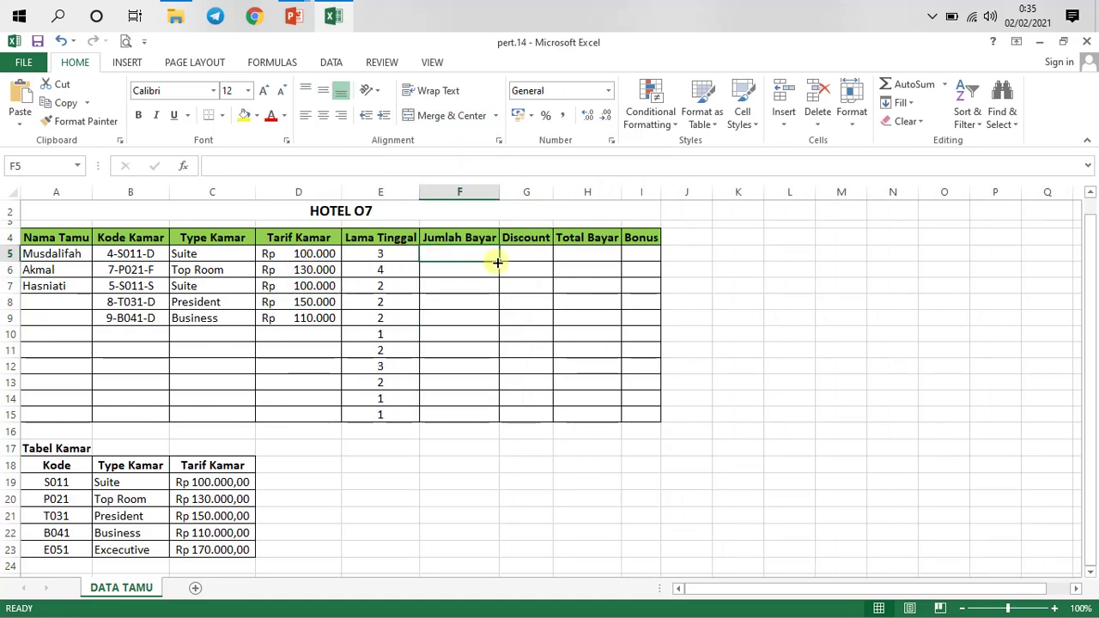
{"action": "type", "text": "="}
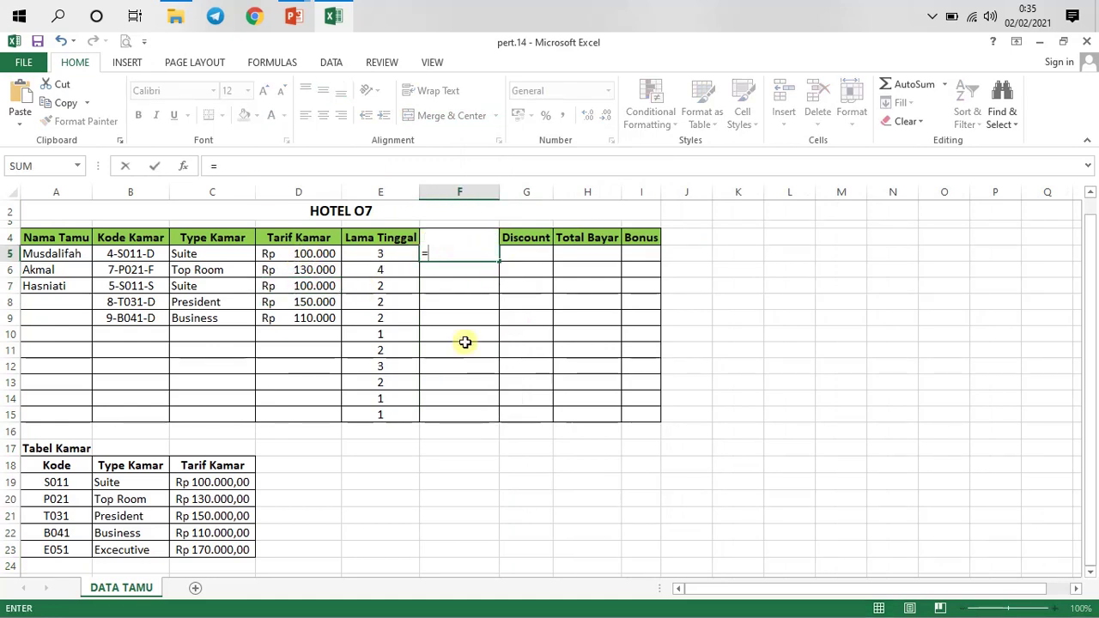
{"action": "left_click", "coordinate": [313, 256]}
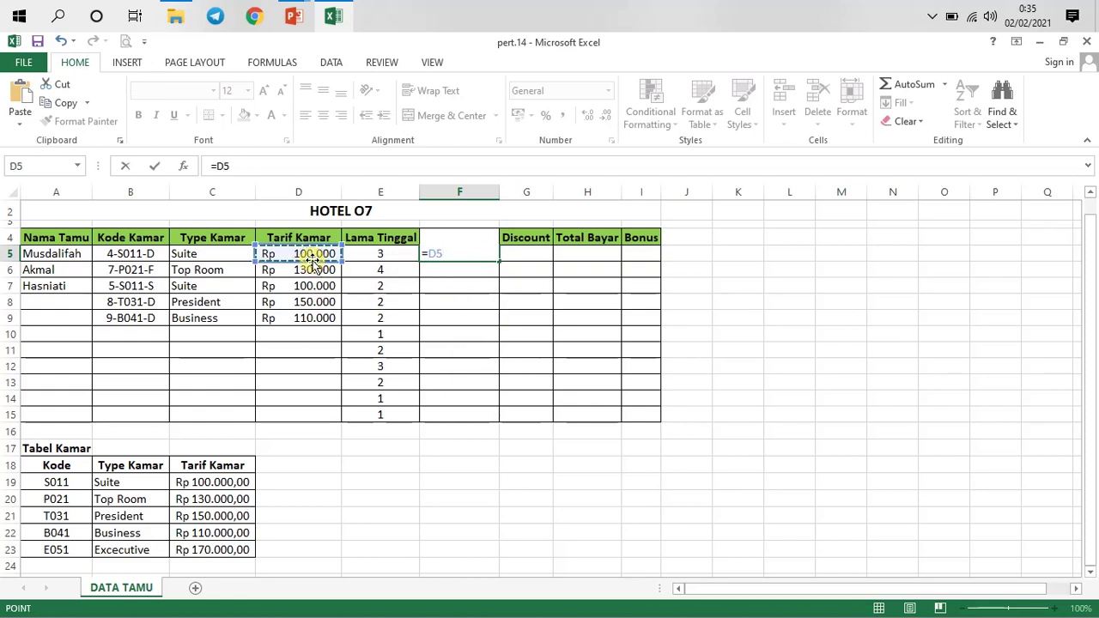
{"action": "type", "text": "*"}
{"action": "left_click", "coordinate": [385, 254]}
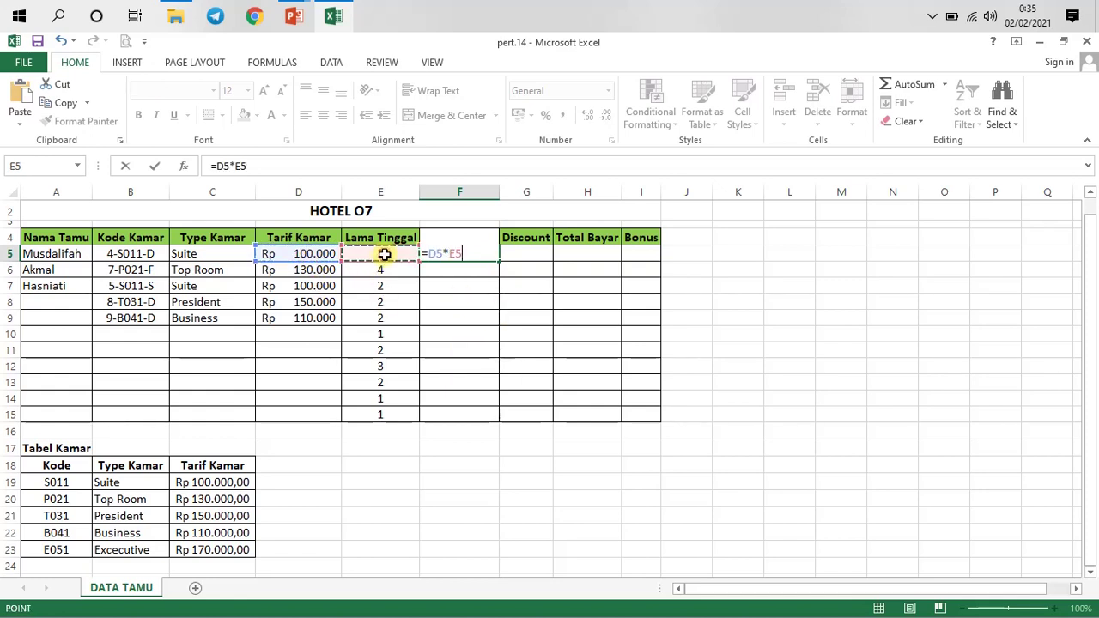
{"action": "key", "text": "Return"}
- Fill the Jumlah Bayar formula from F5 down to F9
{"action": "left_click", "coordinate": [480, 253]}
{"action": "left_click_drag", "start_coordinate": [498, 264], "coordinate": [498, 318]}
{"action": "left_click", "coordinate": [472, 279]}
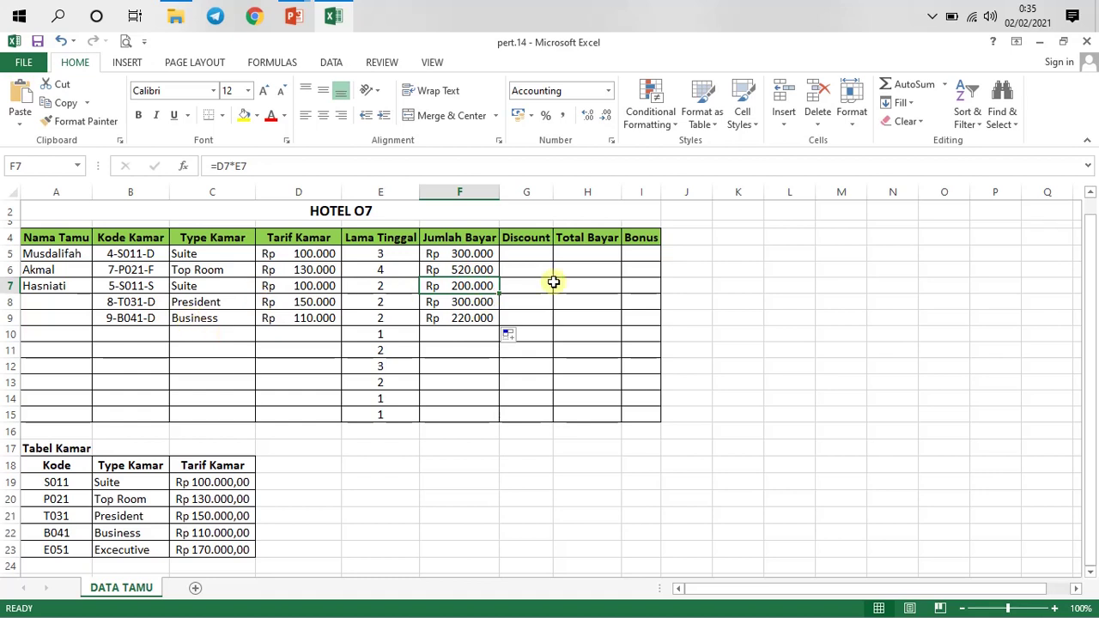
- Widen the Discount column, column G, slightly
{"action": "left_click", "coordinate": [534, 256]}
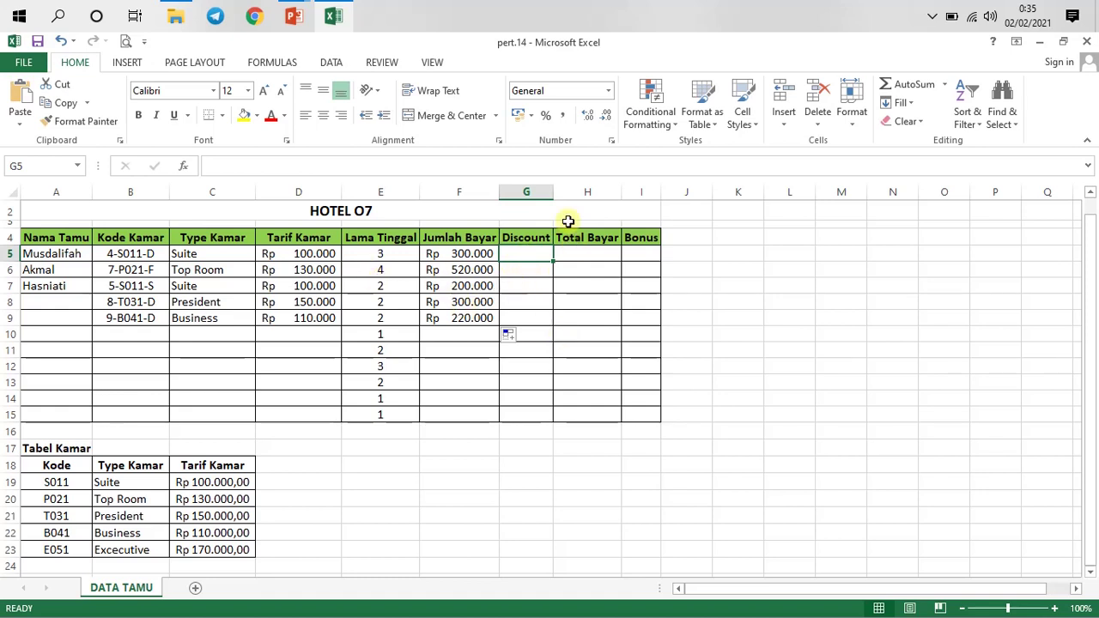
{"action": "left_click_drag", "start_coordinate": [553, 196], "coordinate": [564, 197]}
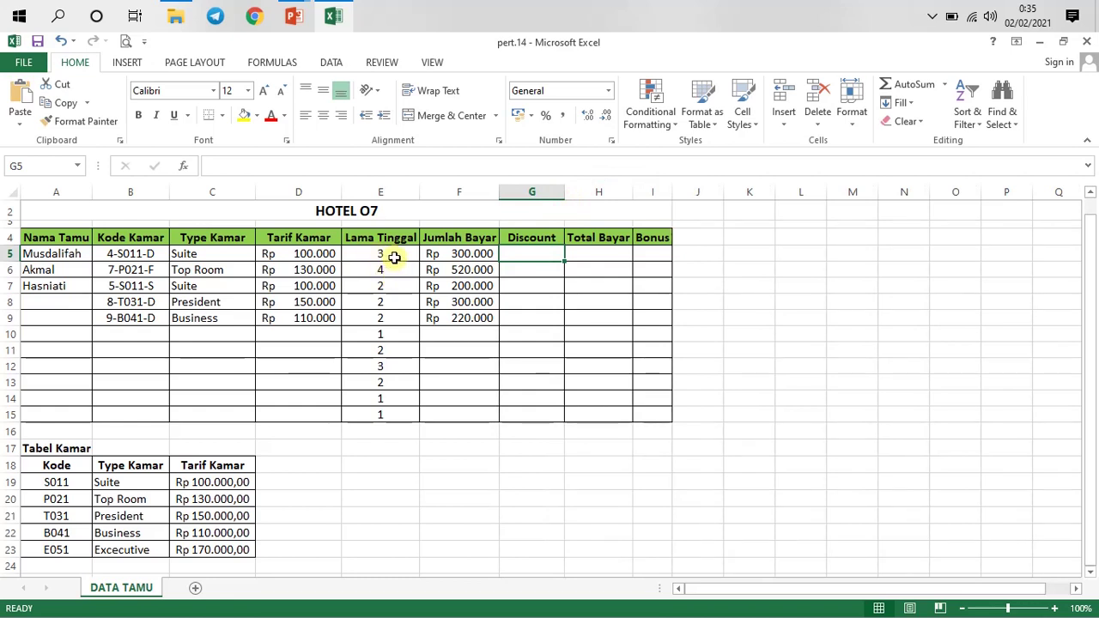
- Examine the Type Kamar and Lama Tinggal values in row 5 as conditions for the Discount cell
{"action": "left_click", "coordinate": [394, 257]}
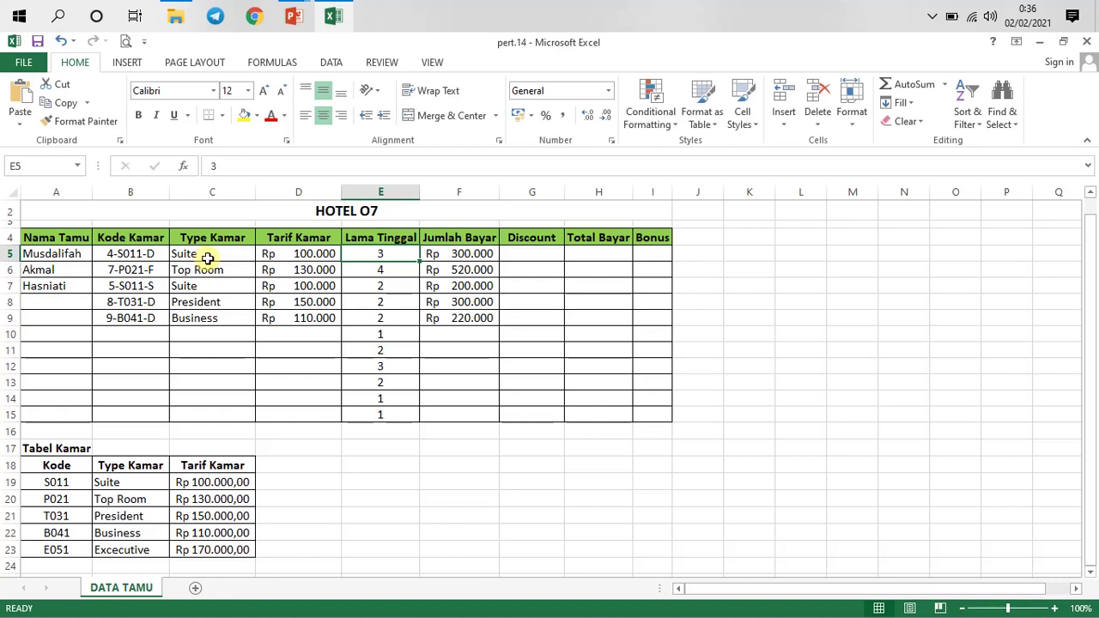
{"action": "left_click", "coordinate": [532, 257]}
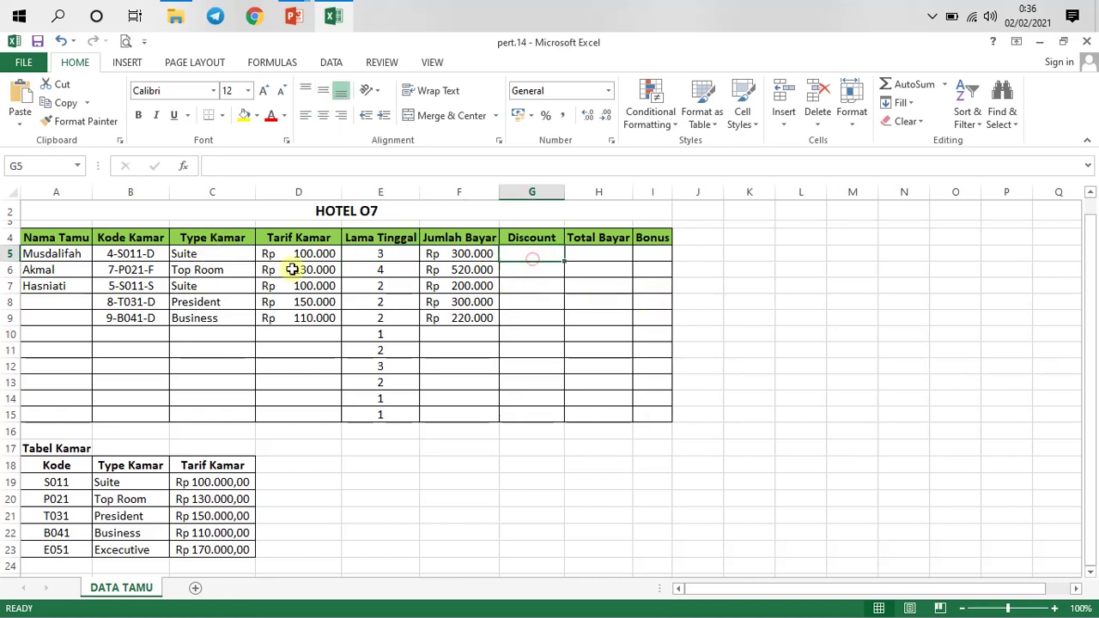
{"action": "left_click", "coordinate": [196, 254]}
{"action": "left_click", "coordinate": [529, 255]}
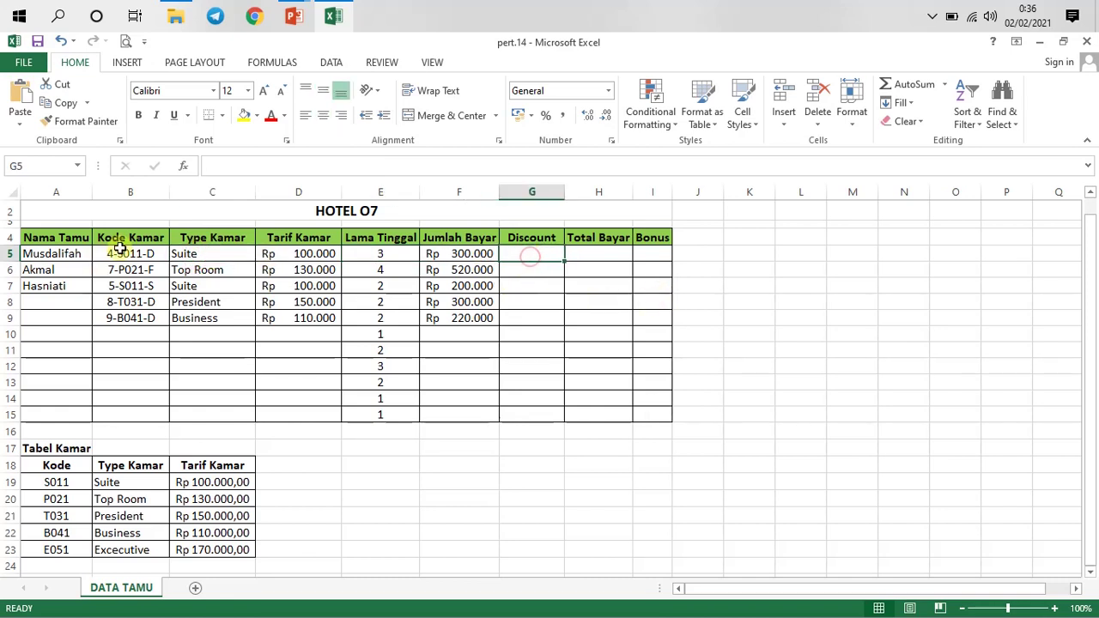
{"action": "left_click", "coordinate": [220, 259]}
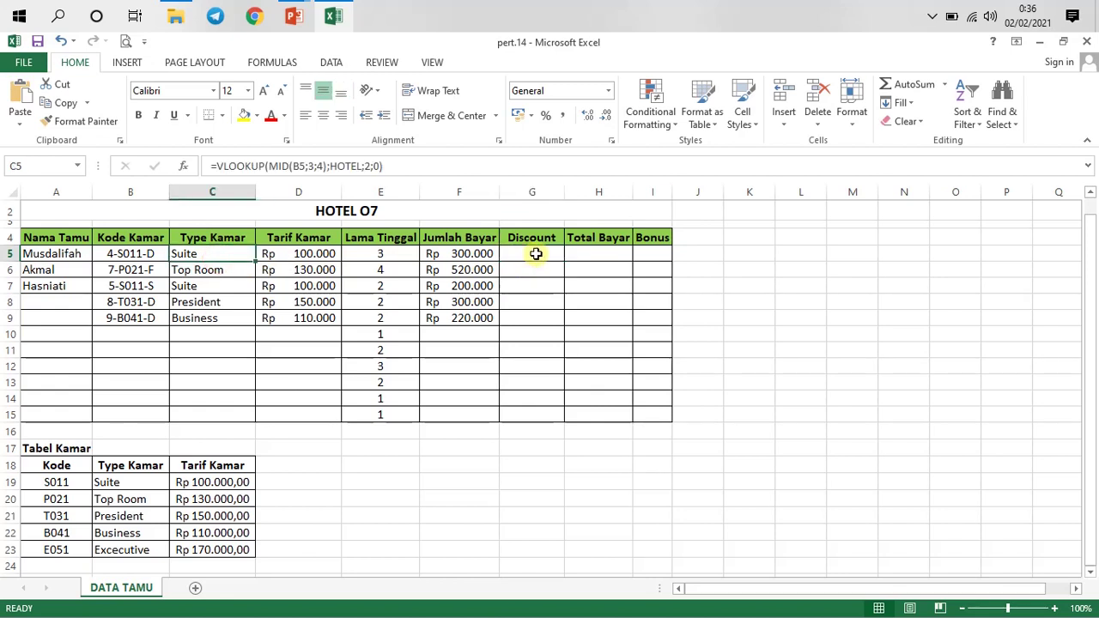
{"action": "left_click", "coordinate": [385, 252]}
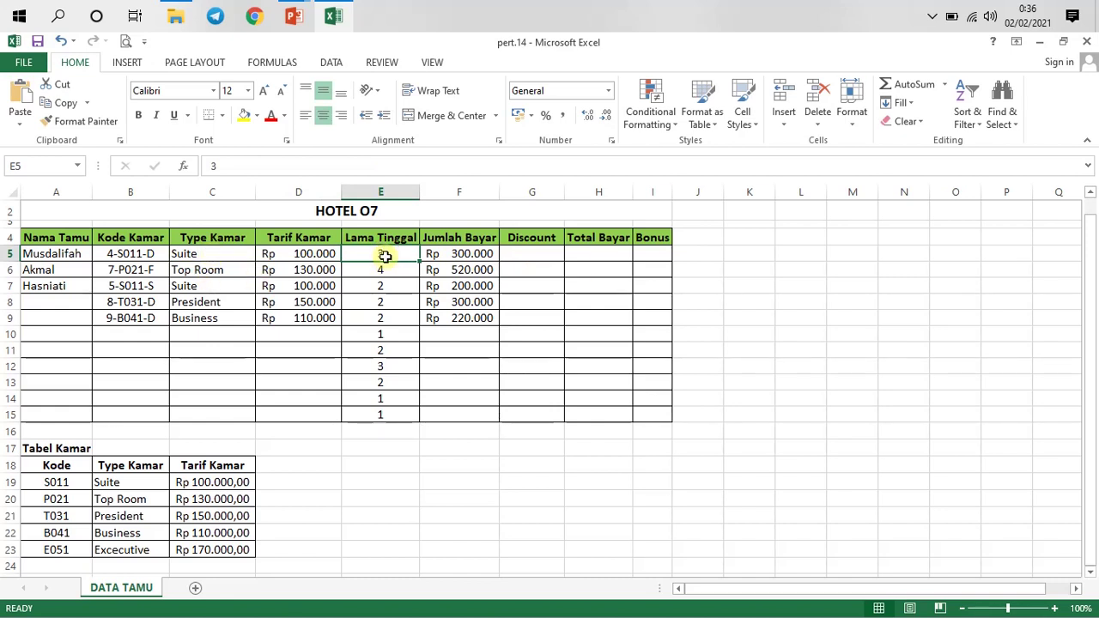
- Start an IF formula with a nested OR in G5 of the Discount column, using E5>3 as the first condition
{"action": "left_click", "coordinate": [541, 253]}
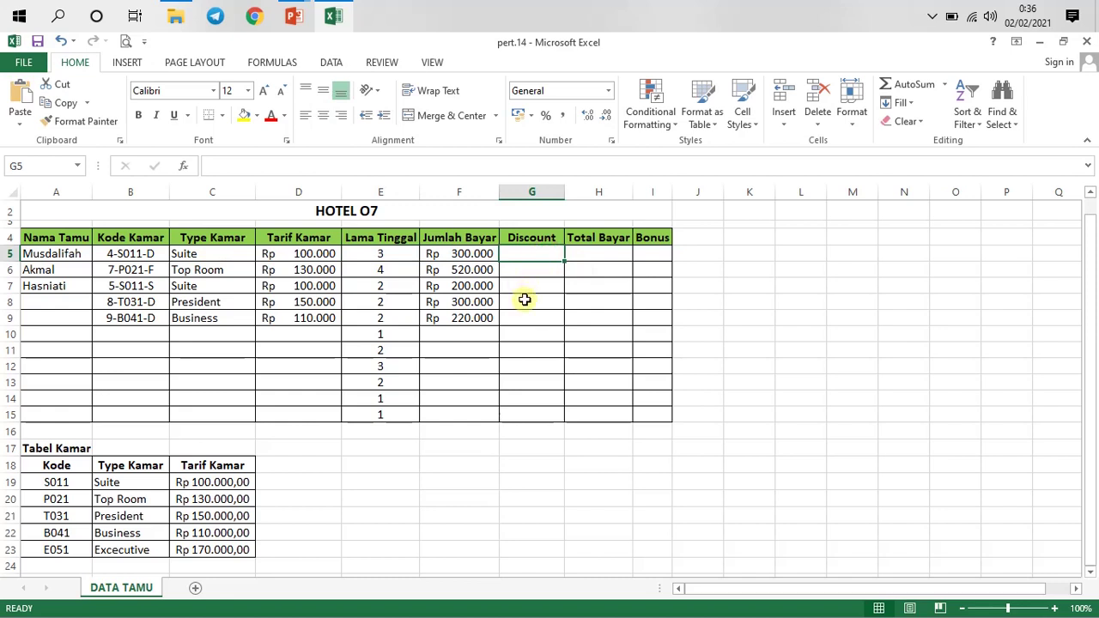
{"action": "left_click", "coordinate": [467, 256]}
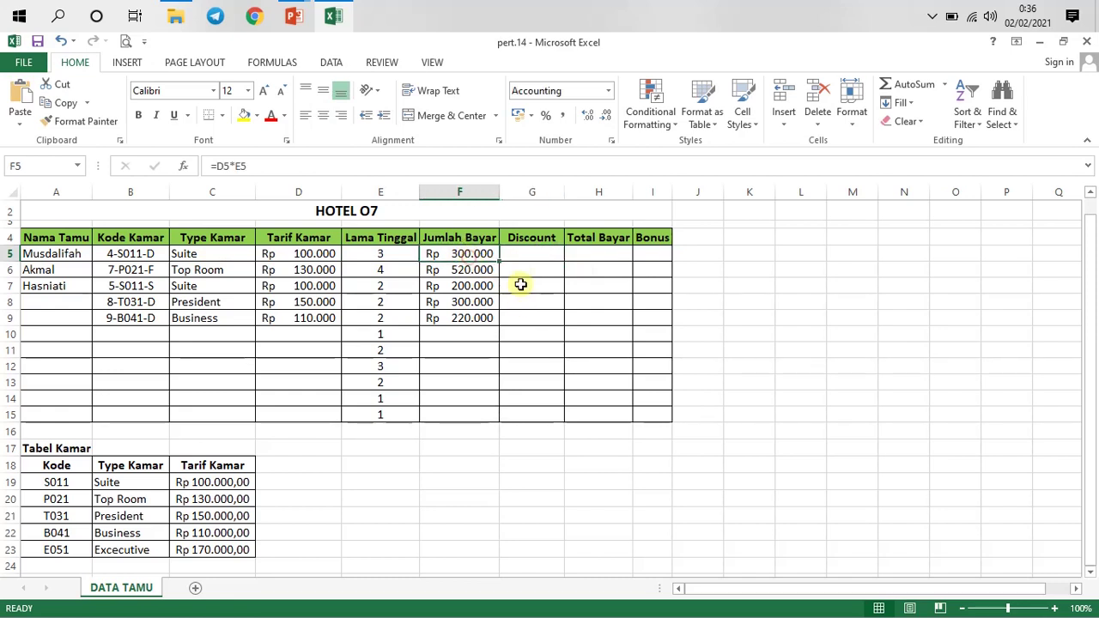
{"action": "left_click", "coordinate": [531, 257]}
{"action": "type", "text": "="}
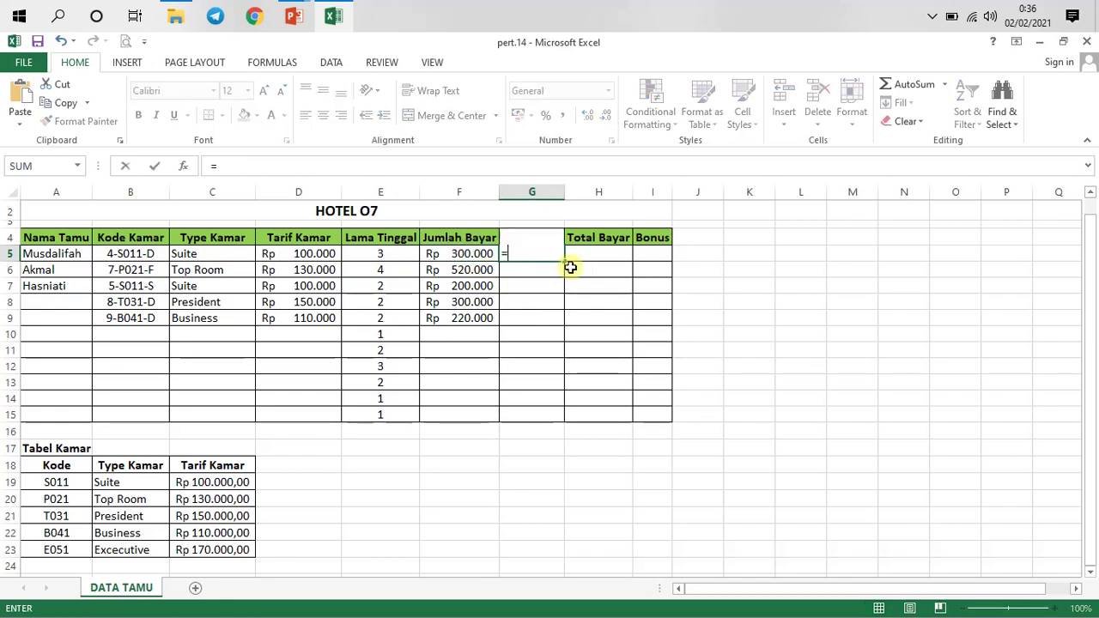
{"action": "type", "text": "if"}
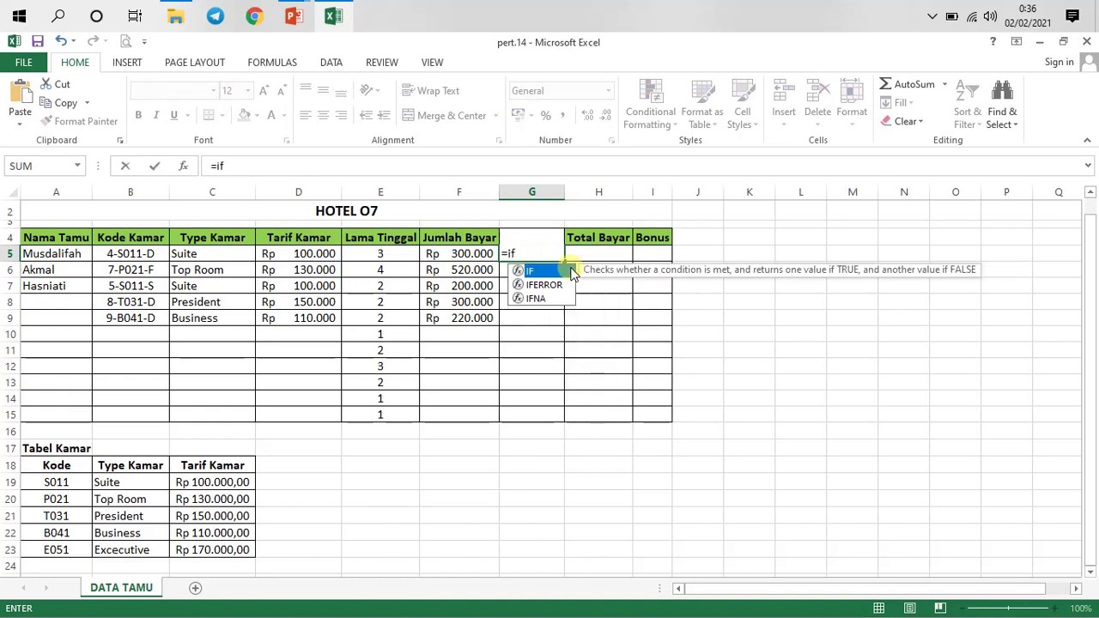
{"action": "double_click", "coordinate": [554, 272]}
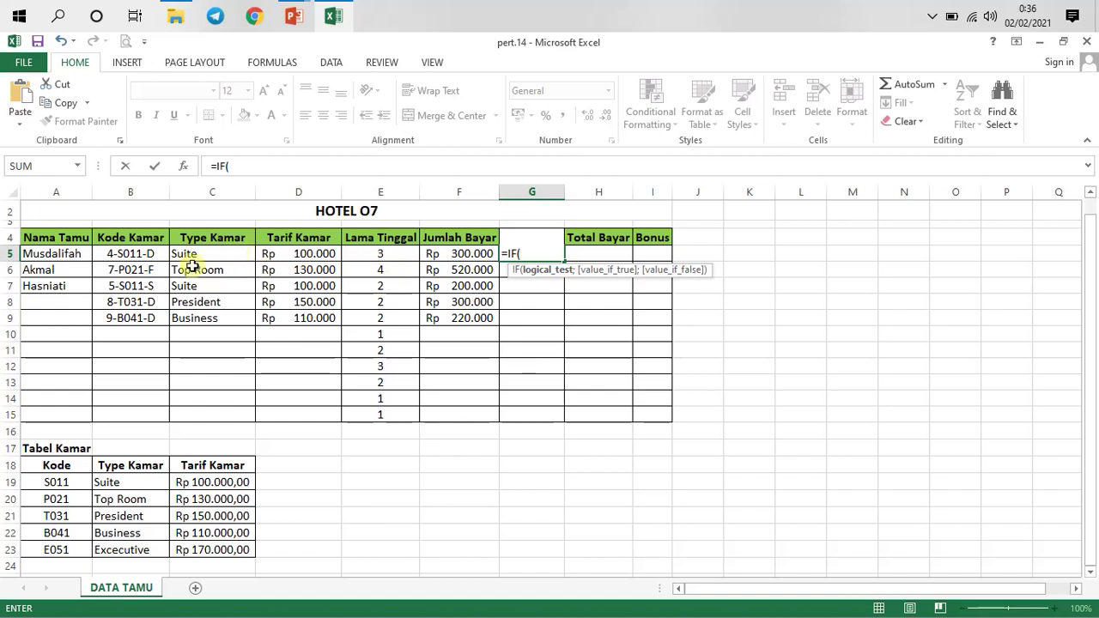
{"action": "type", "text": "or"}
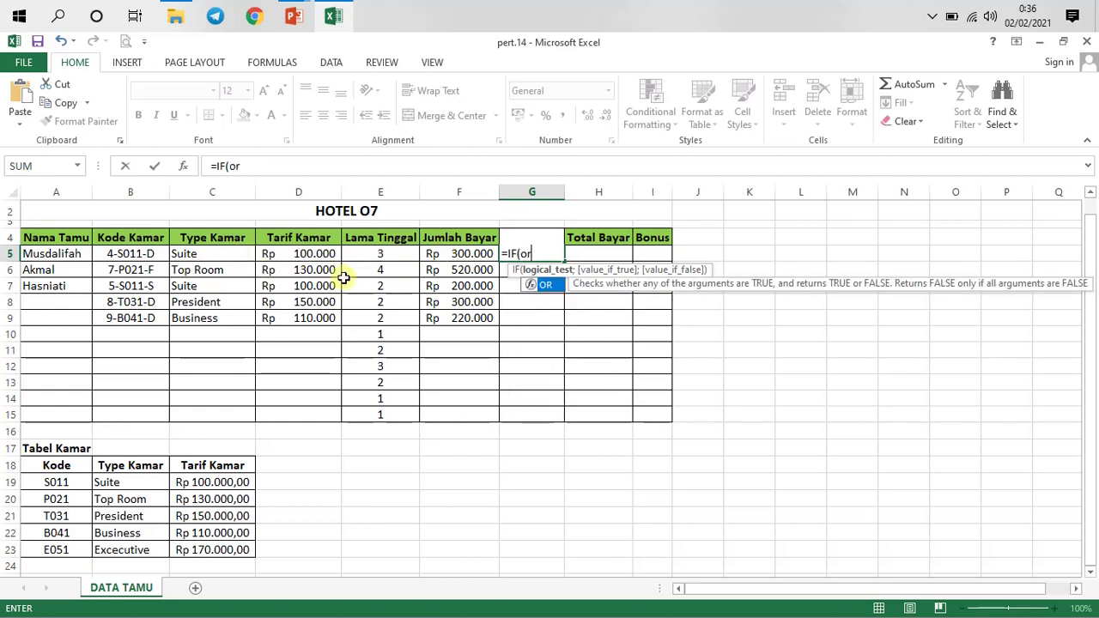
{"action": "double_click", "coordinate": [547, 286]}
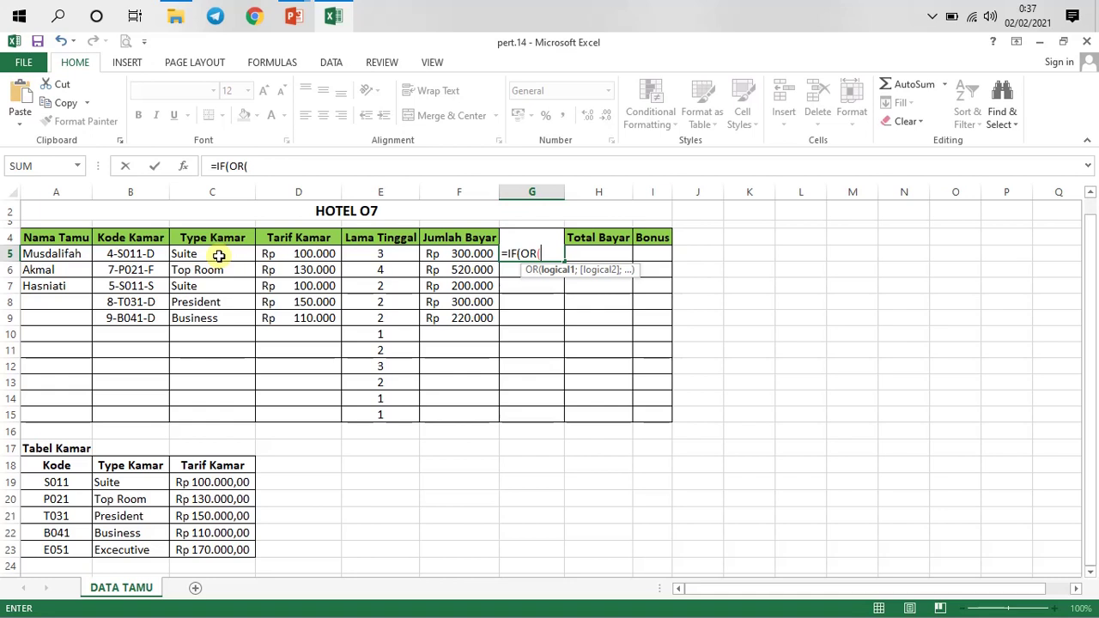
{"action": "left_click", "coordinate": [397, 258]}
{"action": "type", "text": ">"}
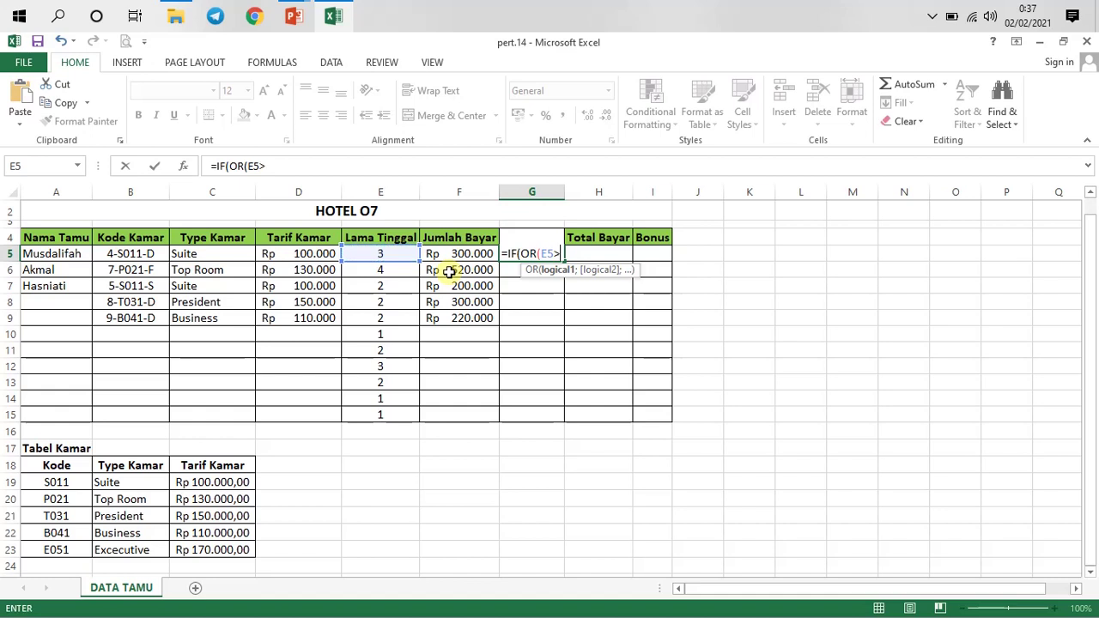
{"action": "type", "text": "3;"}
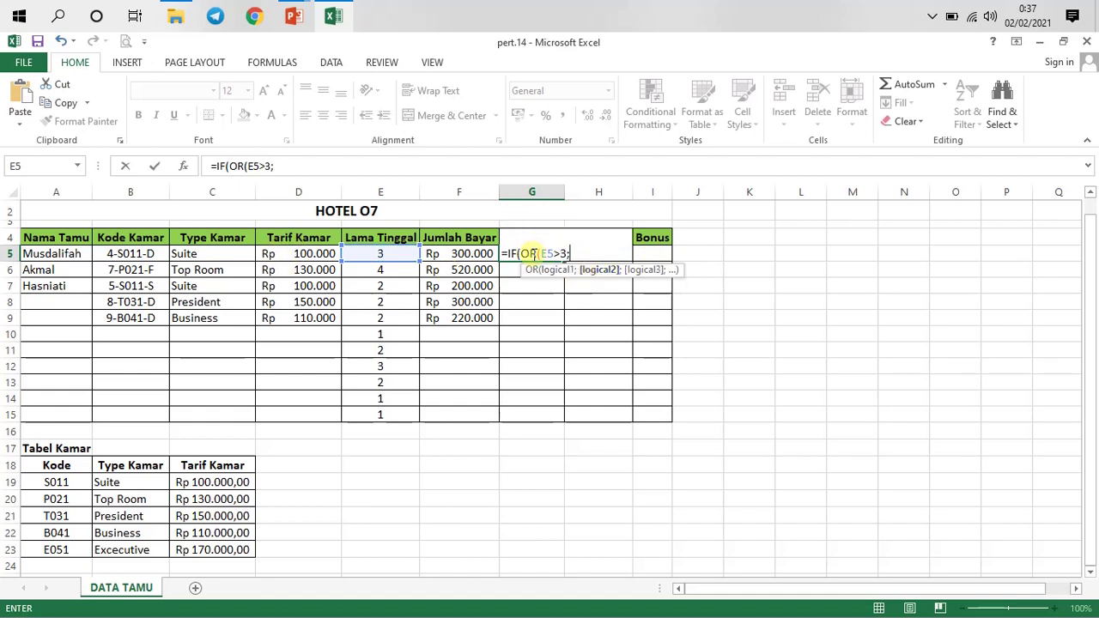
{"action": "left_click", "coordinate": [530, 254]}
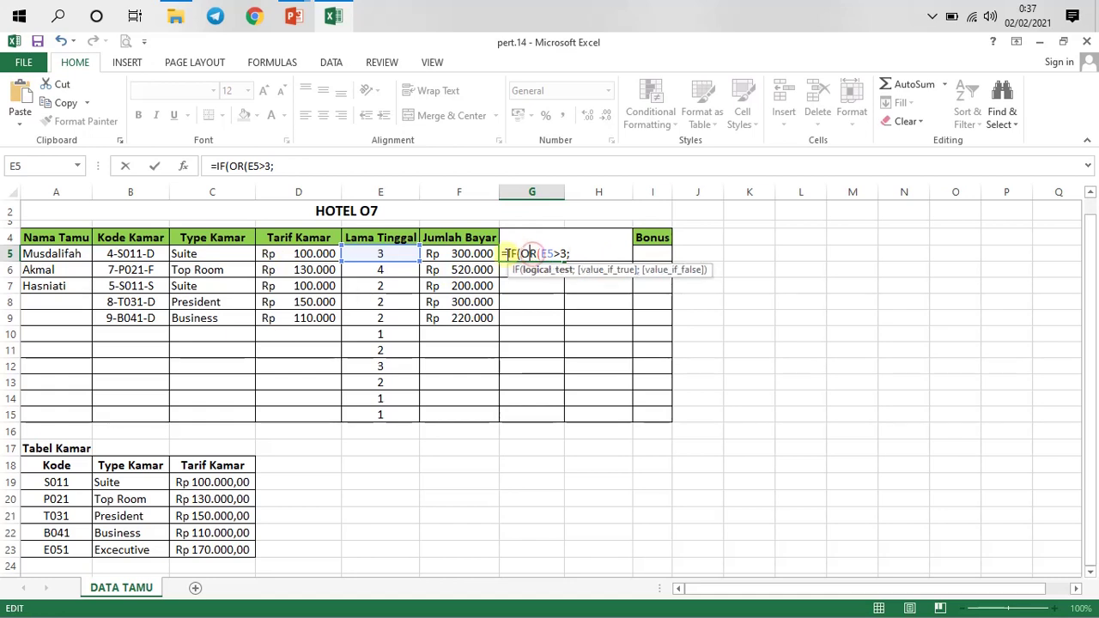
{"action": "left_click", "coordinate": [175, 255]}
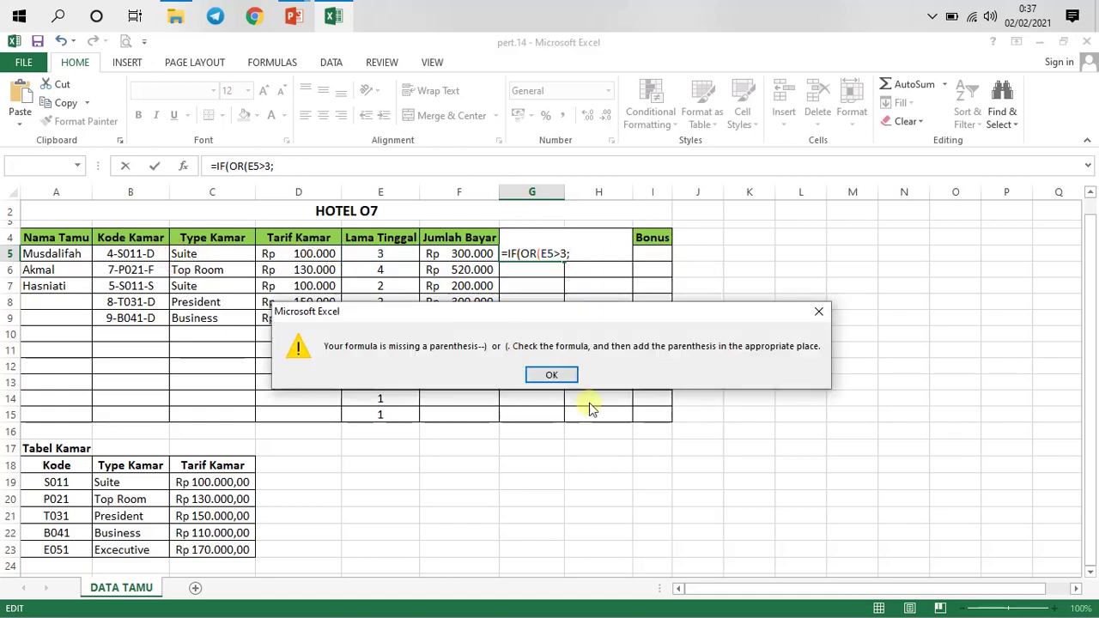
{"action": "left_click", "coordinate": [541, 375]}
{"action": "left_click", "coordinate": [206, 255]}
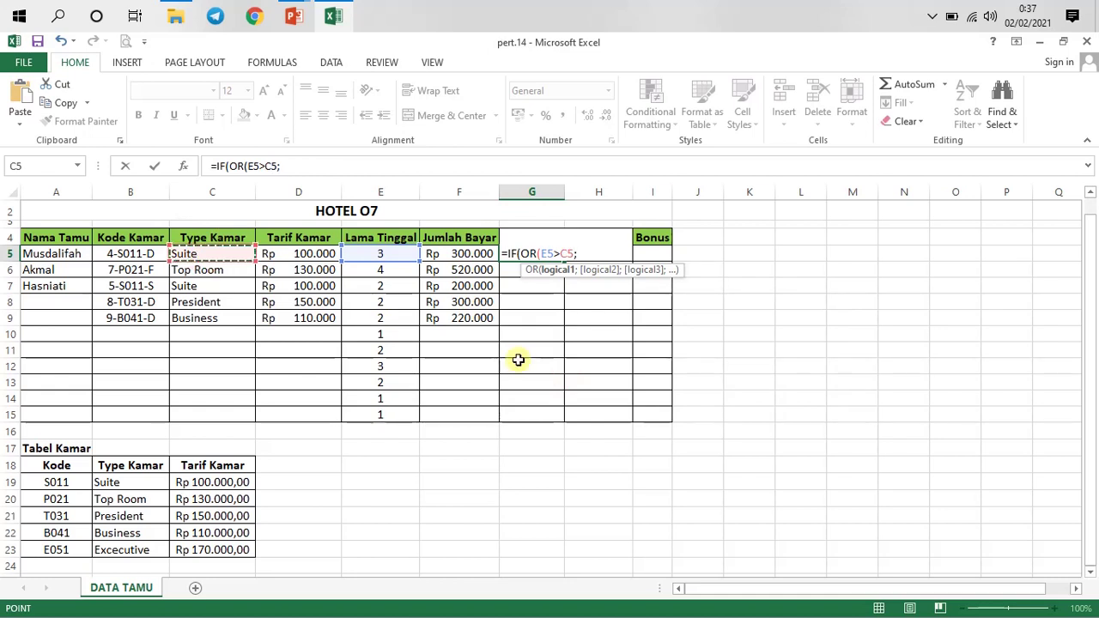
{"action": "key", "text": "BackSpace"}
{"action": "key", "text": "BackSpace"}
{"action": "key", "text": "BackSpace"}
{"action": "type", "text": ";"}
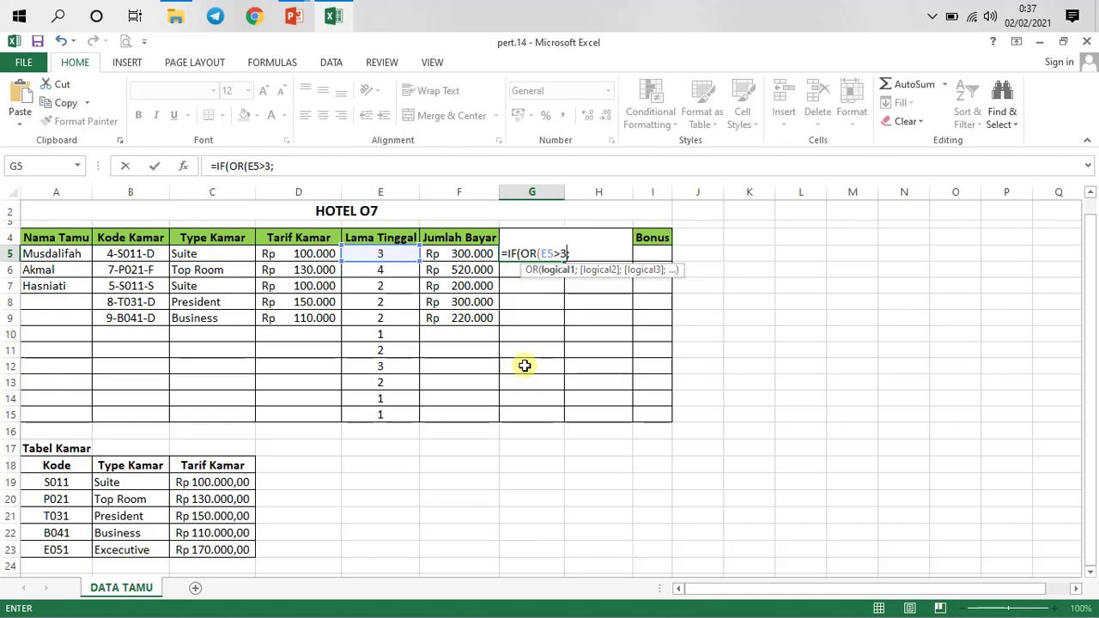
{"action": "left_click", "coordinate": [581, 248]}
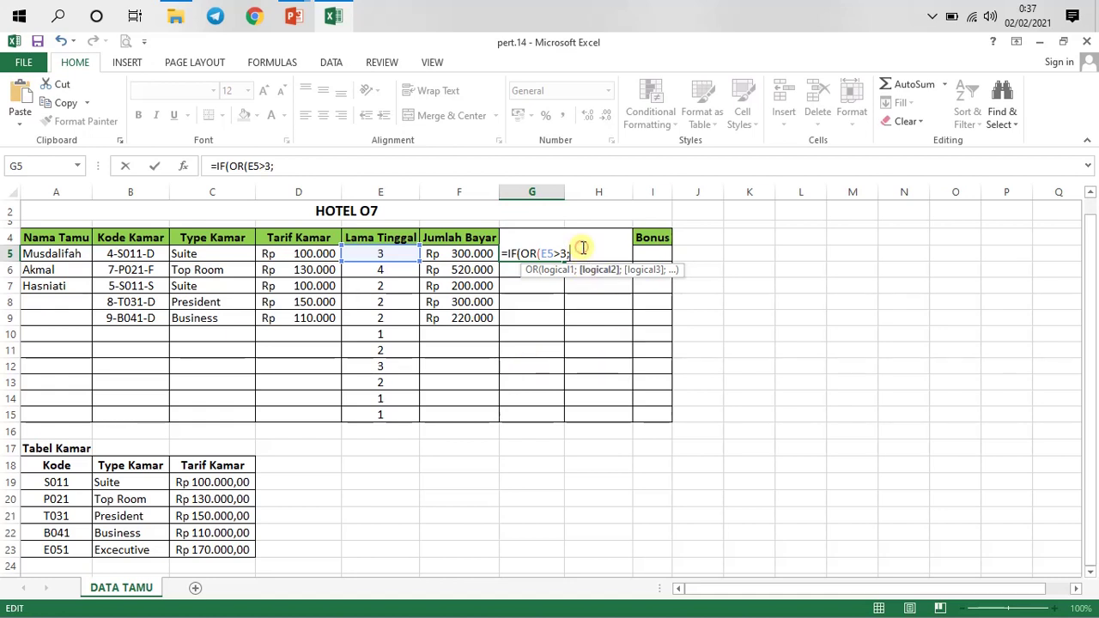
- Complete the G5 formula with the second condition C5="Suite" and 10%*F5 as the value if true
{"action": "left_click", "coordinate": [203, 254]}
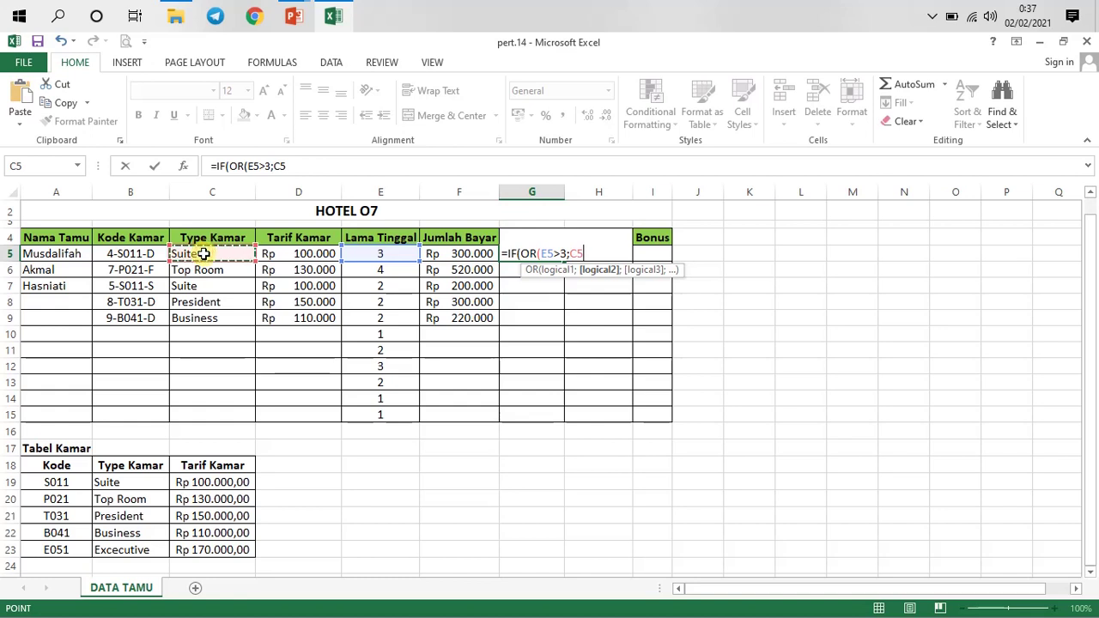
{"action": "type", "text": "=\"Suite"}
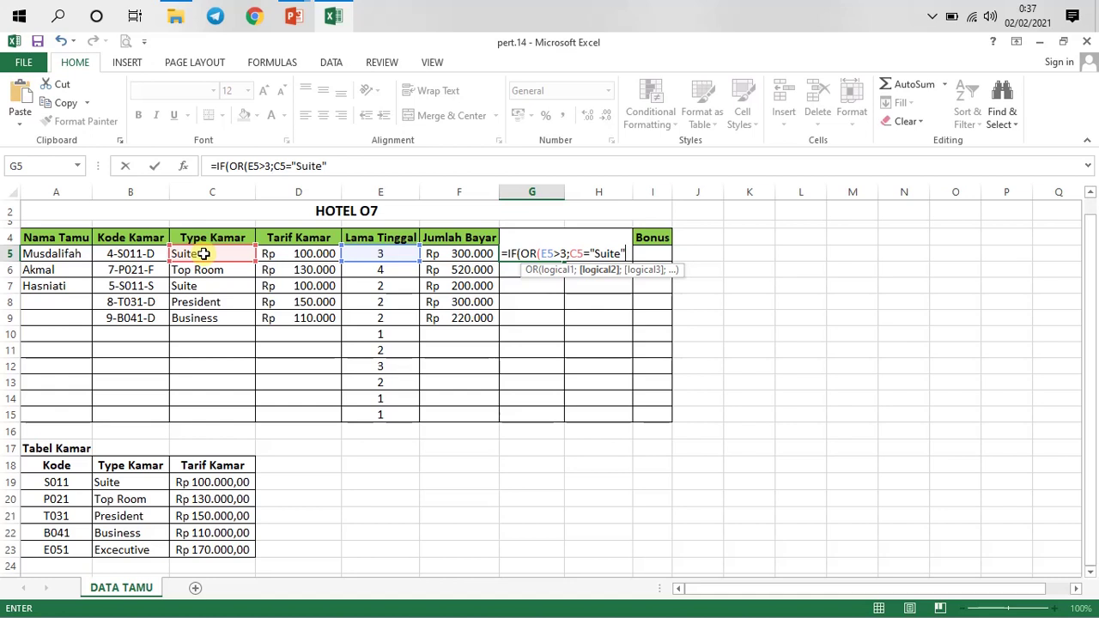
{"action": "type", "text": ");"}
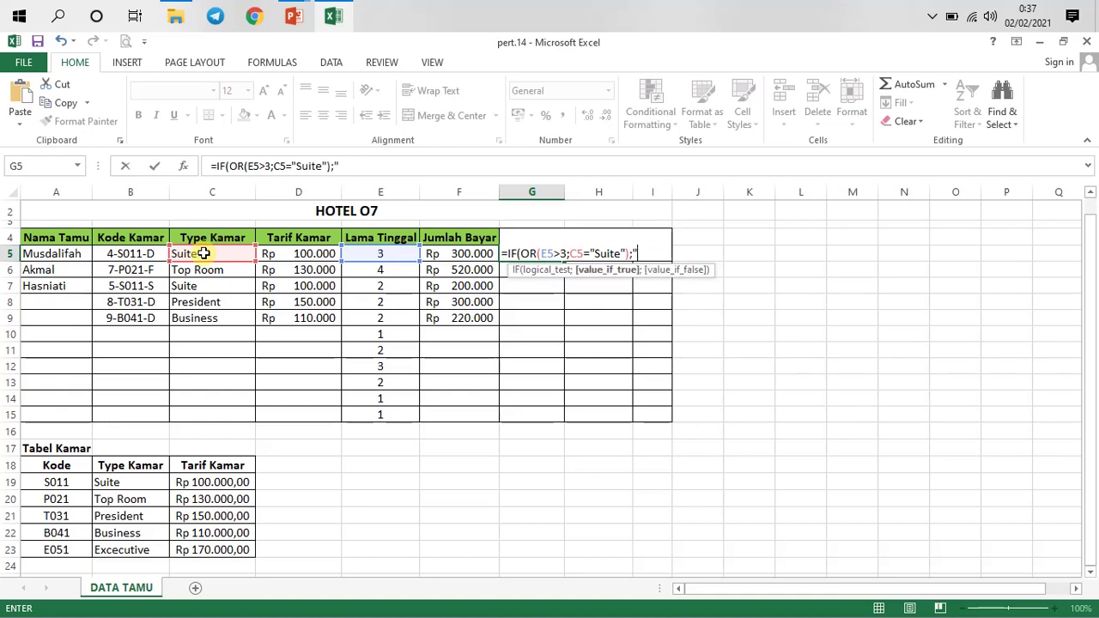
{"action": "type", "text": "10%*"}
{"action": "left_click", "coordinate": [481, 251]}
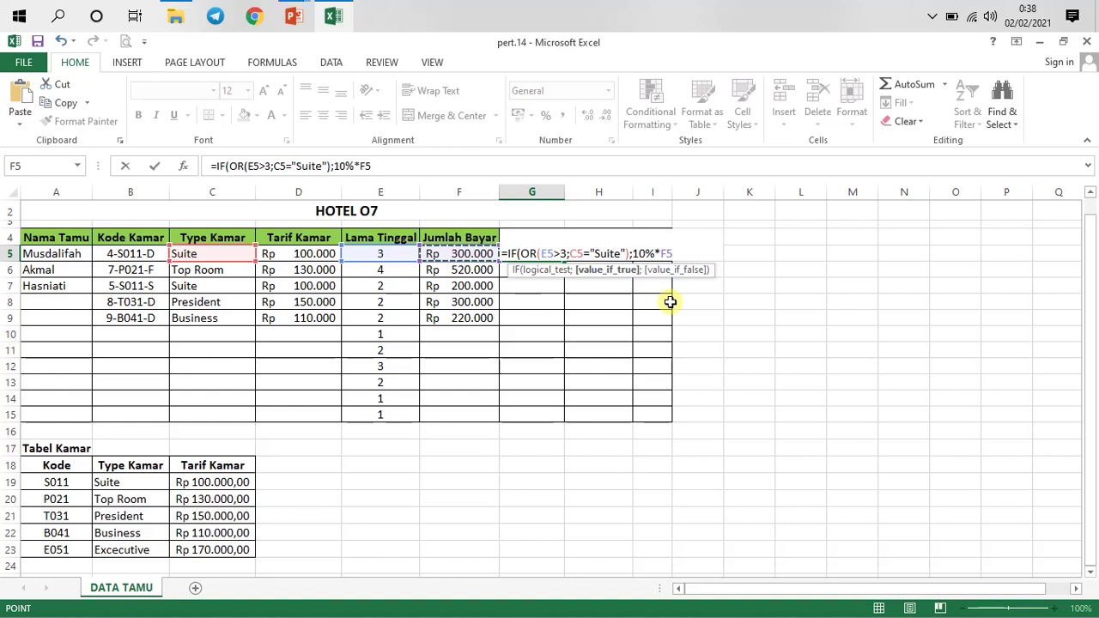
{"action": "key", "text": "Return"}
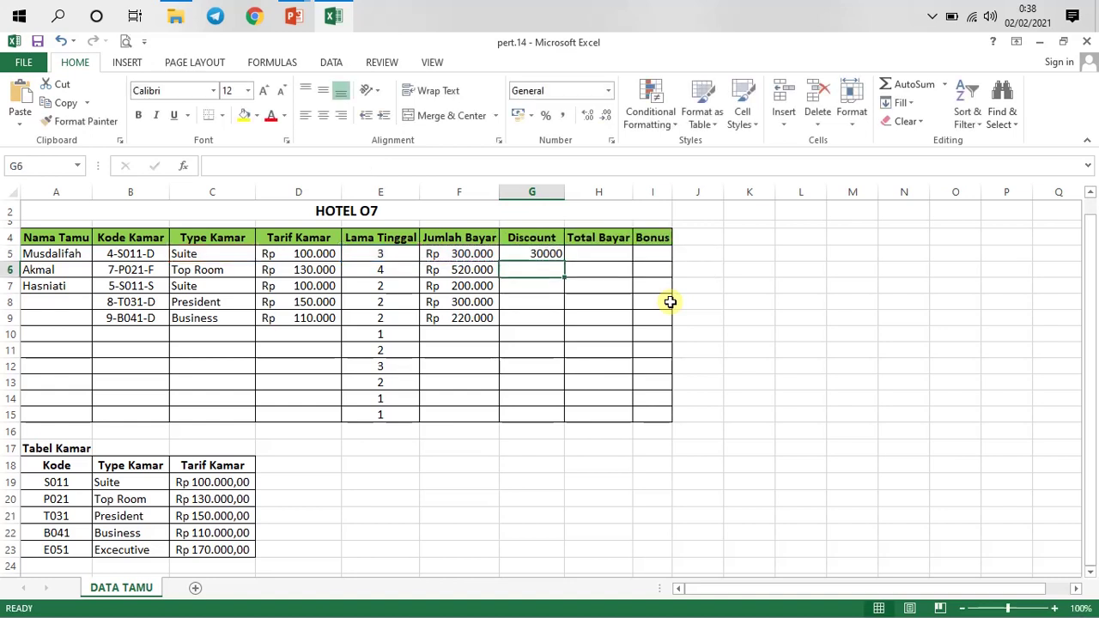
- Format G5 as Rupiah accounting currency without decimals and fit the Discount column's width to its contents
{"action": "left_click", "coordinate": [534, 255]}
{"action": "left_click", "coordinate": [531, 116]}
{"action": "left_click", "coordinate": [562, 129]}
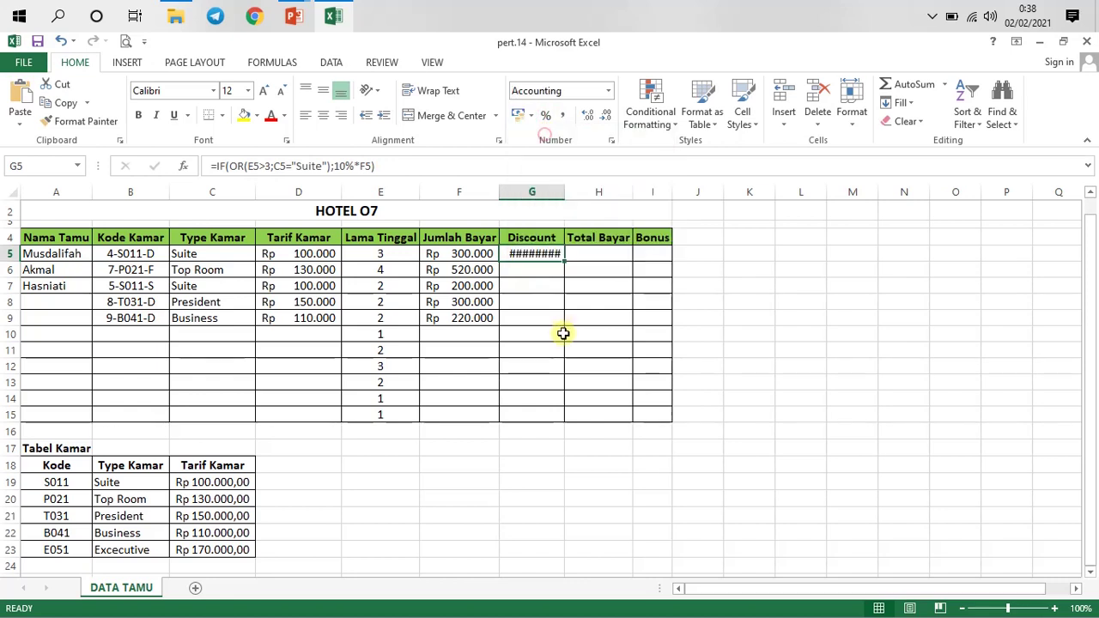
{"action": "double_click", "coordinate": [565, 192]}
{"action": "left_click", "coordinate": [605, 115]}
{"action": "left_click", "coordinate": [604, 115]}
{"action": "left_click", "coordinate": [564, 282]}
{"action": "left_click", "coordinate": [567, 255]}
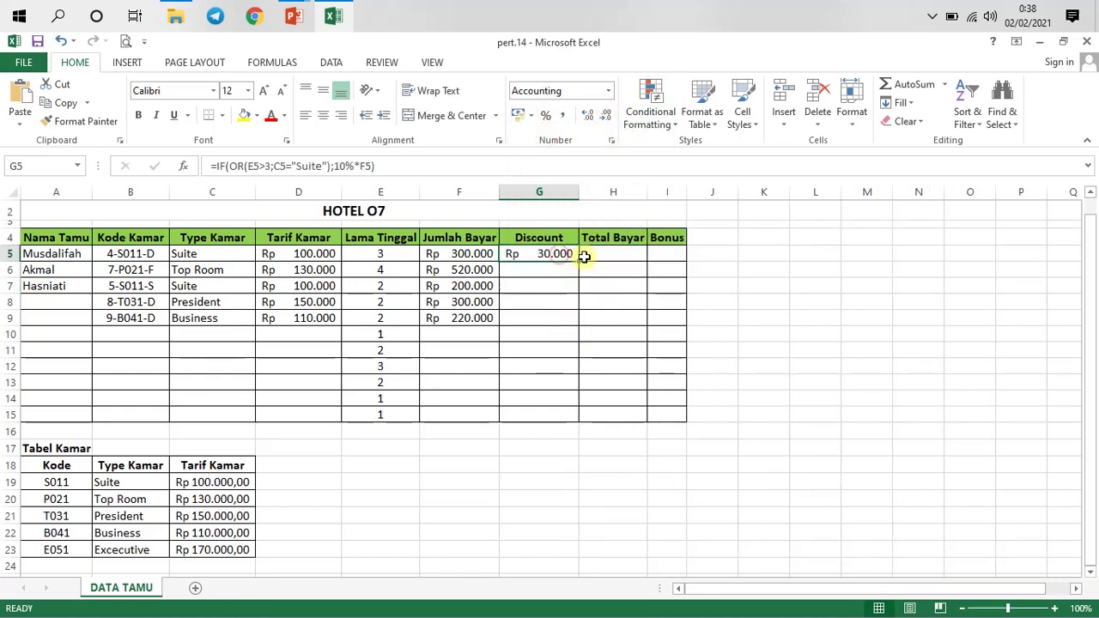
- Fill the Discount formula from G5 down to G9 and check the filled cells against Lama Tinggal
{"action": "left_click_drag", "start_coordinate": [580, 262], "coordinate": [576, 326]}
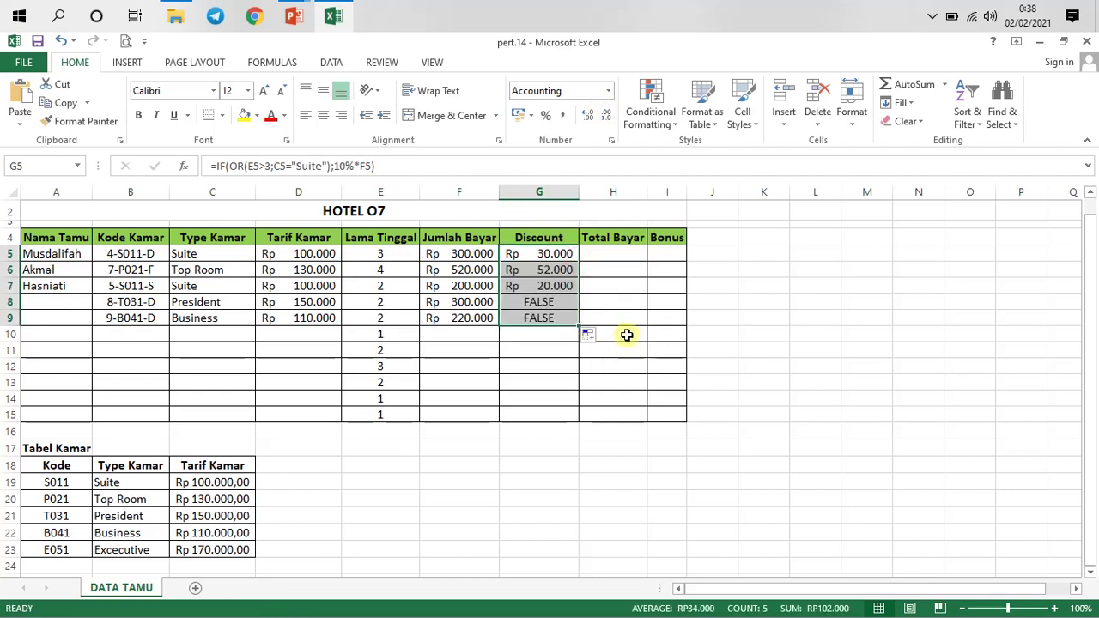
{"action": "left_click", "coordinate": [380, 285]}
{"action": "left_click", "coordinate": [539, 302]}
{"action": "left_click", "coordinate": [544, 285]}
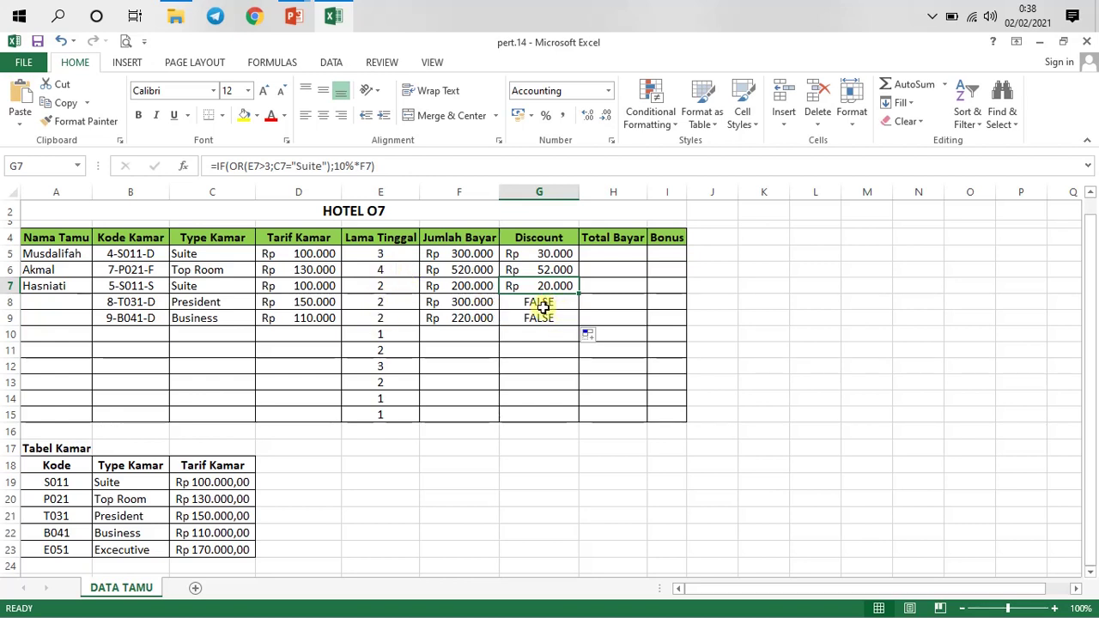
- Add 0 as the value if false to the G5 formula and fill it down to G9
{"action": "left_click", "coordinate": [544, 253]}
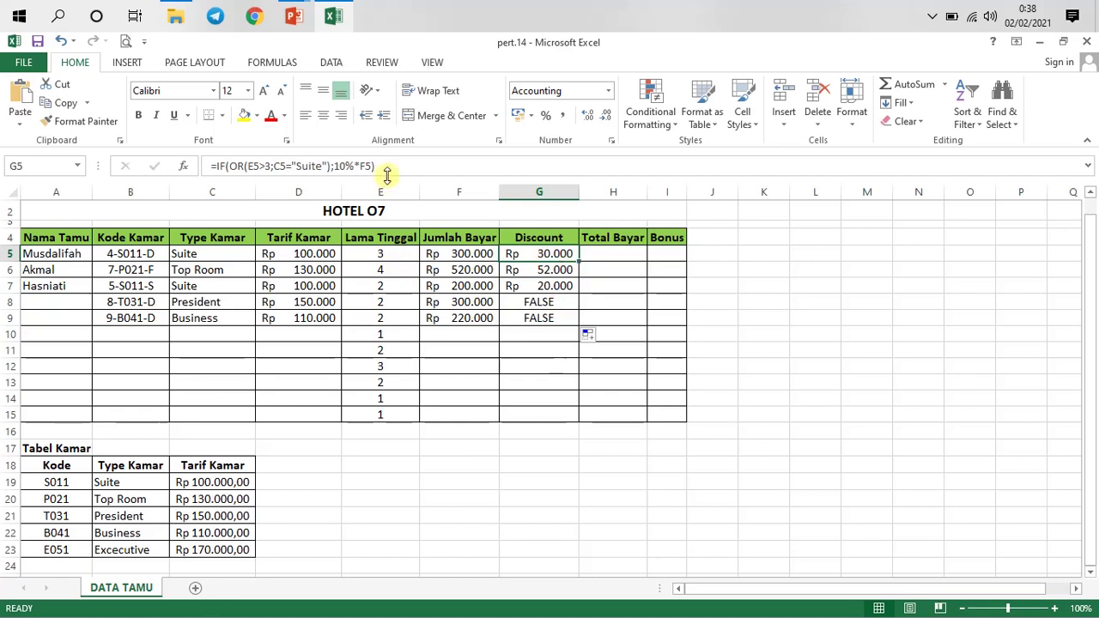
{"action": "double_click", "coordinate": [544, 253]}
{"action": "left_click", "coordinate": [669, 253]}
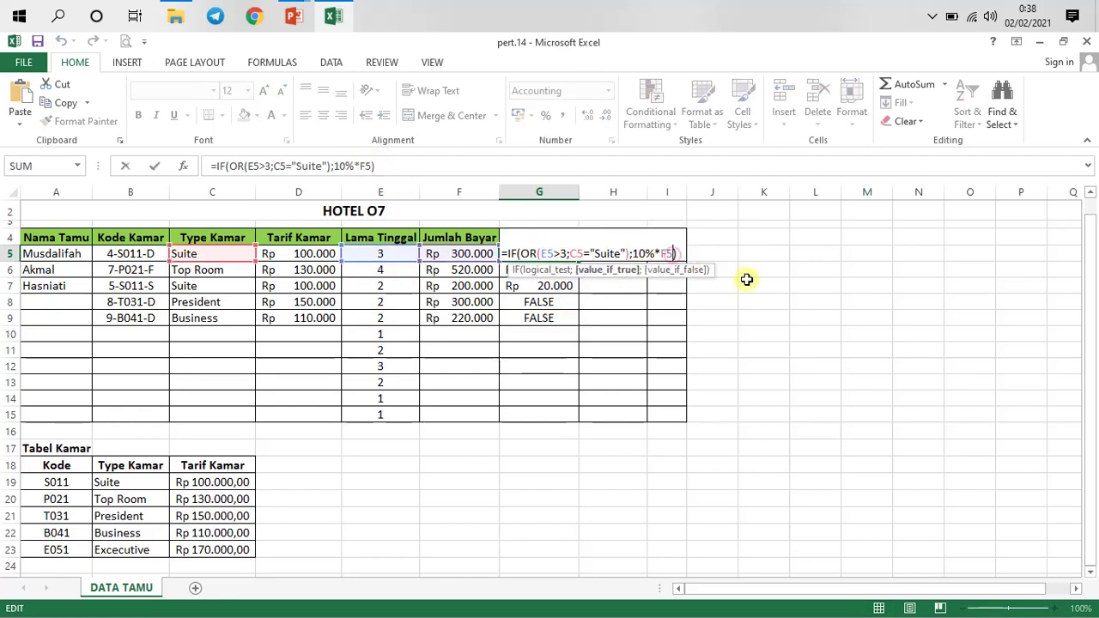
{"action": "type", "text": ";0"}
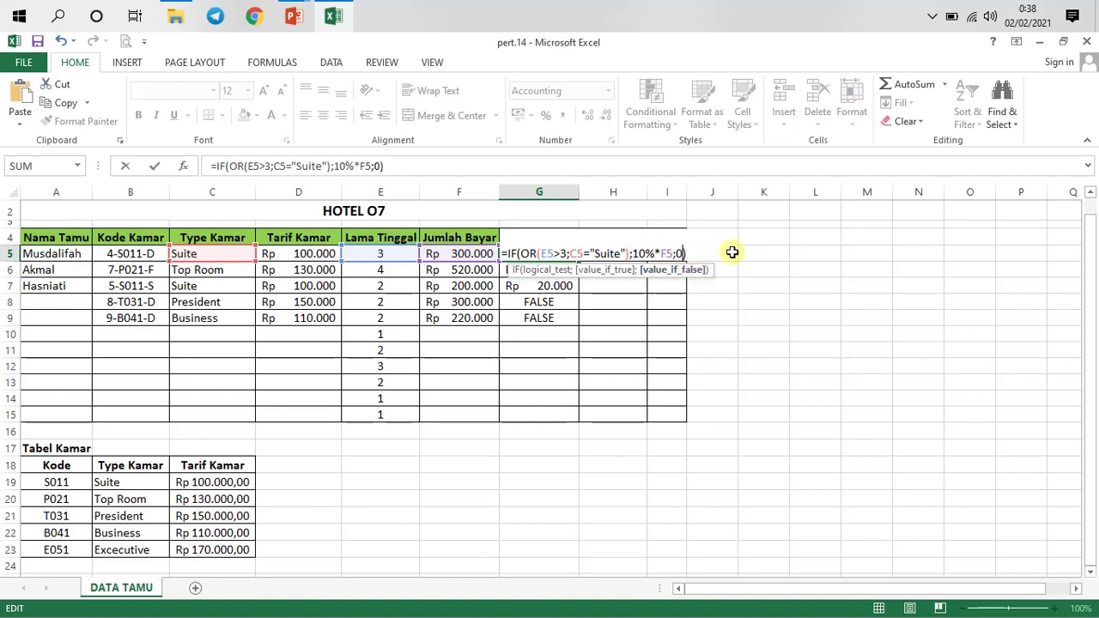
{"action": "key", "text": "Return"}
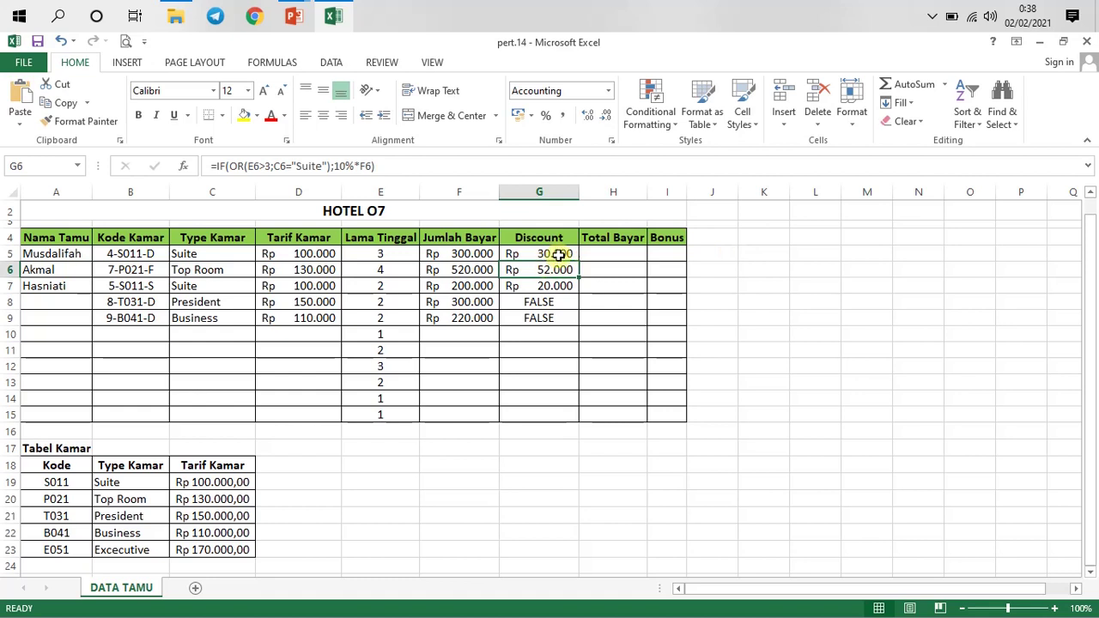
{"action": "left_click", "coordinate": [558, 254]}
{"action": "left_click_drag", "start_coordinate": [579, 261], "coordinate": [572, 326]}
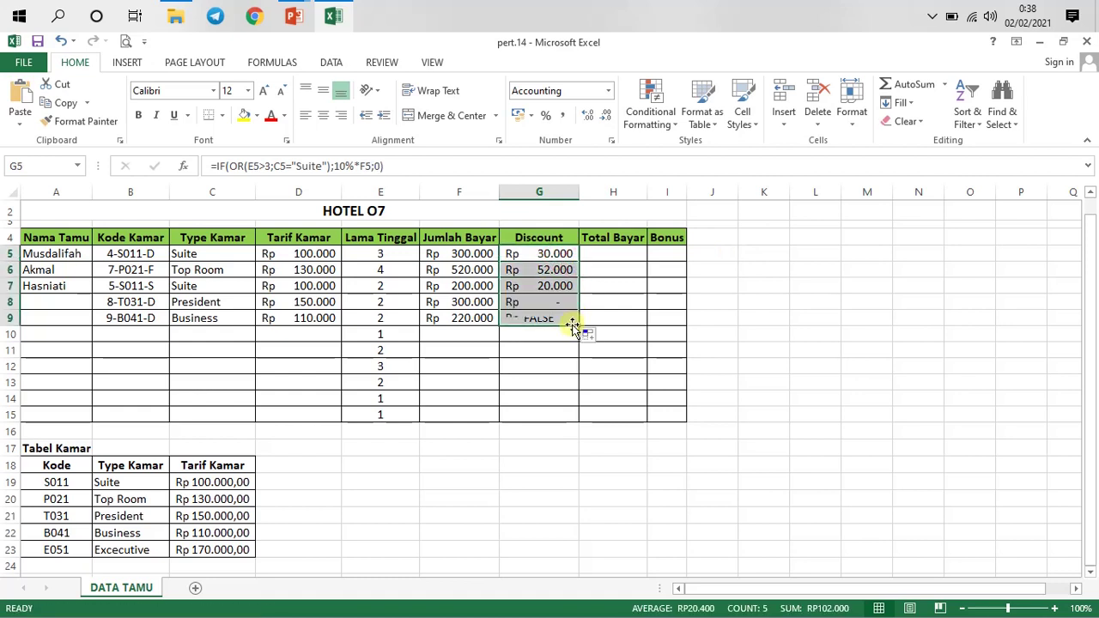
- Examine the IF and OR formulas and their results in the Discount cells G5 to G9
{"action": "left_click", "coordinate": [556, 302]}
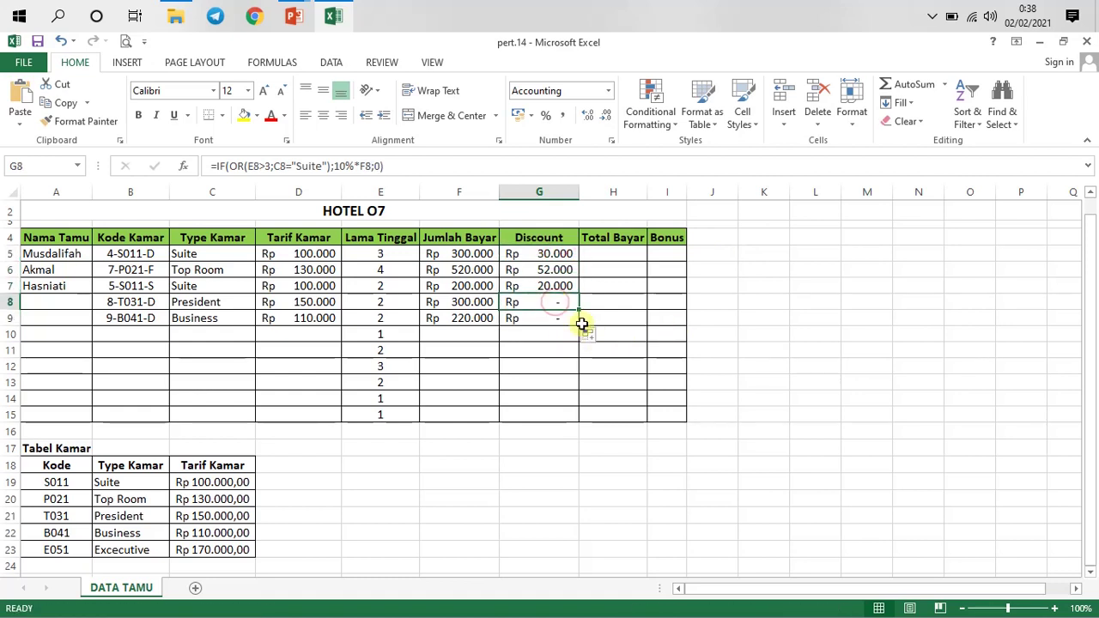
{"action": "left_click", "coordinate": [376, 168]}
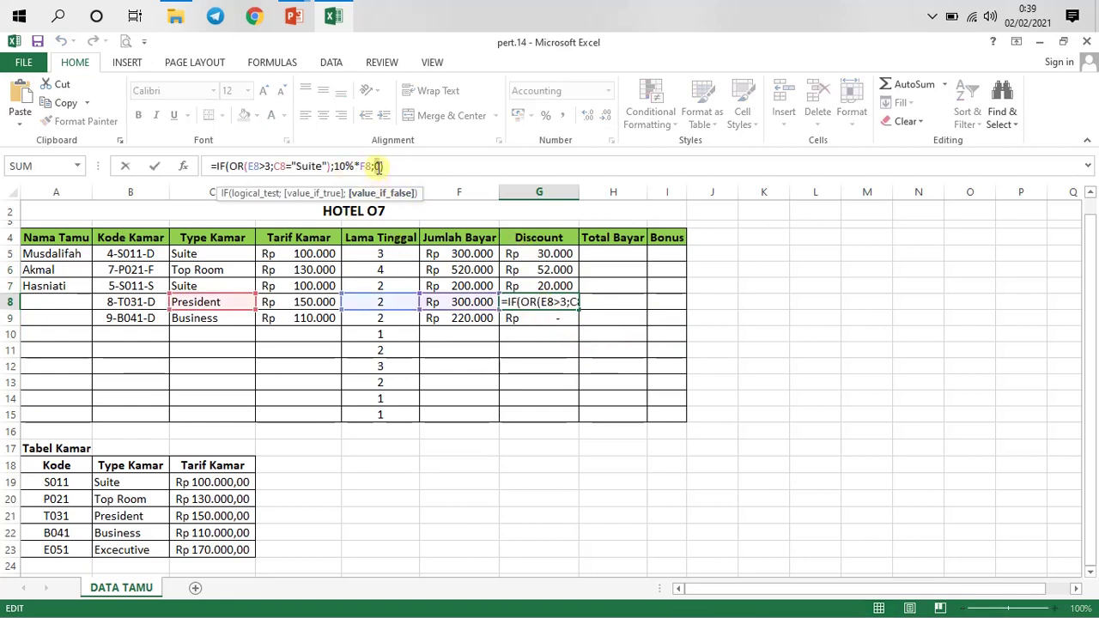
{"action": "key", "text": "ctrl+Return"}
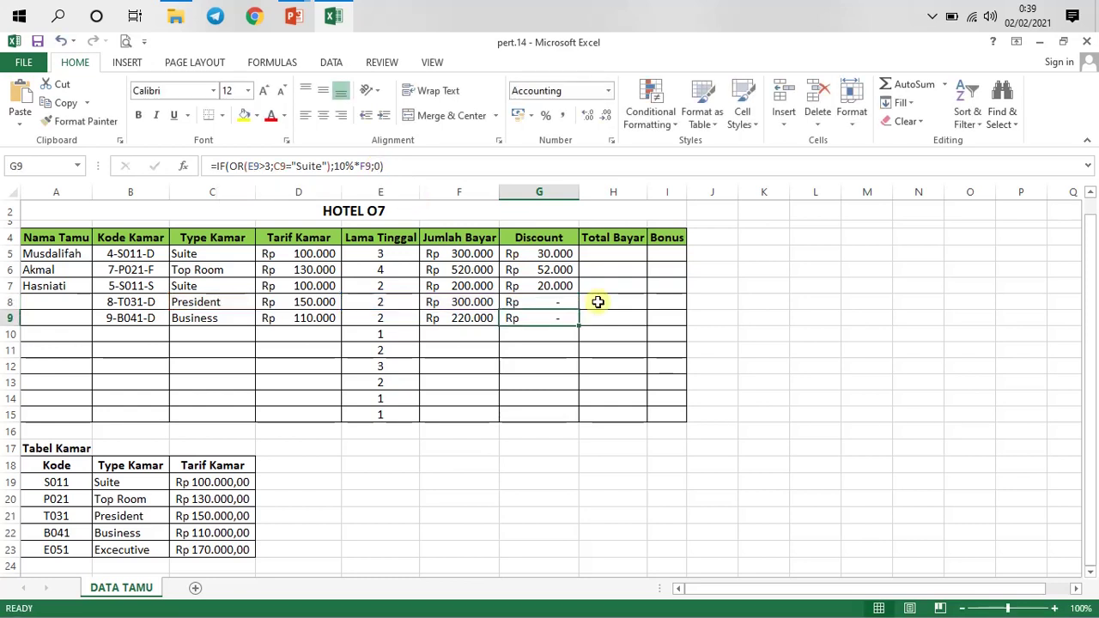
{"action": "left_click", "coordinate": [554, 270]}
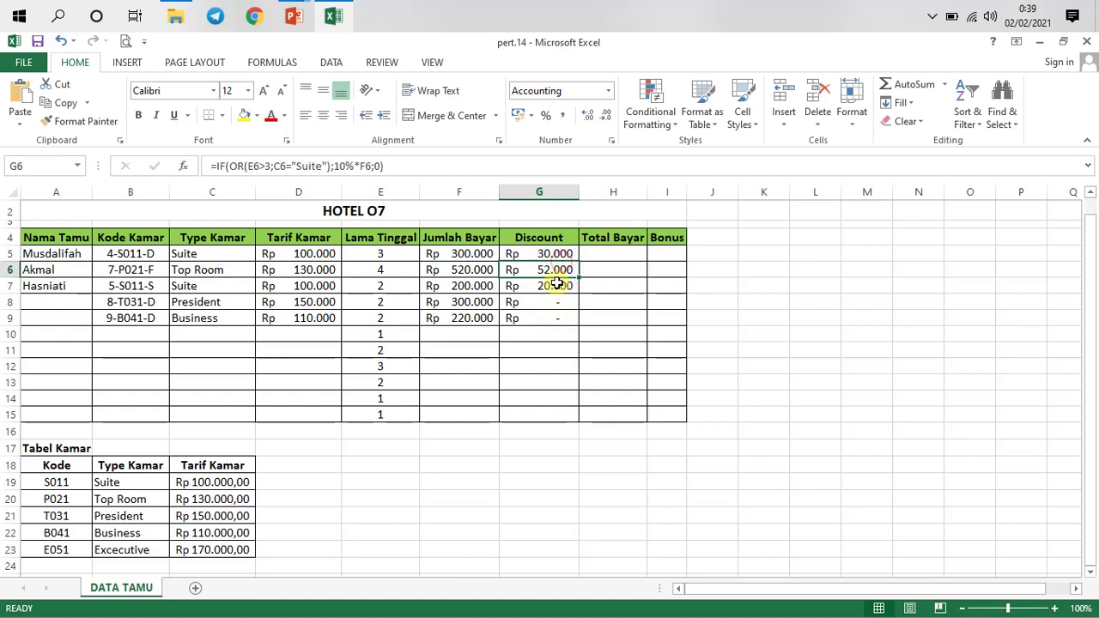
{"action": "left_click", "coordinate": [559, 285]}
{"action": "left_click", "coordinate": [559, 271]}
{"action": "left_click", "coordinate": [544, 253]}
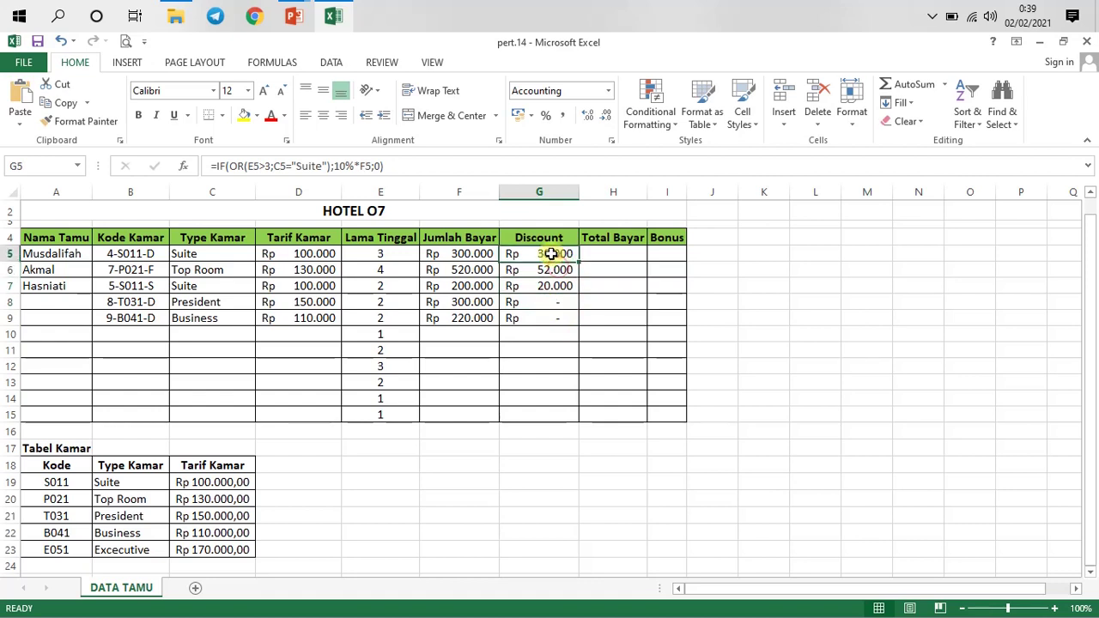
{"action": "left_click", "coordinate": [557, 302]}
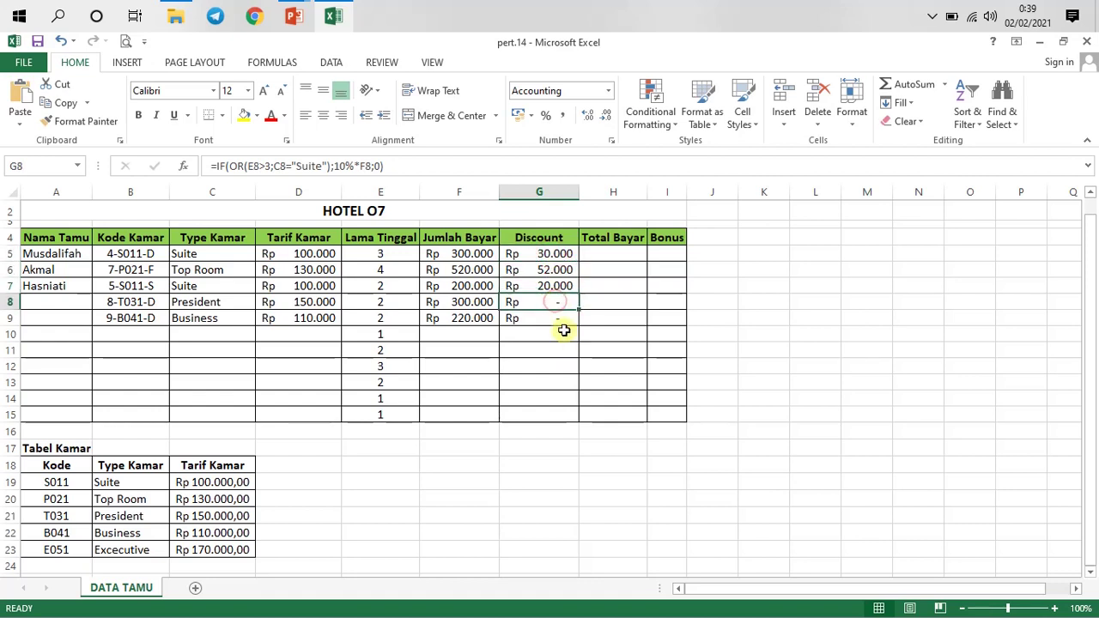
{"action": "left_click", "coordinate": [561, 319]}
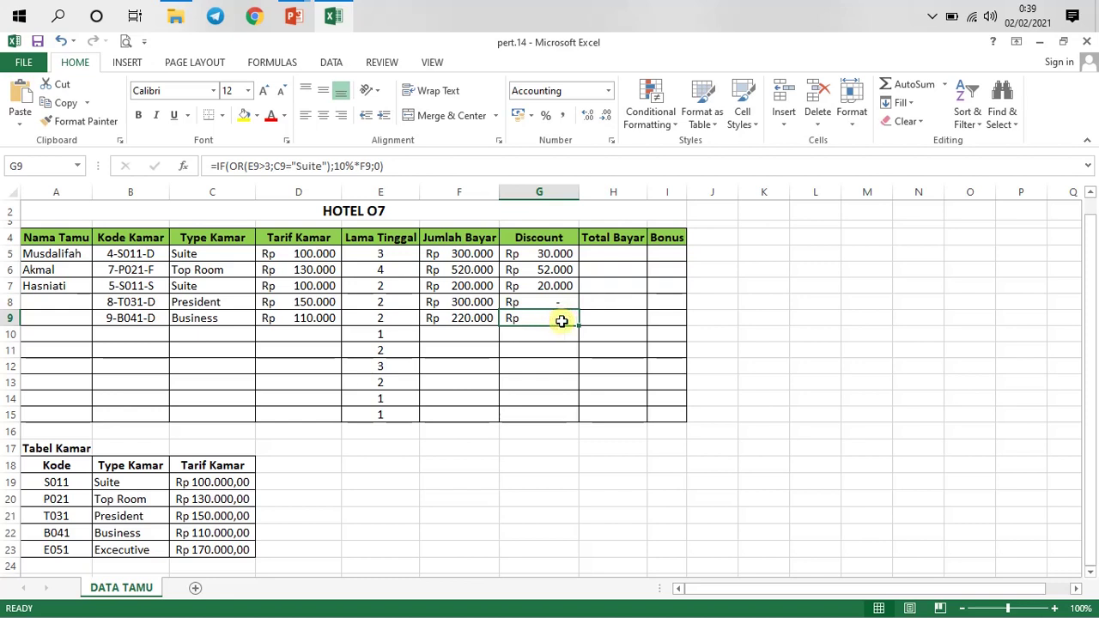
- Compare the Discount results in rows 5 to 9 with each guest's room type, length of stay and Jumlah Bayar
{"action": "left_click", "coordinate": [559, 302]}
{"action": "left_click", "coordinate": [554, 285]}
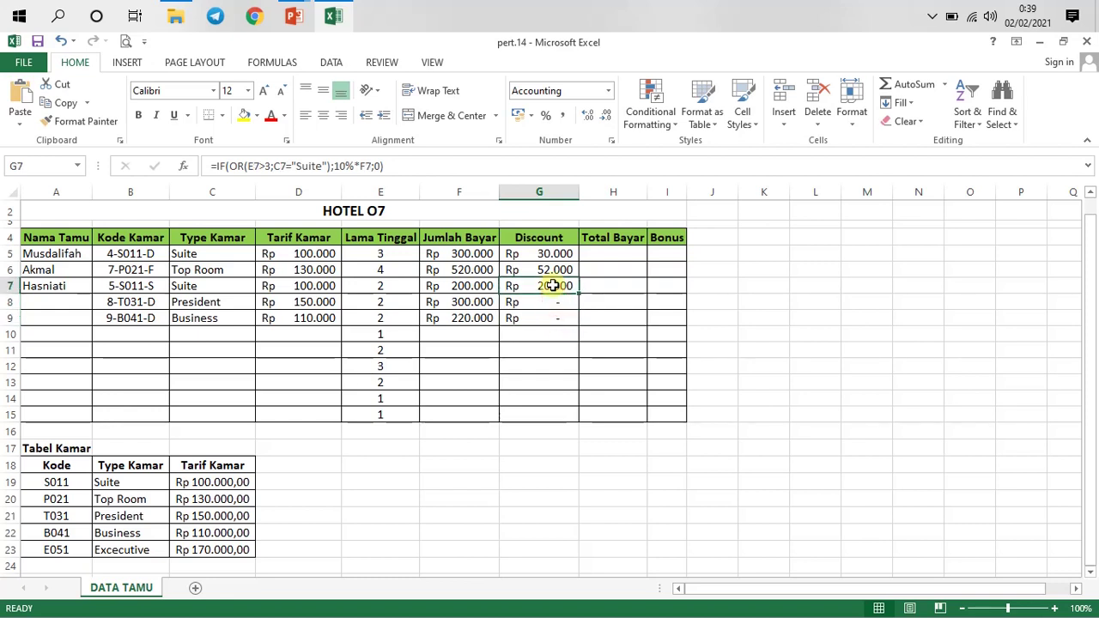
{"action": "left_click_drag", "start_coordinate": [458, 287], "coordinate": [539, 275]}
{"action": "left_click", "coordinate": [289, 309]}
{"action": "left_click_drag", "start_coordinate": [215, 292], "coordinate": [404, 269]}
{"action": "left_click", "coordinate": [532, 271]}
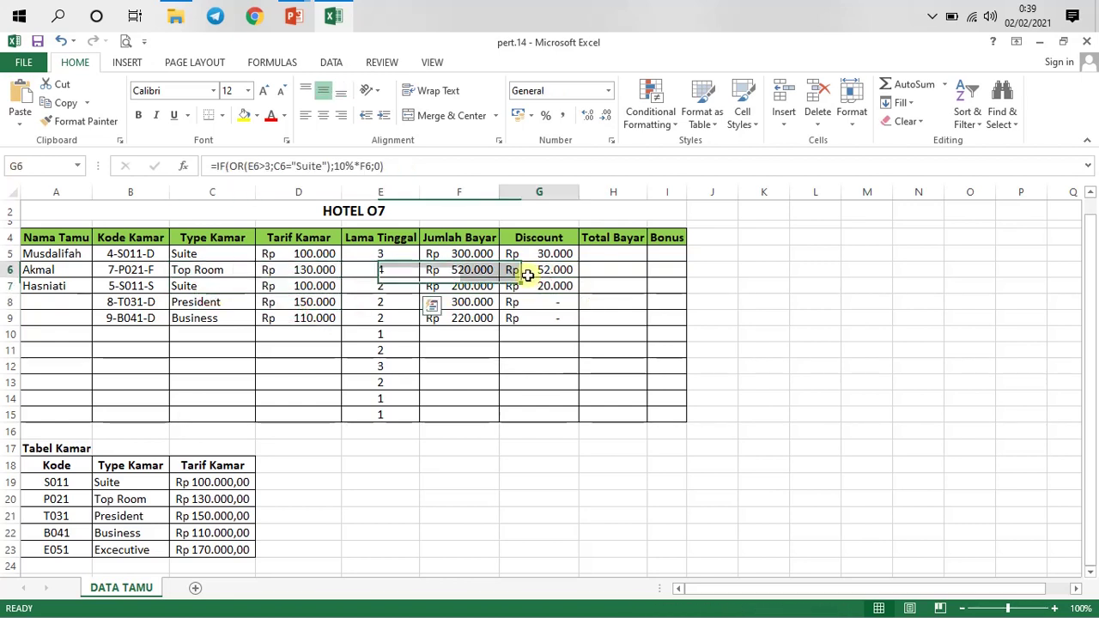
{"action": "left_click", "coordinate": [196, 257]}
{"action": "left_click", "coordinate": [556, 302]}
{"action": "left_click", "coordinate": [558, 317]}
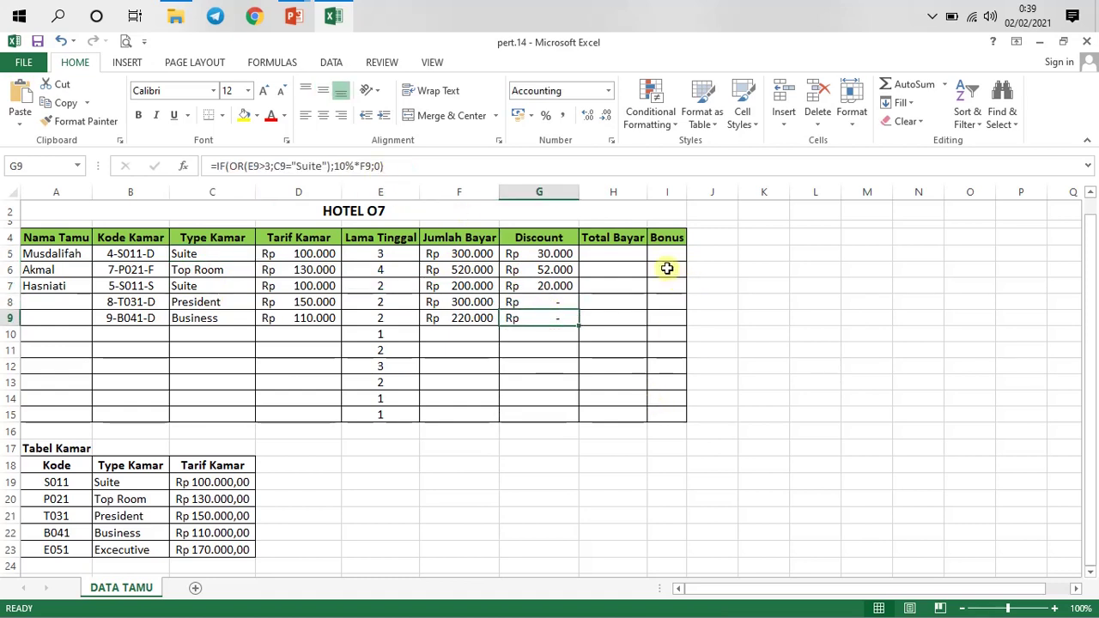
- Widen the Bonus column and calculate Total Bayar in H5 with the formula =F5-G5
{"action": "left_click_drag", "start_coordinate": [687, 191], "coordinate": [715, 191]}
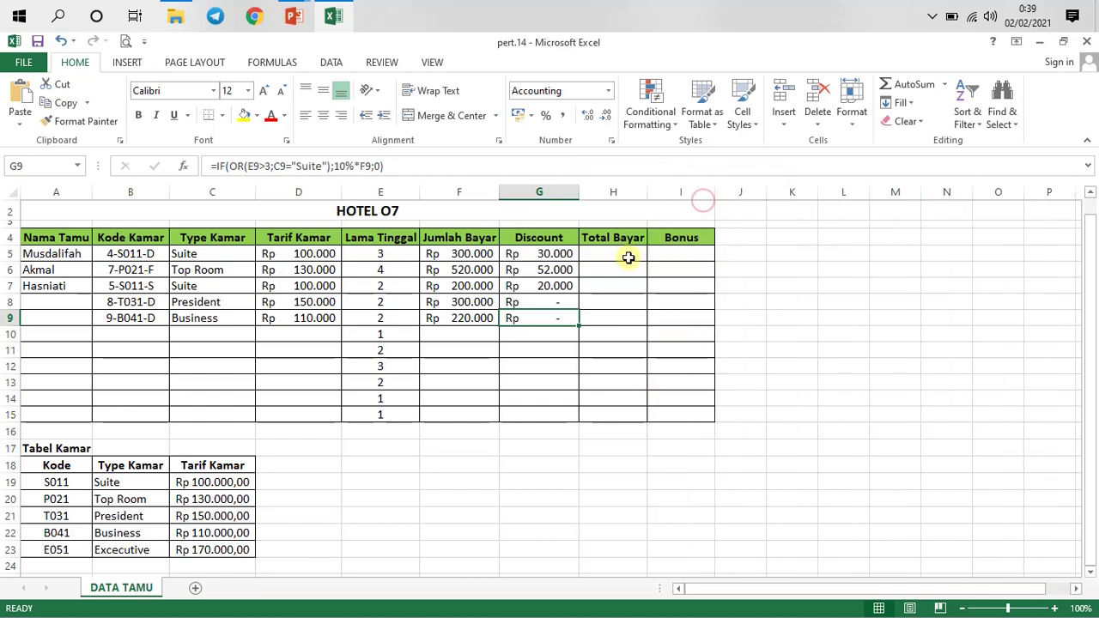
{"action": "left_click", "coordinate": [623, 256]}
{"action": "type", "text": "="}
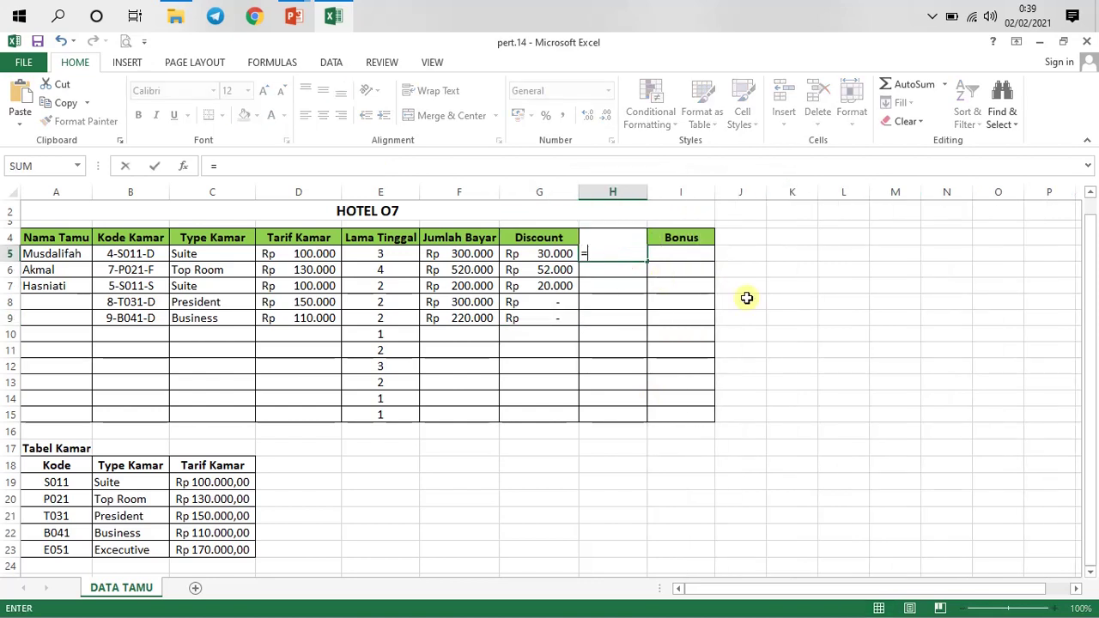
{"action": "left_click", "coordinate": [473, 255]}
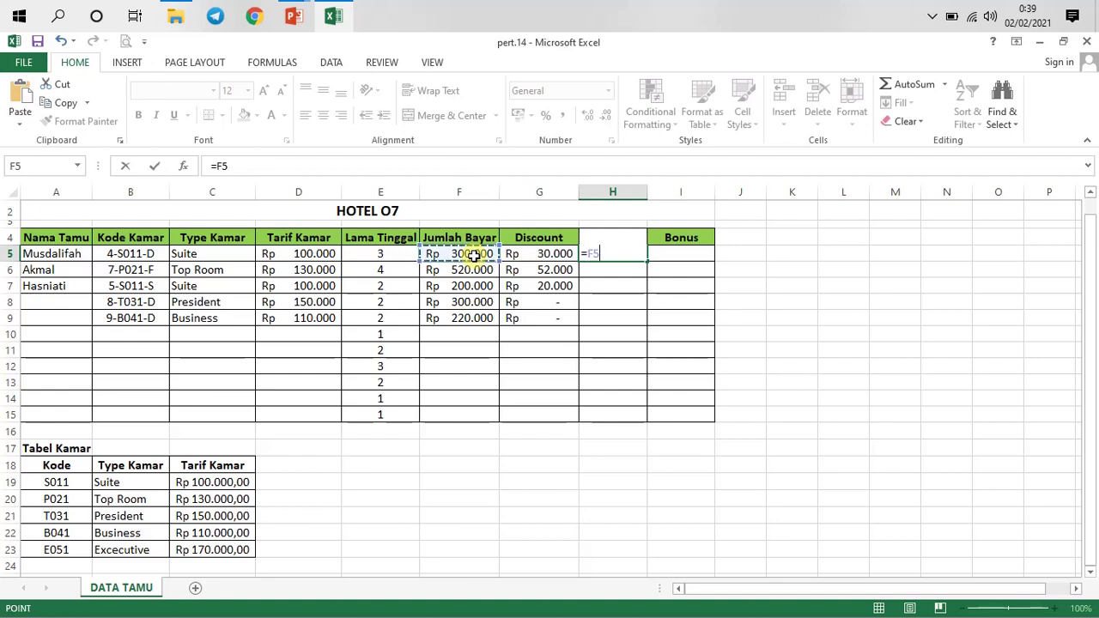
{"action": "type", "text": "-"}
{"action": "left_click", "coordinate": [531, 254]}
{"action": "key", "text": "Return"}
{"action": "key", "text": "Up"}
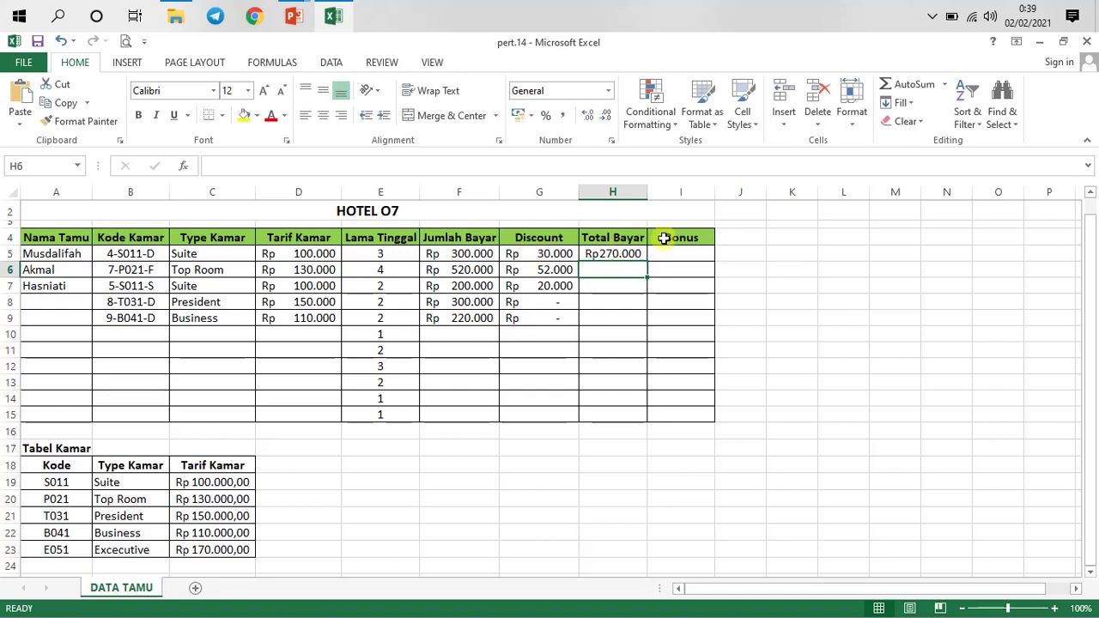
- Fill the Total Bayar formula from H5 down to H9 and widen the Bonus column further
{"action": "left_click", "coordinate": [663, 252]}
{"action": "left_click", "coordinate": [638, 253]}
{"action": "left_click_drag", "start_coordinate": [645, 263], "coordinate": [643, 322]}
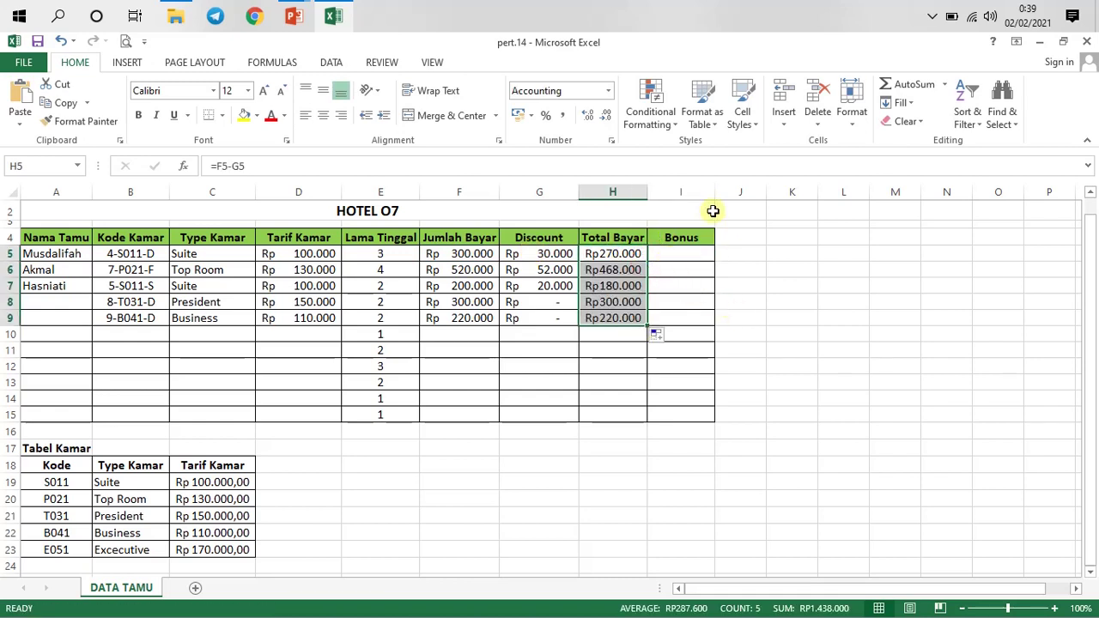
{"action": "left_click_drag", "start_coordinate": [716, 191], "coordinate": [743, 190]}
{"action": "left_click", "coordinate": [702, 270]}
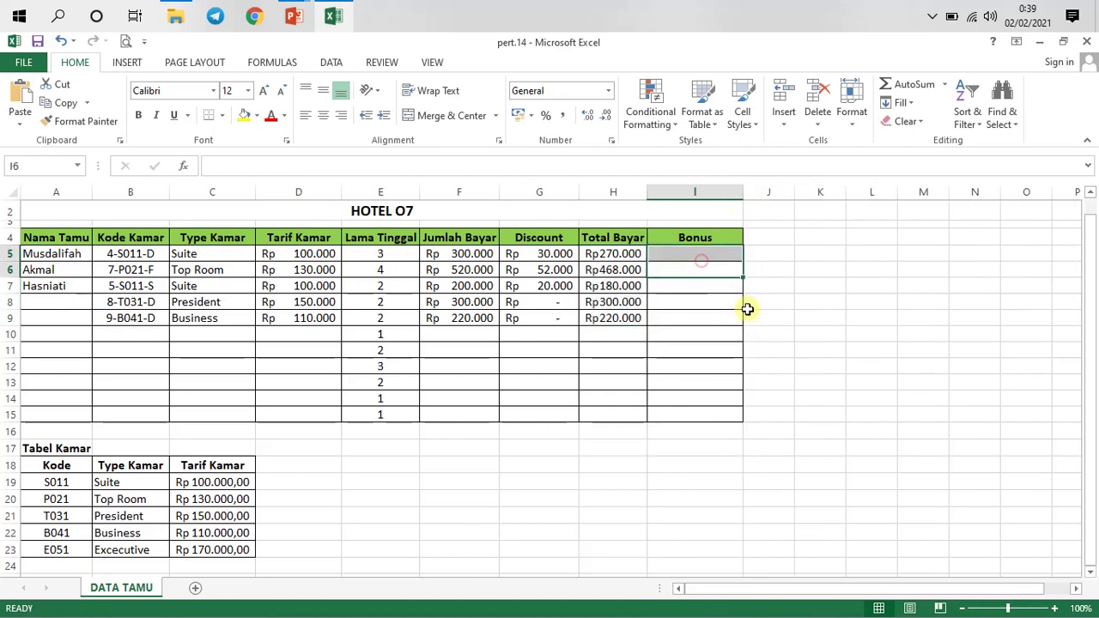
{"action": "left_click", "coordinate": [694, 265]}
{"action": "left_click", "coordinate": [693, 255]}
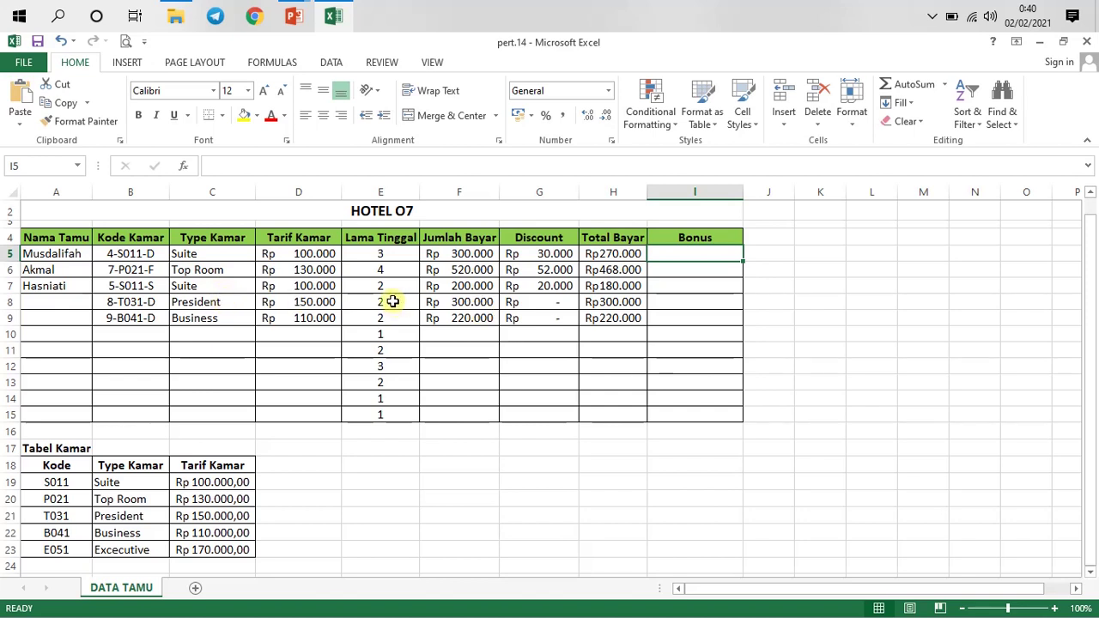
- Review the President row's room type and length of stay, and the Total Bayar and Discount formulas in row 5
{"action": "left_click", "coordinate": [230, 301]}
{"action": "left_click", "coordinate": [387, 303]}
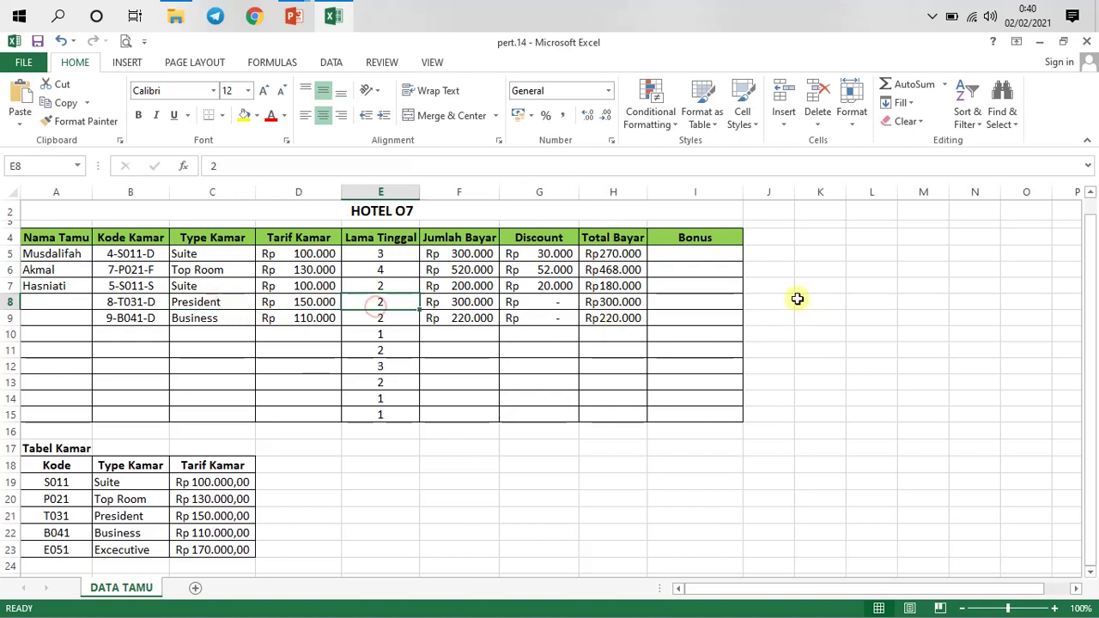
{"action": "left_click", "coordinate": [666, 257]}
{"action": "left_click", "coordinate": [627, 250]}
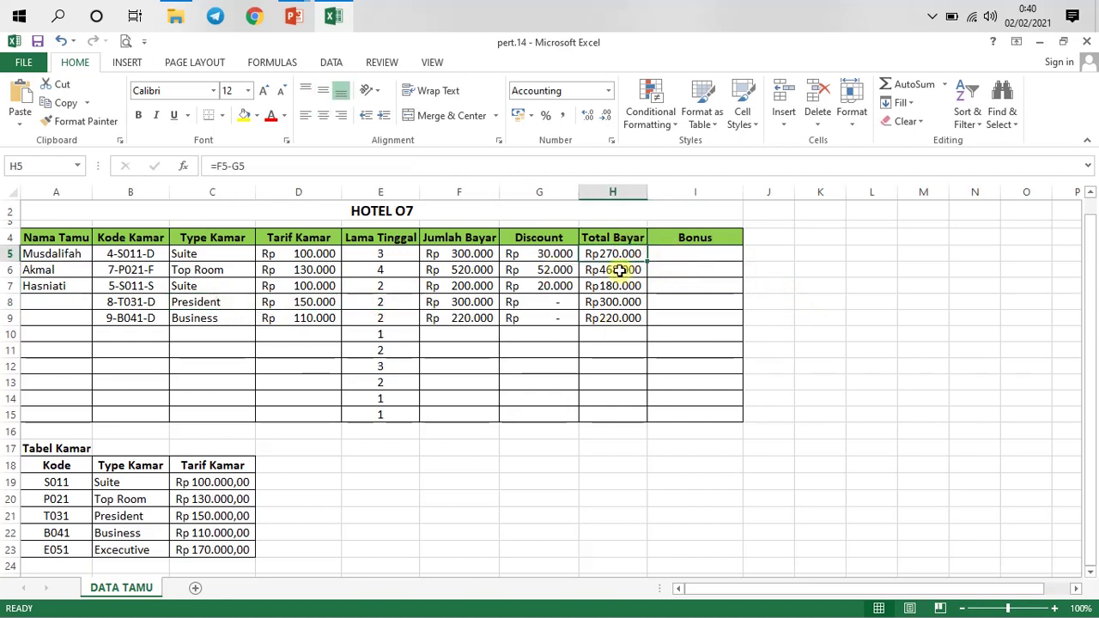
{"action": "left_click", "coordinate": [682, 257]}
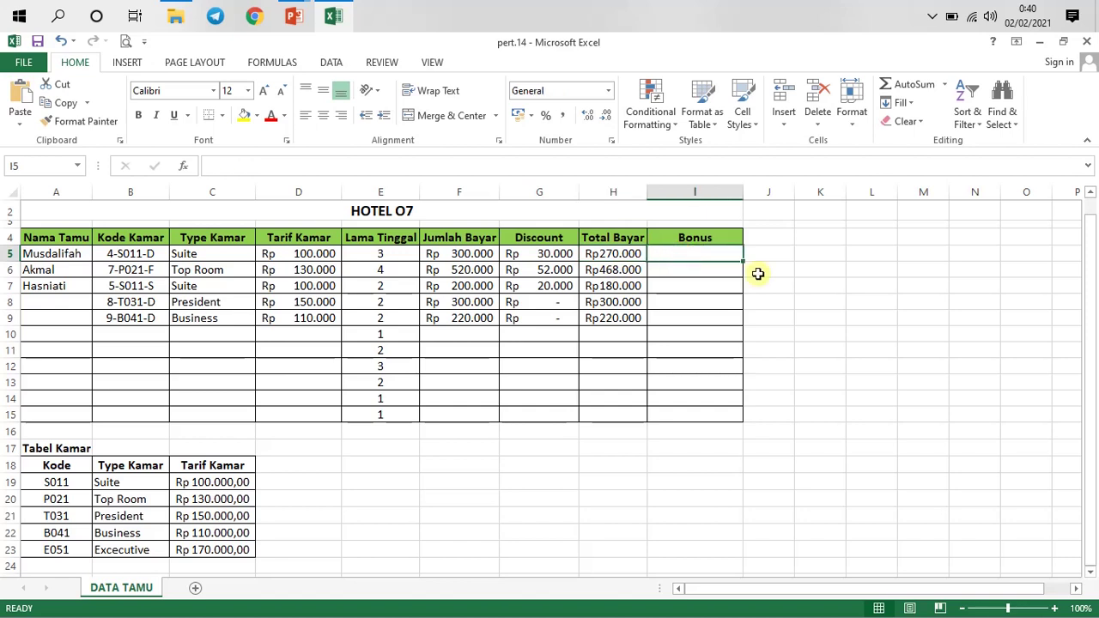
{"action": "left_click", "coordinate": [628, 251]}
{"action": "left_click", "coordinate": [558, 254]}
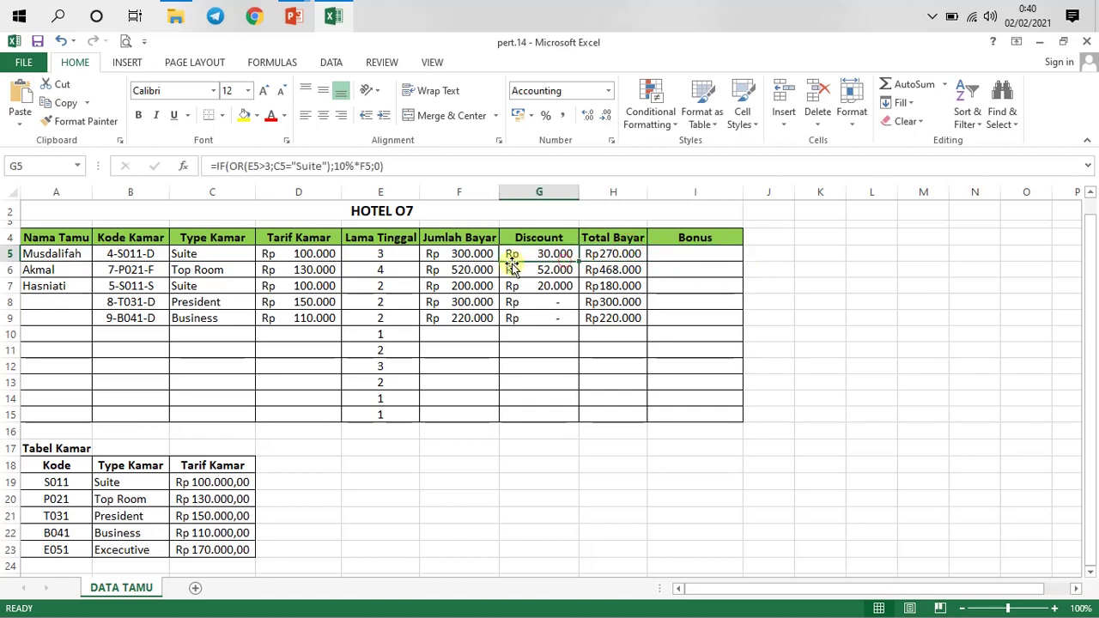
- Start an IF formula in Bonus cell I5 with the logical test AND(E5>3;C5="President")
{"action": "left_click", "coordinate": [692, 260]}
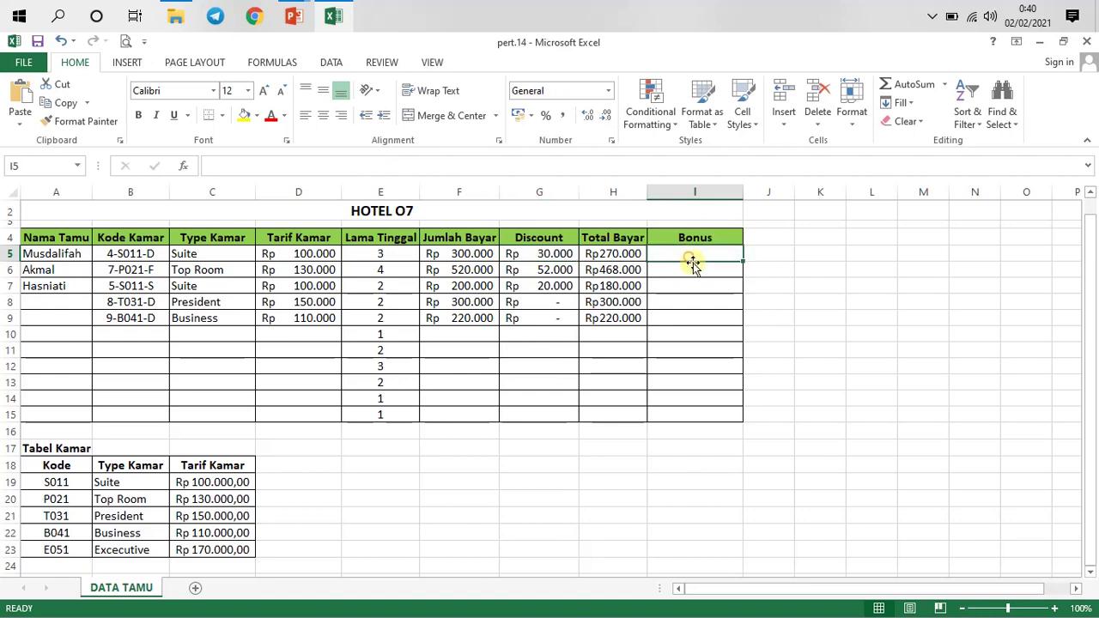
{"action": "type", "text": "="}
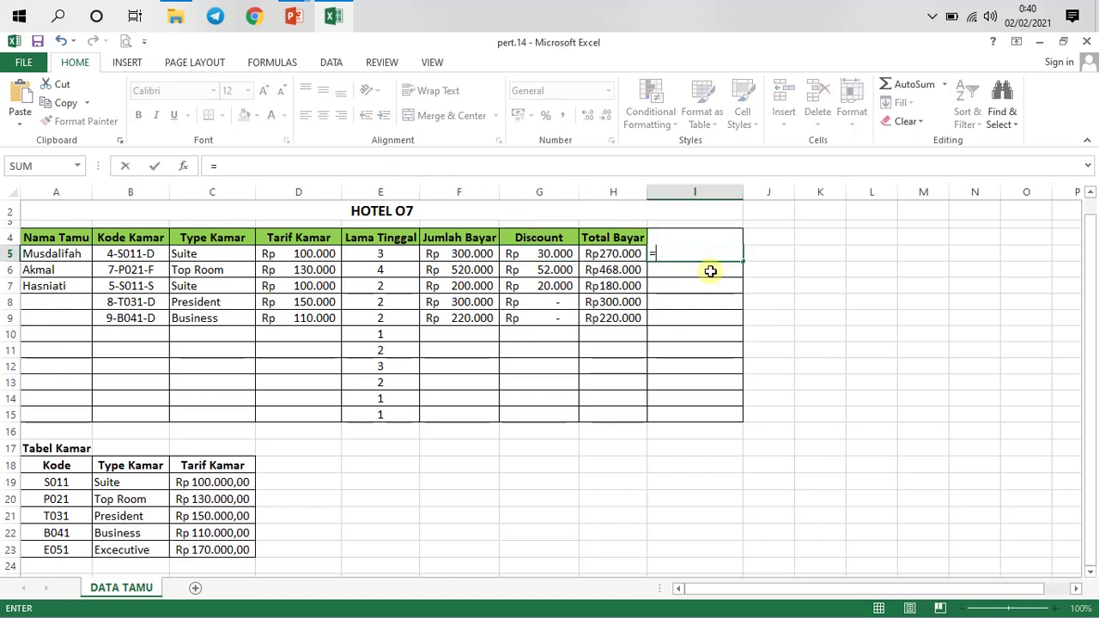
{"action": "type", "text": "if"}
{"action": "double_click", "coordinate": [705, 271]}
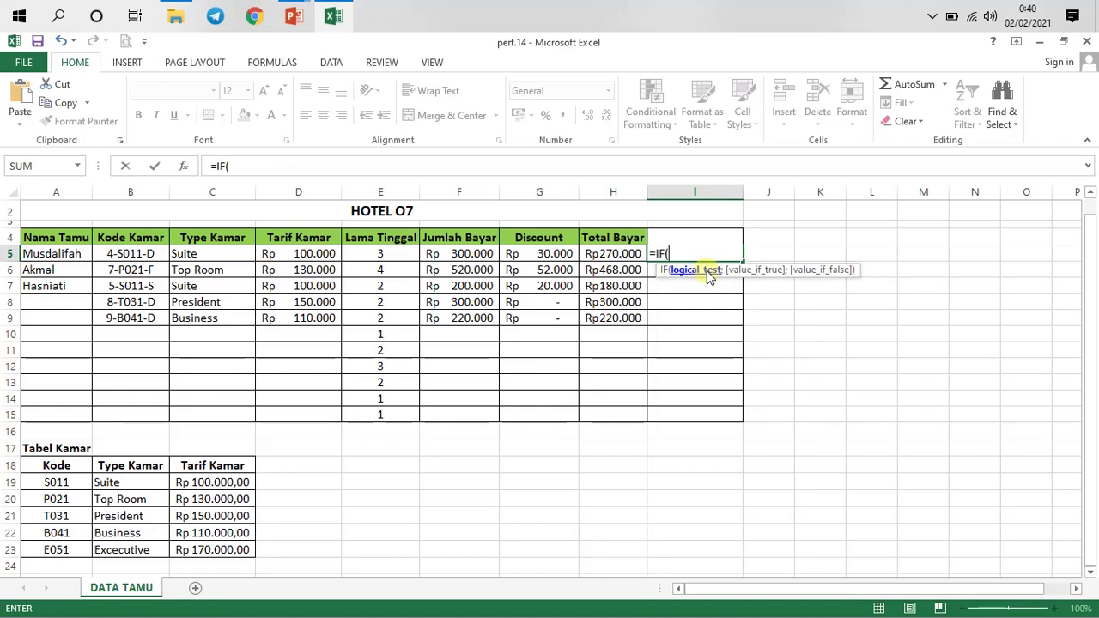
{"action": "type", "text": "an"}
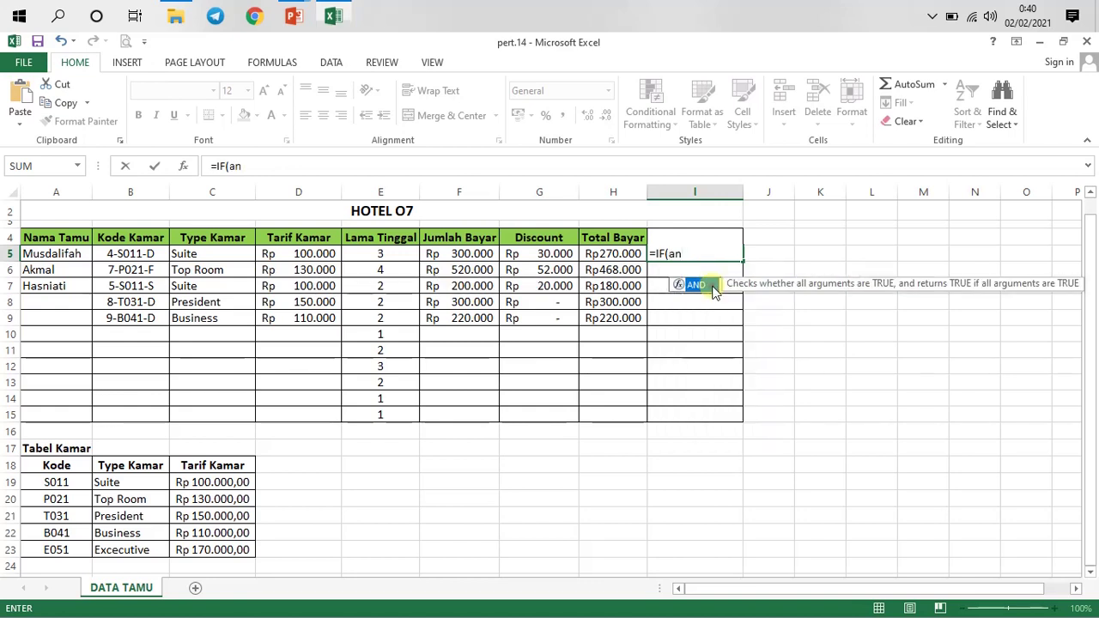
{"action": "double_click", "coordinate": [712, 286]}
{"action": "left_click", "coordinate": [380, 254]}
{"action": "type", "text": ">3;"}
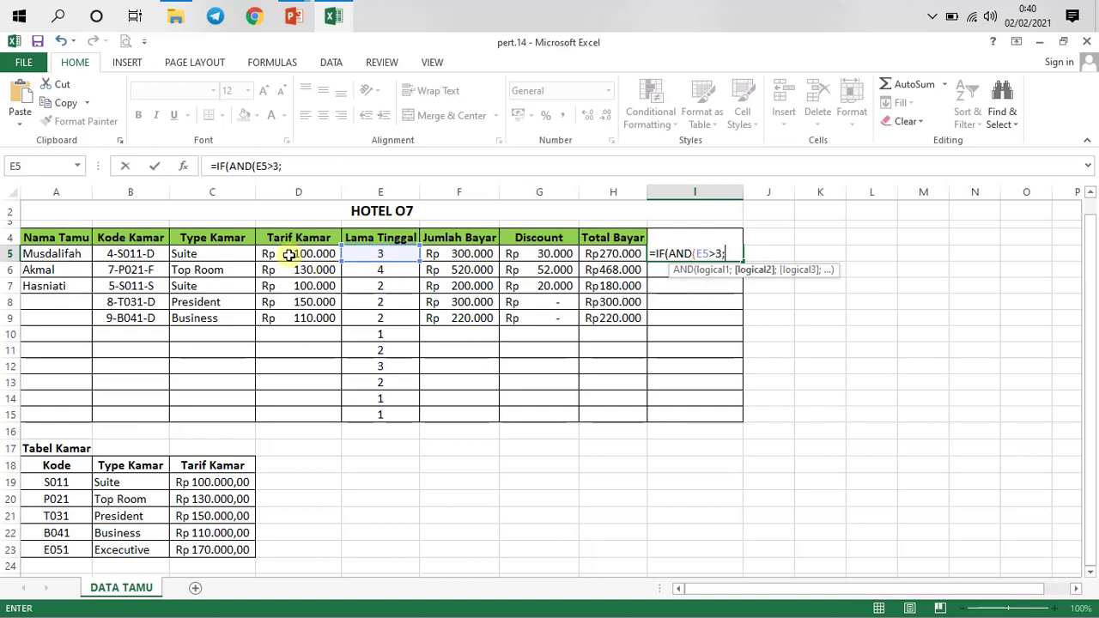
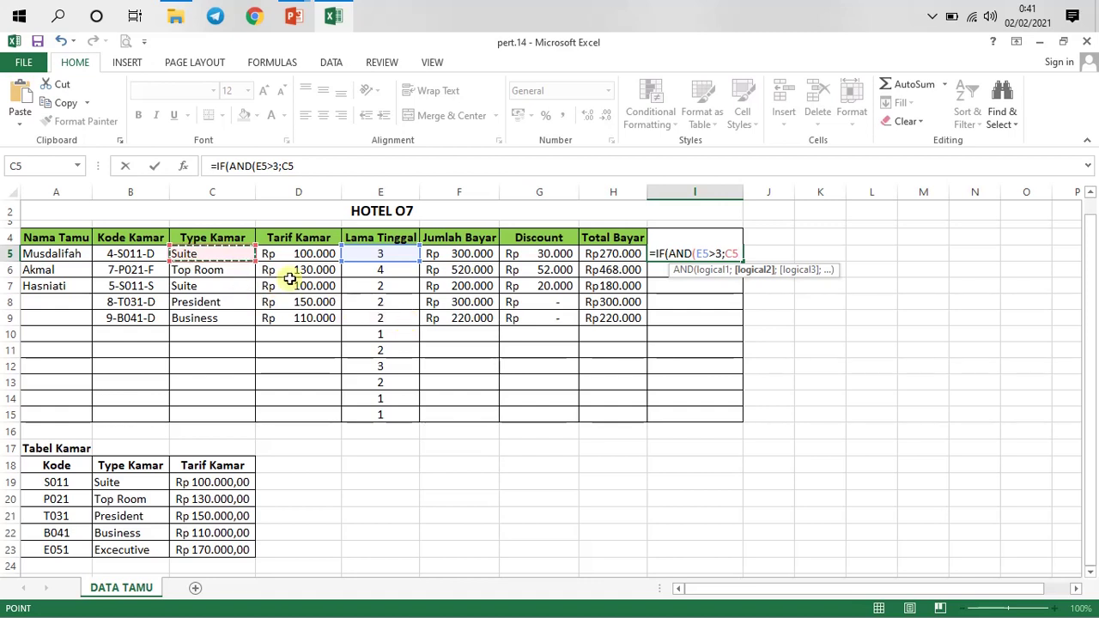
{"action": "type", "text": "=\"P"}
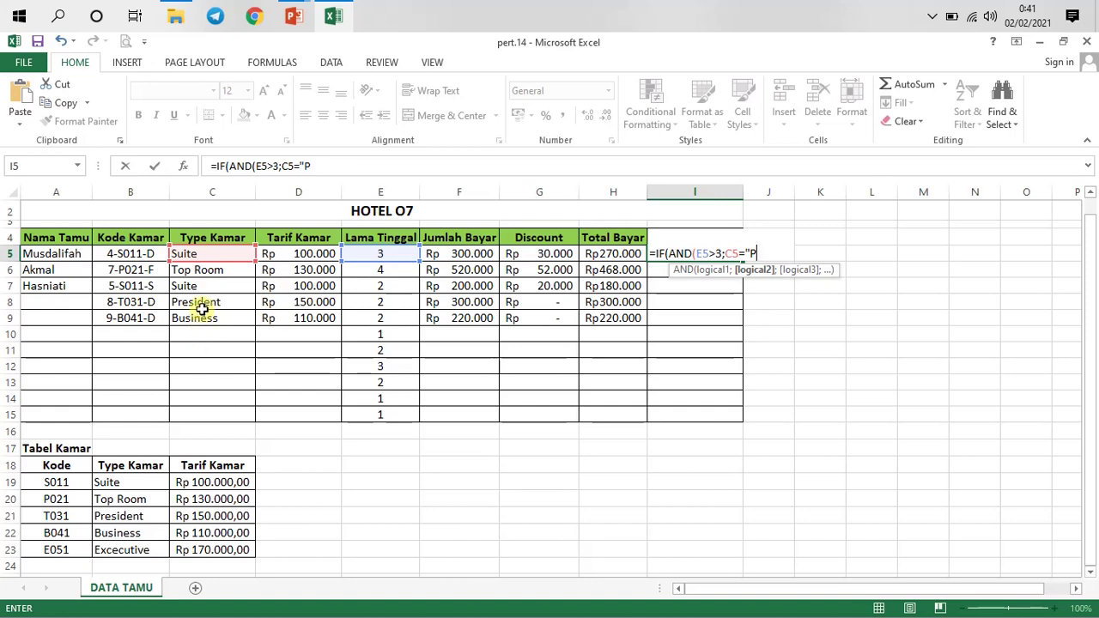
{"action": "type", "text": "resident\");"}
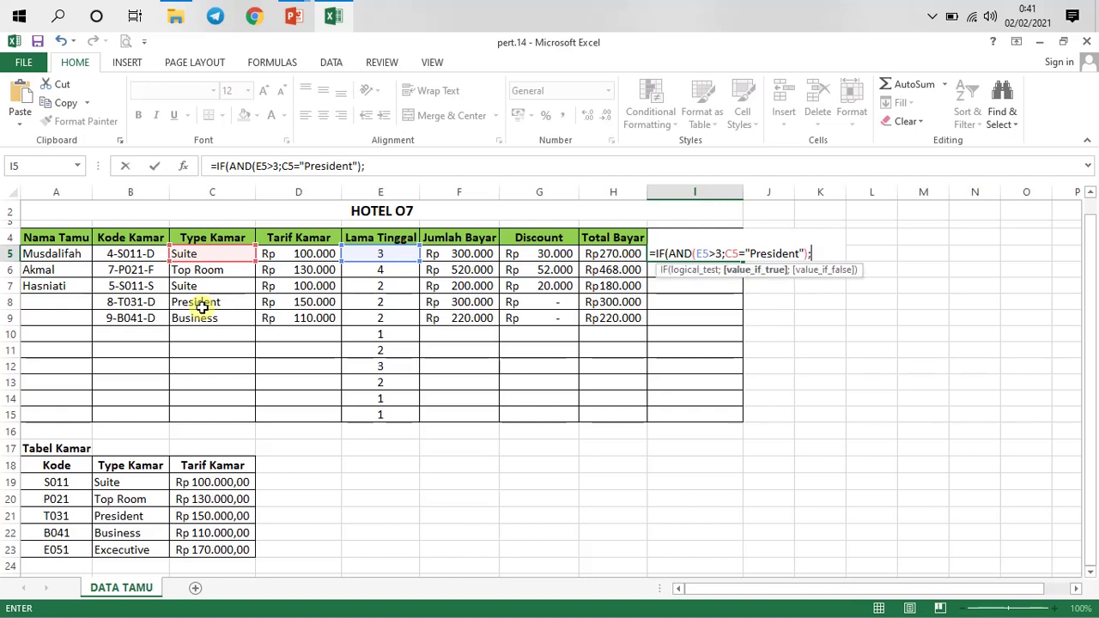
- Complete the I5 formula with 15%*F5 as the value if true and 0 as the value if false
{"action": "type", "text": "\"*"}
{"action": "left_click", "coordinate": [448, 258]}
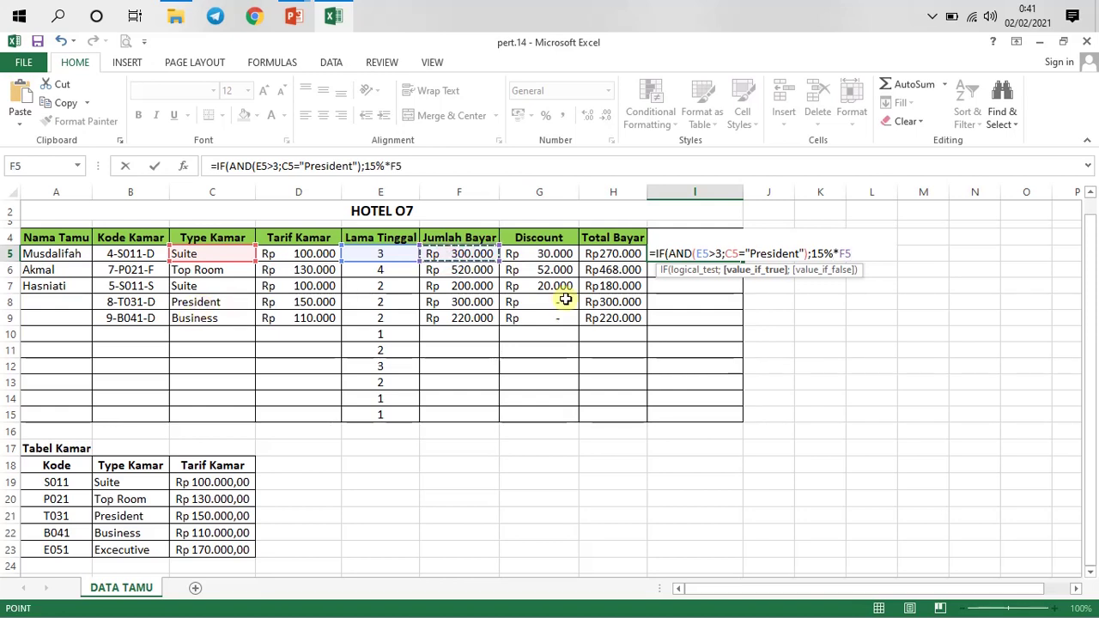
{"action": "type", "text": ";"}
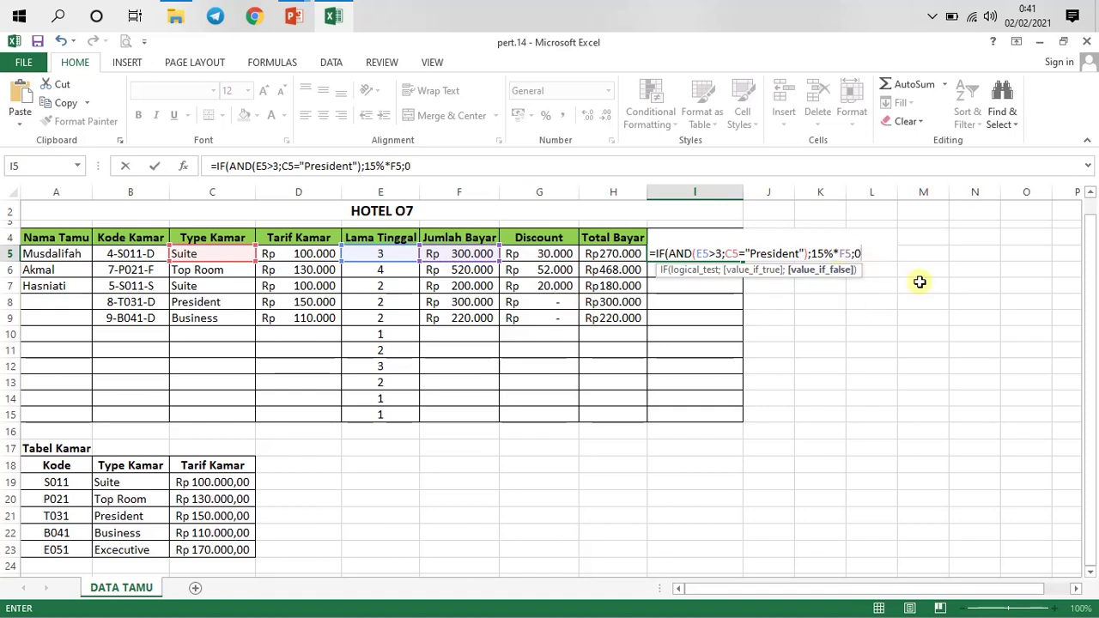
{"action": "type", "text": "0)"}
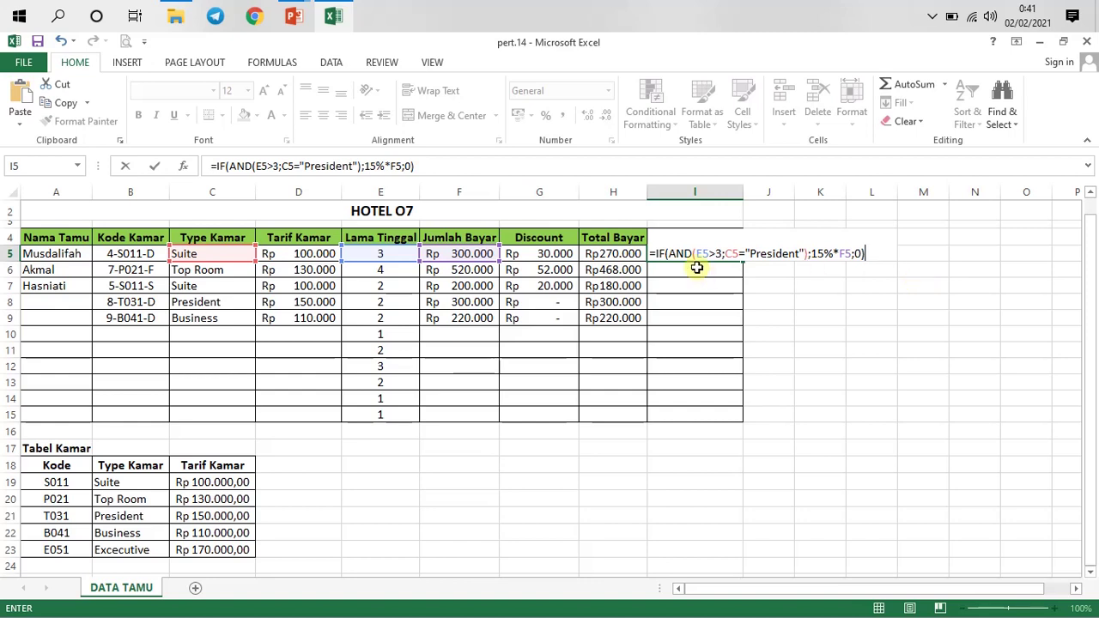
{"action": "left_click", "coordinate": [669, 252]}
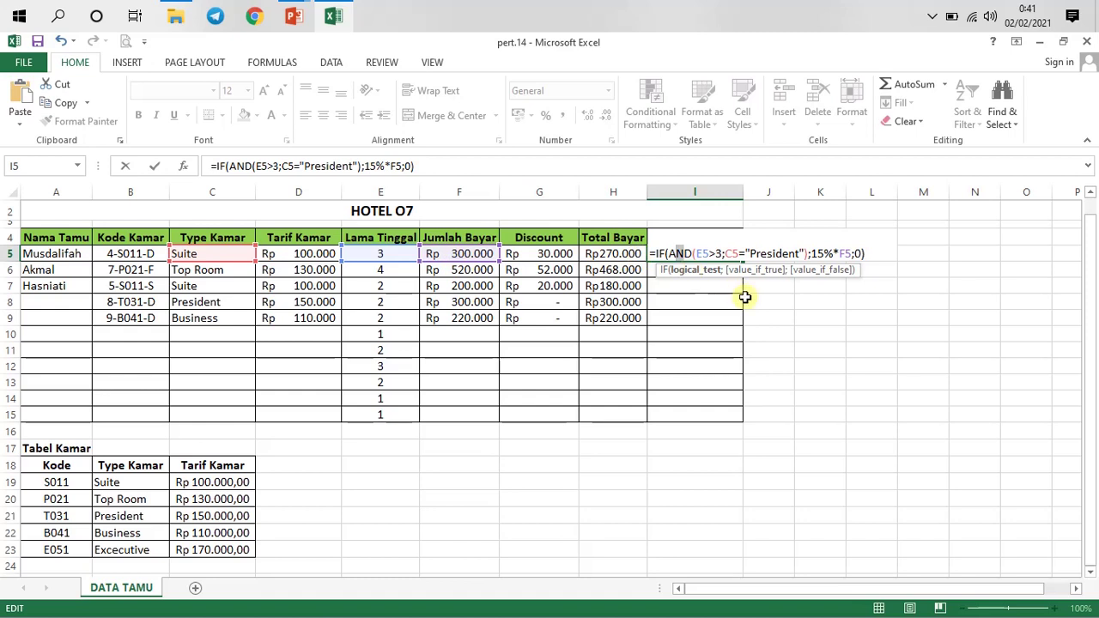
{"action": "key", "text": "Return"}
- Fill the Bonus formula from I5 down to I9 and format these cells as Rupiah accounting currency
{"action": "left_click", "coordinate": [728, 253]}
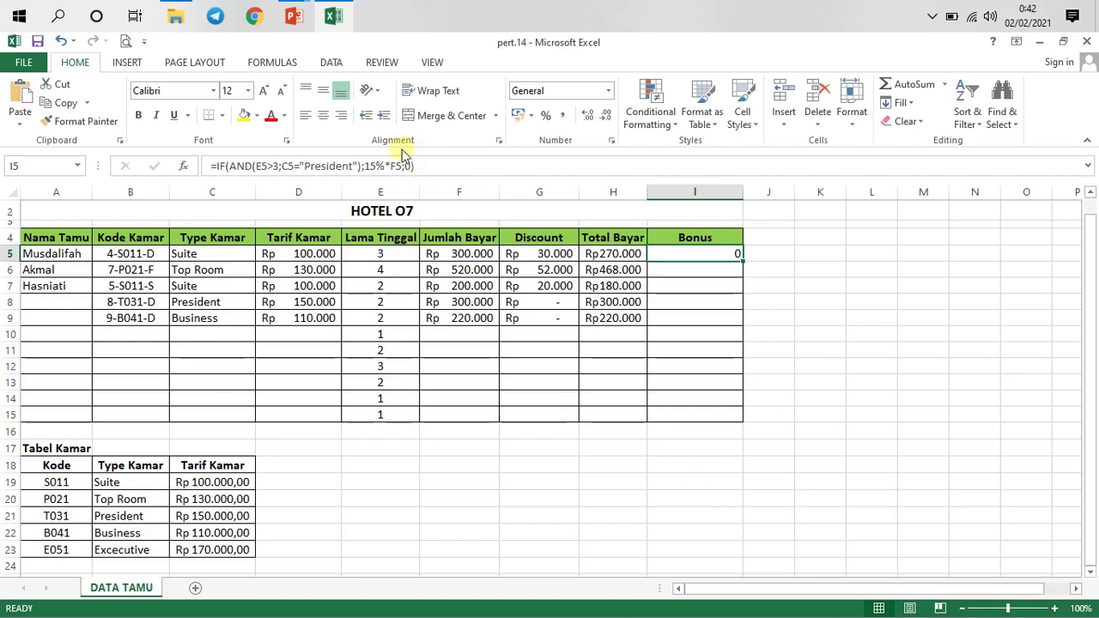
{"action": "left_click_drag", "start_coordinate": [743, 261], "coordinate": [738, 318]}
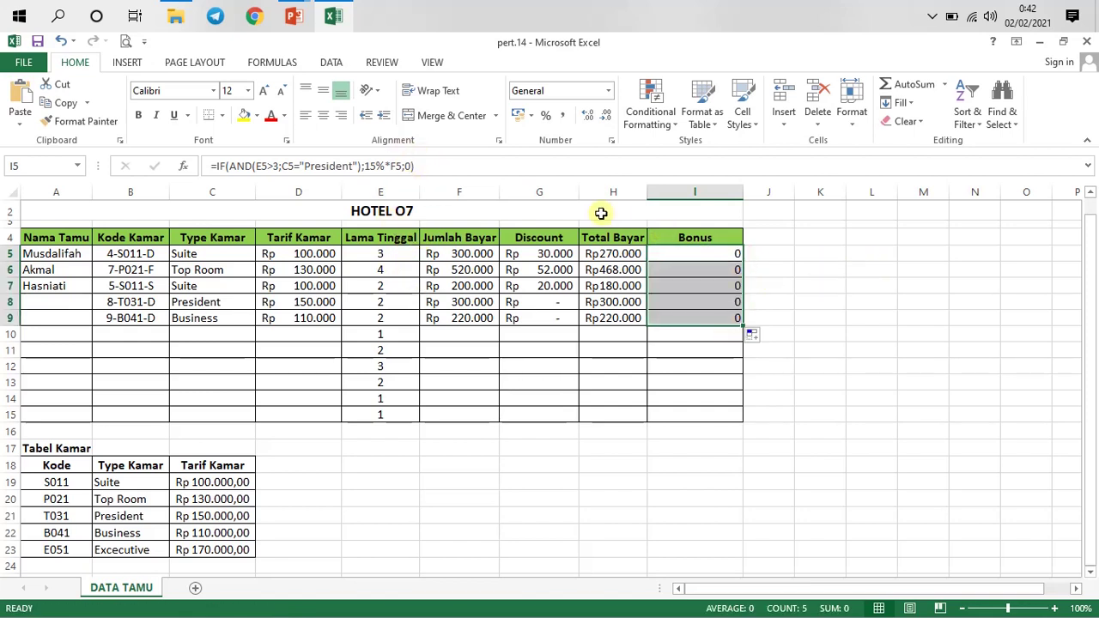
{"action": "left_click", "coordinate": [532, 115]}
{"action": "left_click", "coordinate": [551, 140]}
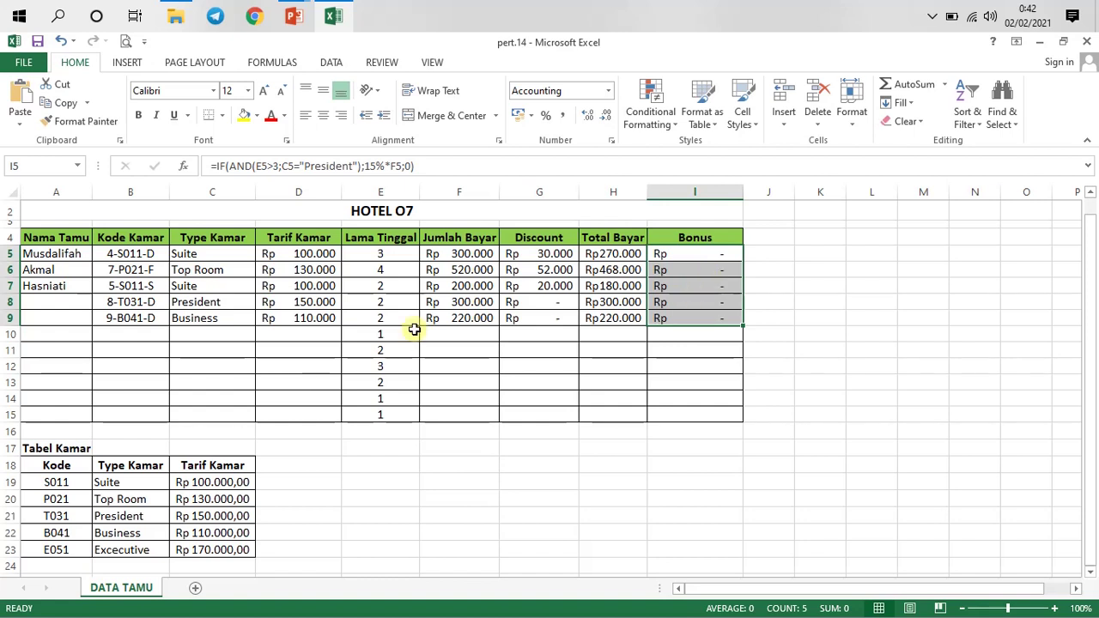
- Set Lama Tinggal for the President room in E8 to 4 to test the Bonus formula
{"action": "left_click", "coordinate": [382, 318]}
{"action": "left_click", "coordinate": [216, 305]}
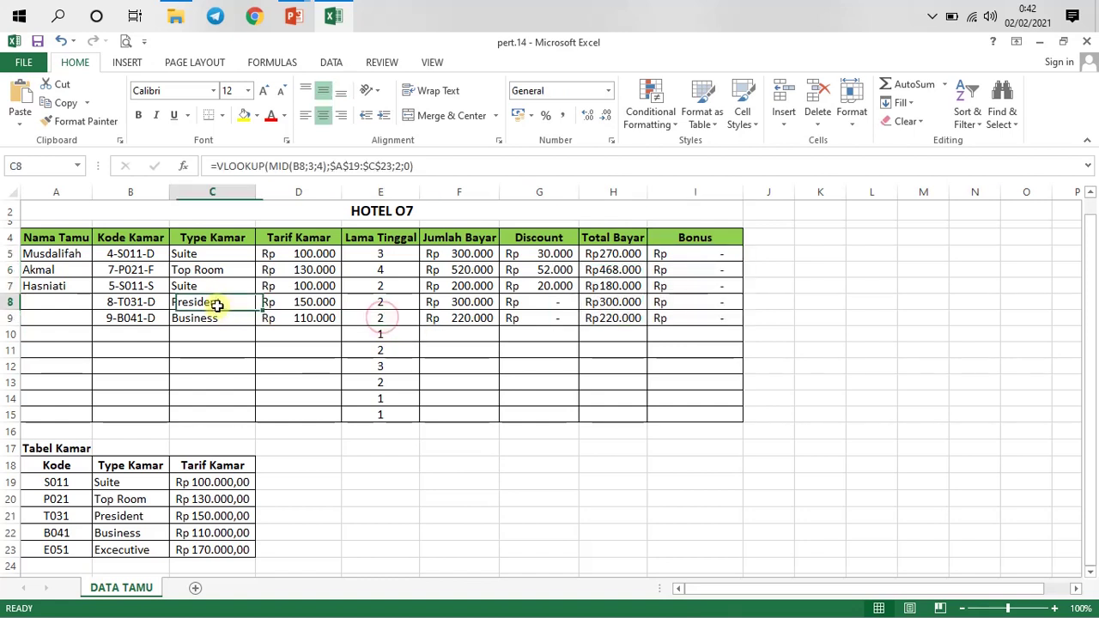
{"action": "left_click", "coordinate": [388, 305]}
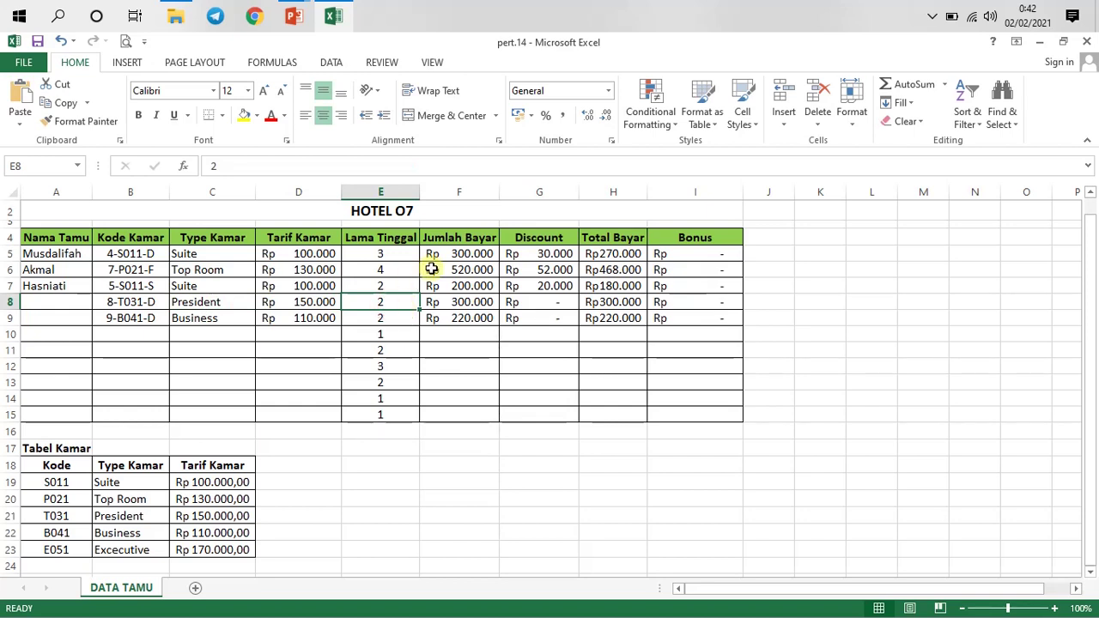
{"action": "type", "text": "4"}
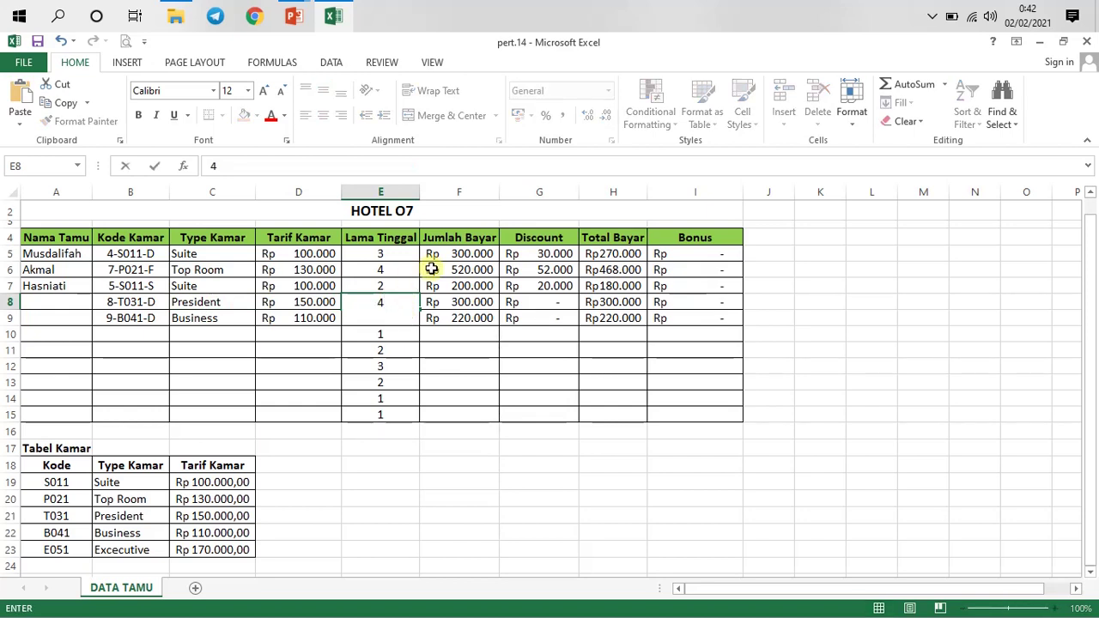
{"action": "key", "text": "Return"}
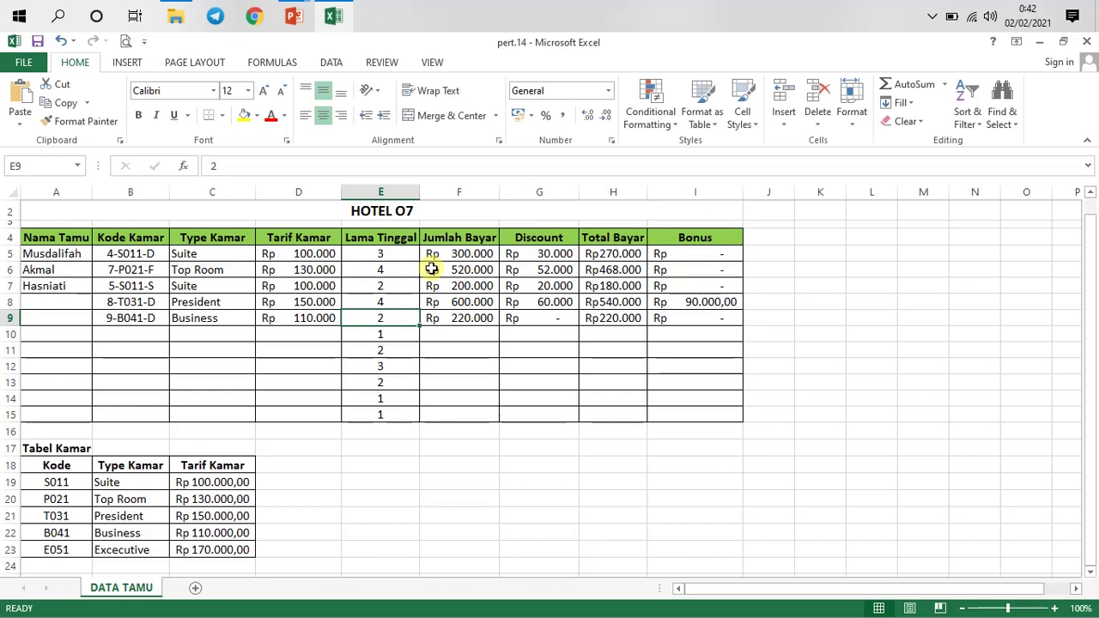
- Remove the decimals from the Bonus amounts in I6 to I9
{"action": "left_click", "coordinate": [728, 304]}
{"action": "left_click", "coordinate": [606, 115]}
{"action": "left_click_drag", "start_coordinate": [716, 262], "coordinate": [711, 320]}
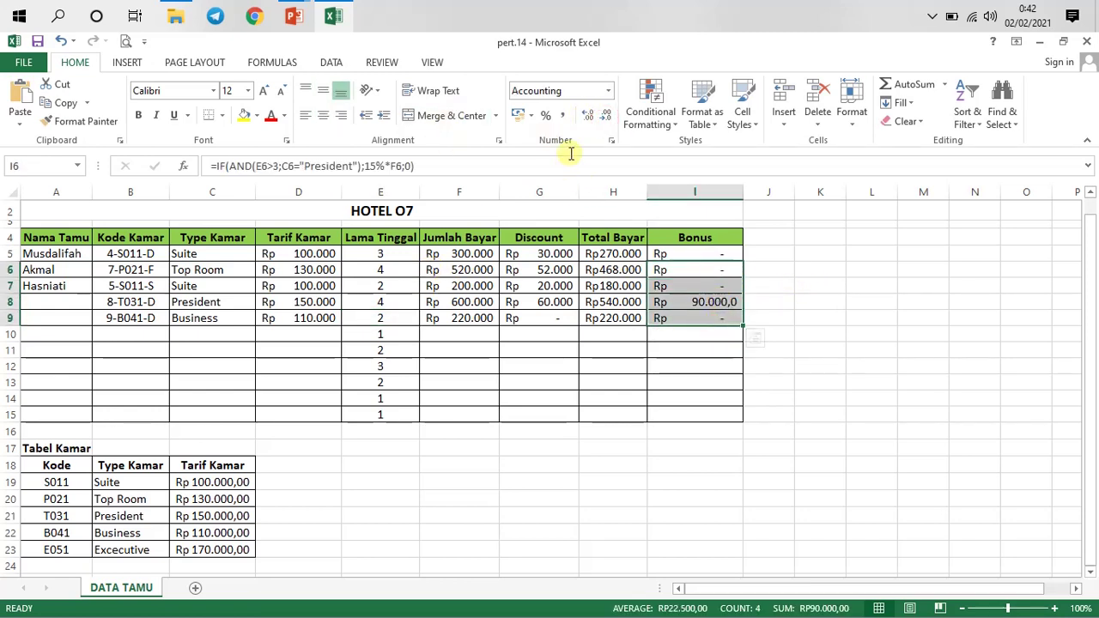
{"action": "left_click", "coordinate": [605, 117]}
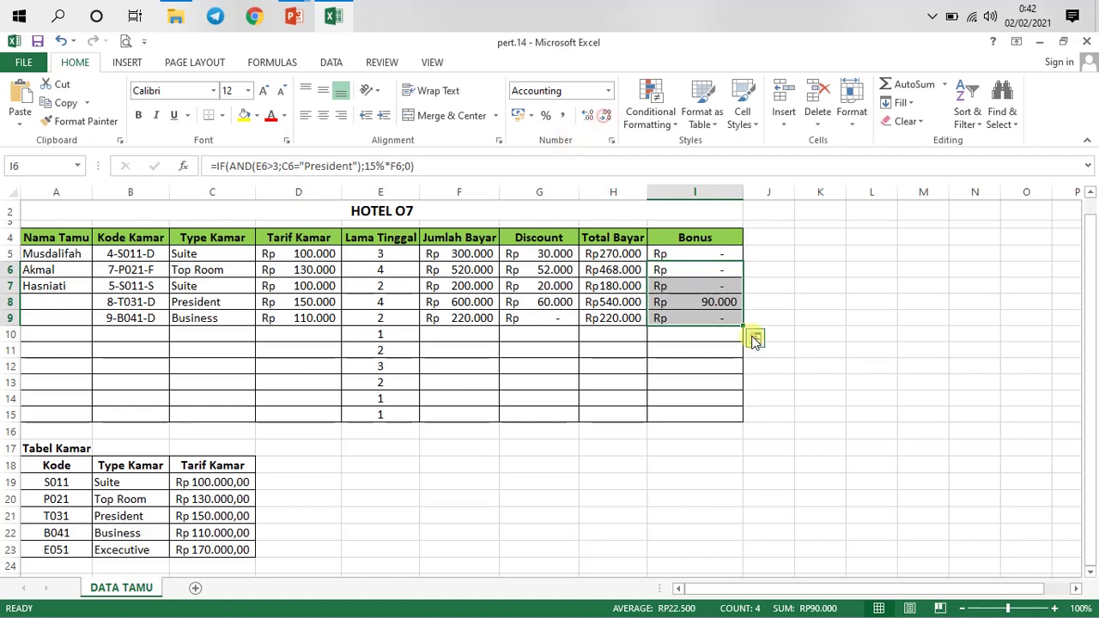
- Add a Photo column header in J4, beside the Bonus column
{"action": "left_click_drag", "start_coordinate": [811, 313], "coordinate": [811, 307]}
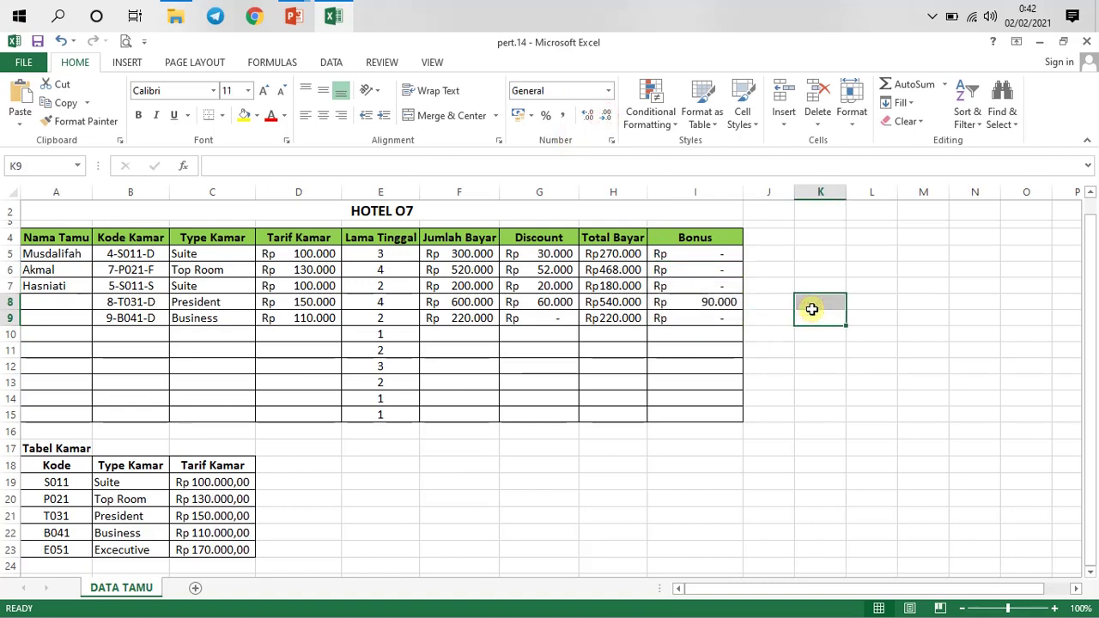
{"action": "left_click", "coordinate": [766, 239]}
{"action": "type", "text": "ppt"}
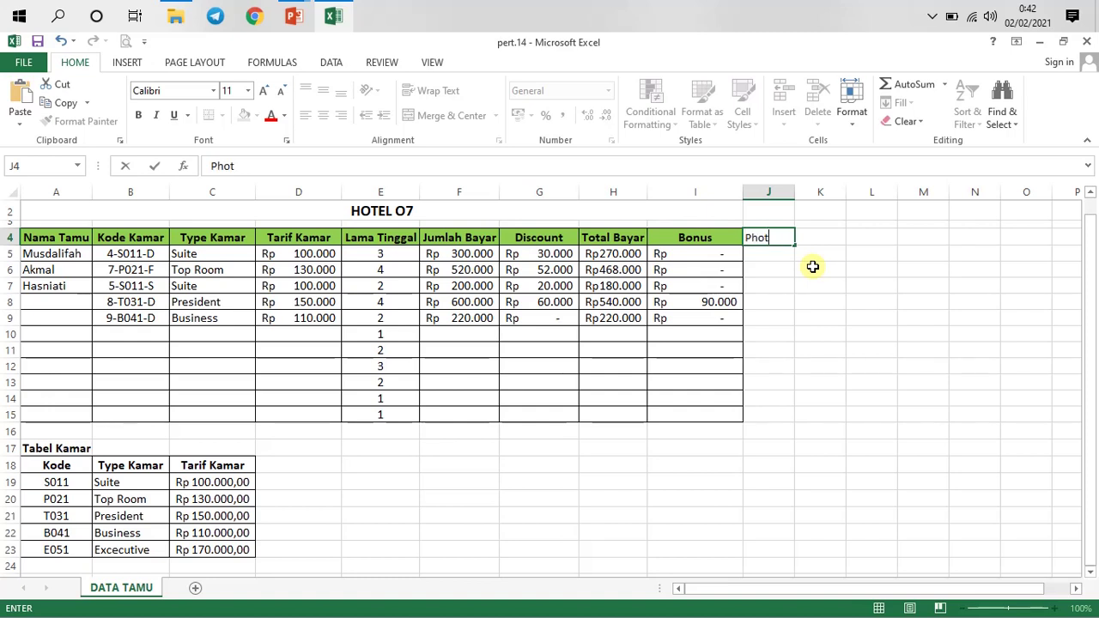
{"action": "type", "text": "hoto"}
{"action": "key", "text": "Return"}
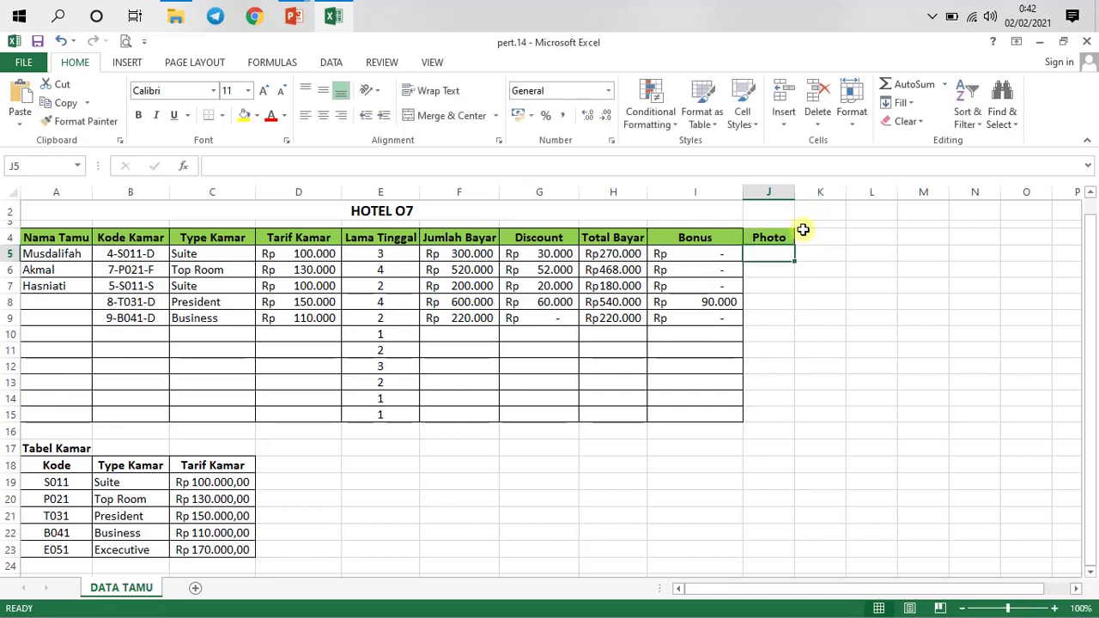
- Widen the Photo column and apply All Borders to J4 through J15
{"action": "left_click_drag", "start_coordinate": [798, 199], "coordinate": [834, 200]}
{"action": "left_click_drag", "start_coordinate": [785, 237], "coordinate": [795, 412]}
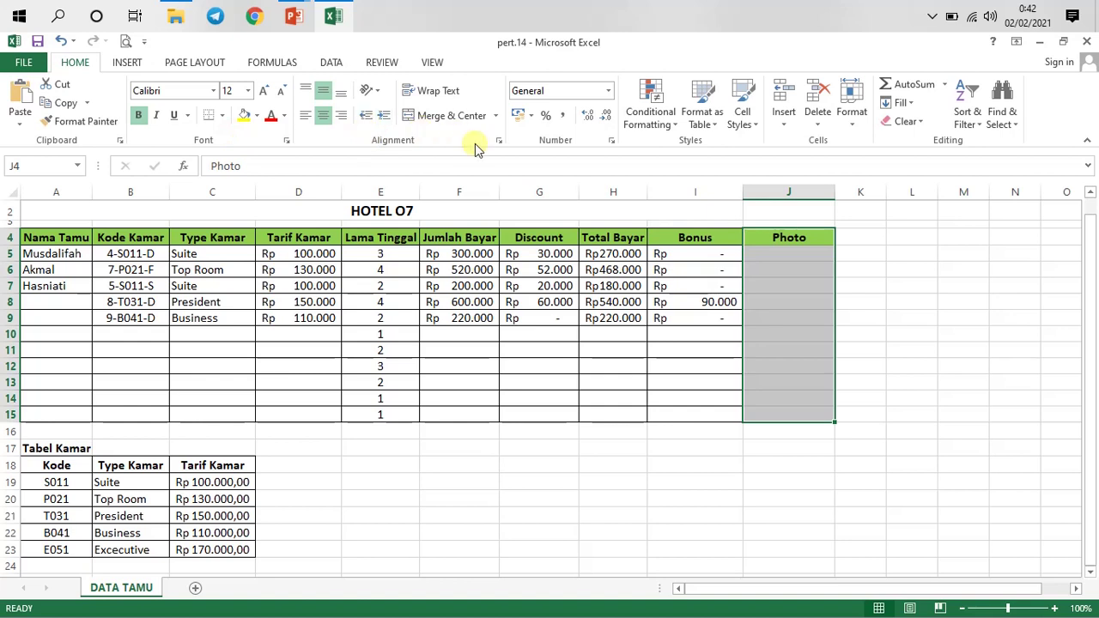
{"action": "left_click", "coordinate": [222, 115]}
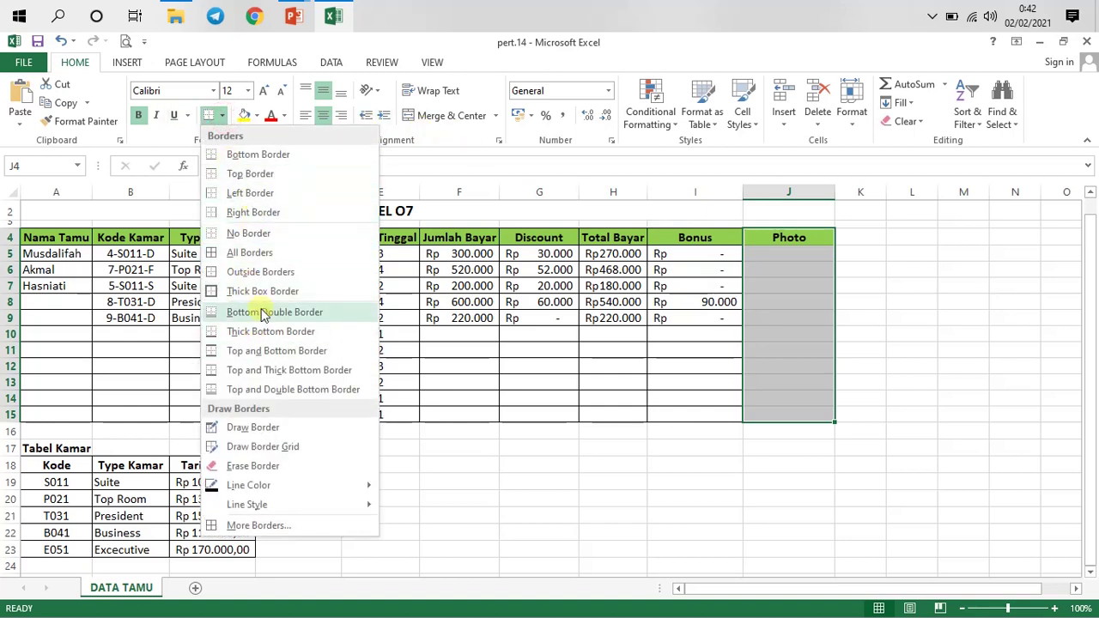
{"action": "left_click", "coordinate": [247, 252]}
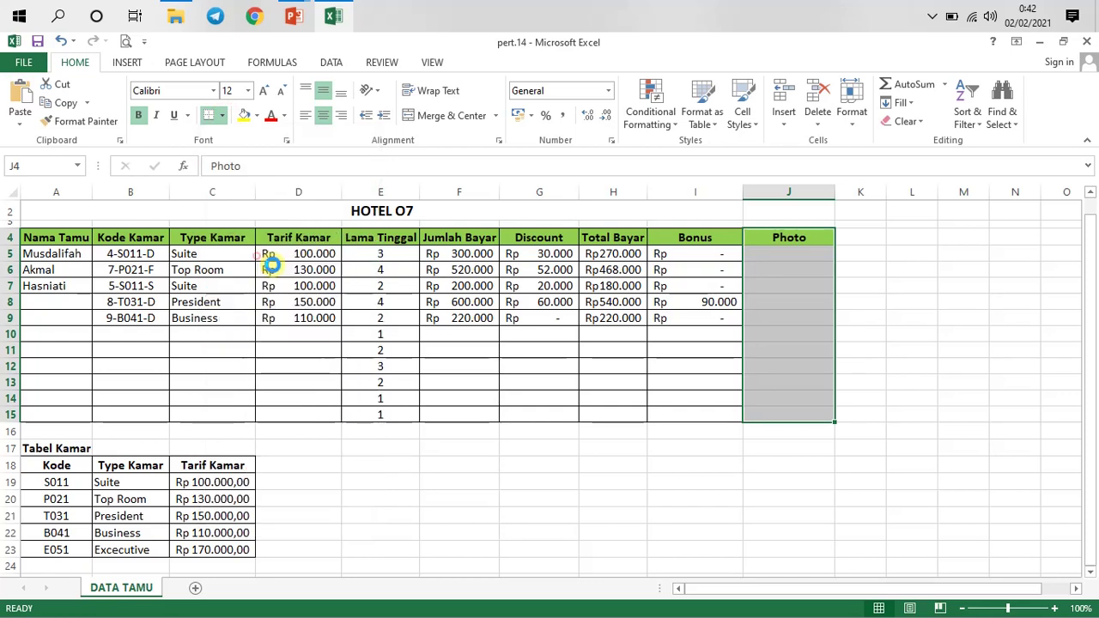
{"action": "left_click", "coordinate": [787, 303]}
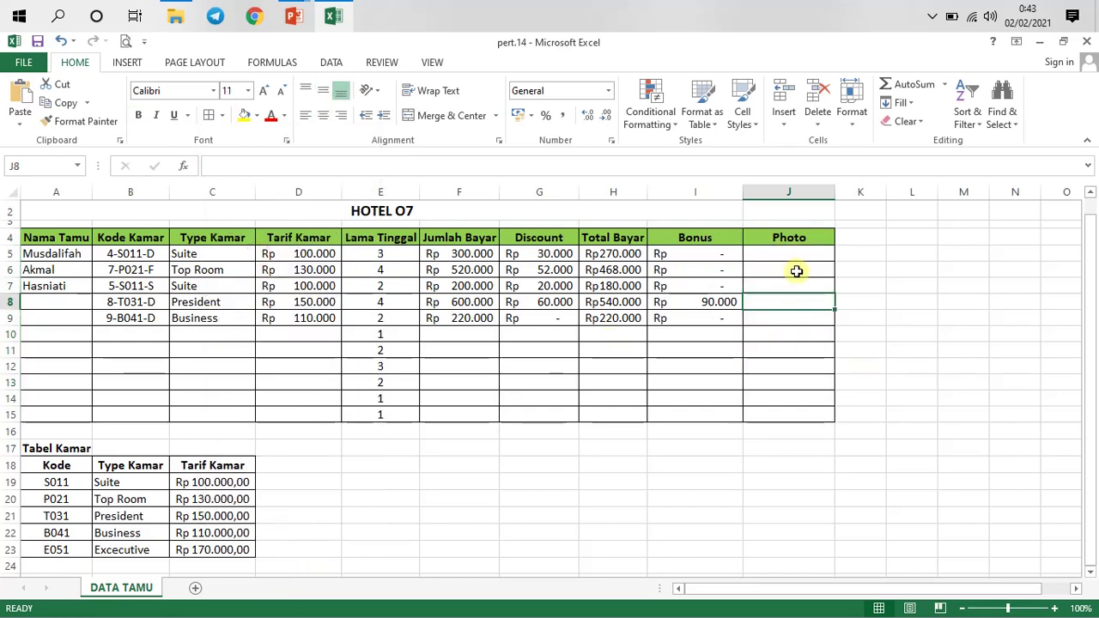
{"action": "left_click_drag", "start_coordinate": [6, 254], "coordinate": [8, 392]}
{"action": "right_click", "coordinate": [7, 385]}
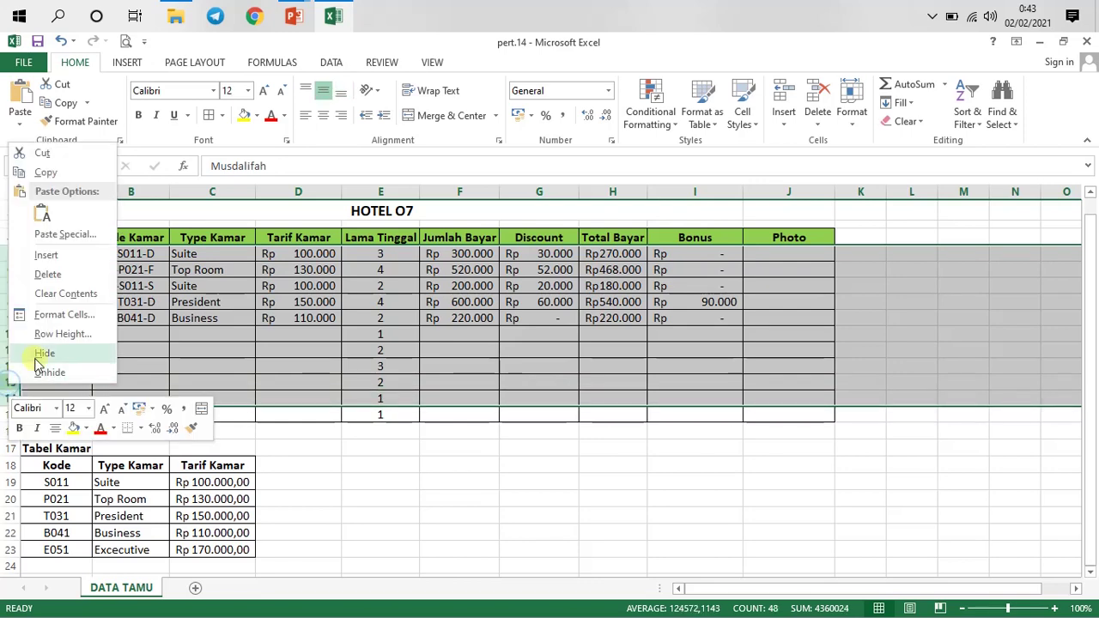
{"action": "left_click", "coordinate": [246, 335]}
{"action": "left_click", "coordinate": [152, 314]}
{"action": "left_click", "coordinate": [71, 341]}
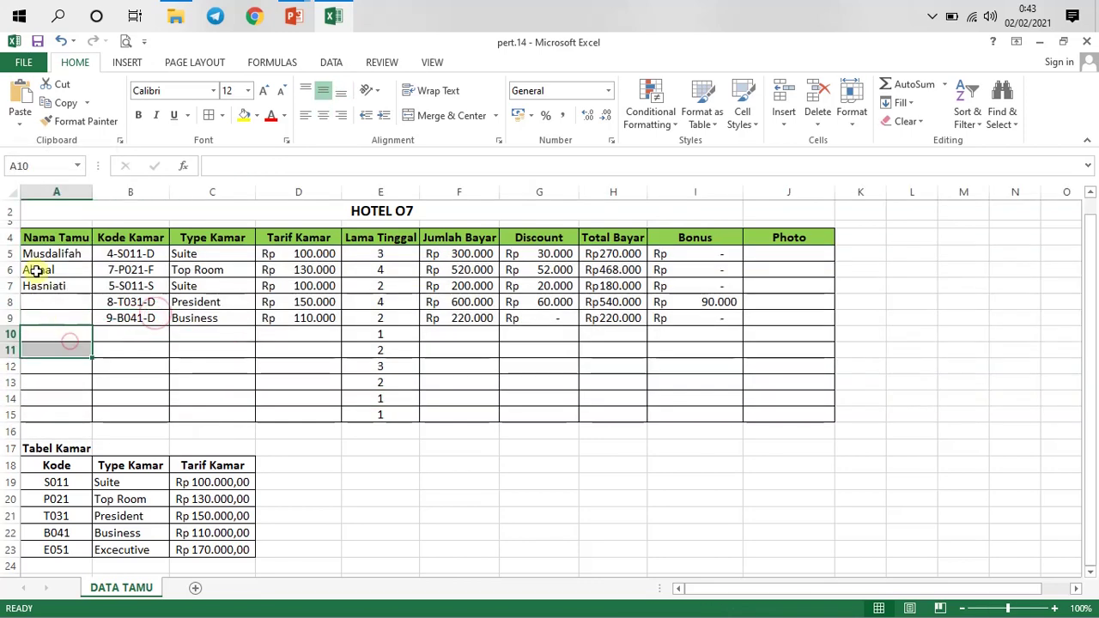
- Set the height of rows 5 to 15 to 50 and middle-align their contents vertically
{"action": "left_click", "coordinate": [86, 270]}
{"action": "left_click_drag", "start_coordinate": [15, 258], "coordinate": [6, 407]}
{"action": "left_click_drag", "start_coordinate": [6, 411], "coordinate": [6, 411]}
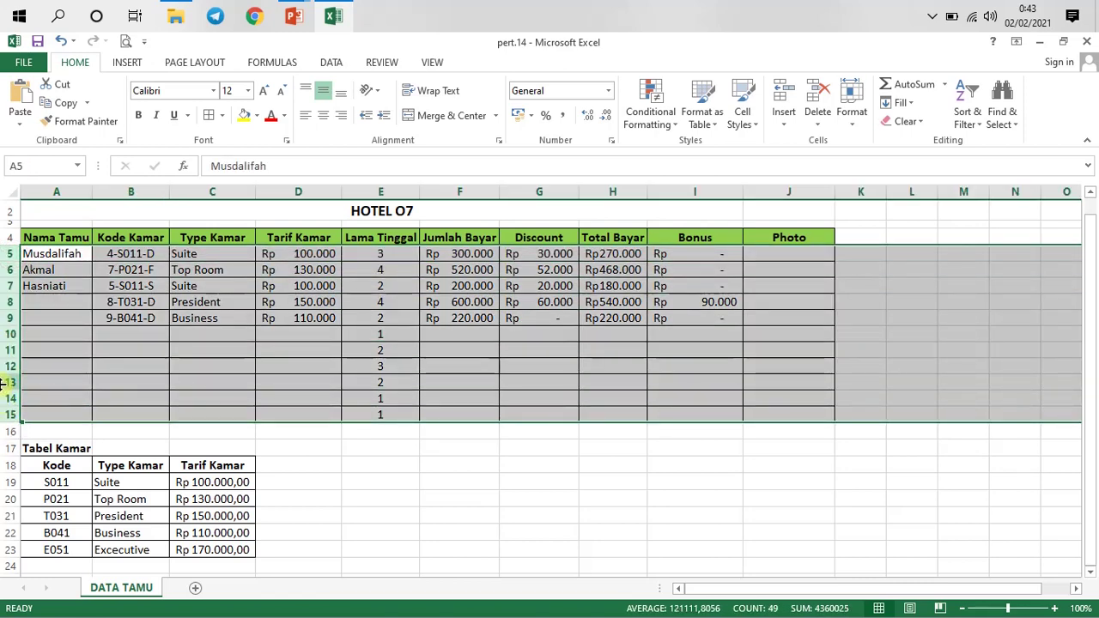
{"action": "right_click", "coordinate": [10, 375]}
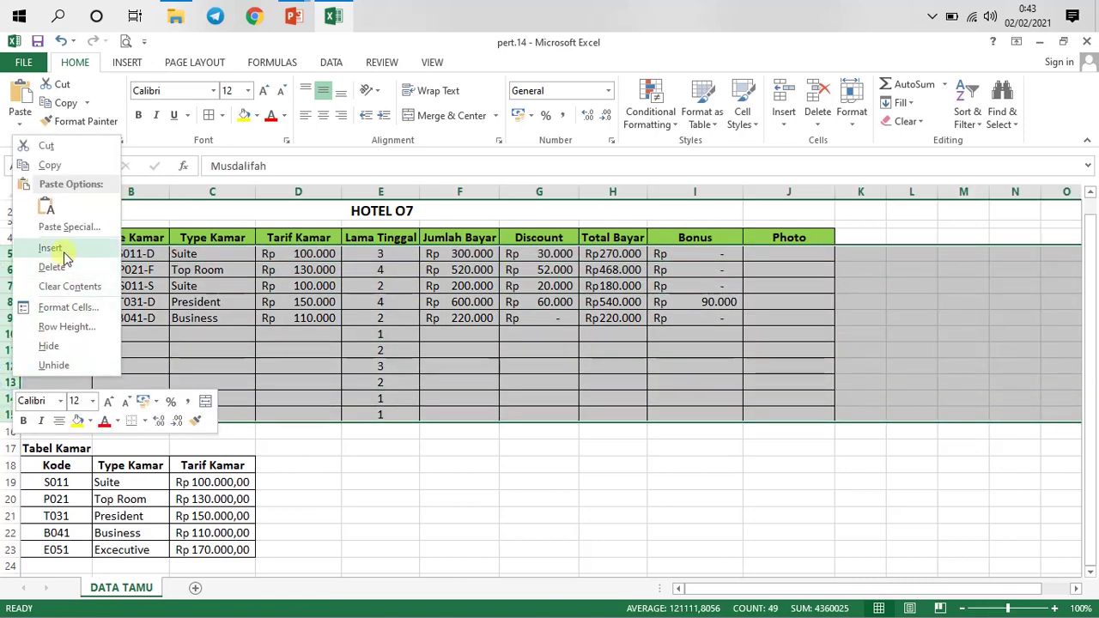
{"action": "left_click", "coordinate": [66, 329]}
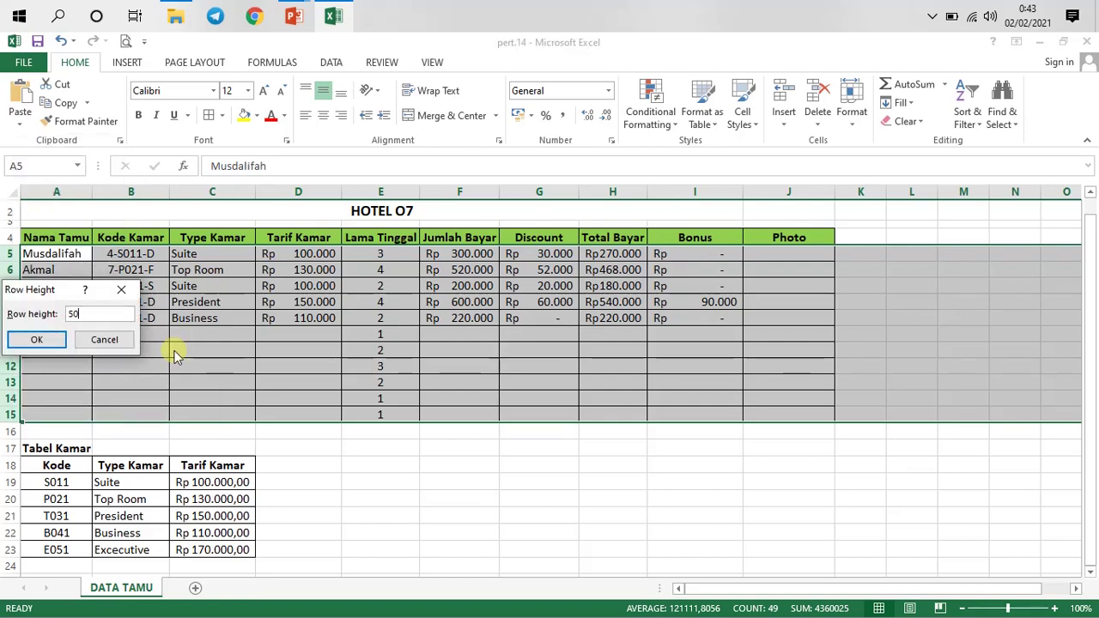
{"action": "left_click", "coordinate": [37, 340]}
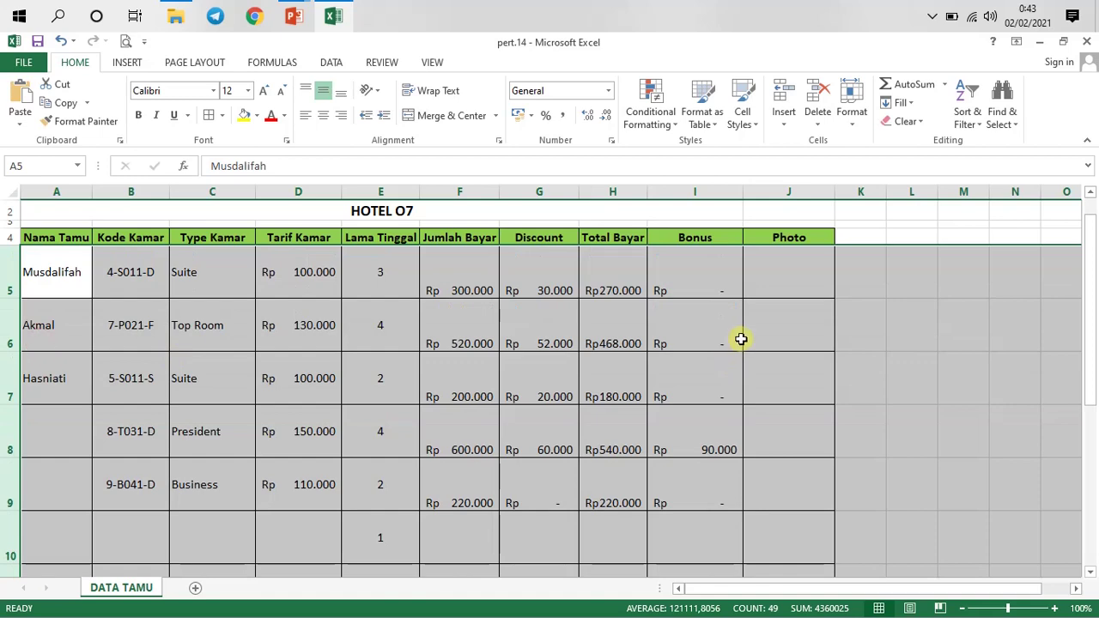
{"action": "left_click", "coordinate": [326, 90]}
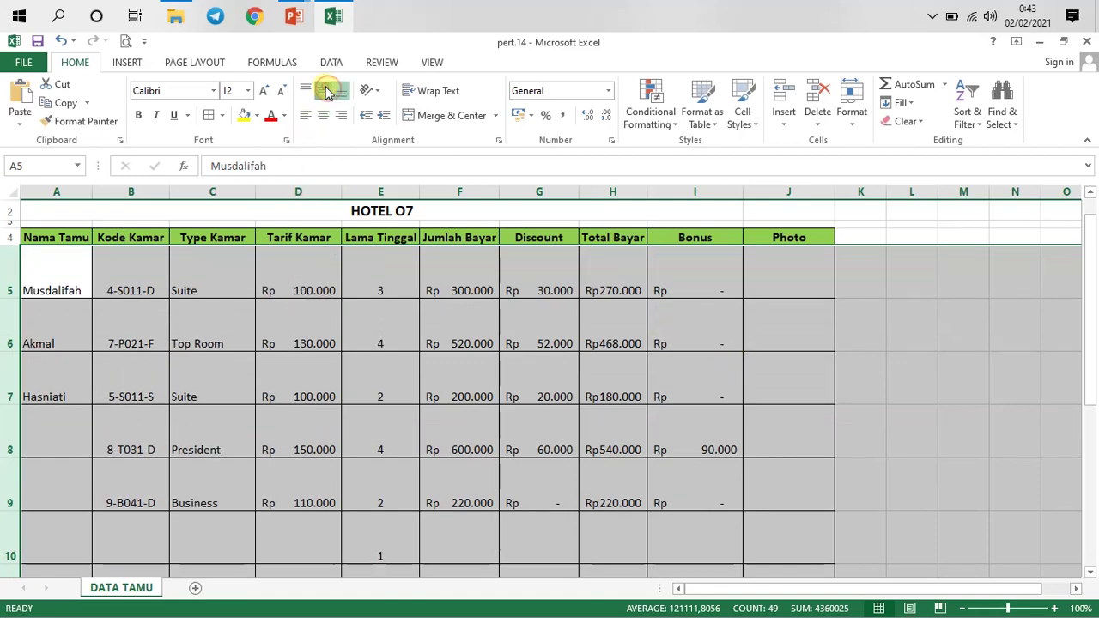
- Narrow the Photo column slightly and insert the first portrait from the PHOTO folder in TAK 2020_1 at J5
{"action": "left_click", "coordinate": [802, 264]}
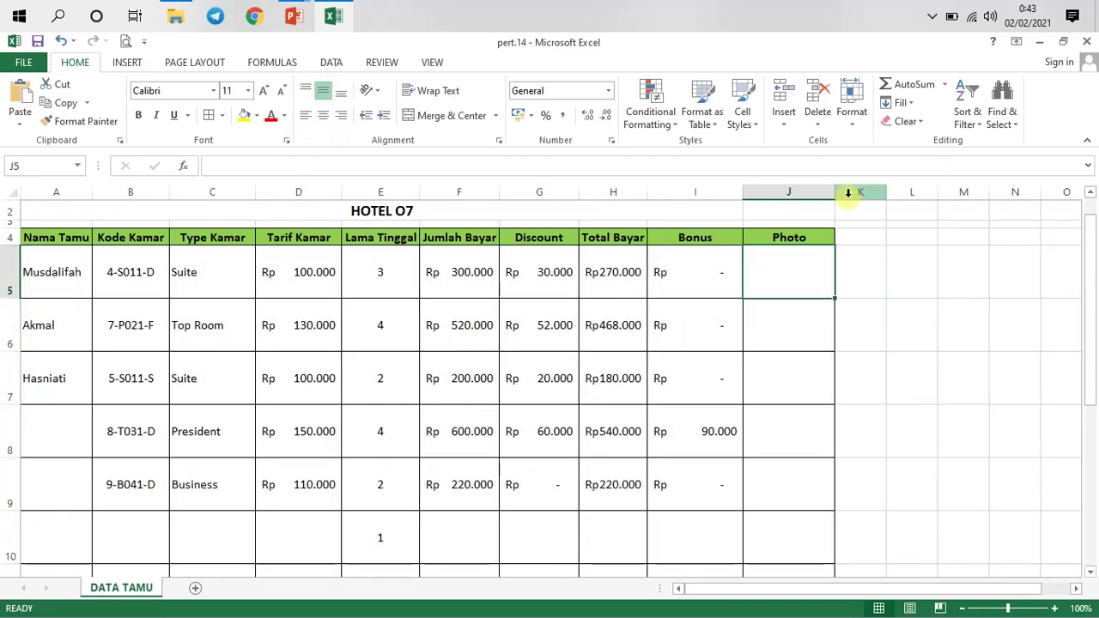
{"action": "left_click_drag", "start_coordinate": [834, 197], "coordinate": [823, 195]}
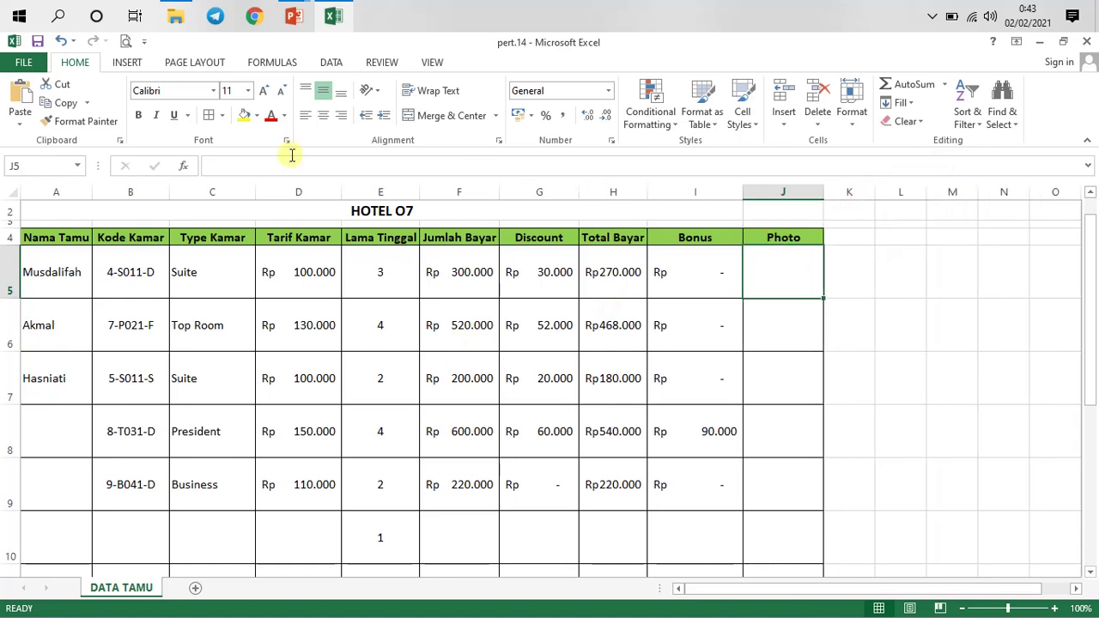
{"action": "left_click", "coordinate": [136, 63]}
{"action": "left_click", "coordinate": [182, 101]}
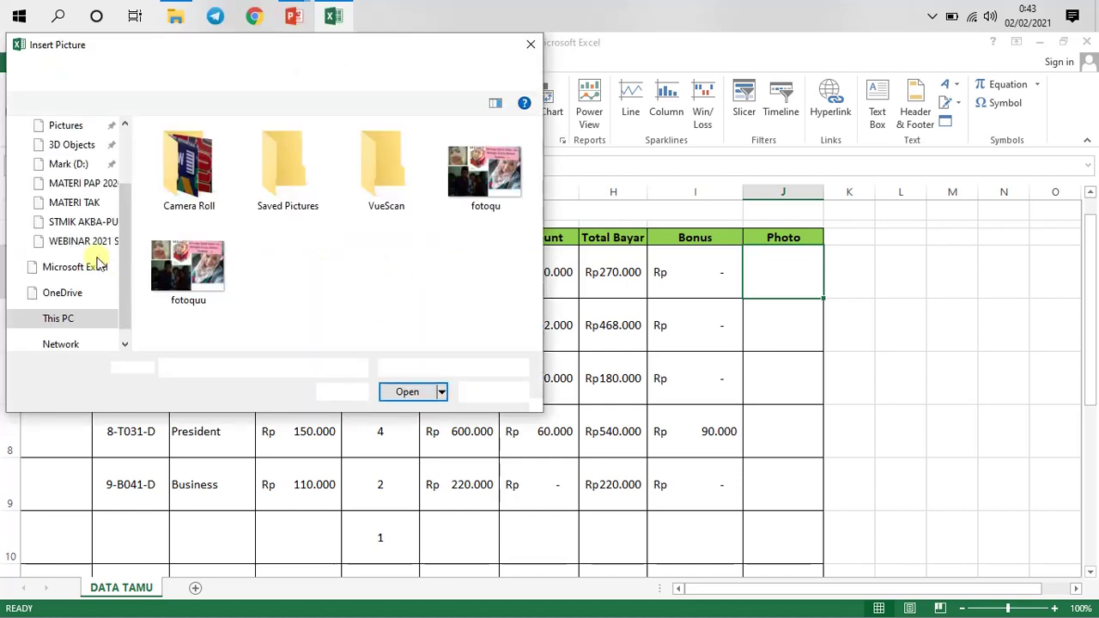
{"action": "left_click", "coordinate": [86, 203]}
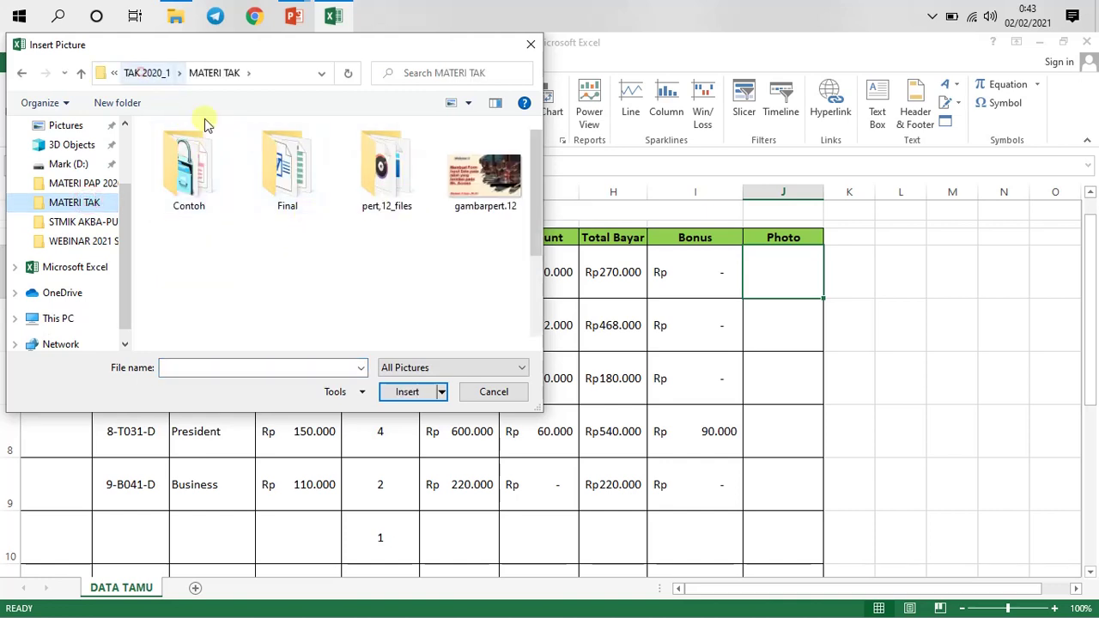
{"action": "left_click", "coordinate": [140, 72]}
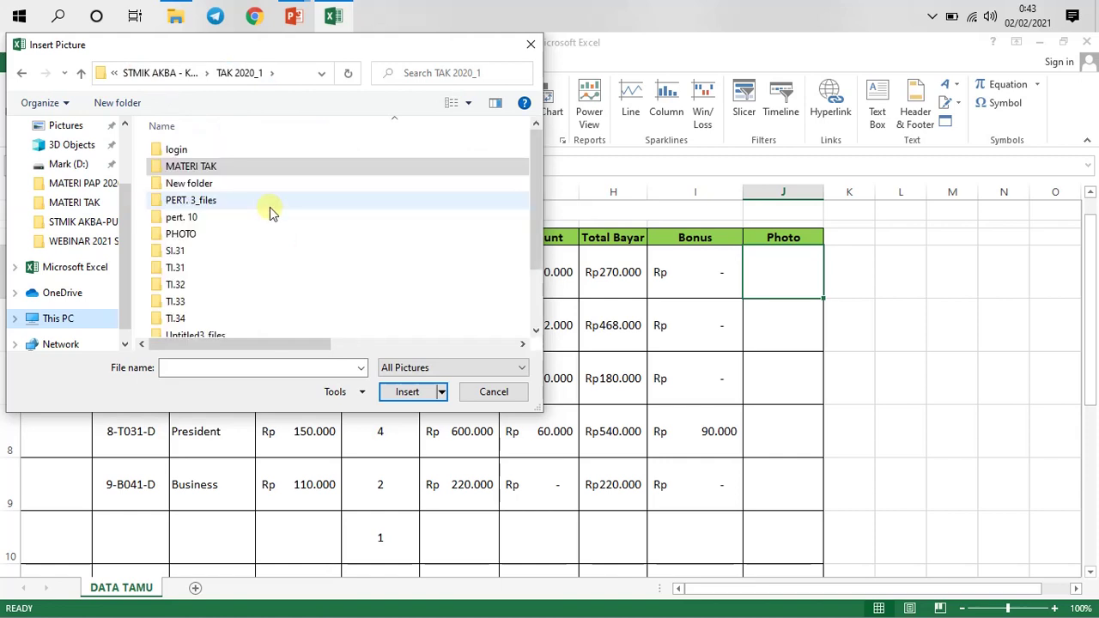
{"action": "double_click", "coordinate": [196, 235]}
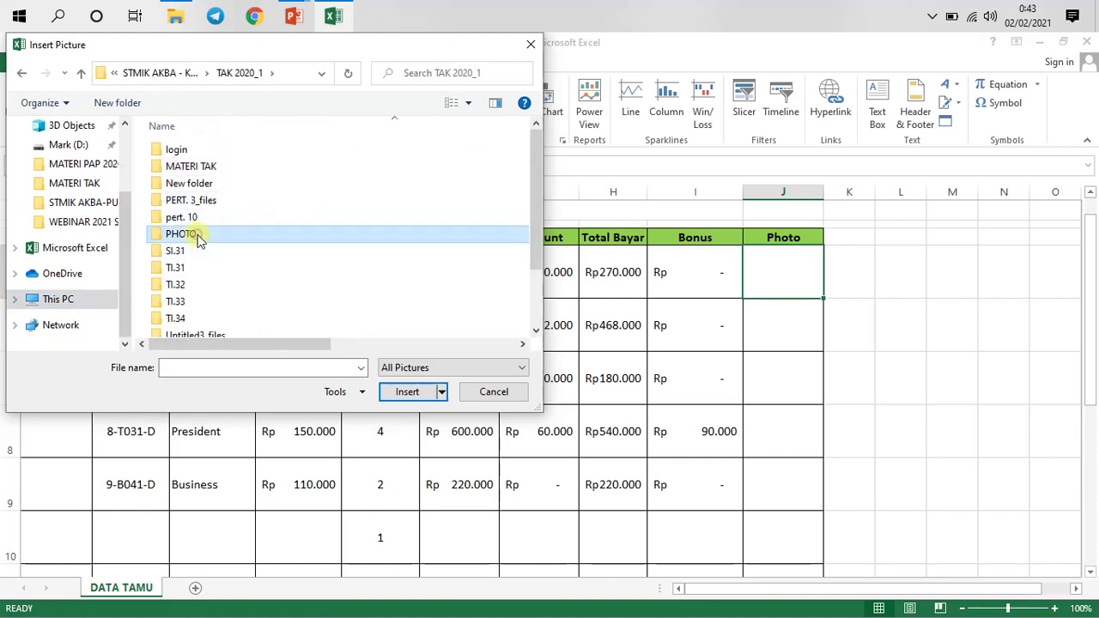
{"action": "left_click", "coordinate": [201, 166]}
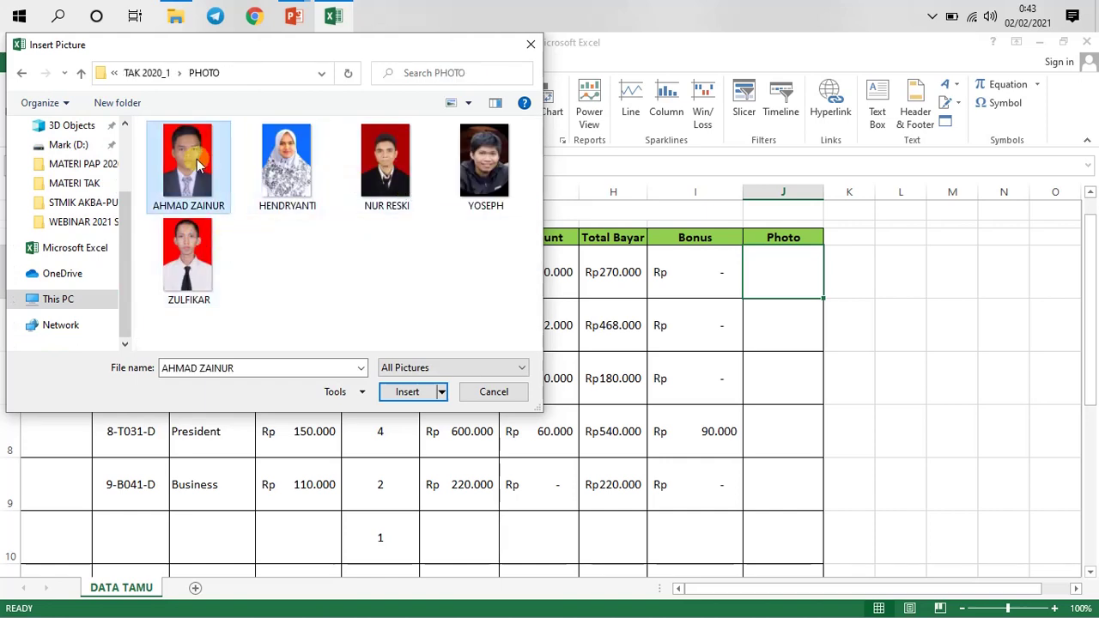
{"action": "left_click", "coordinate": [400, 392]}
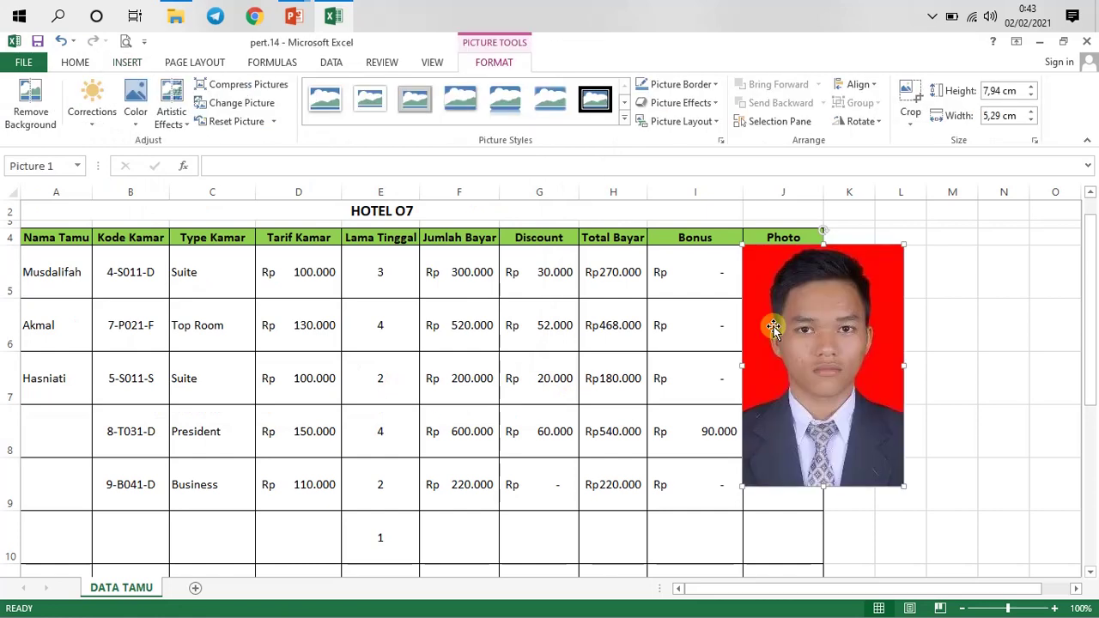
- Shrink the first portrait to fit inside J5, narrow the Photo column around it and center the picture in the cell
{"action": "left_click_drag", "start_coordinate": [743, 246], "coordinate": [864, 430]}
{"action": "left_click_drag", "start_coordinate": [883, 455], "coordinate": [812, 275]}
{"action": "left_click_drag", "start_coordinate": [764, 246], "coordinate": [785, 281]}
{"action": "mouse_move", "coordinate": [814, 183]}
{"action": "left_mouse_down"}
{"action": "mouse_move", "coordinate": [824, 189]}
{"action": "mouse_move", "coordinate": [809, 189]}
{"action": "left_mouse_up"}
{"action": "left_click_drag", "start_coordinate": [790, 280], "coordinate": [777, 273]}
- Insert the second portrait from the PHOTO folder and fit it into J6 at about 1.55 cm high by 1.24 cm wide
{"action": "left_click", "coordinate": [77, 68]}
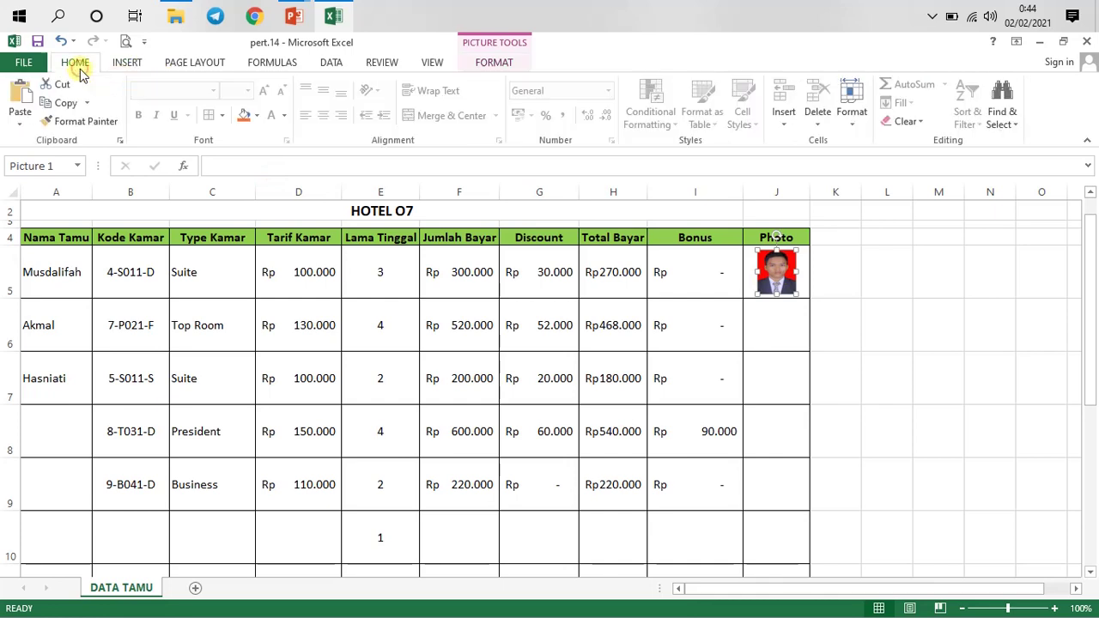
{"action": "left_click", "coordinate": [125, 66]}
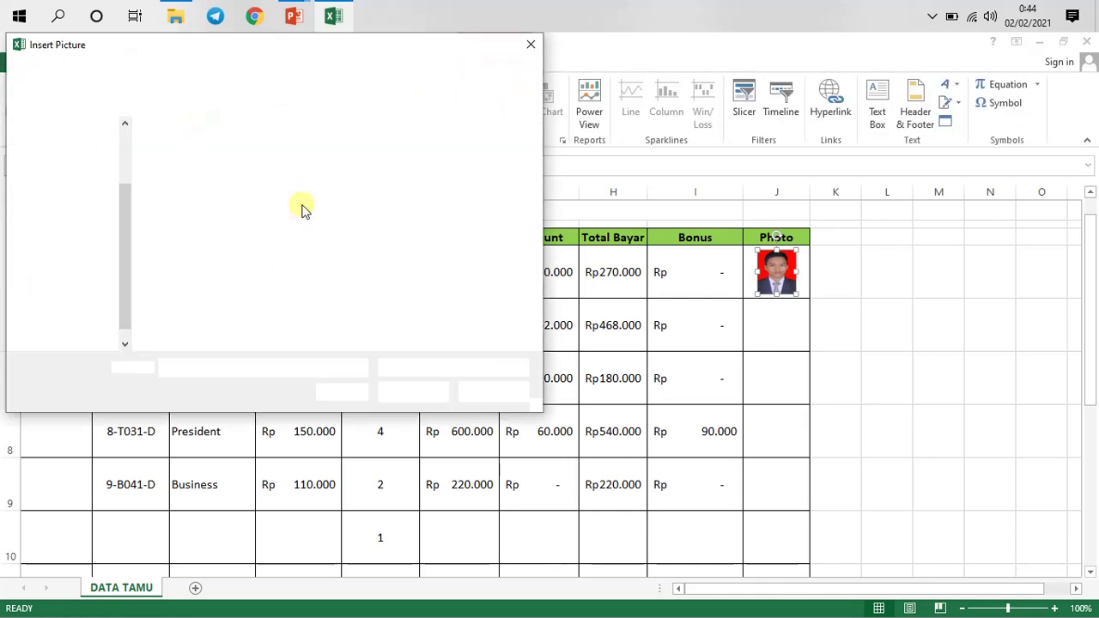
{"action": "left_click", "coordinate": [266, 186]}
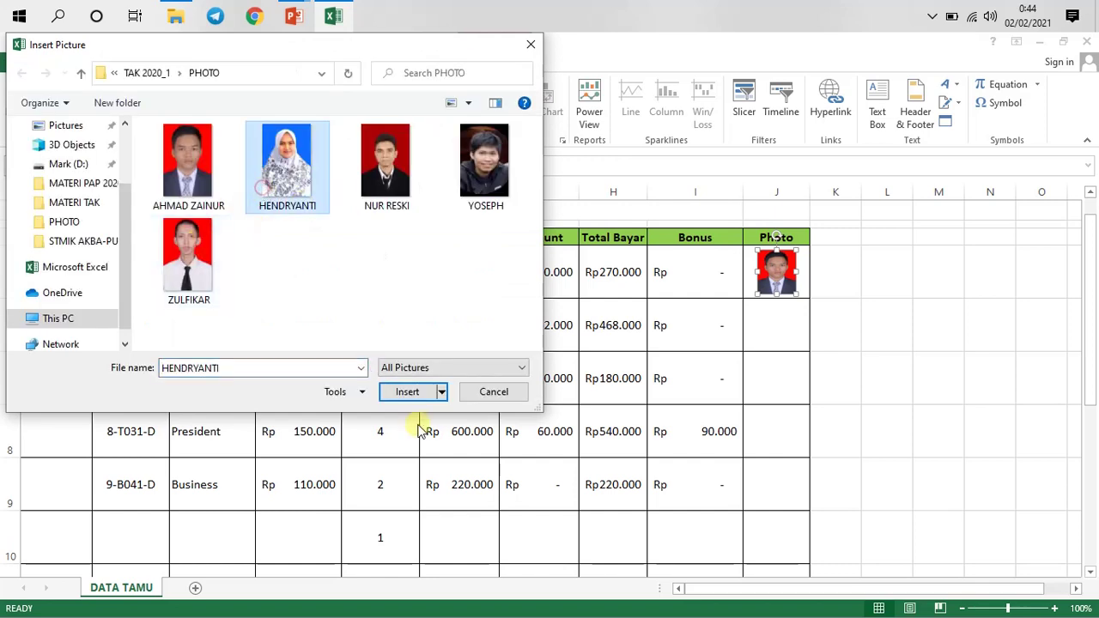
{"action": "left_click", "coordinate": [407, 392]}
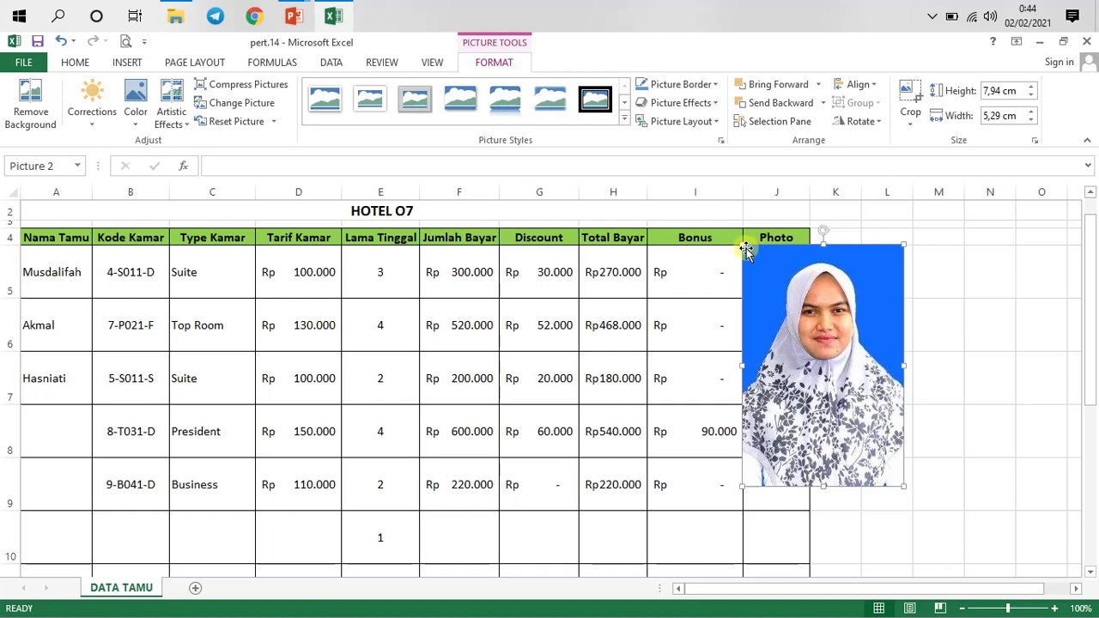
{"action": "left_click_drag", "start_coordinate": [743, 244], "coordinate": [800, 333]}
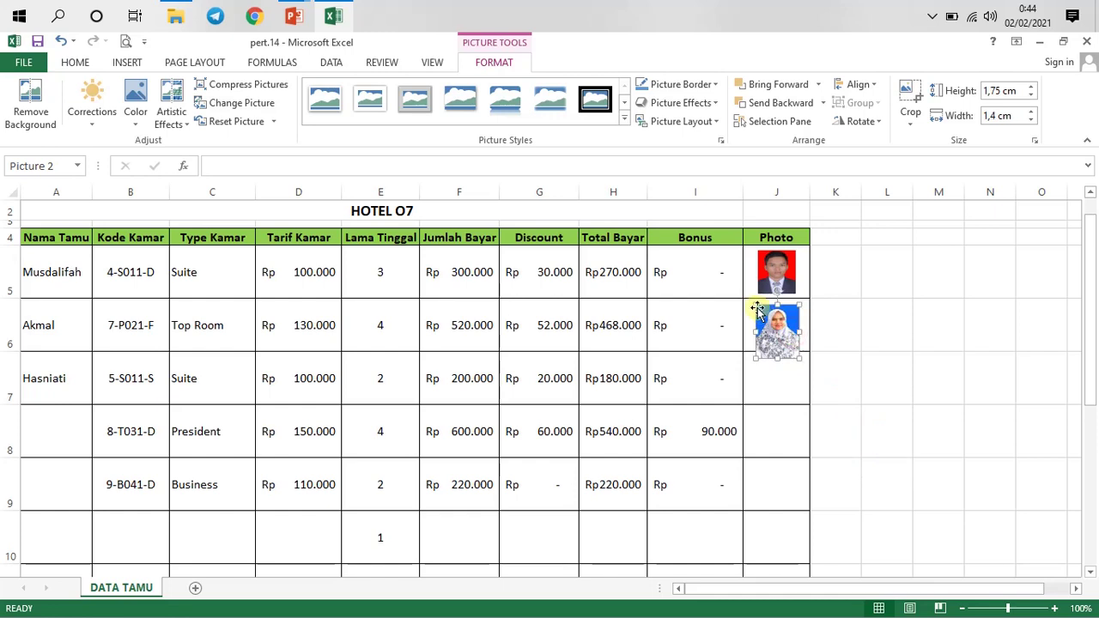
{"action": "left_click_drag", "start_coordinate": [752, 303], "coordinate": [786, 330]}
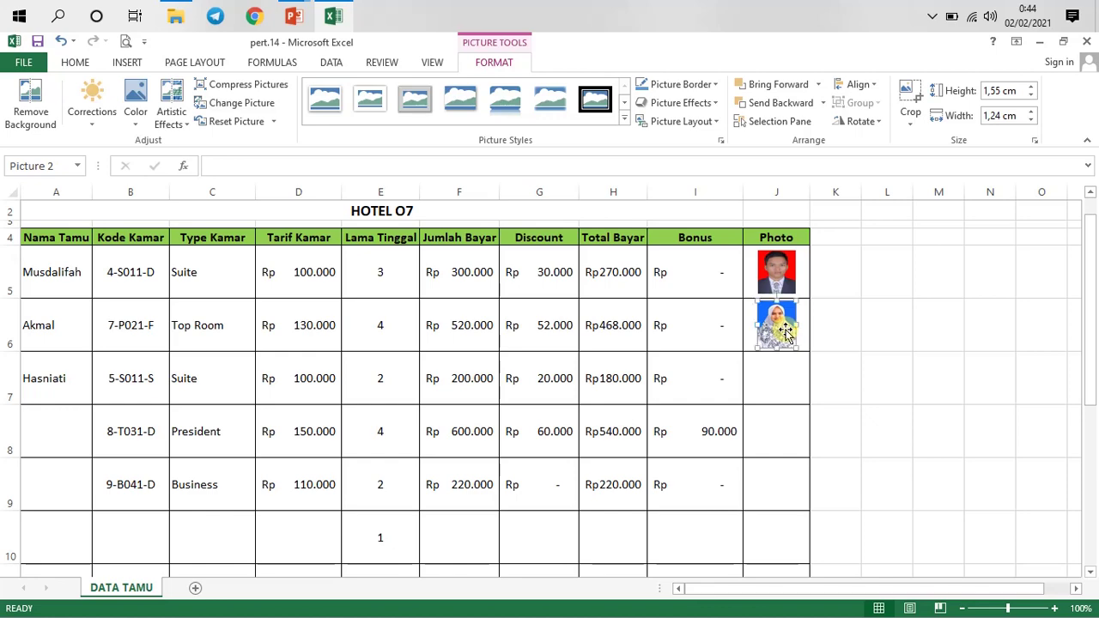
- Place the third portrait from the PHOTO folder in J7 at about 1.63 cm high by 1.27 cm wide and save the workbook
{"action": "left_click", "coordinate": [79, 62]}
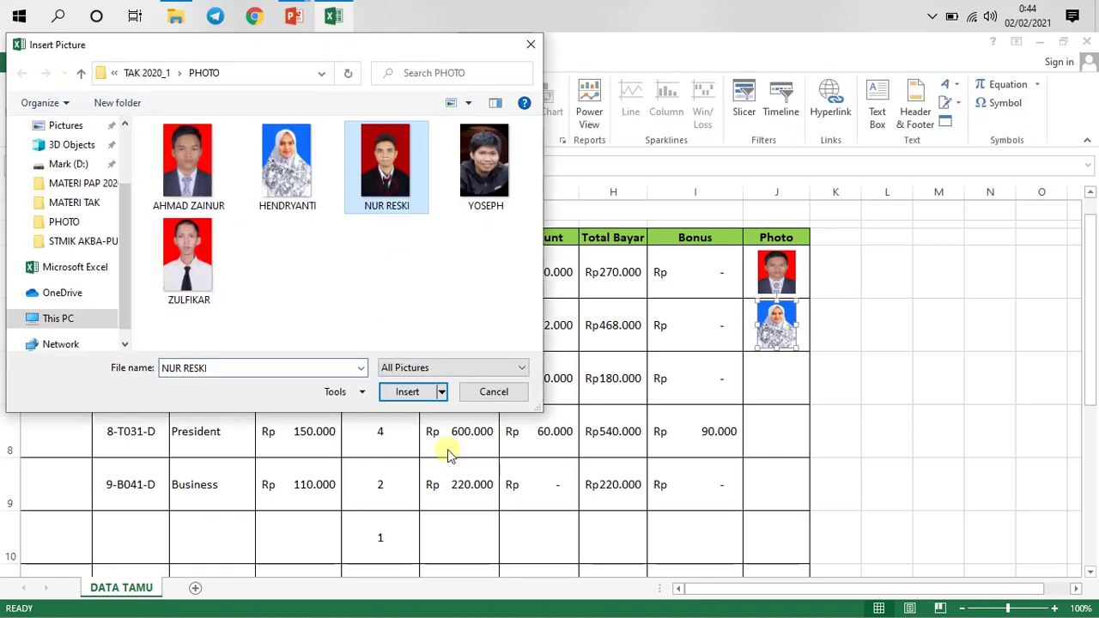
{"action": "left_click", "coordinate": [407, 392]}
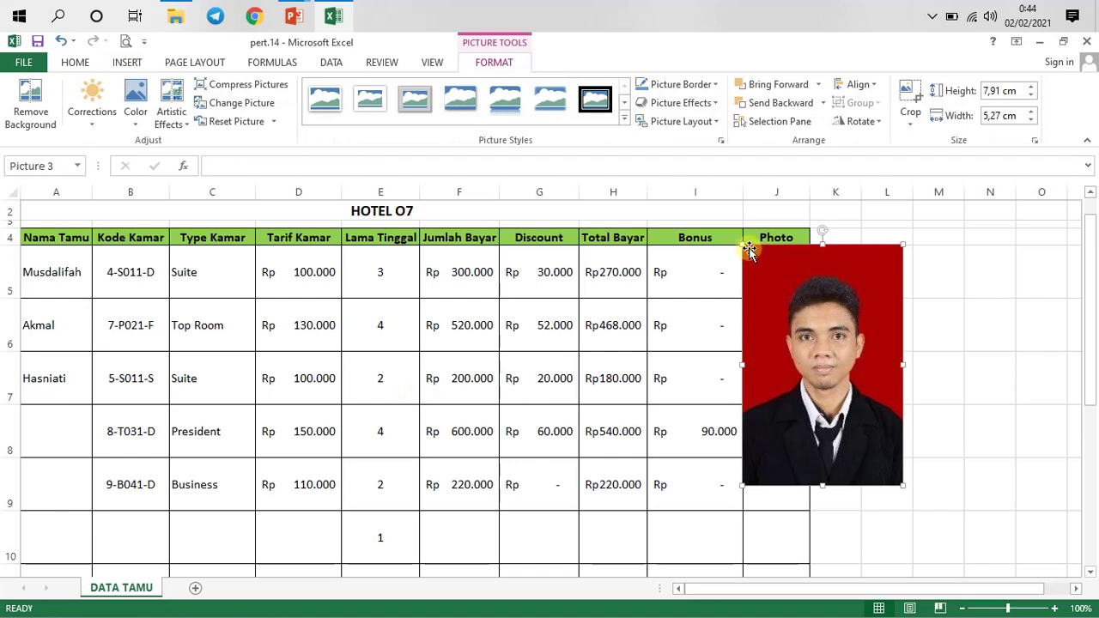
{"action": "left_click_drag", "start_coordinate": [743, 246], "coordinate": [787, 374]}
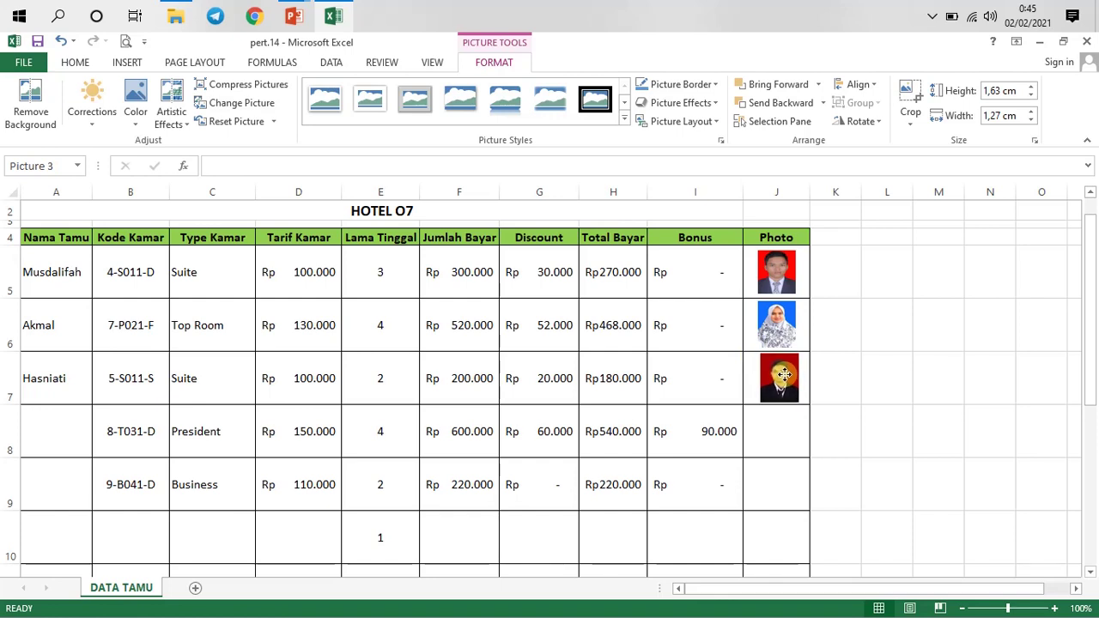
{"action": "left_click", "coordinate": [903, 359]}
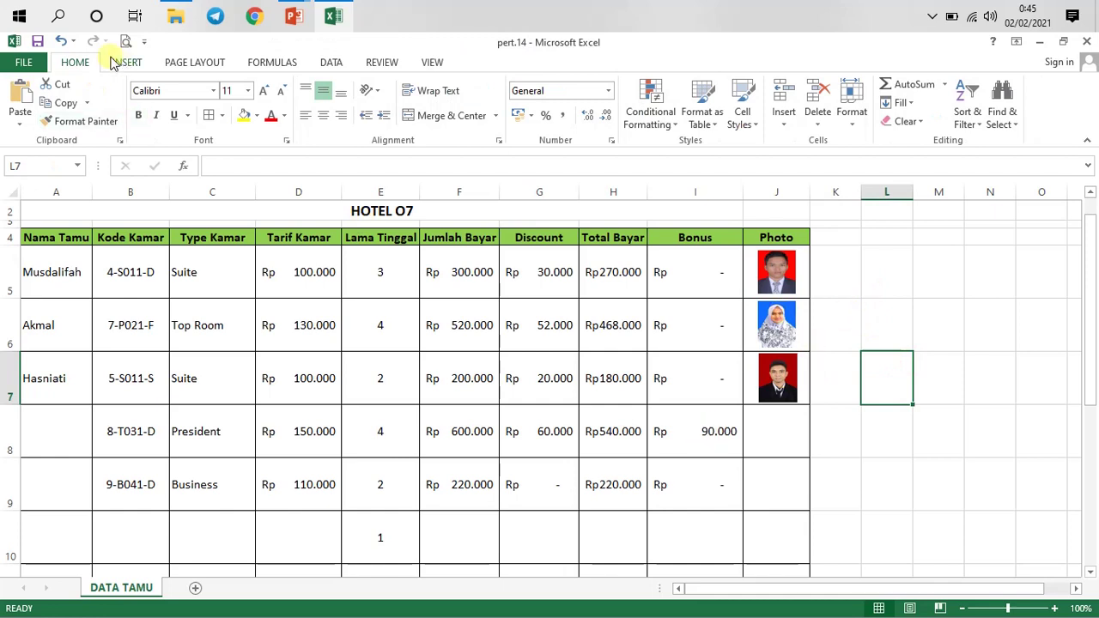
{"action": "left_click", "coordinate": [38, 41]}
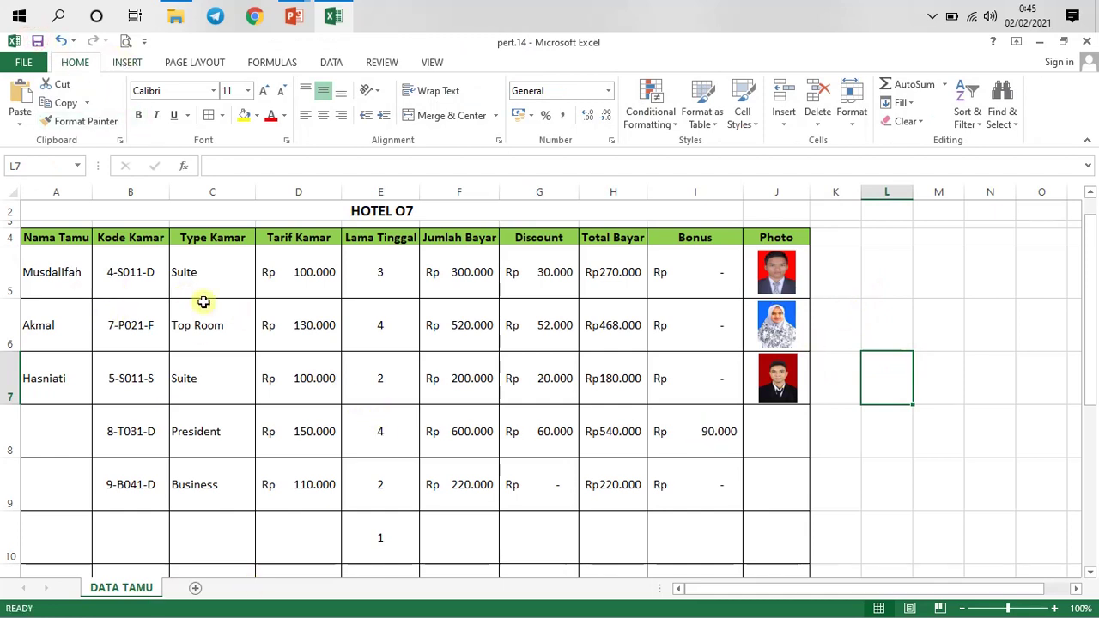
{"action": "left_click", "coordinate": [131, 273]}
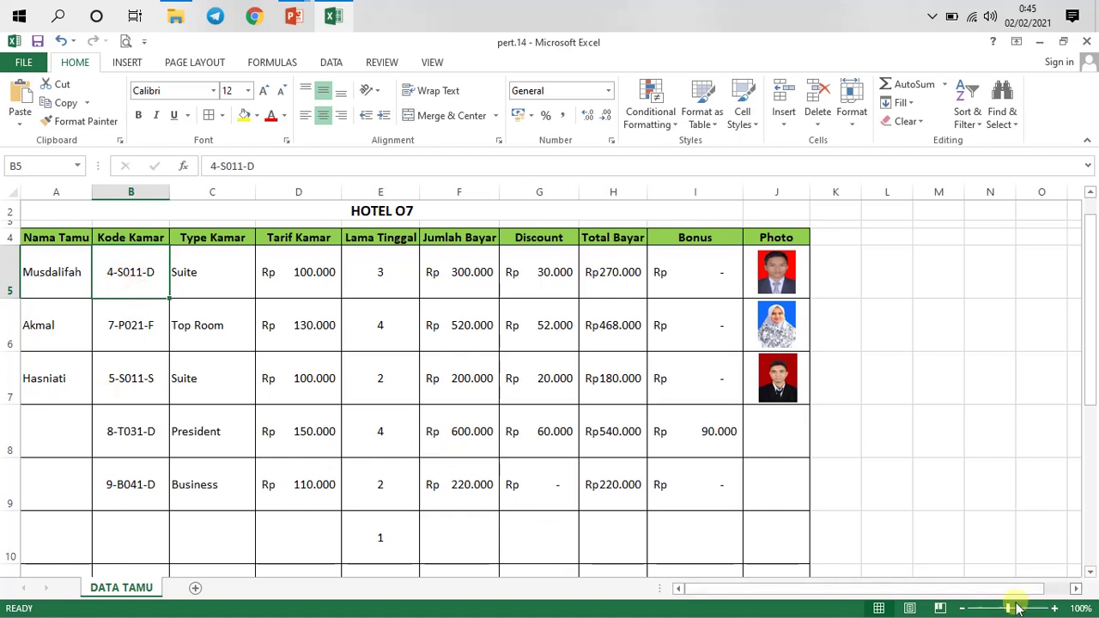
{"action": "left_click_drag", "start_coordinate": [886, 591], "coordinate": [858, 596]}
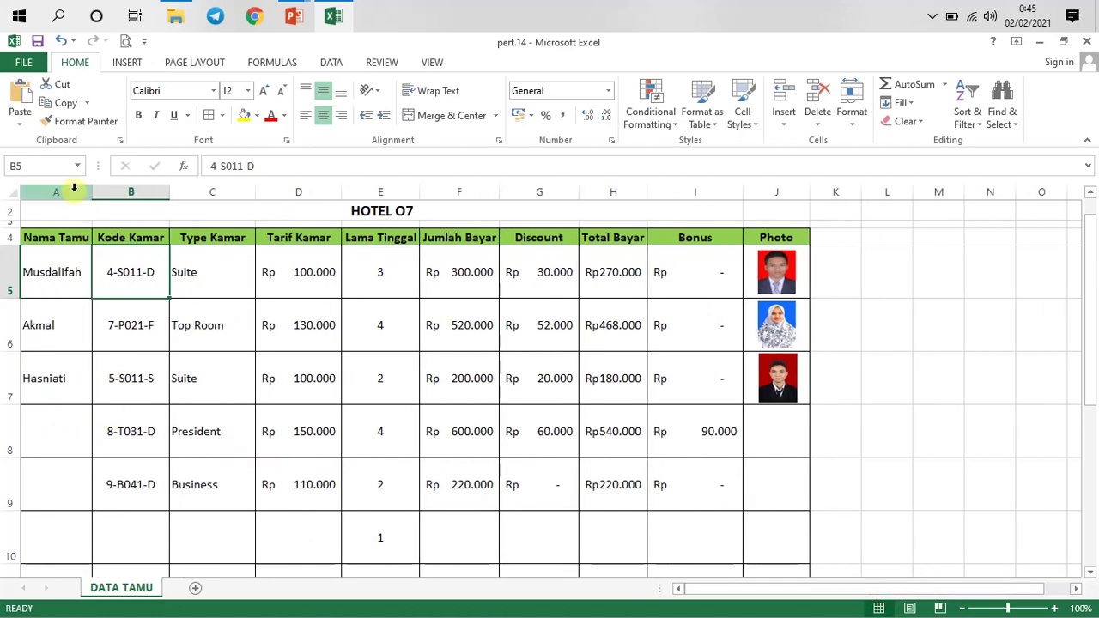
- Examine the guest names and room codes in the Nama Tamu and Kode Kamar columns, rows 5 to 9
{"action": "left_click", "coordinate": [60, 278]}
{"action": "left_click", "coordinate": [66, 328]}
{"action": "left_click", "coordinate": [122, 274]}
{"action": "left_click_drag", "start_coordinate": [54, 269], "coordinate": [56, 377]}
{"action": "left_click_drag", "start_coordinate": [121, 294], "coordinate": [139, 471]}
{"action": "left_click", "coordinate": [150, 327]}
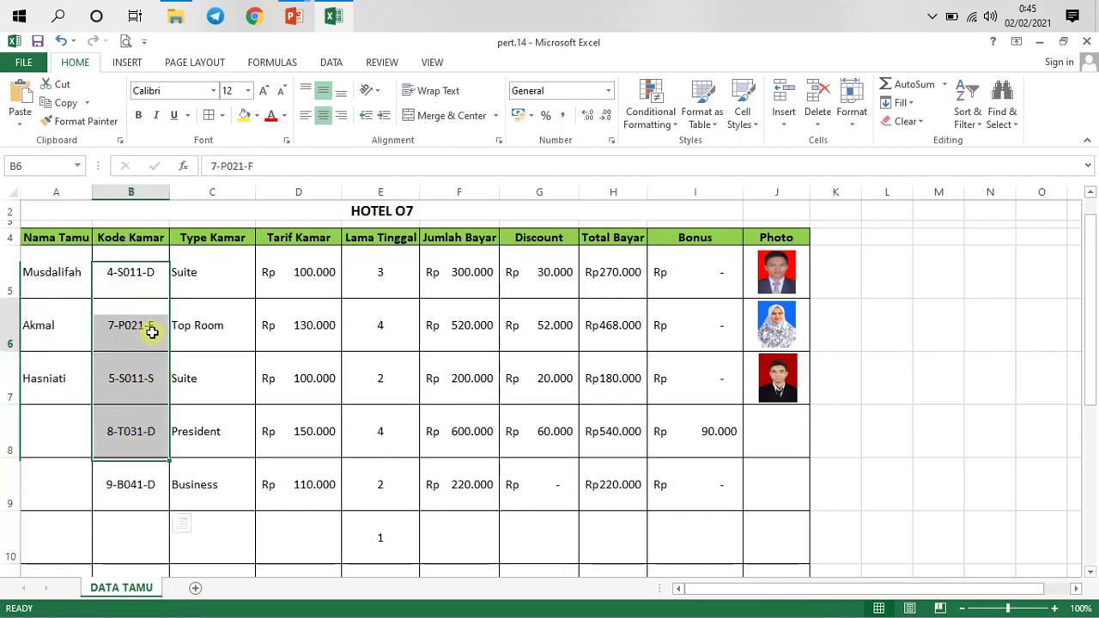
{"action": "left_click_drag", "start_coordinate": [125, 265], "coordinate": [150, 478]}
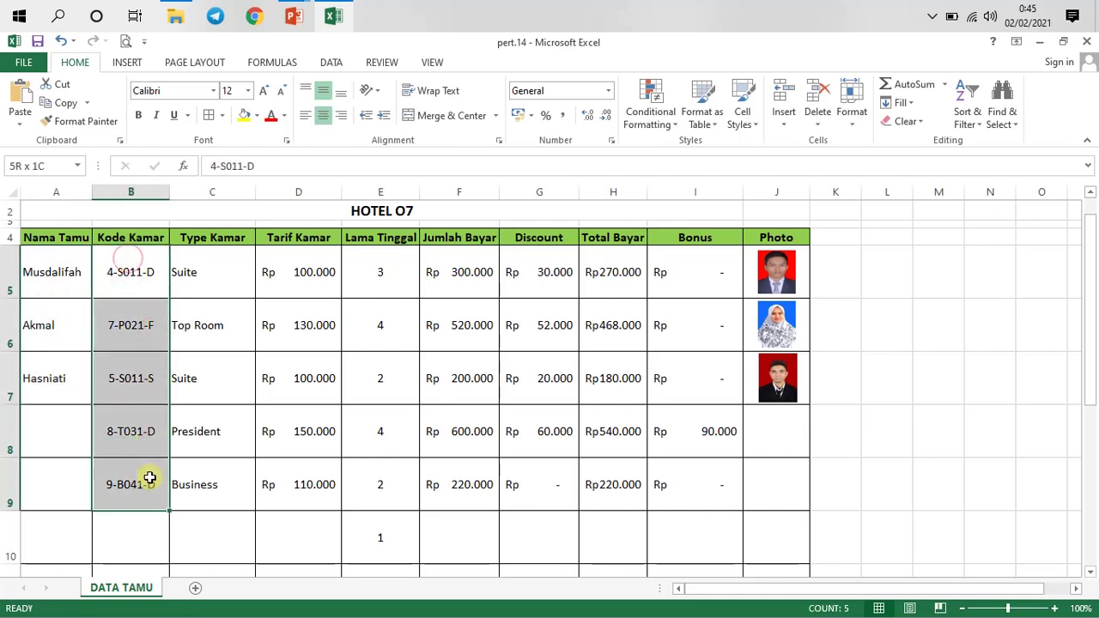
{"action": "left_click", "coordinate": [132, 318]}
{"action": "left_click_drag", "start_coordinate": [132, 269], "coordinate": [151, 481]}
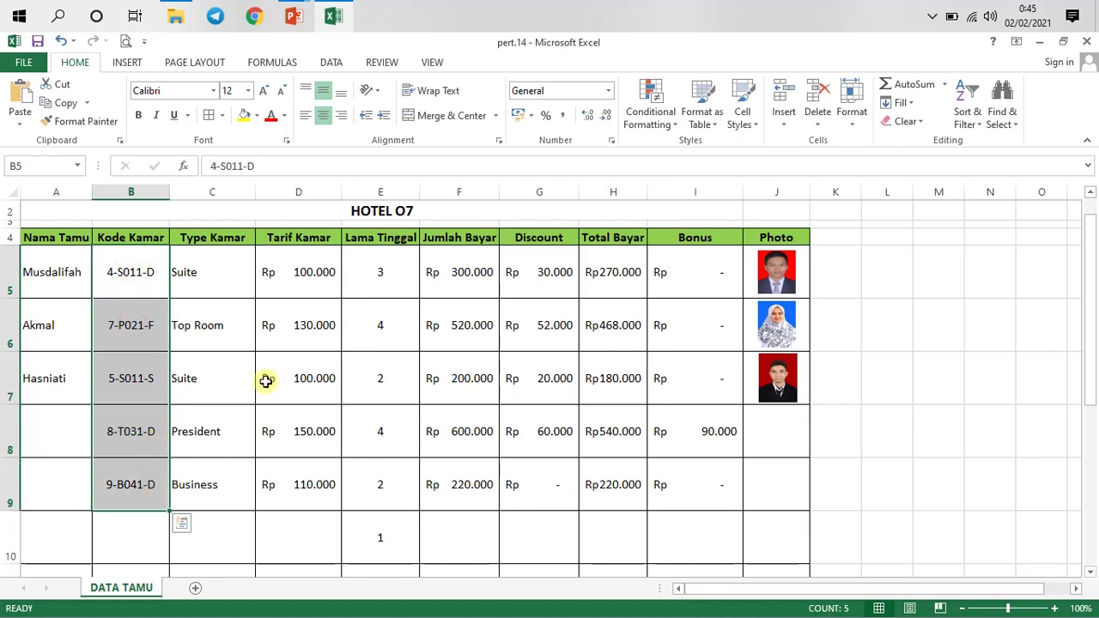
{"action": "left_click", "coordinate": [52, 285]}
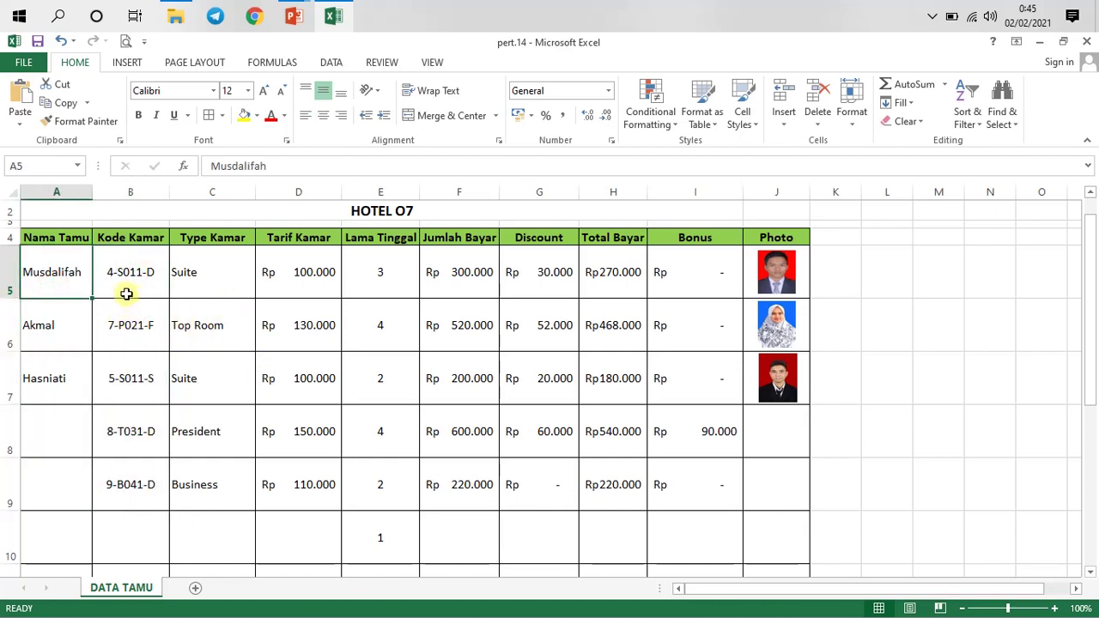
- Add a new worksheet and enter the title ID CARD TAMU in C3
{"action": "left_click", "coordinate": [196, 589]}
{"action": "left_click", "coordinate": [128, 243]}
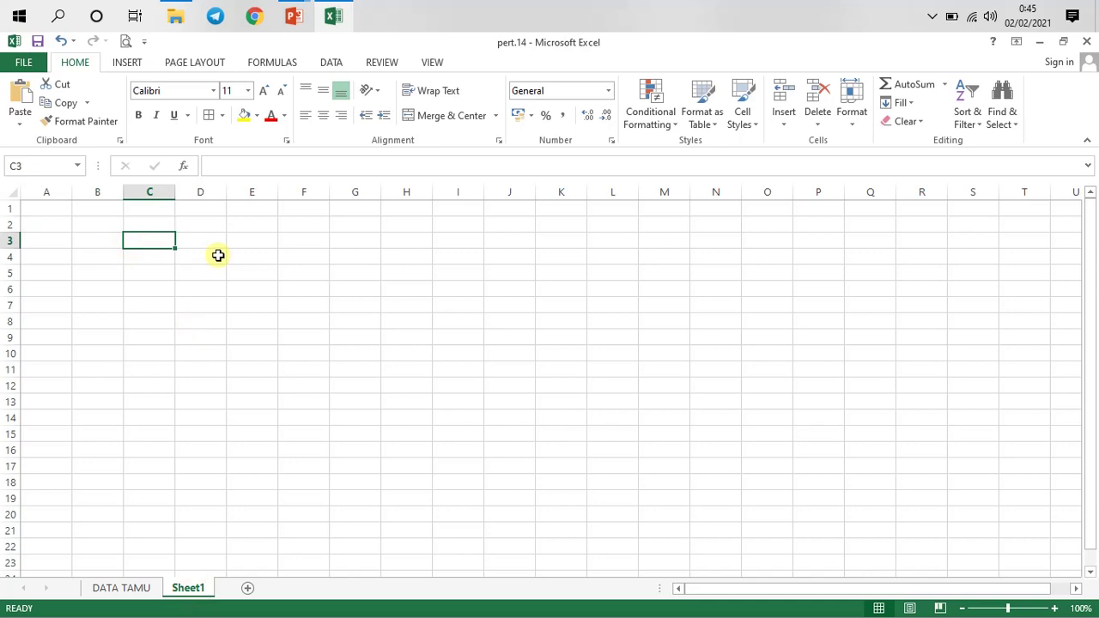
{"action": "type", "text": "di"}
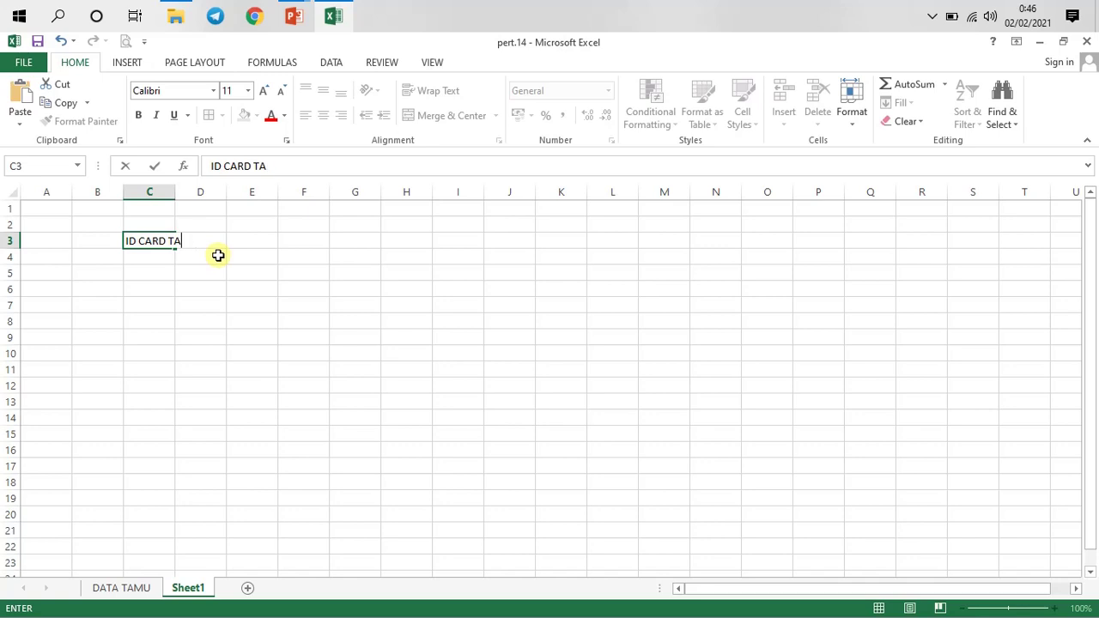
{"action": "key", "text": "Return"}
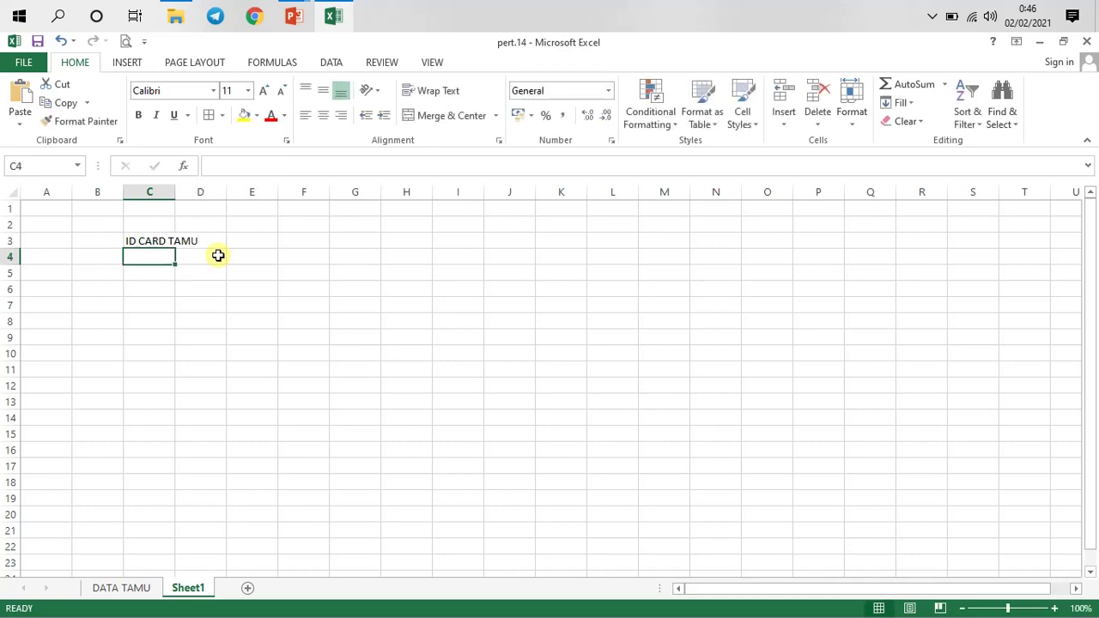
- Enter the labels NAMA, TYPE KAMAR and TARIF in D5:D7 and widen column D to fit them
{"action": "left_click", "coordinate": [158, 273]}
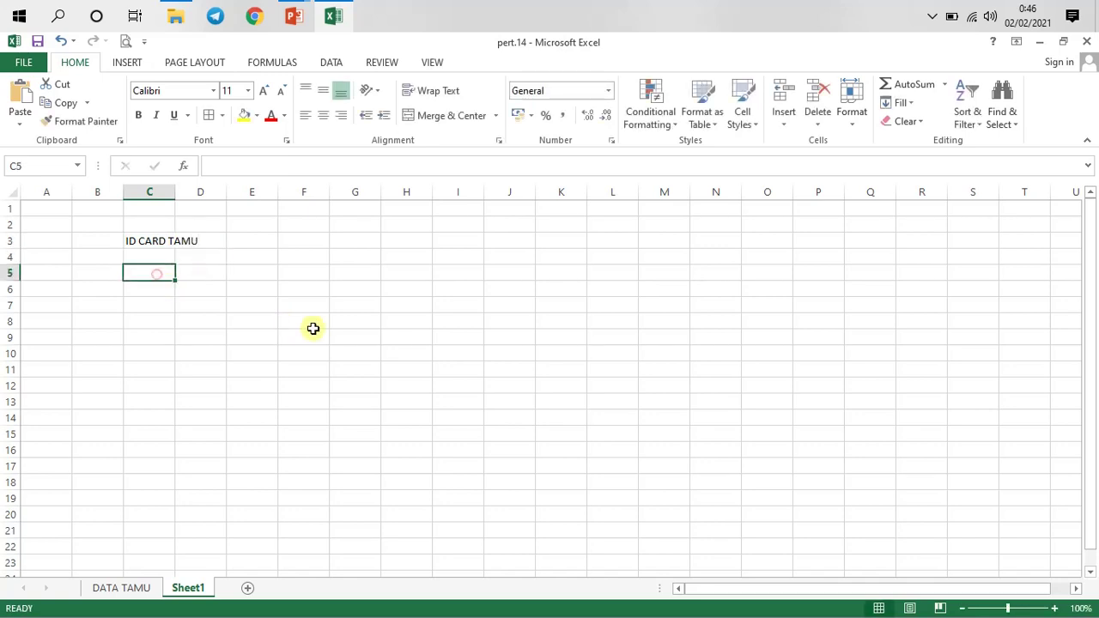
{"action": "left_click", "coordinate": [200, 273]}
{"action": "type", "text": "NAMA"}
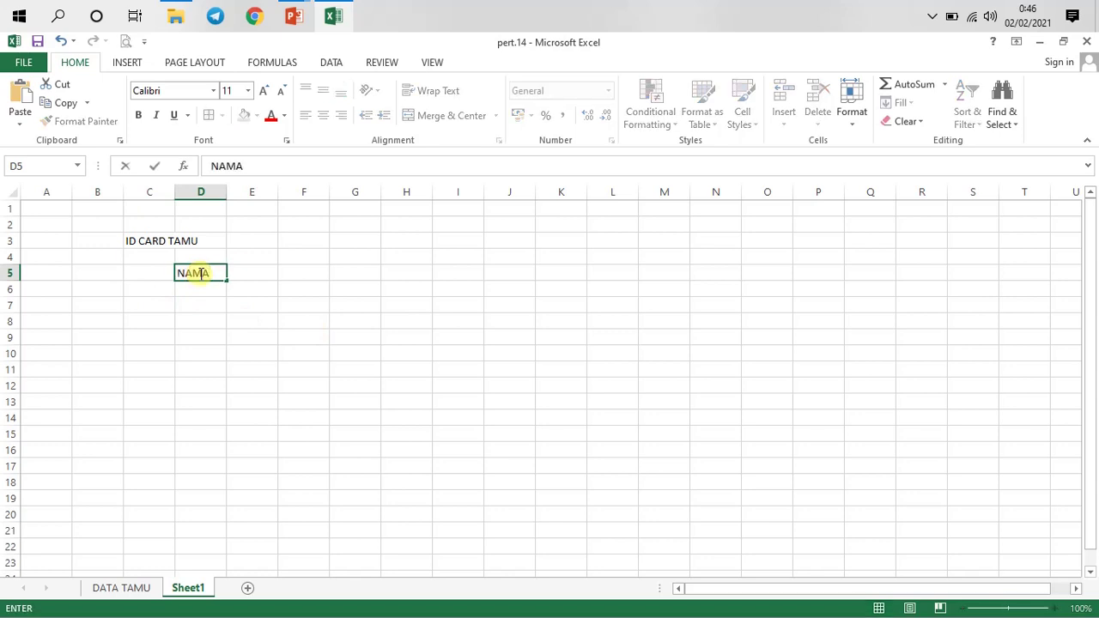
{"action": "key", "text": "Return"}
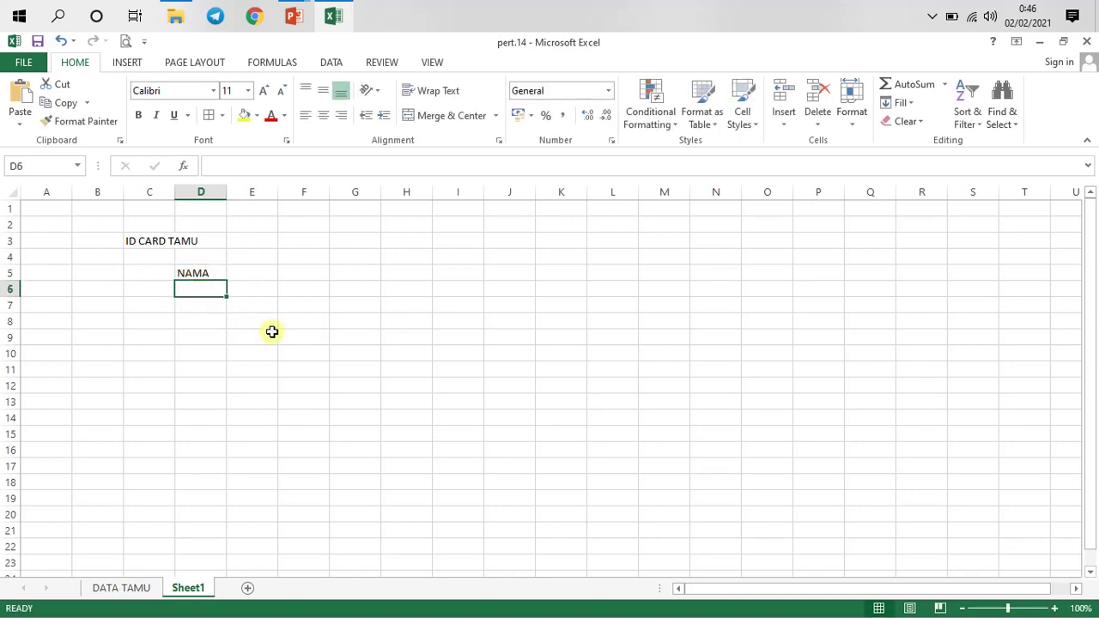
{"action": "type", "text": "TYPE KAMAR"}
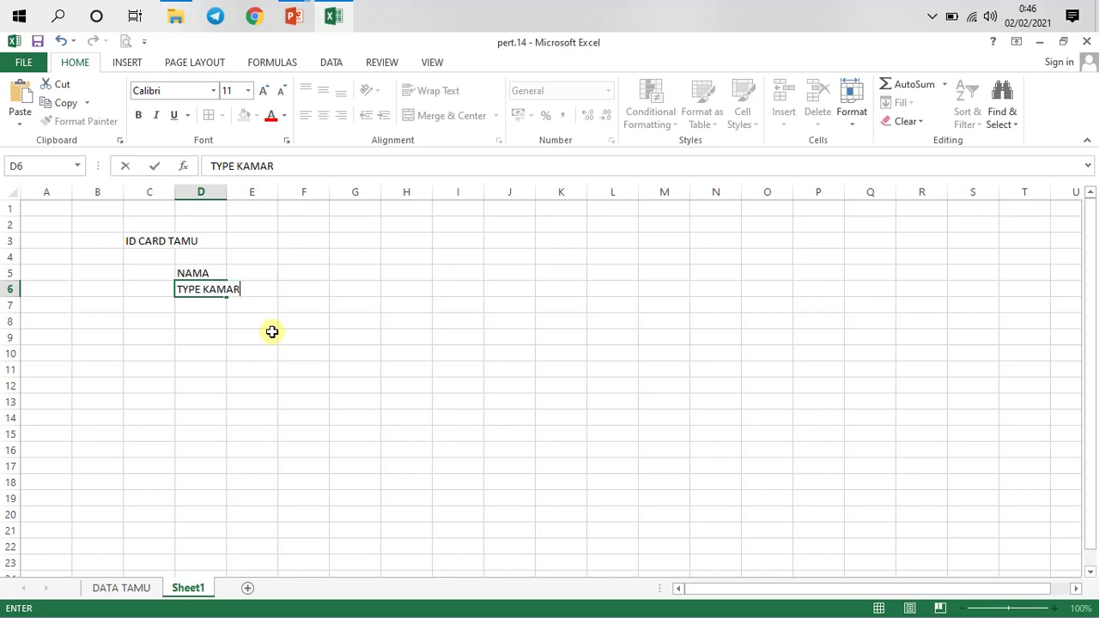
{"action": "key", "text": "Return"}
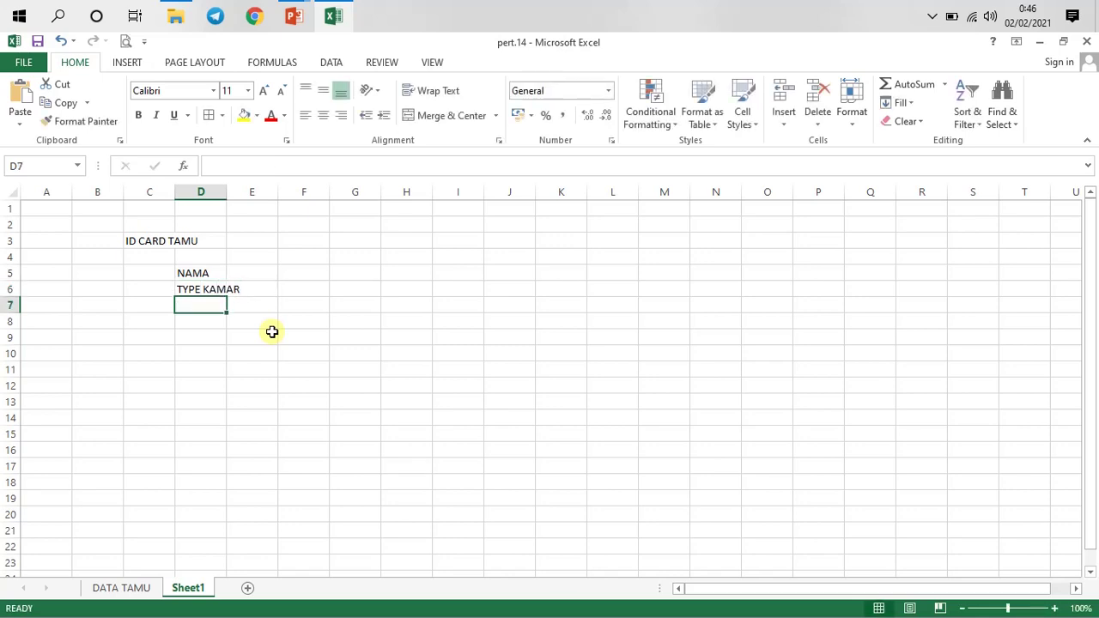
{"action": "type", "text": "TARIF"}
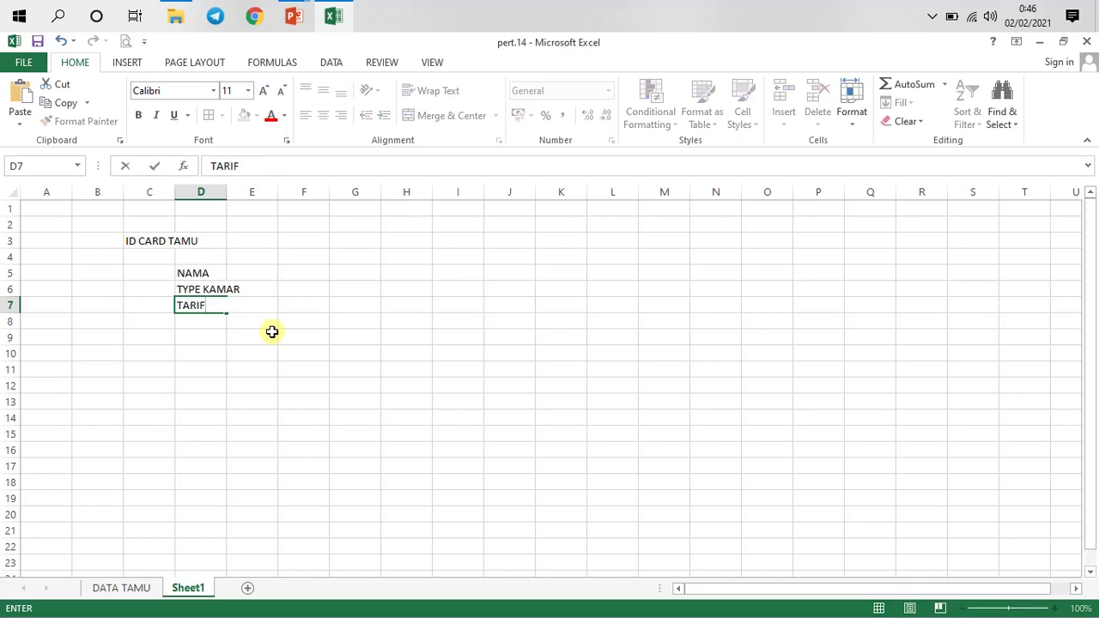
{"action": "key", "text": "Return"}
{"action": "left_click_drag", "start_coordinate": [227, 195], "coordinate": [250, 196]}
- Merge and center cells C5:C7 beside the card labels
{"action": "left_click", "coordinate": [148, 257]}
{"action": "left_click", "coordinate": [150, 268]}
{"action": "left_click_drag", "start_coordinate": [161, 276], "coordinate": [164, 302]}
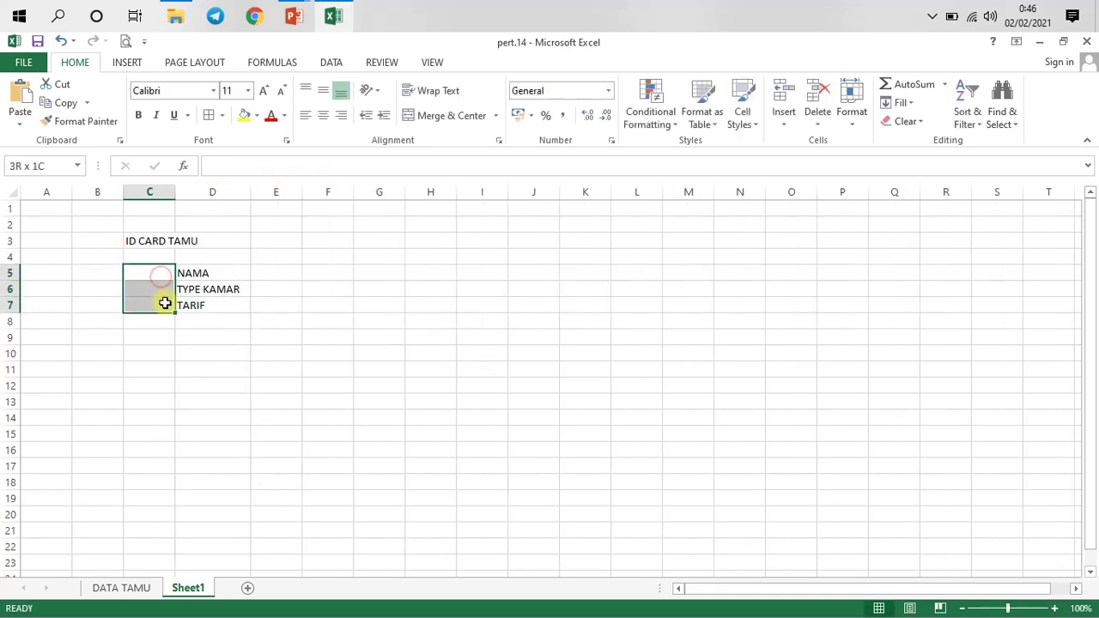
{"action": "left_click", "coordinate": [200, 336]}
{"action": "left_click_drag", "start_coordinate": [162, 277], "coordinate": [172, 301]}
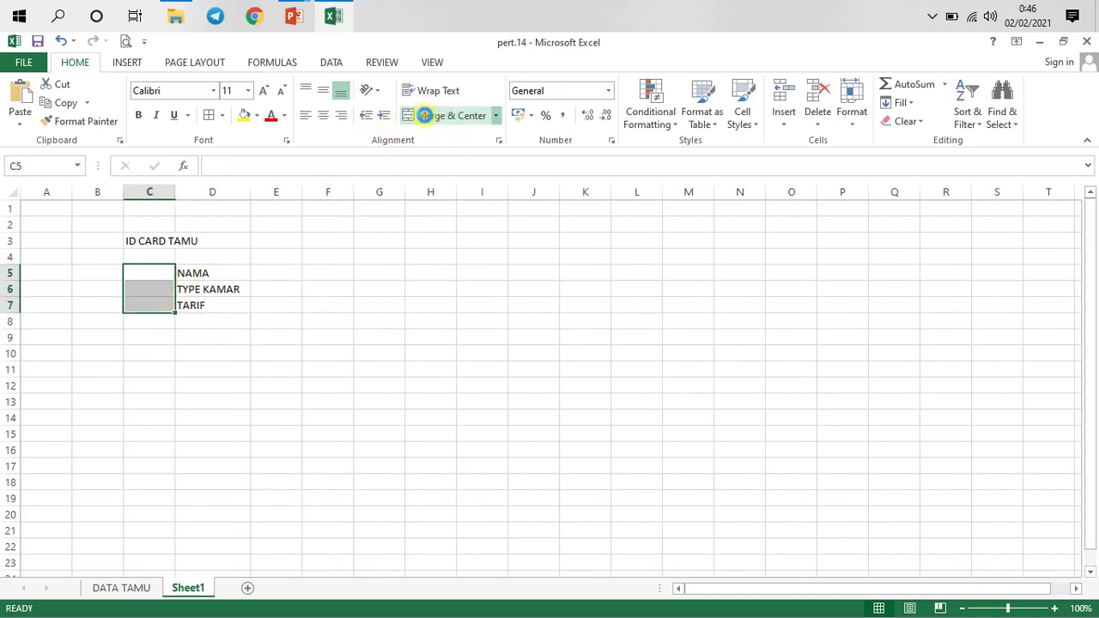
{"action": "left_click", "coordinate": [424, 115]}
{"action": "left_click", "coordinate": [276, 276]}
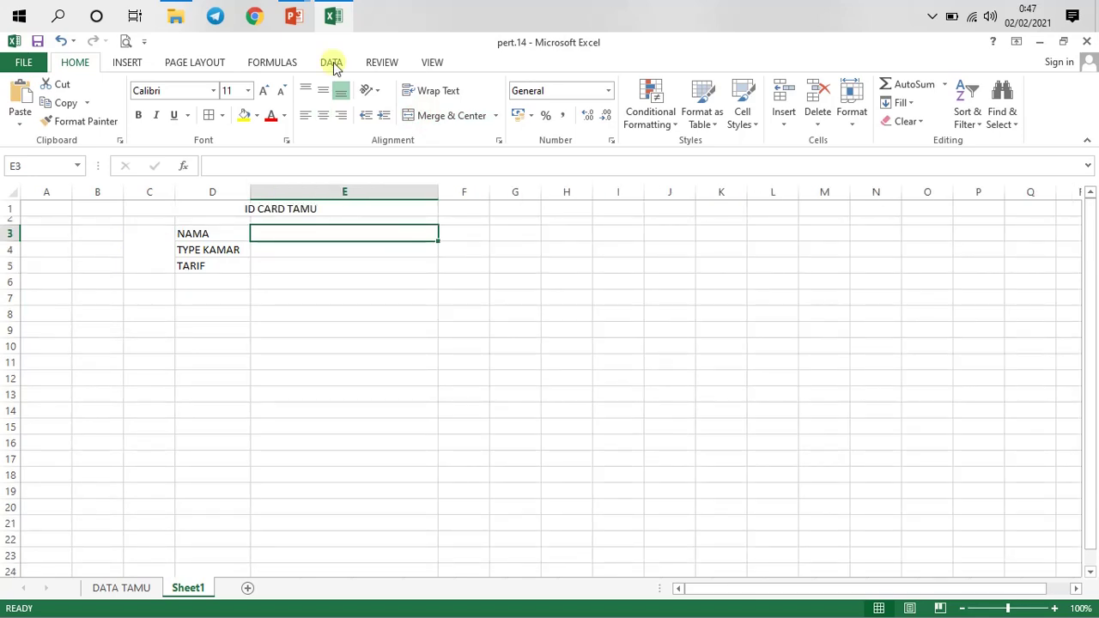
- Start a data validation rule for E3 beside NAMA and set its allowed values to List
{"action": "left_click", "coordinate": [318, 420]}
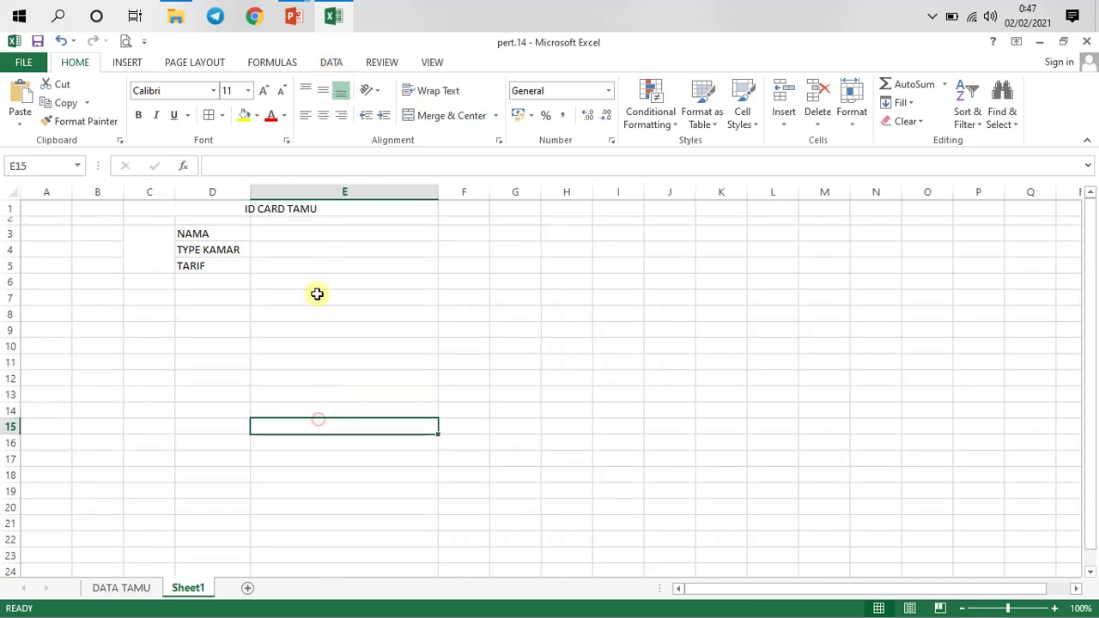
{"action": "left_click", "coordinate": [311, 234]}
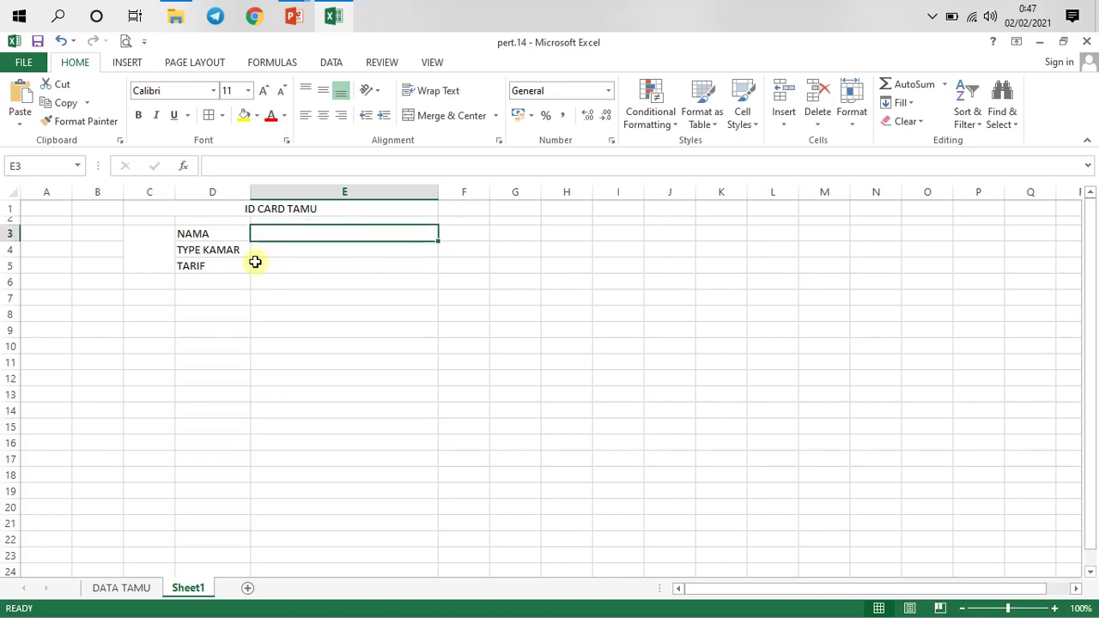
{"action": "left_click", "coordinate": [333, 65]}
{"action": "left_click", "coordinate": [673, 131]}
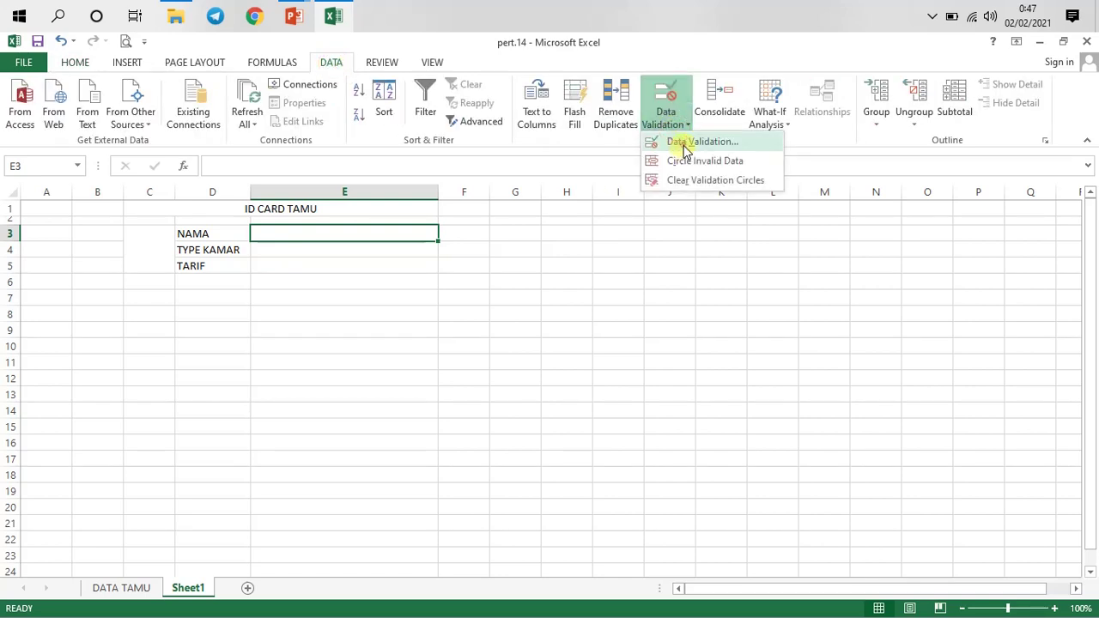
{"action": "left_click", "coordinate": [686, 145]}
{"action": "left_click", "coordinate": [803, 415]}
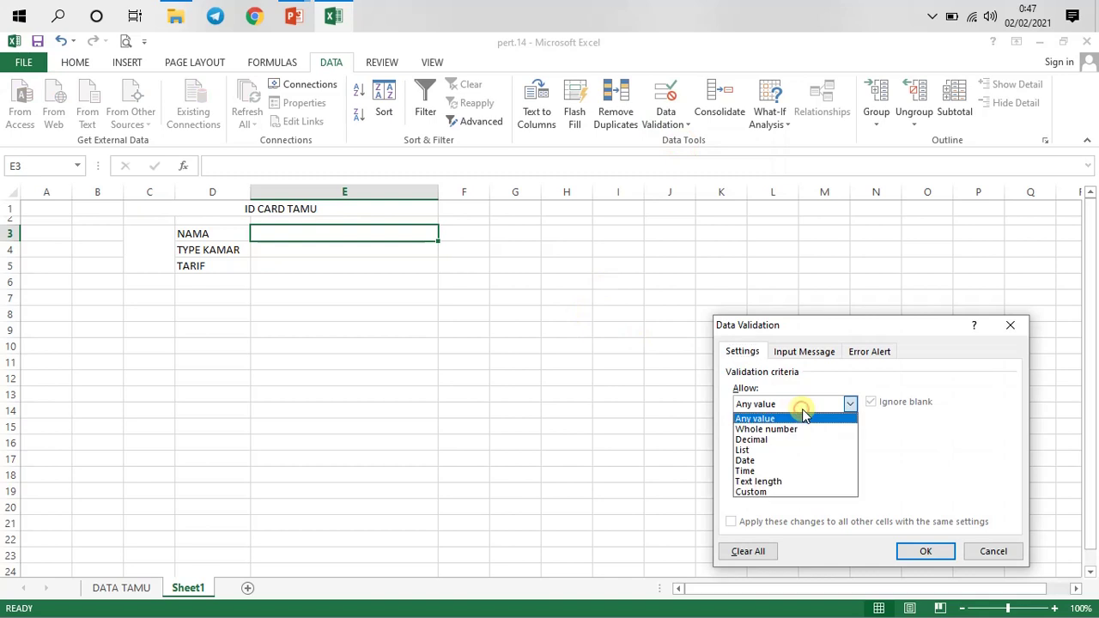
{"action": "left_click", "coordinate": [784, 328]}
{"action": "left_click_drag", "start_coordinate": [816, 330], "coordinate": [656, 112]}
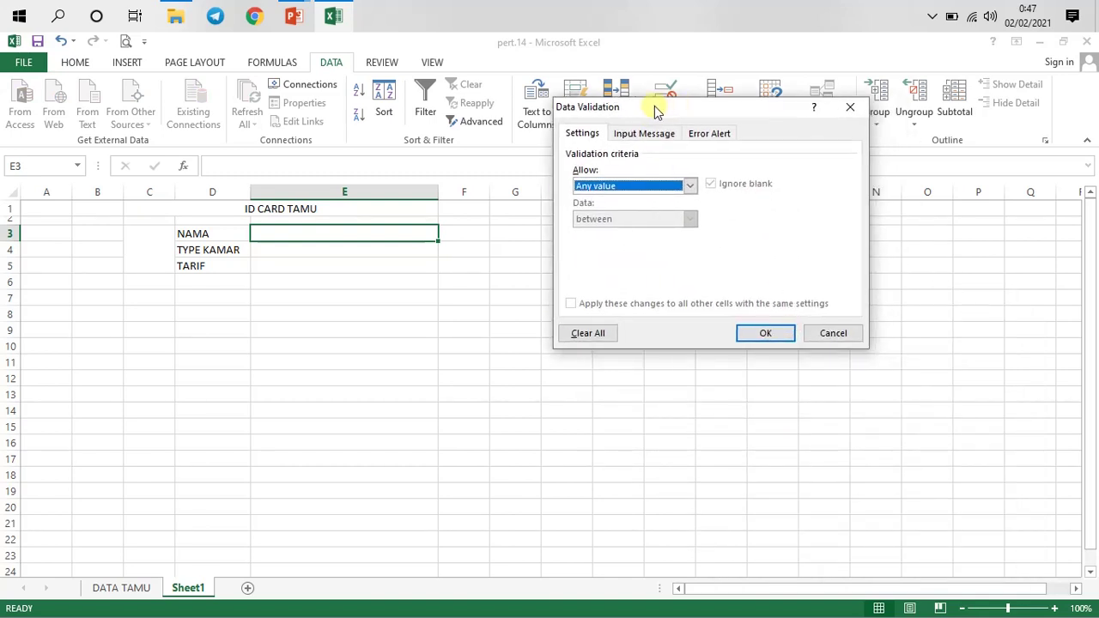
{"action": "left_click", "coordinate": [689, 187]}
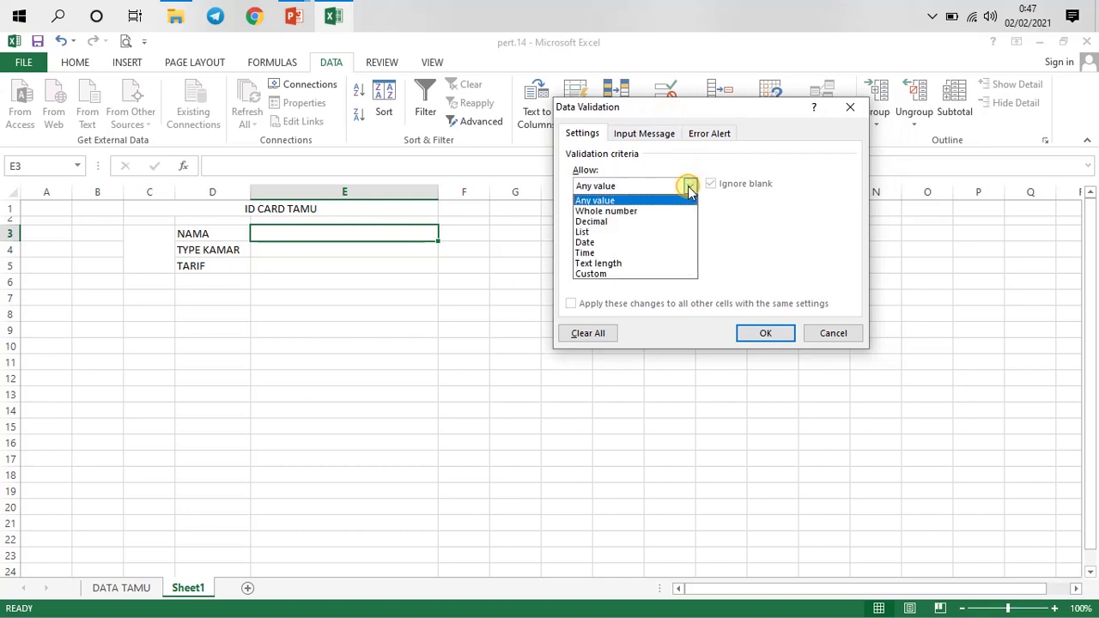
{"action": "left_click", "coordinate": [612, 232]}
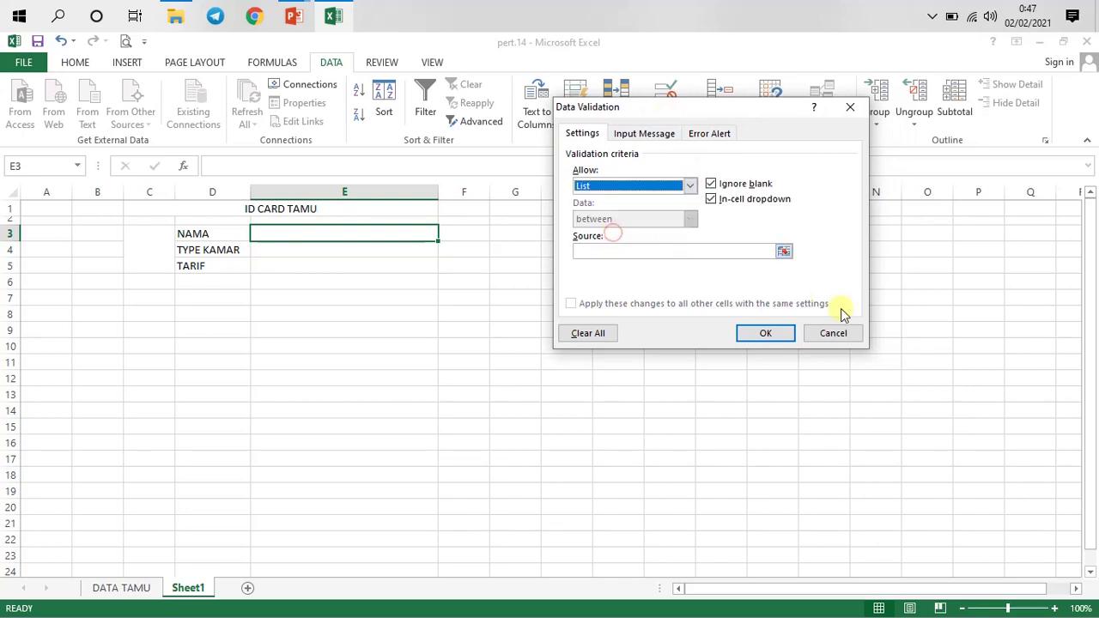
- Set the validation list source to ='DATA TAMU'!$A$5:$A$7 and apply the rule
{"action": "left_click", "coordinate": [783, 253]}
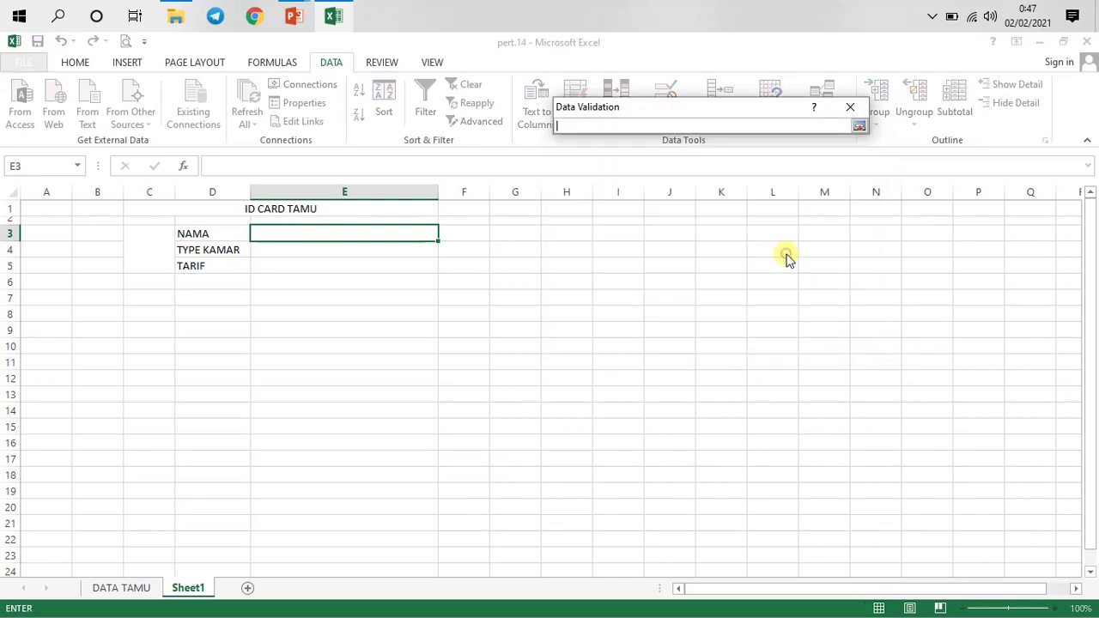
{"action": "left_click", "coordinate": [110, 588]}
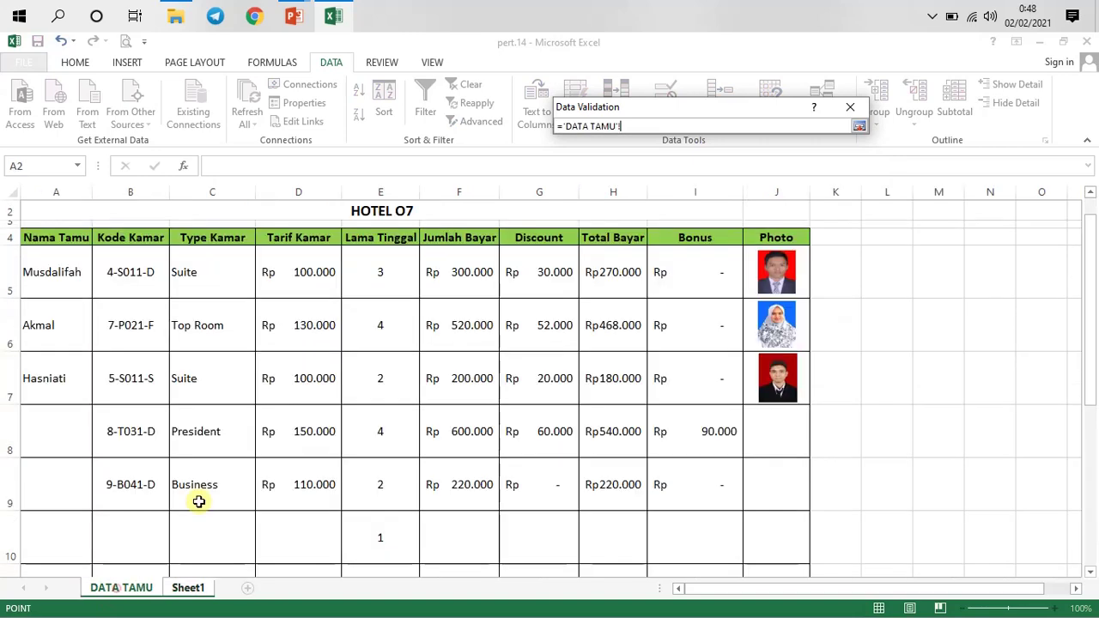
{"action": "left_click_drag", "start_coordinate": [51, 261], "coordinate": [66, 379]}
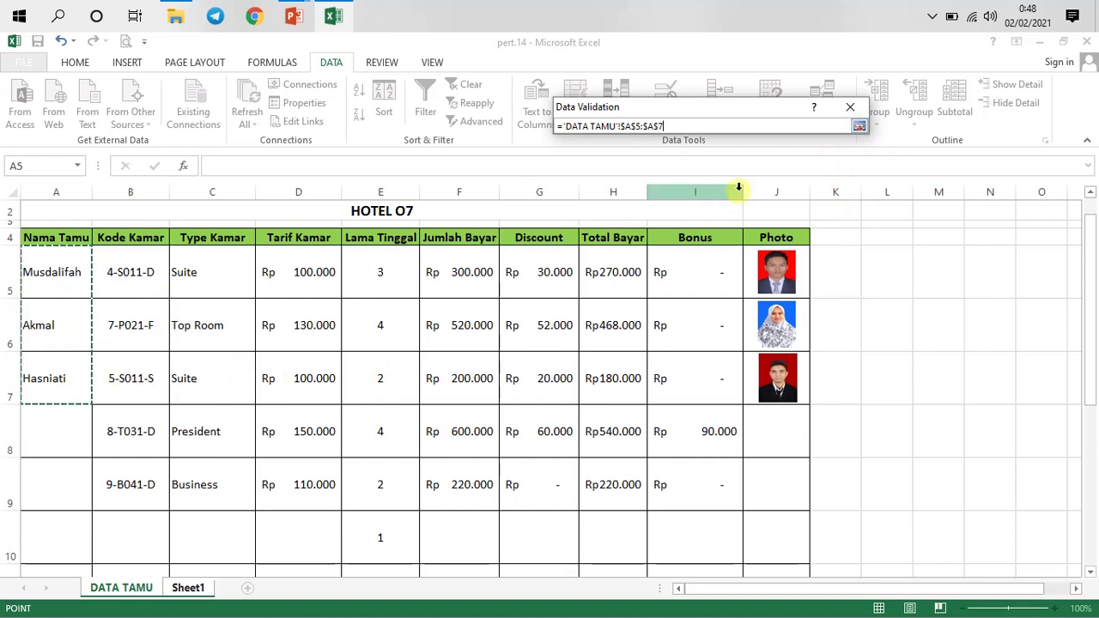
{"action": "left_click", "coordinate": [858, 125]}
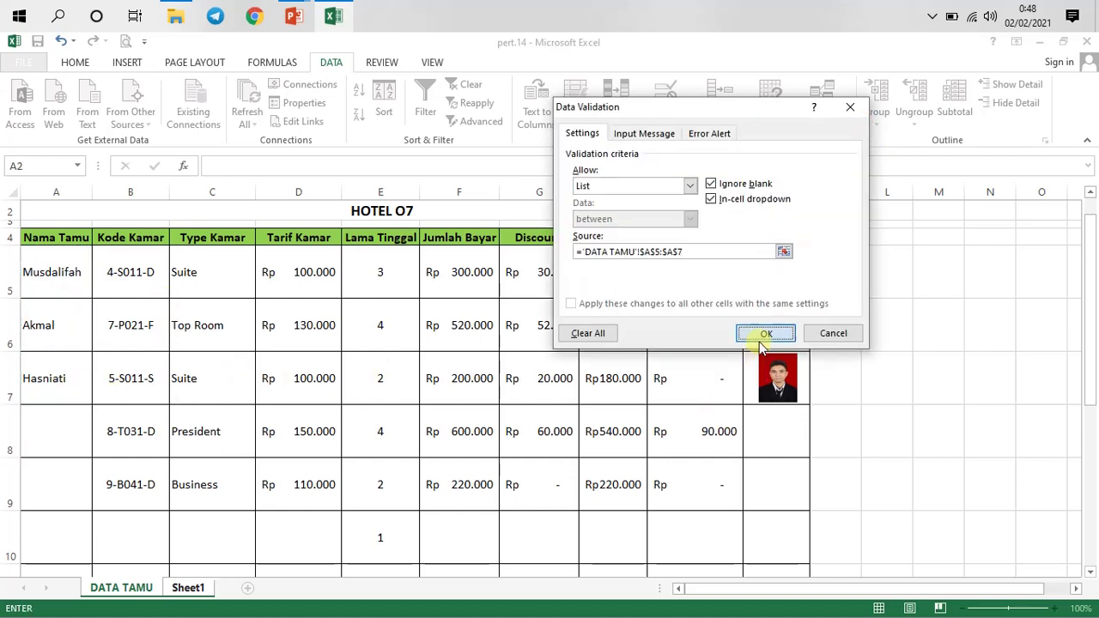
{"action": "left_click", "coordinate": [750, 335]}
- Choose the second guest's name from the new dropdown list in E3
{"action": "left_click", "coordinate": [444, 234]}
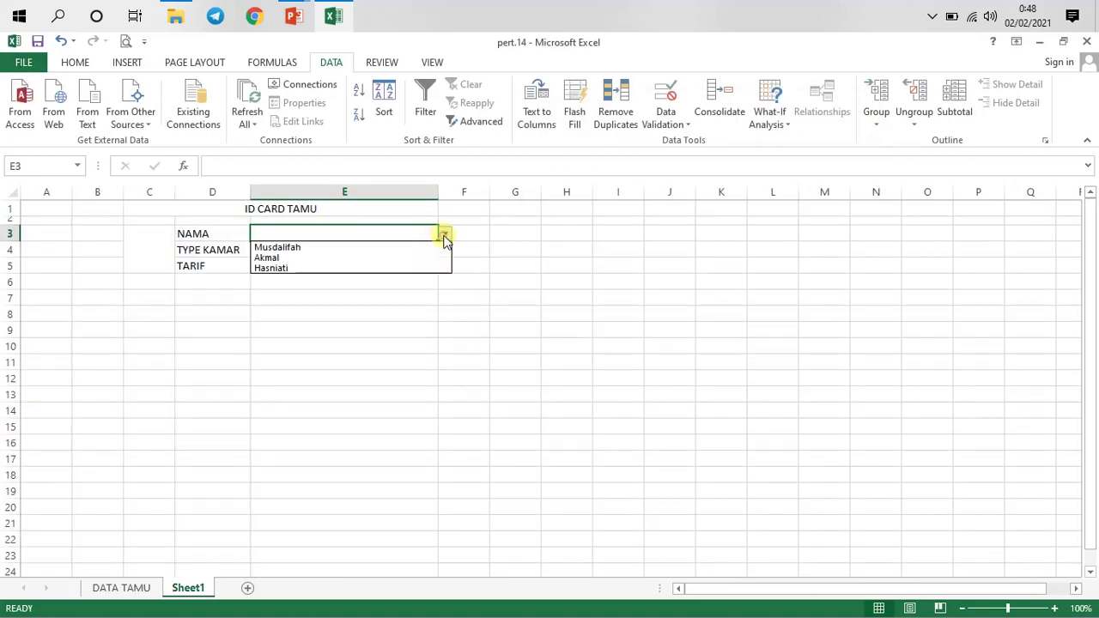
{"action": "left_click", "coordinate": [362, 256]}
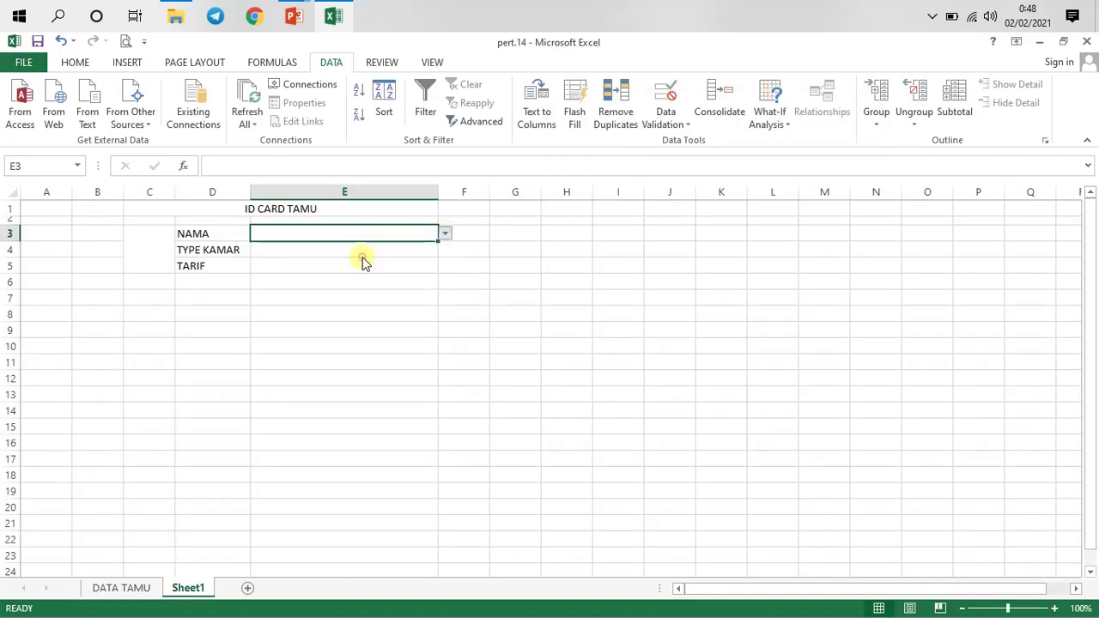
{"action": "key", "text": "Return"}
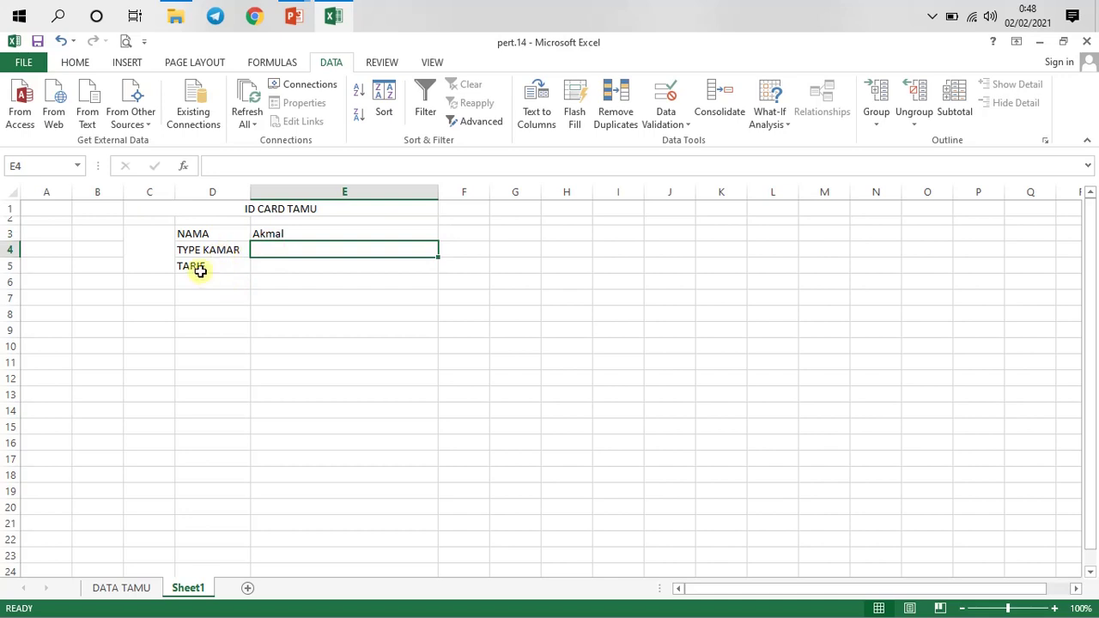
{"action": "left_click_drag", "start_coordinate": [163, 239], "coordinate": [155, 249]}
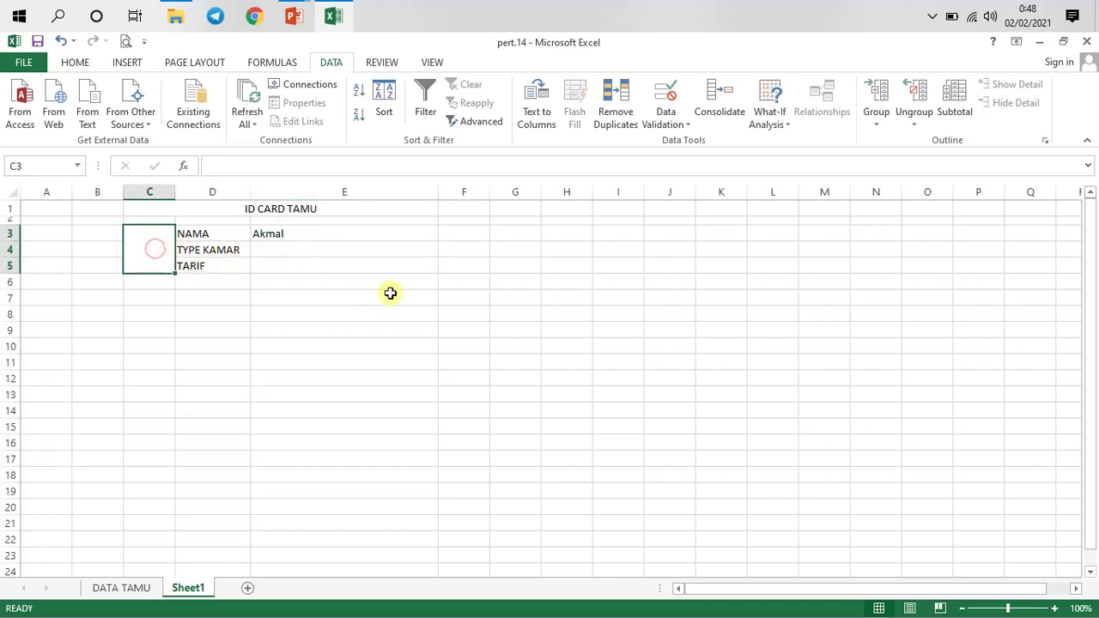
{"action": "left_click", "coordinate": [323, 235]}
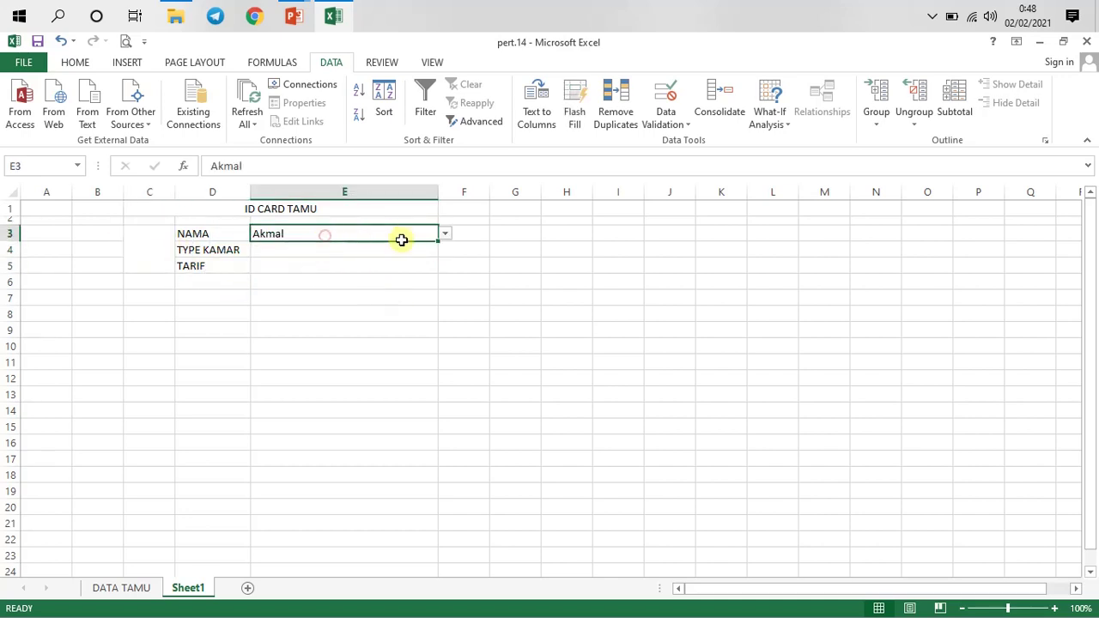
{"action": "left_click", "coordinate": [323, 249]}
{"action": "left_click", "coordinate": [433, 235]}
{"action": "left_click", "coordinate": [443, 237]}
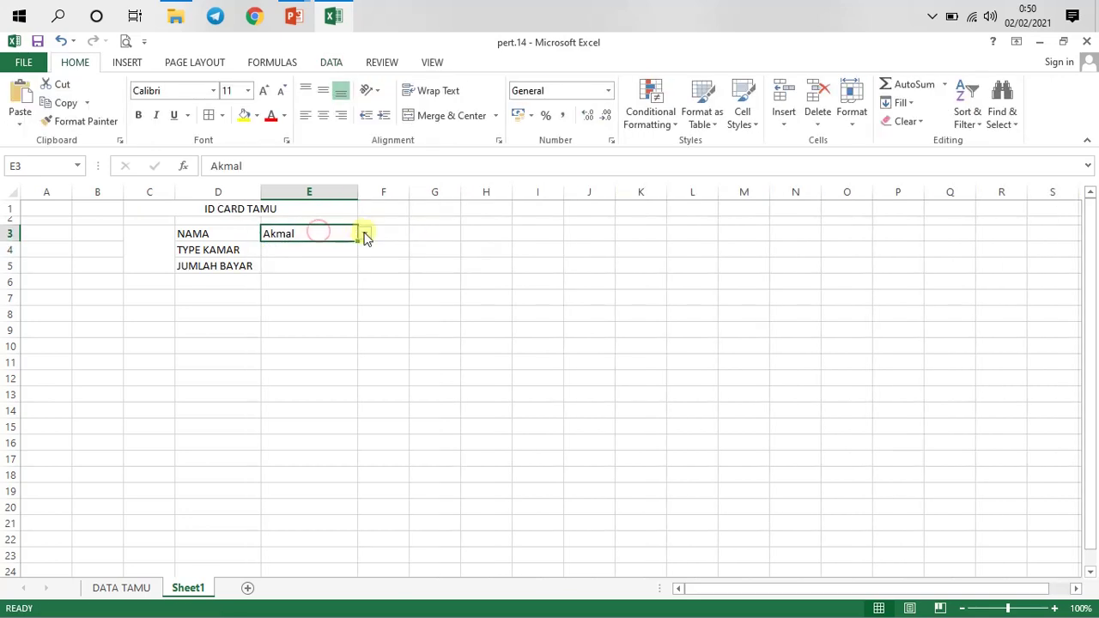
- Change the NAMA value in E3 to the first guest in the dropdown list
{"action": "left_click", "coordinate": [364, 234]}
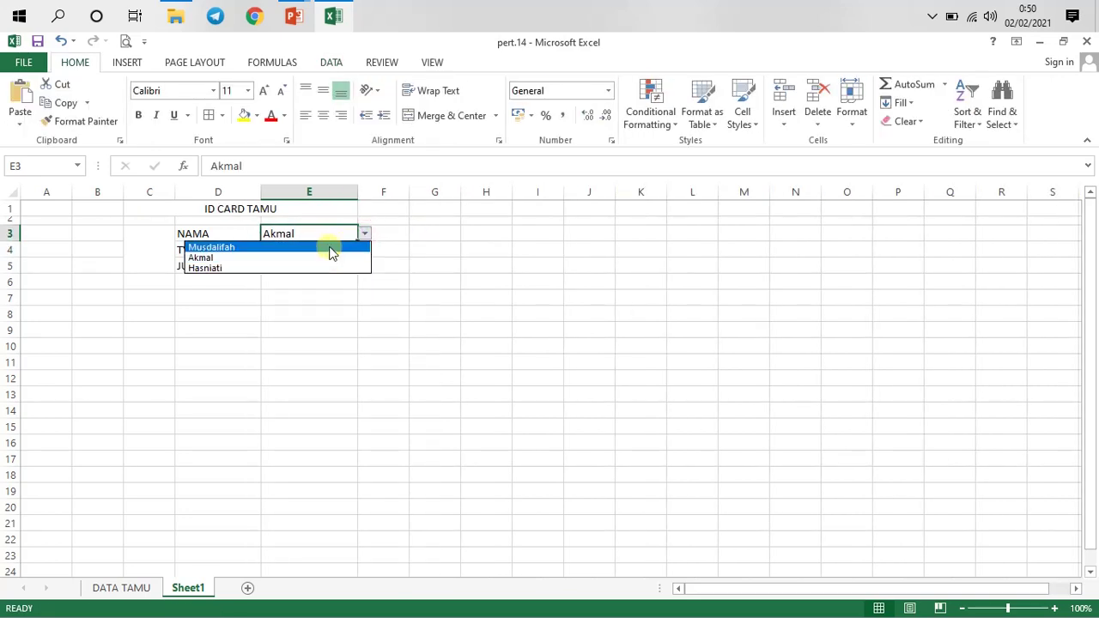
{"action": "left_click", "coordinate": [332, 247]}
{"action": "left_click", "coordinate": [364, 234]}
{"action": "left_click", "coordinate": [304, 307]}
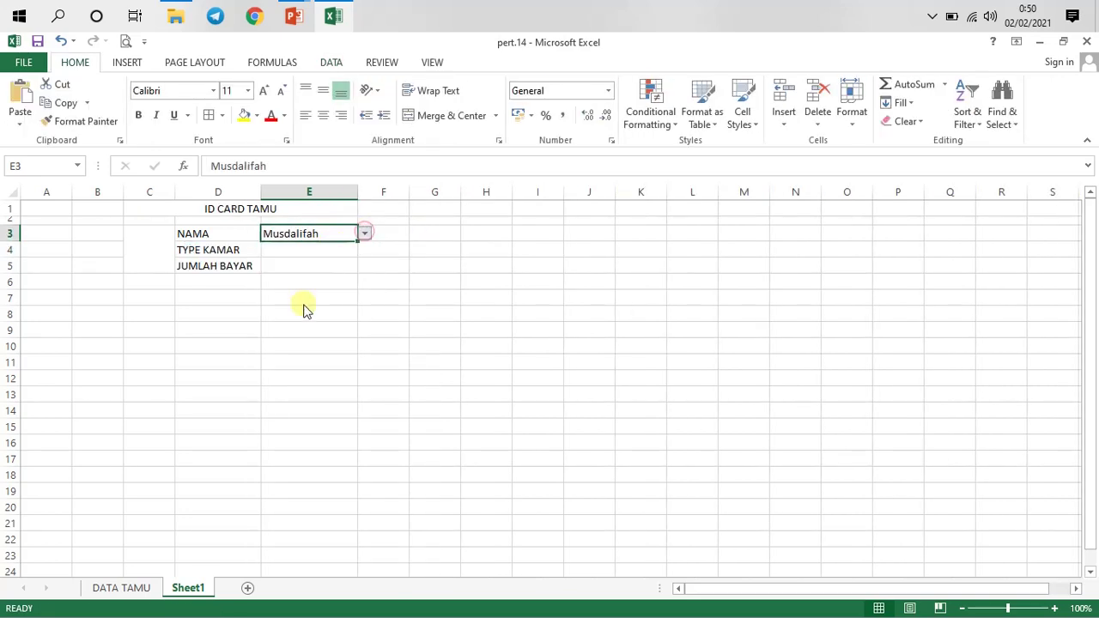
- Select the merged photo cell C3 beside NAMA on the ID card sheet
{"action": "left_click", "coordinate": [305, 265]}
{"action": "left_click", "coordinate": [299, 335]}
{"action": "left_click", "coordinate": [147, 257]}
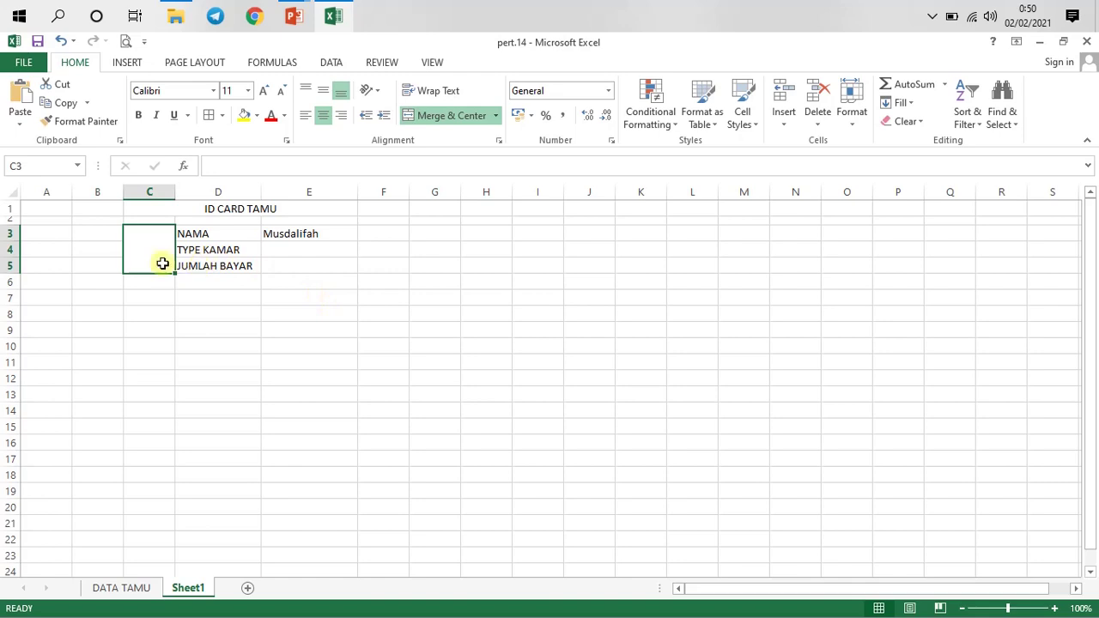
- Copy the first guest's photo from the DATA TAMU sheet as a picture, as shown on screen in Picture format
{"action": "left_click", "coordinate": [143, 592]}
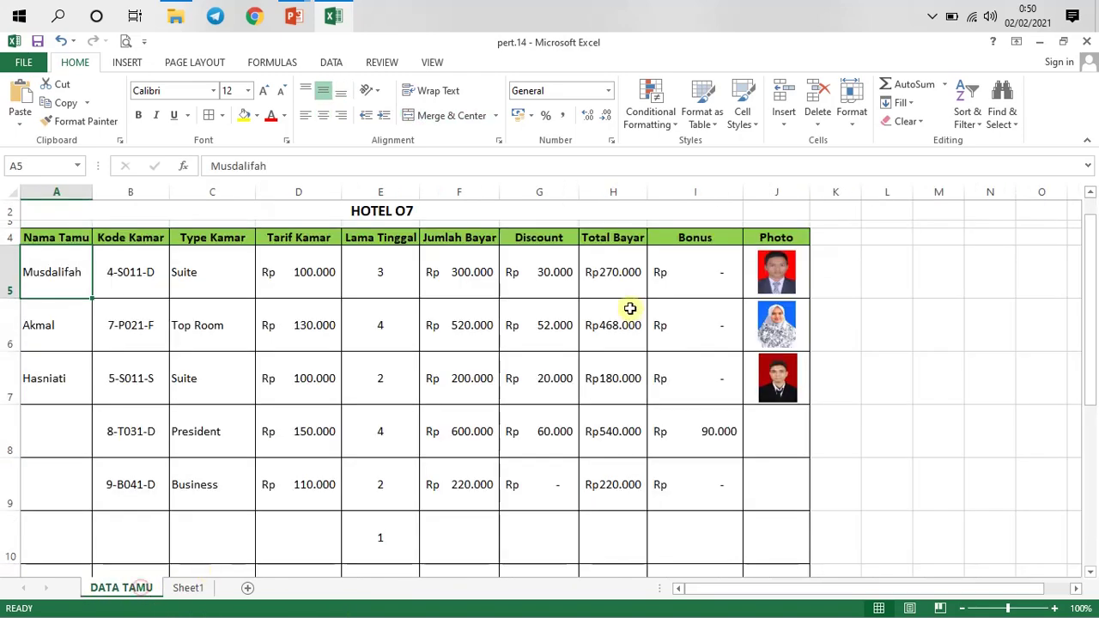
{"action": "left_click", "coordinate": [781, 275]}
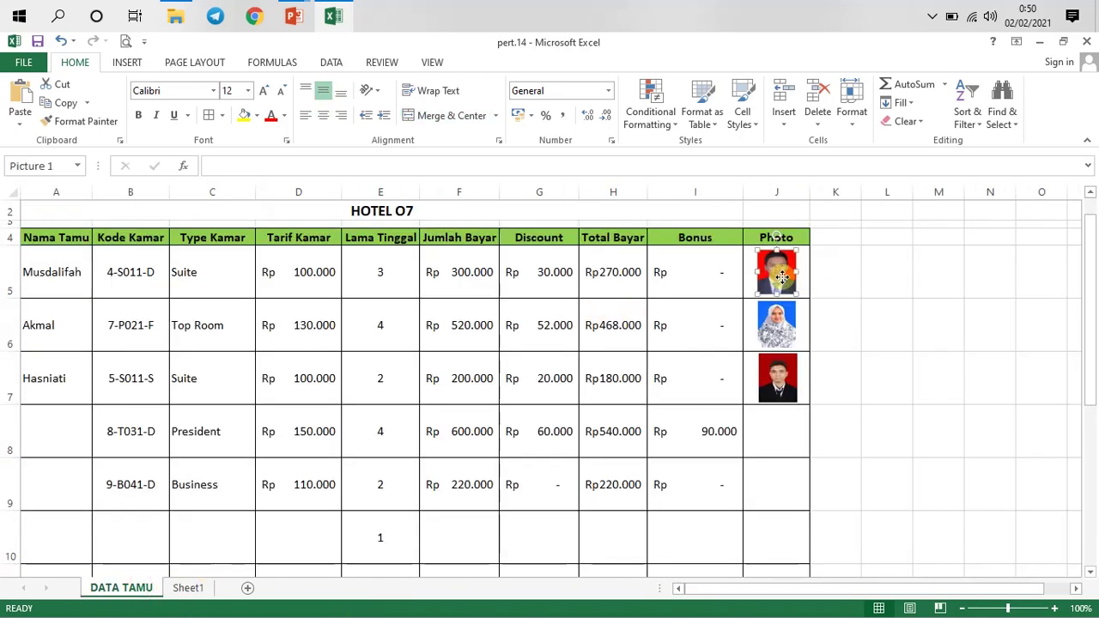
{"action": "left_click", "coordinate": [846, 307]}
{"action": "left_click", "coordinate": [981, 268]}
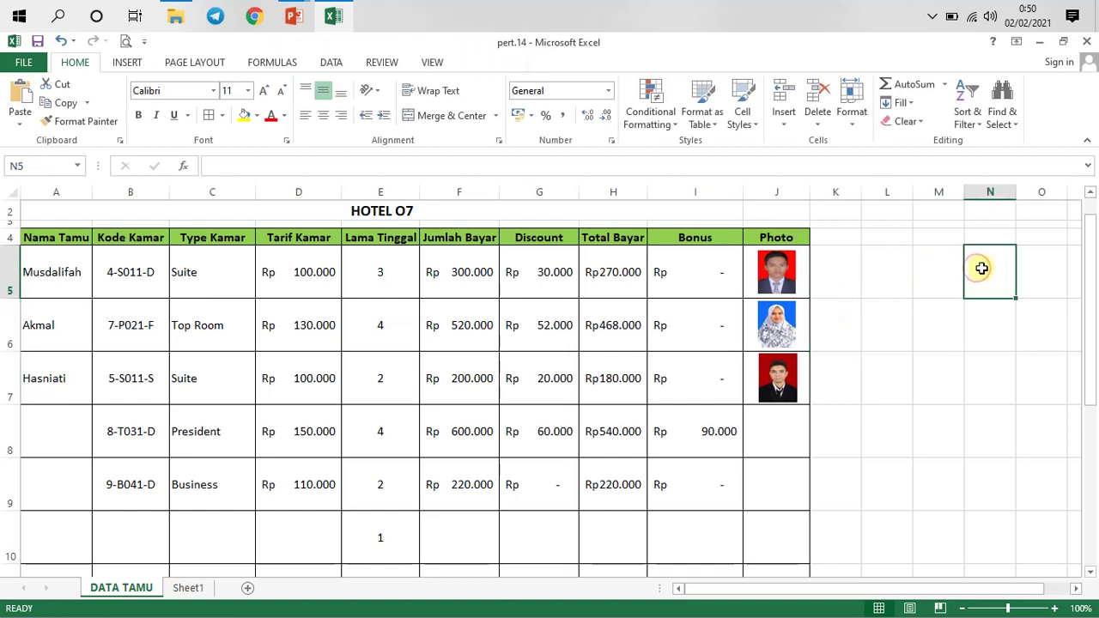
{"action": "left_click", "coordinate": [779, 274]}
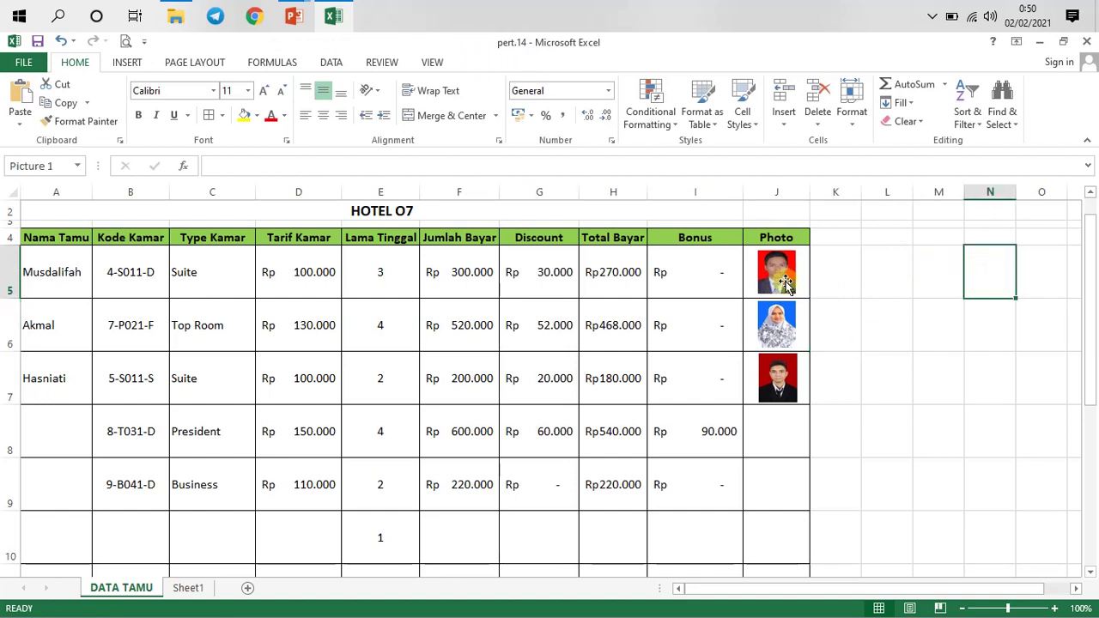
{"action": "left_click", "coordinate": [911, 311]}
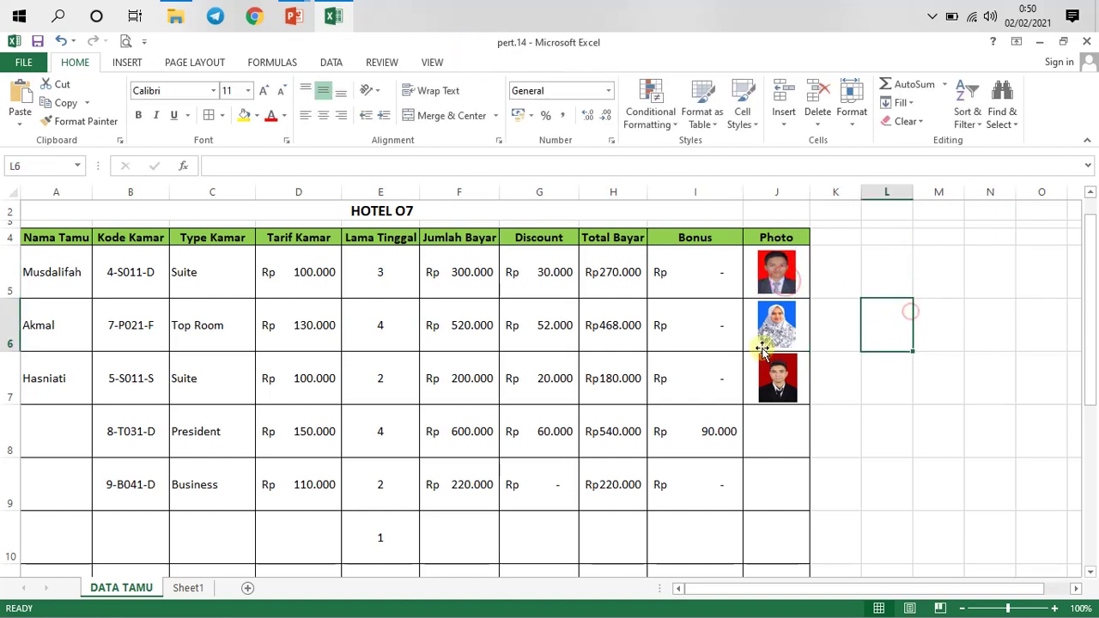
{"action": "left_click", "coordinate": [777, 287]}
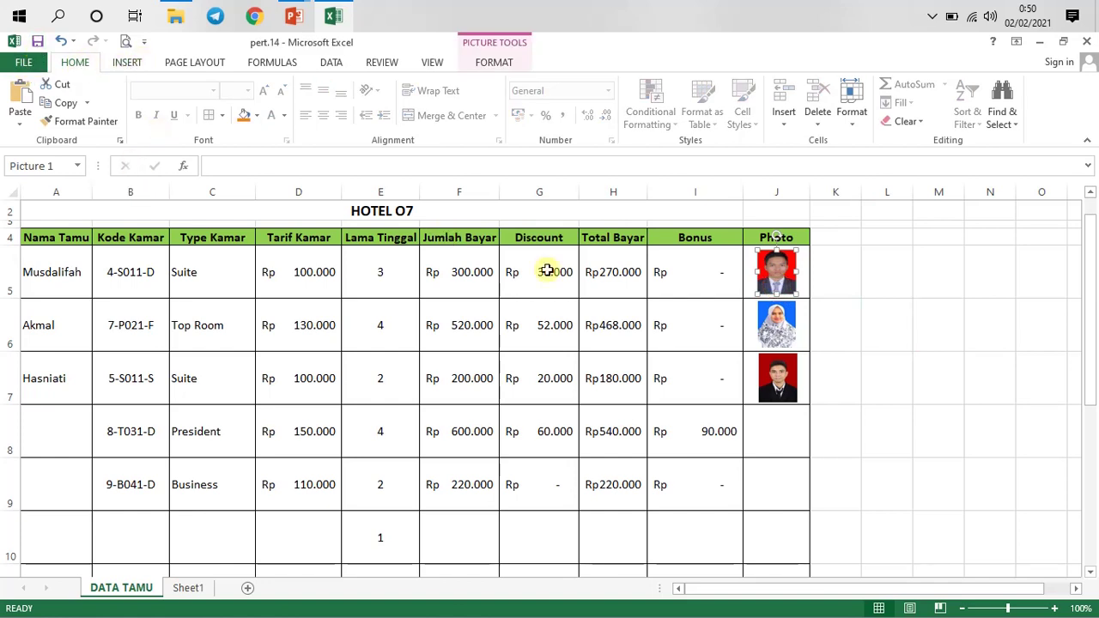
{"action": "left_click", "coordinate": [890, 298]}
{"action": "left_click", "coordinate": [777, 279]}
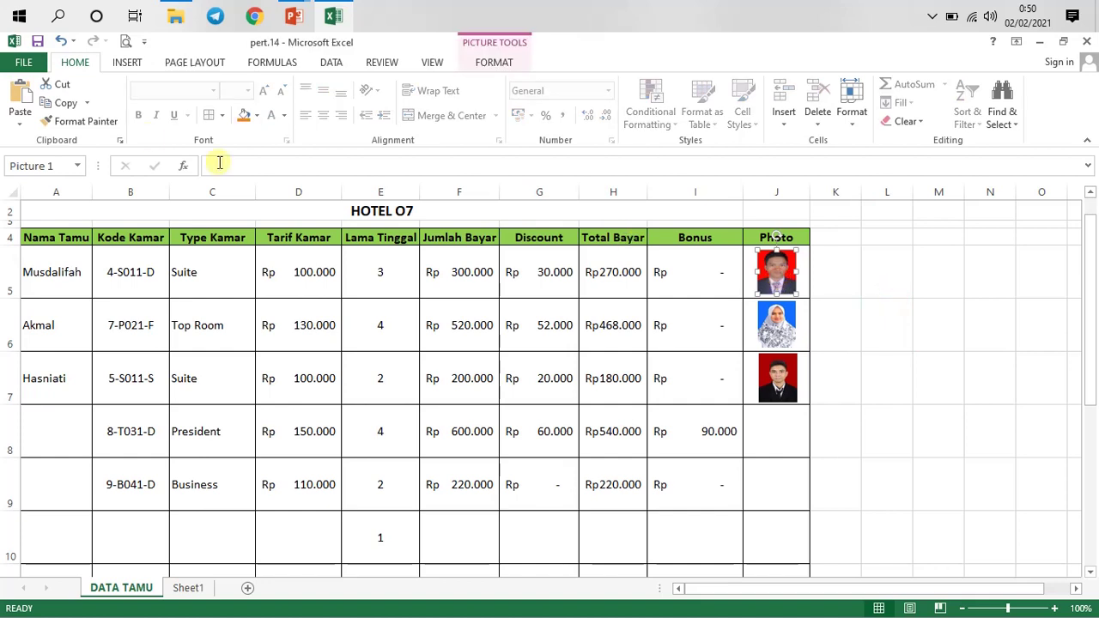
{"action": "left_click", "coordinate": [21, 126]}
{"action": "left_click", "coordinate": [24, 164]}
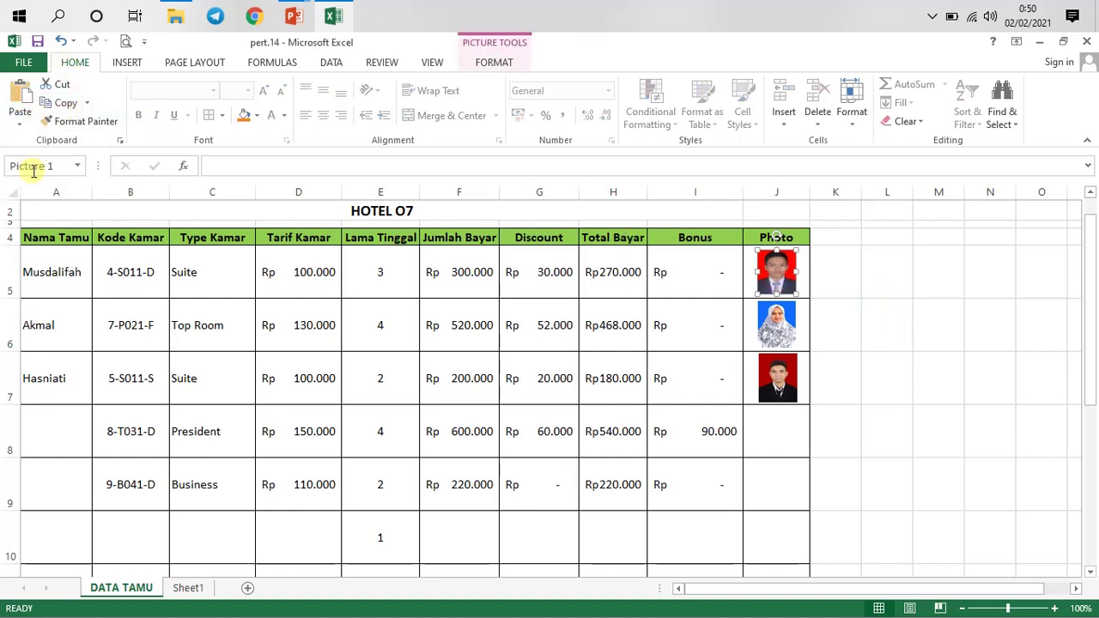
{"action": "left_click", "coordinate": [86, 103]}
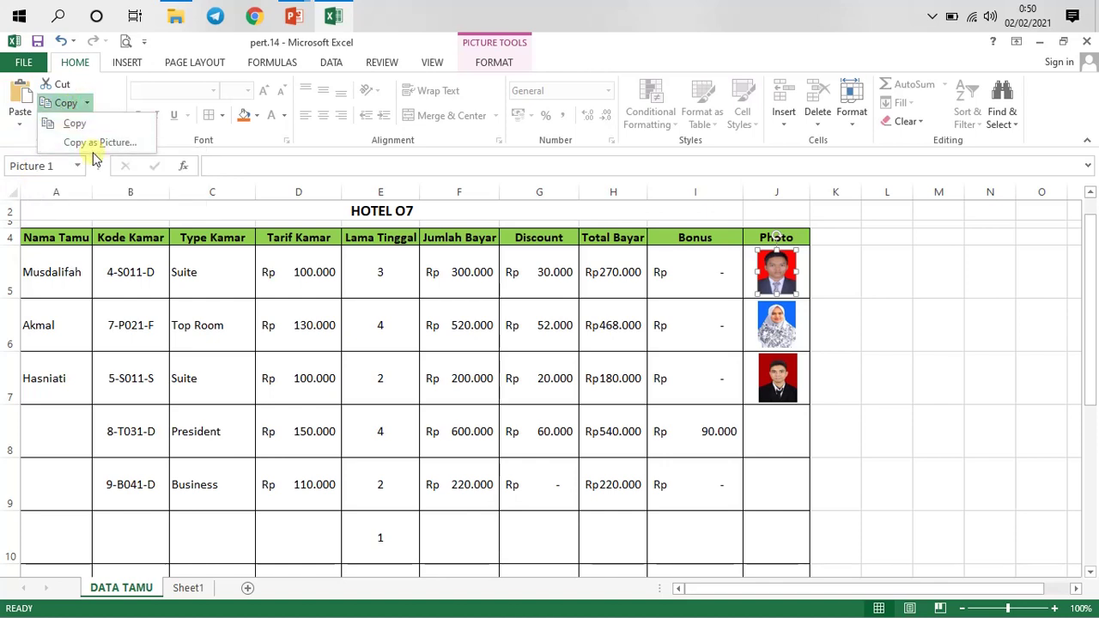
{"action": "left_click", "coordinate": [99, 144]}
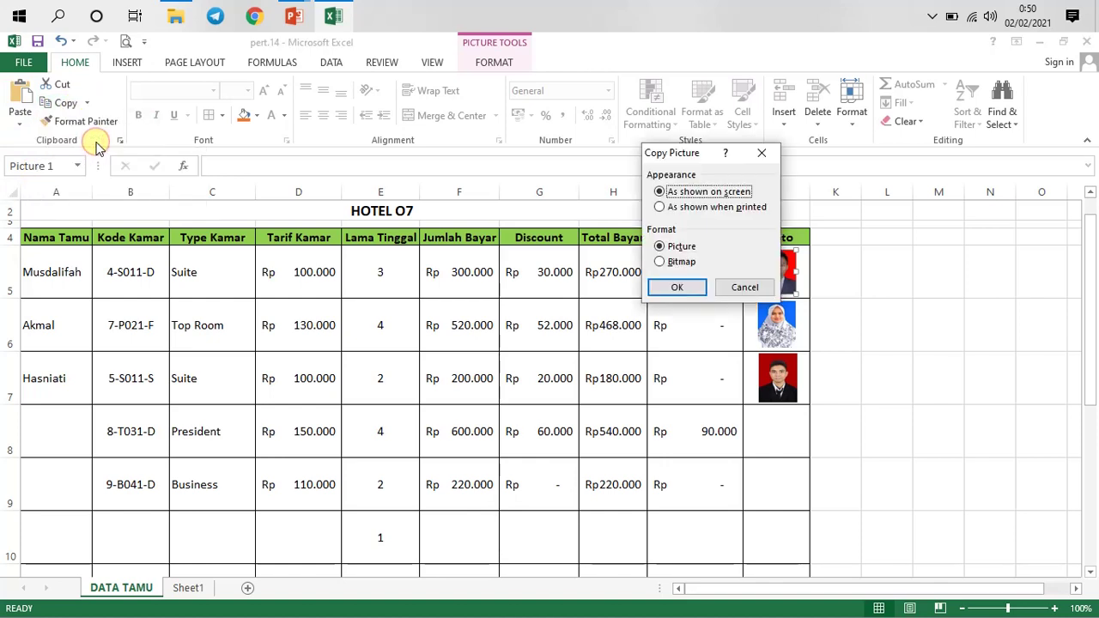
{"action": "left_click", "coordinate": [692, 287]}
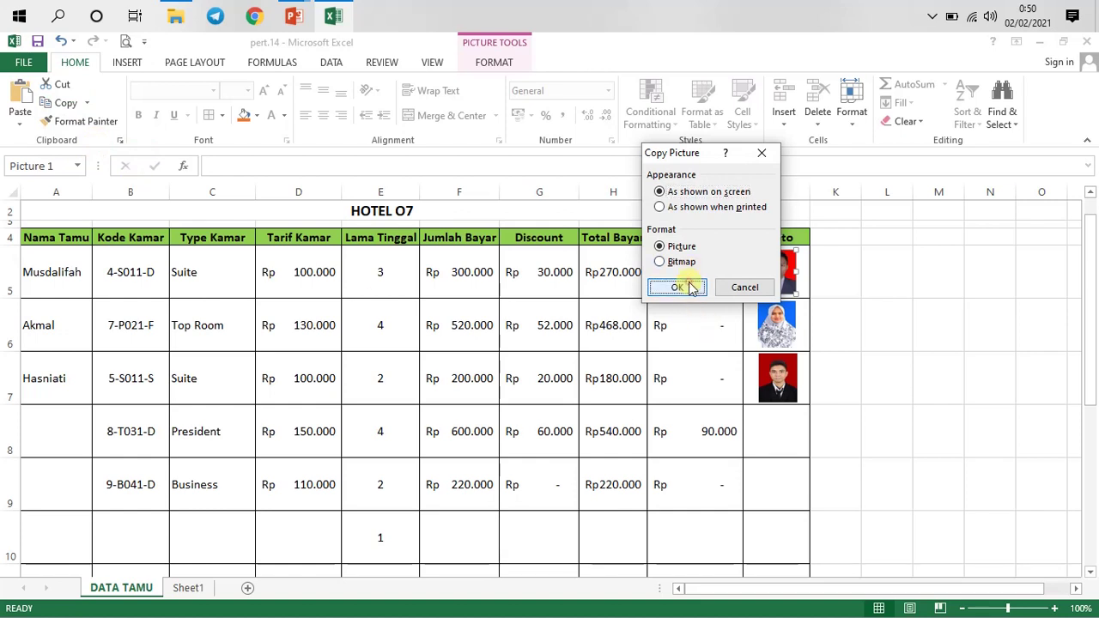
- Paste the copied photo beside the guest table at L6 and cut it from there
{"action": "left_click", "coordinate": [20, 123]}
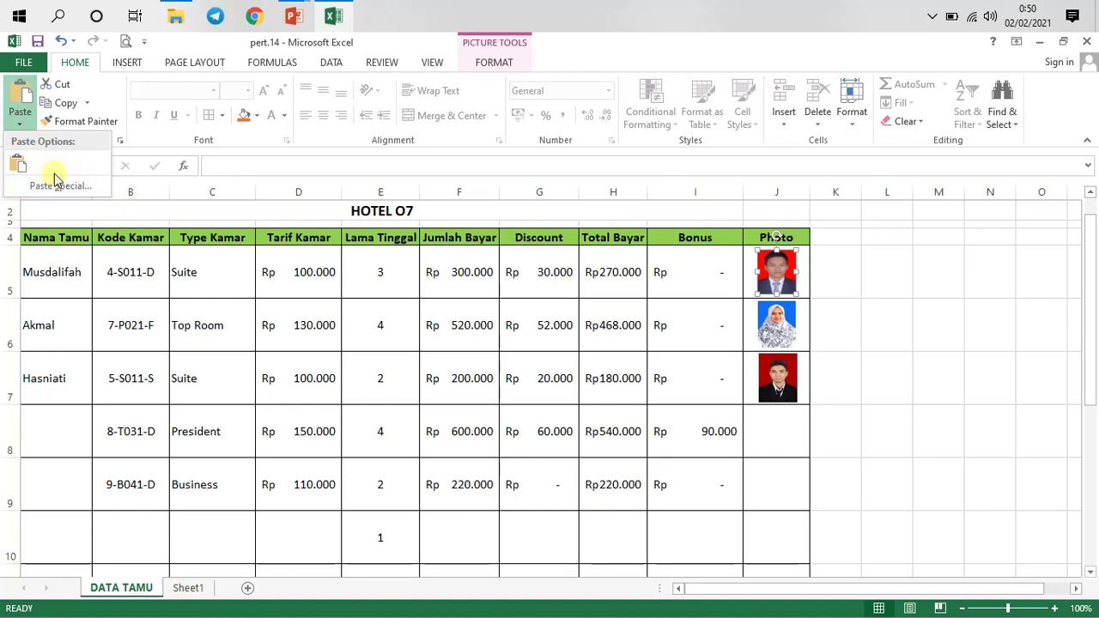
{"action": "left_click", "coordinate": [22, 110]}
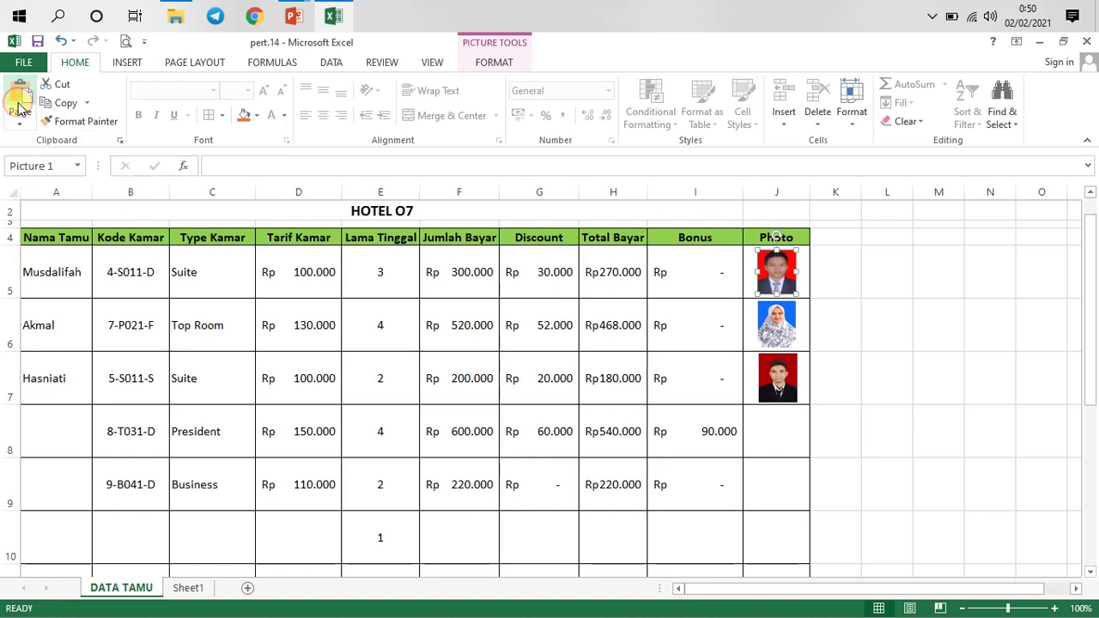
{"action": "left_click", "coordinate": [19, 101]}
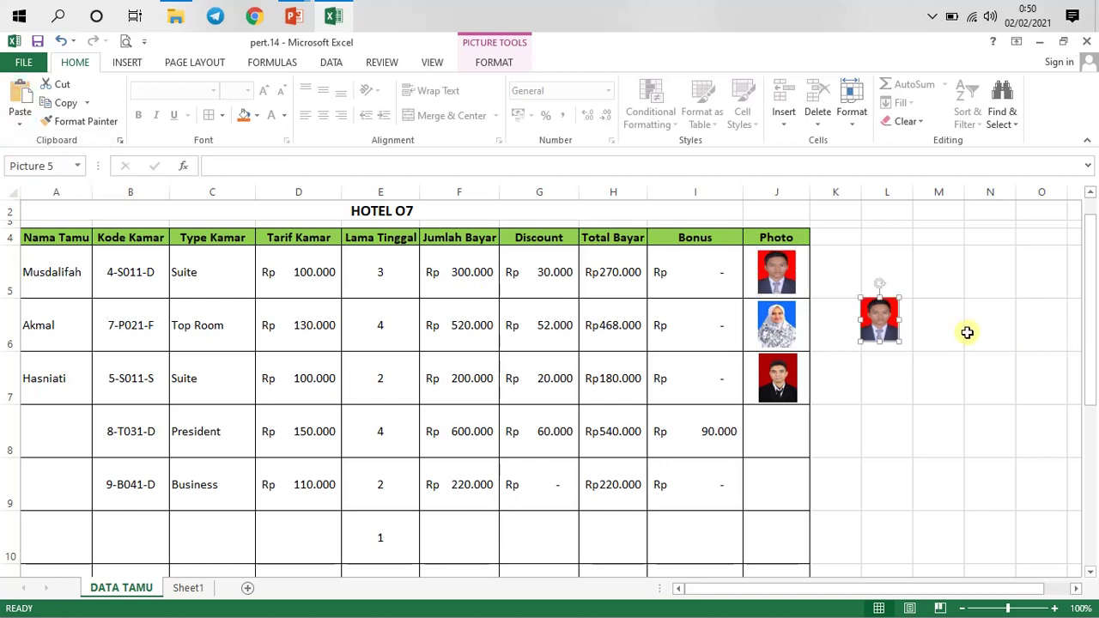
{"action": "key", "text": "ctrl+x"}
{"action": "left_click", "coordinate": [887, 333]}
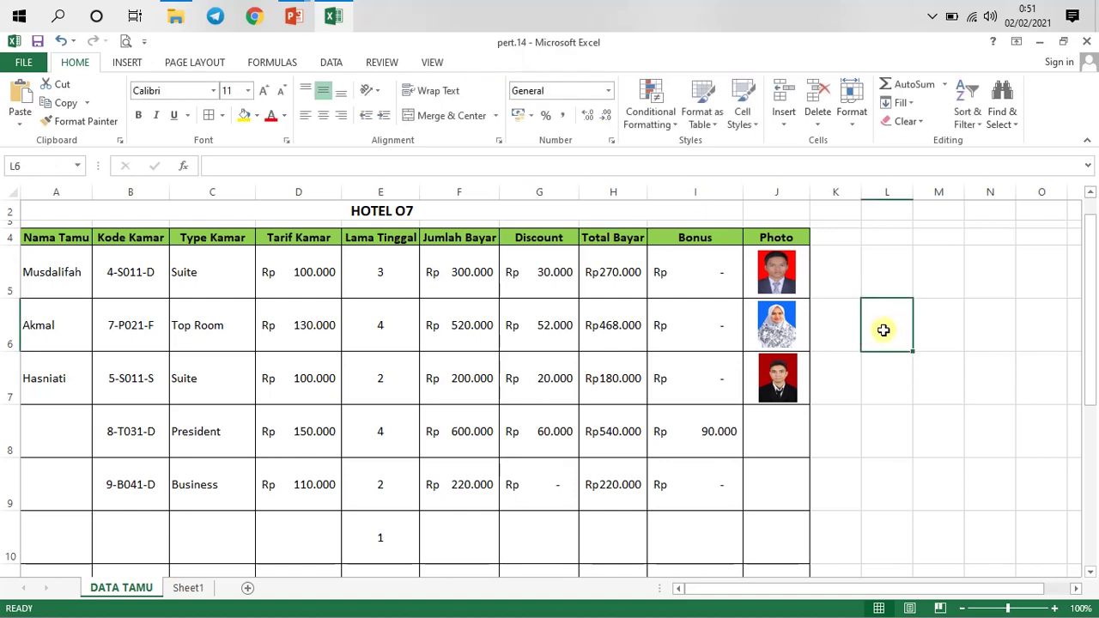
- Paste the photo into merged cell C3 on Sheet1 and centre it within the cell
{"action": "left_click", "coordinate": [188, 587]}
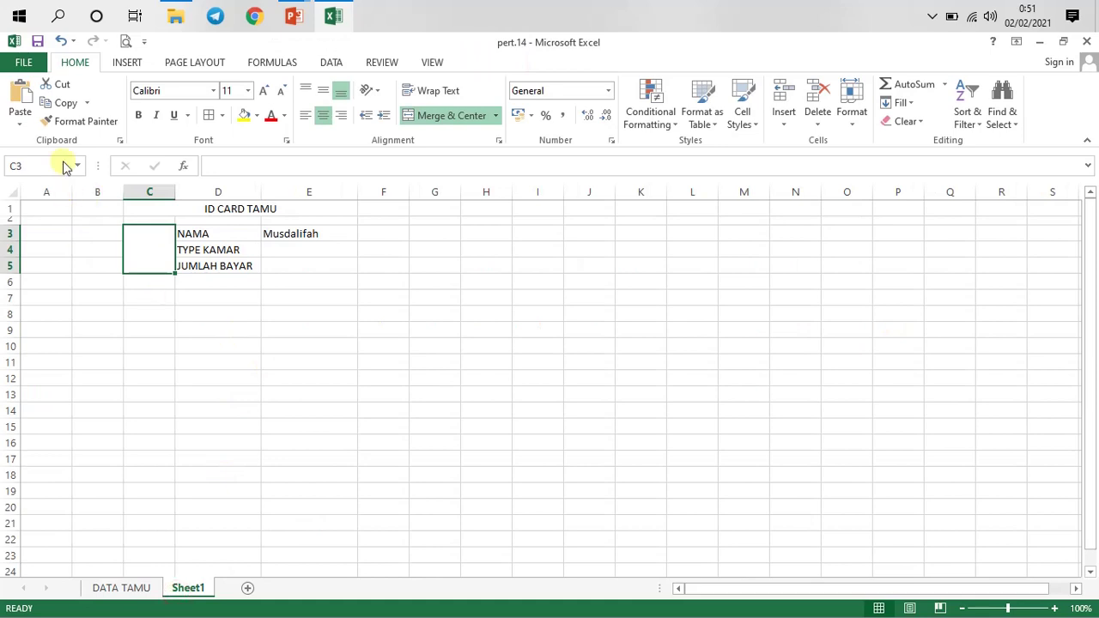
{"action": "left_click", "coordinate": [20, 99]}
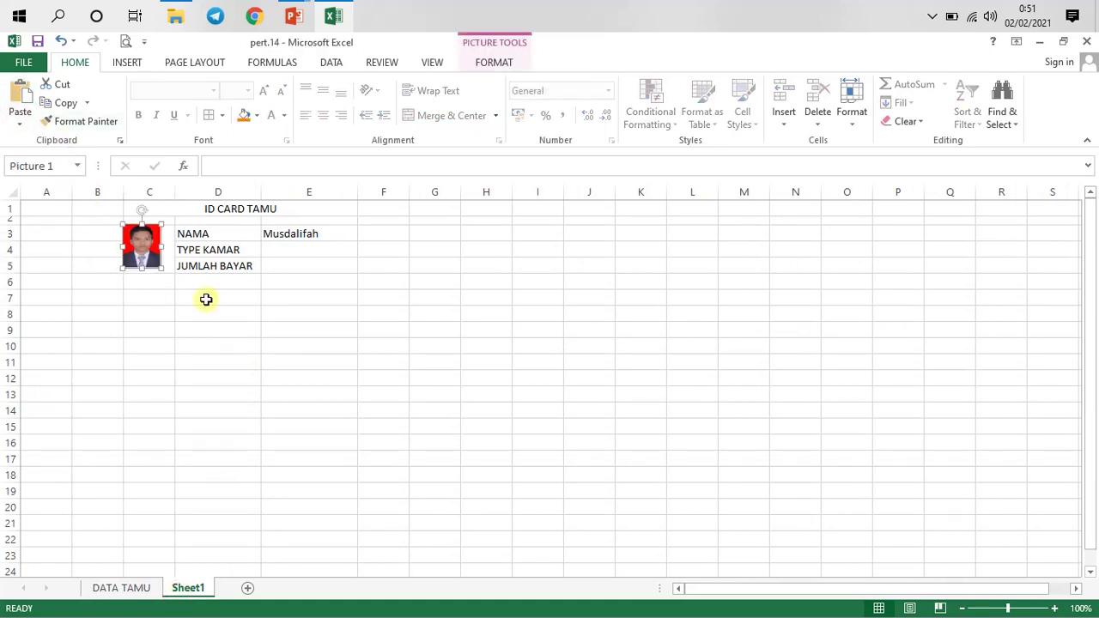
{"action": "left_click_drag", "start_coordinate": [142, 247], "coordinate": [149, 247]}
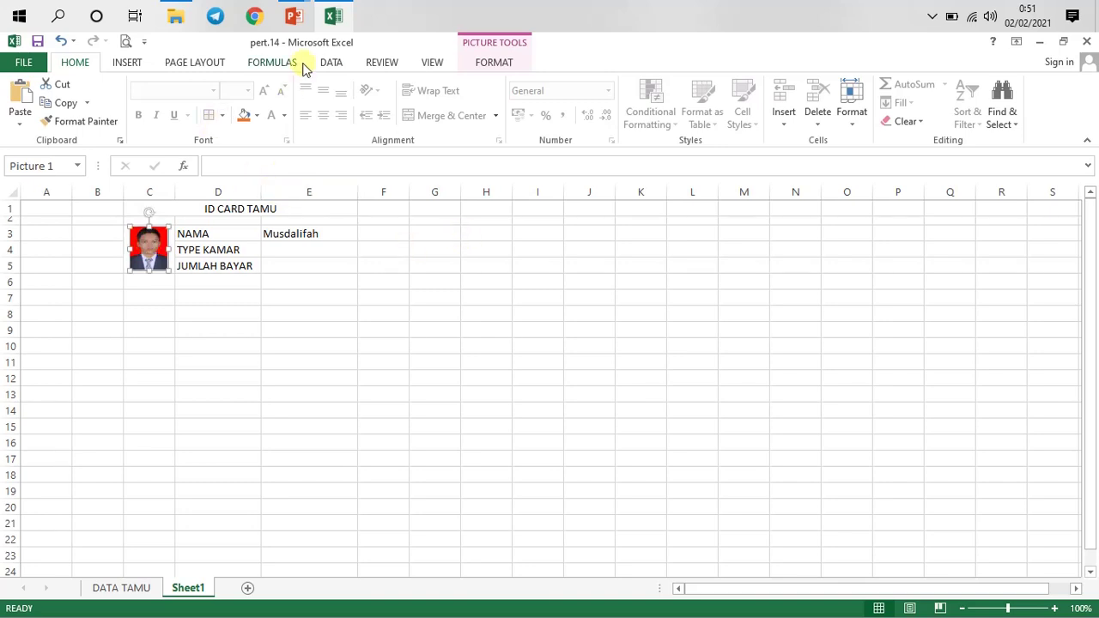
{"action": "left_click", "coordinate": [212, 282]}
- Start defining a new workbook name called CARD
{"action": "left_click", "coordinate": [272, 62]}
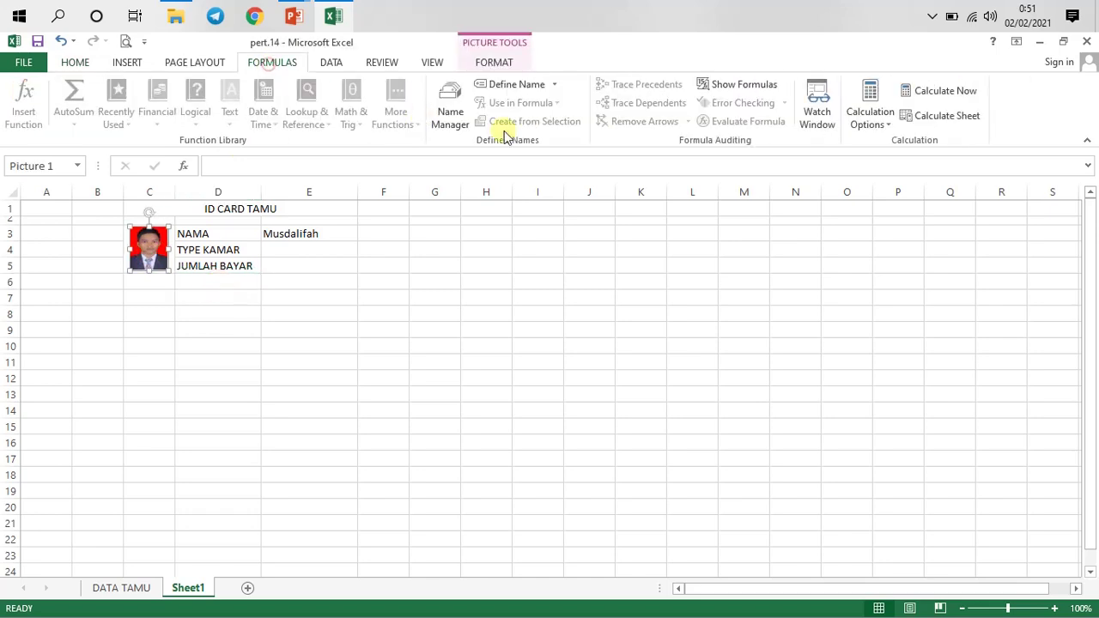
{"action": "left_click", "coordinate": [502, 84]}
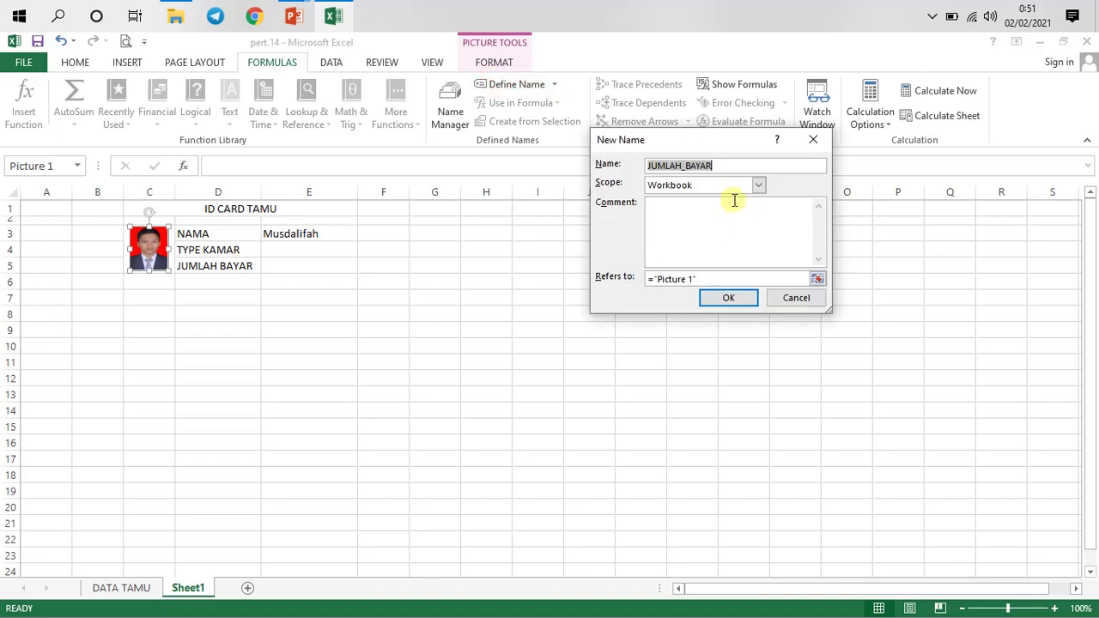
{"action": "type", "text": "CARD"}
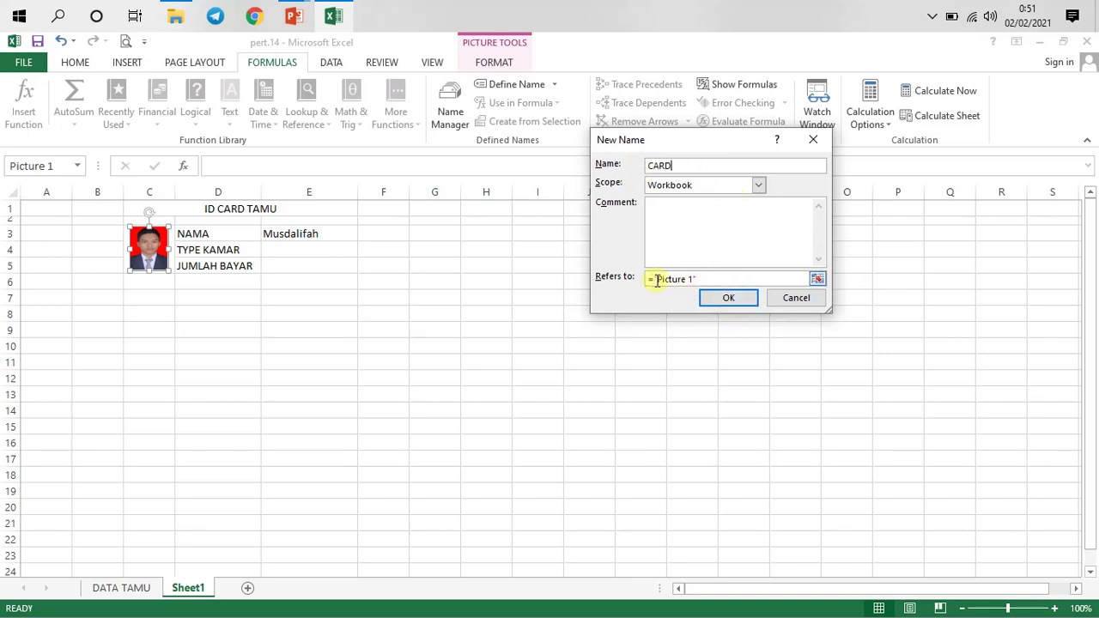
- Replace the CARD name's reference with an INDEX formula using the photo range 'DATA TAMU'!$J$5:$J$7 as its array
{"action": "left_click_drag", "start_coordinate": [655, 279], "coordinate": [716, 277]}
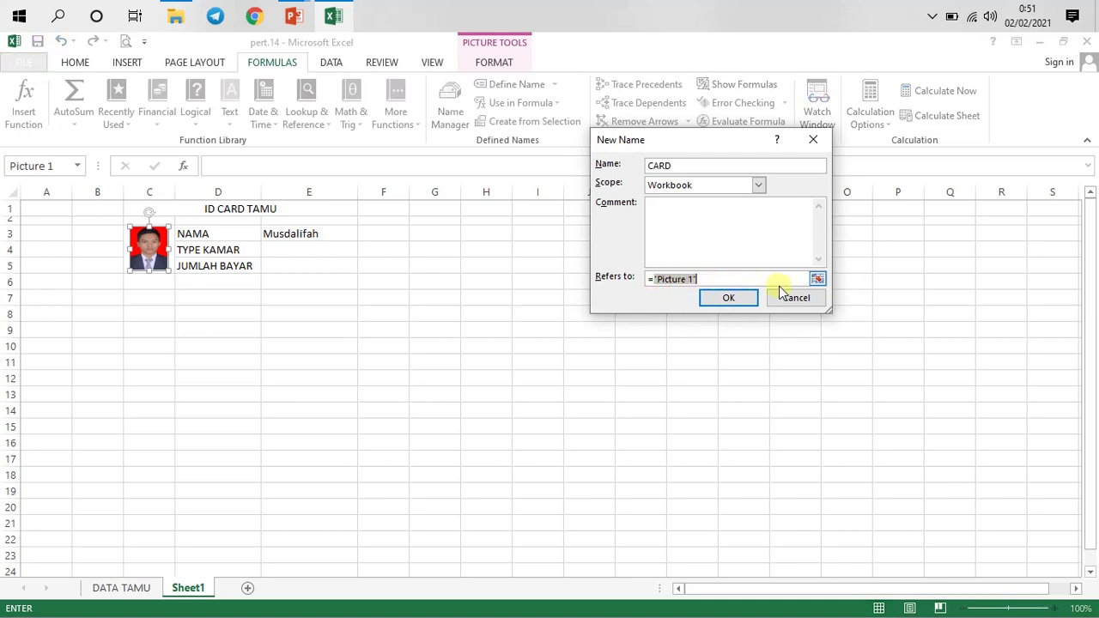
{"action": "key", "text": "BackSpace"}
{"action": "type", "text": "INDEXT"}
{"action": "key", "text": "BackSpace"}
{"action": "type", "text": "("}
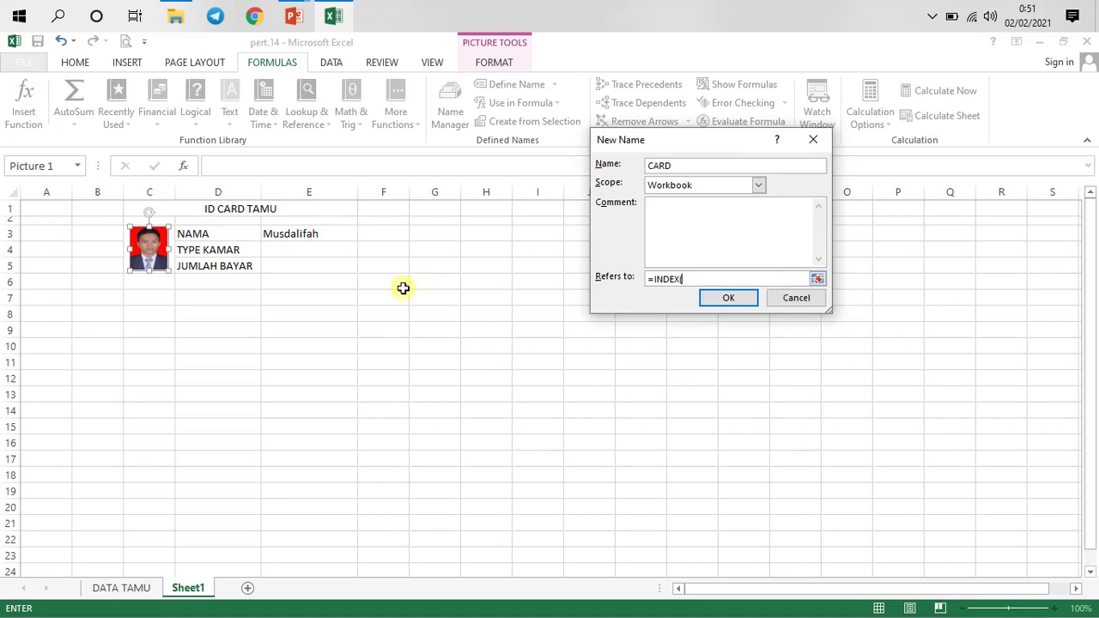
{"action": "left_click", "coordinate": [140, 590]}
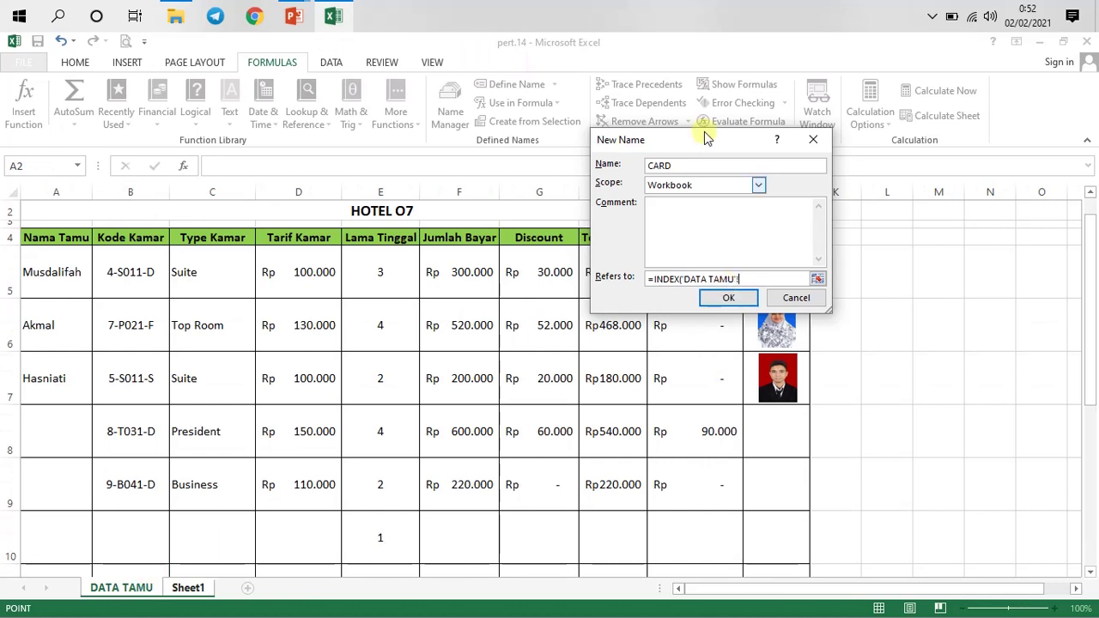
{"action": "left_click_drag", "start_coordinate": [717, 146], "coordinate": [381, 206]}
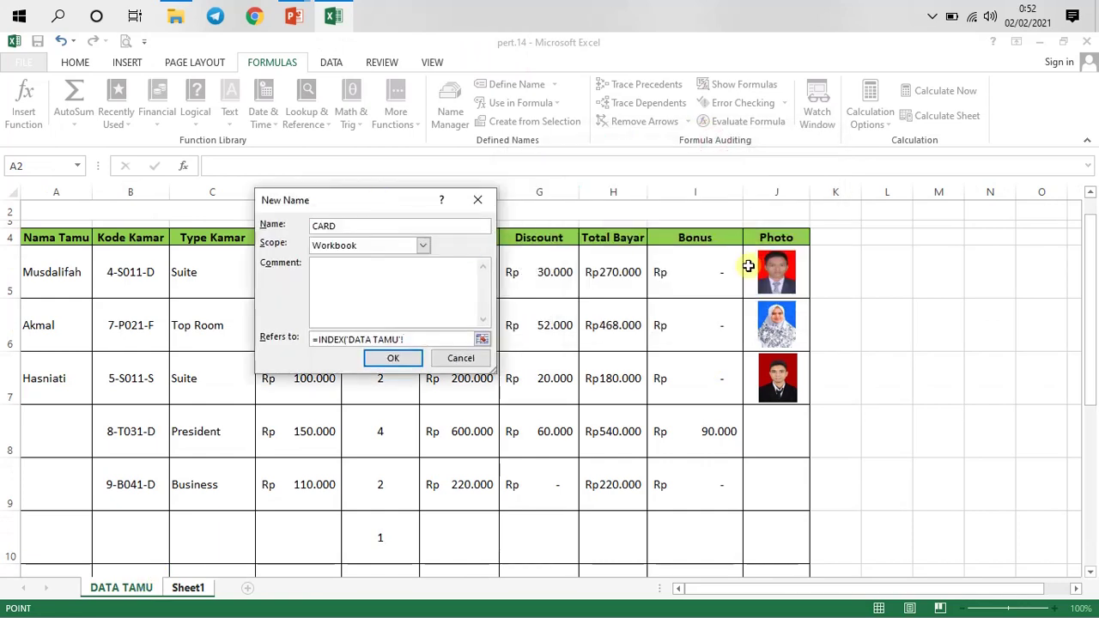
{"action": "left_click_drag", "start_coordinate": [748, 266], "coordinate": [778, 379]}
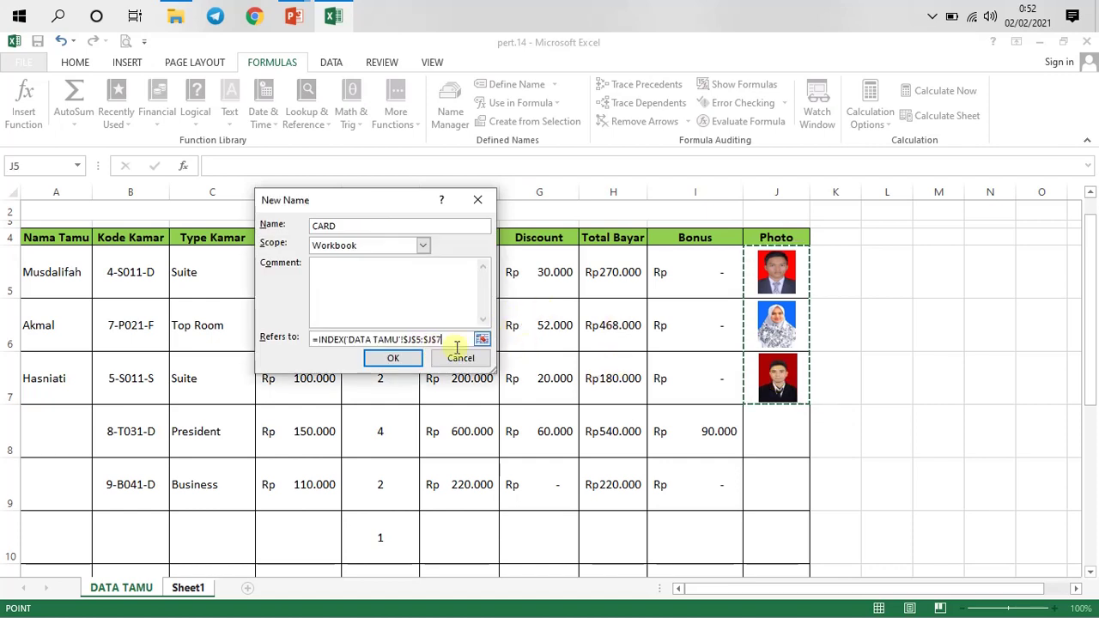
- Add a MATCH function as the INDEX row argument in the CARD reference, with Sheet1!$E$3 as its lookup value
{"action": "type", "text": ";"}
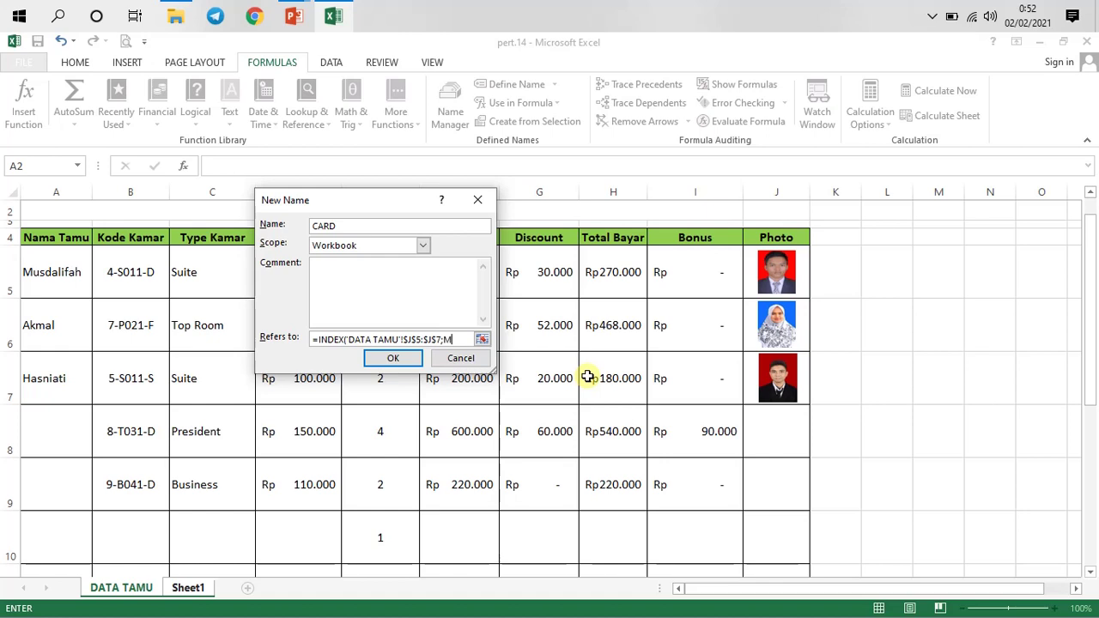
{"action": "type", "text": "MATCH("}
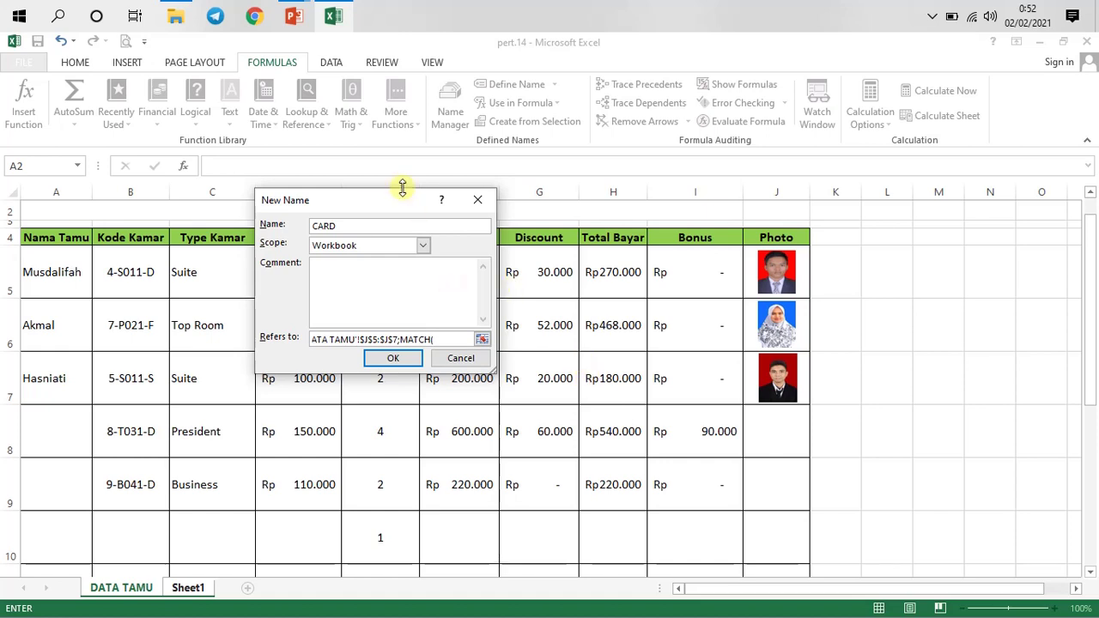
{"action": "left_click_drag", "start_coordinate": [397, 200], "coordinate": [428, 226]}
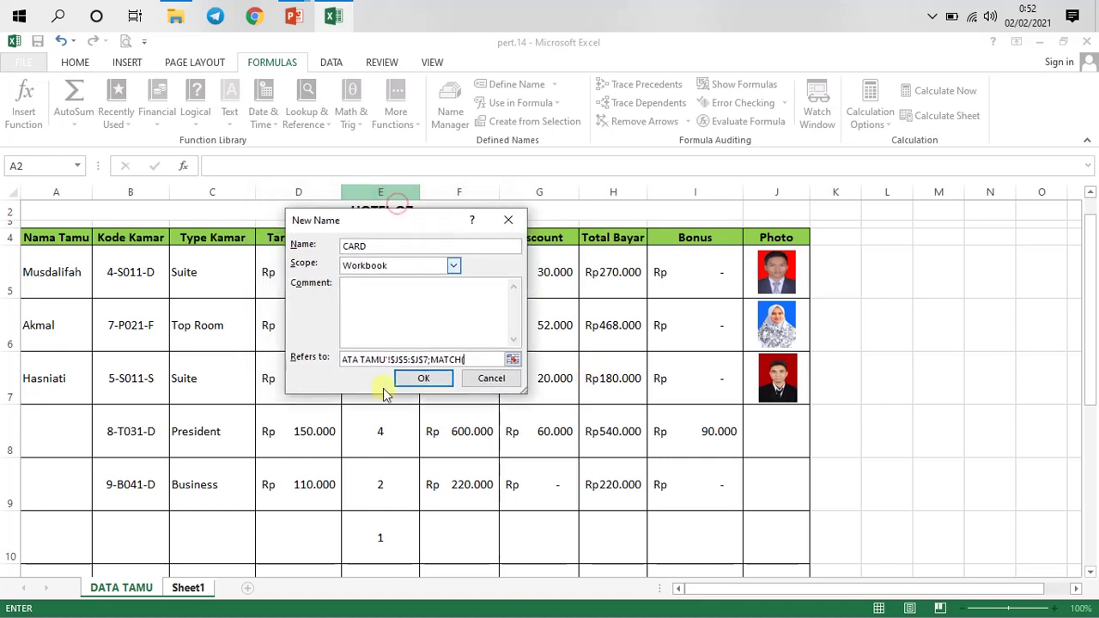
{"action": "type", "text": "("}
{"action": "left_click", "coordinate": [189, 588]}
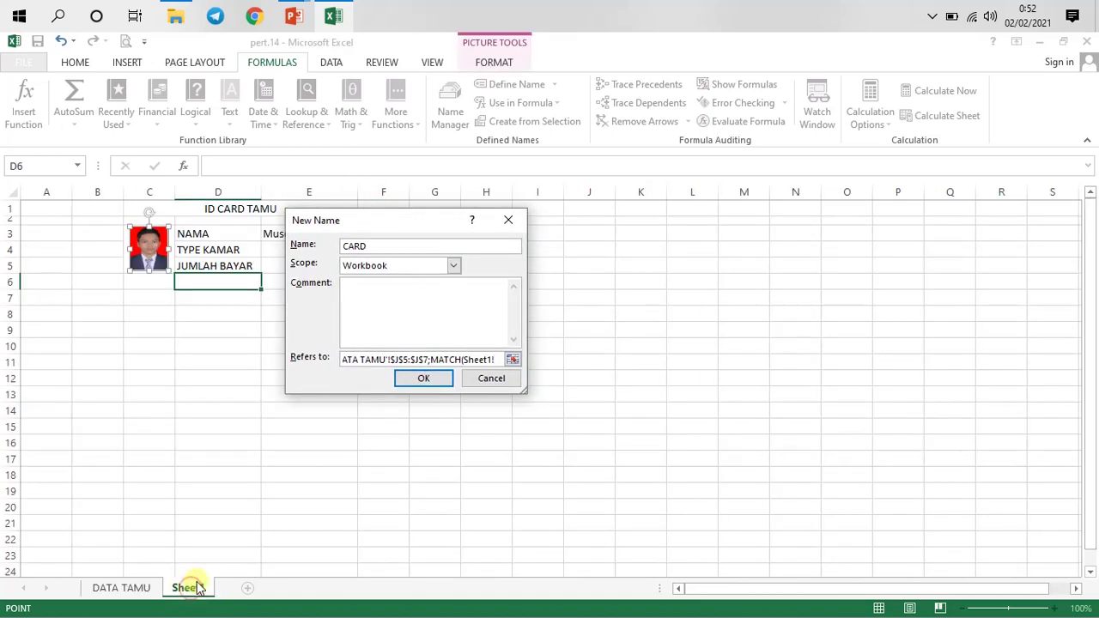
{"action": "left_click_drag", "start_coordinate": [420, 226], "coordinate": [567, 260]}
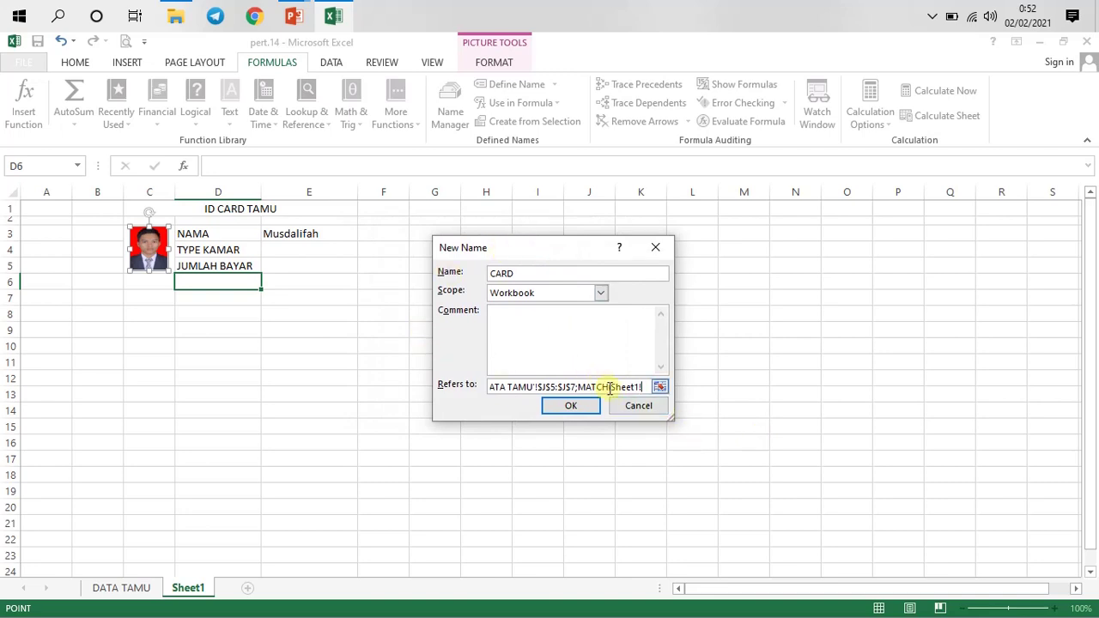
{"action": "left_click", "coordinate": [305, 234]}
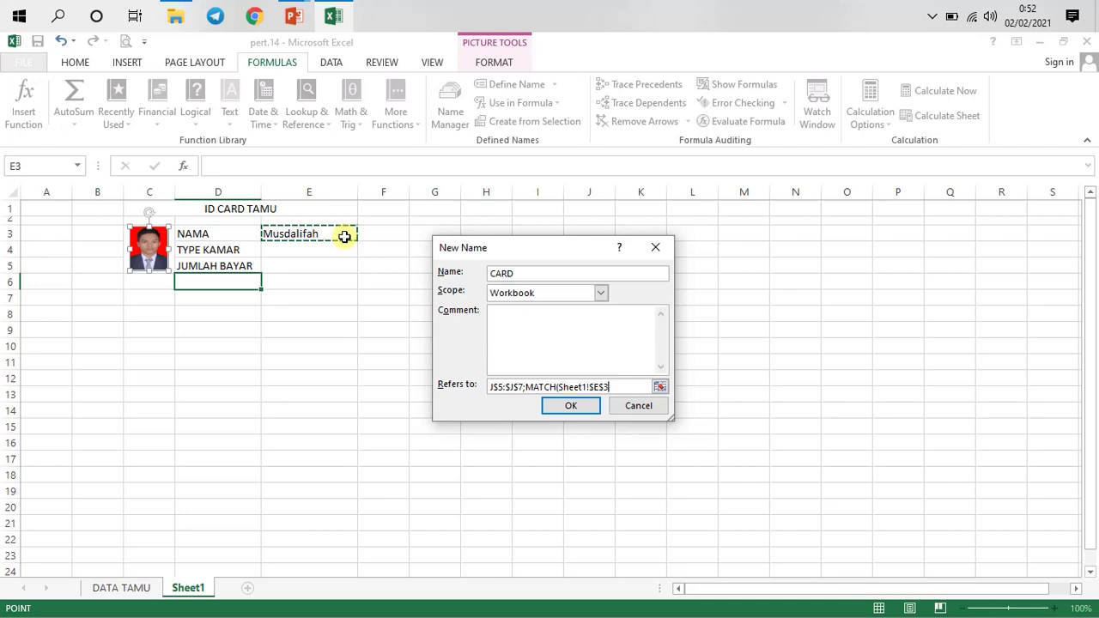
- Complete the MATCH with the guest name range 'DATA TAMU'!$A$5:$A$7 as its lookup array and save the CARD name
{"action": "type", "text": ";"}
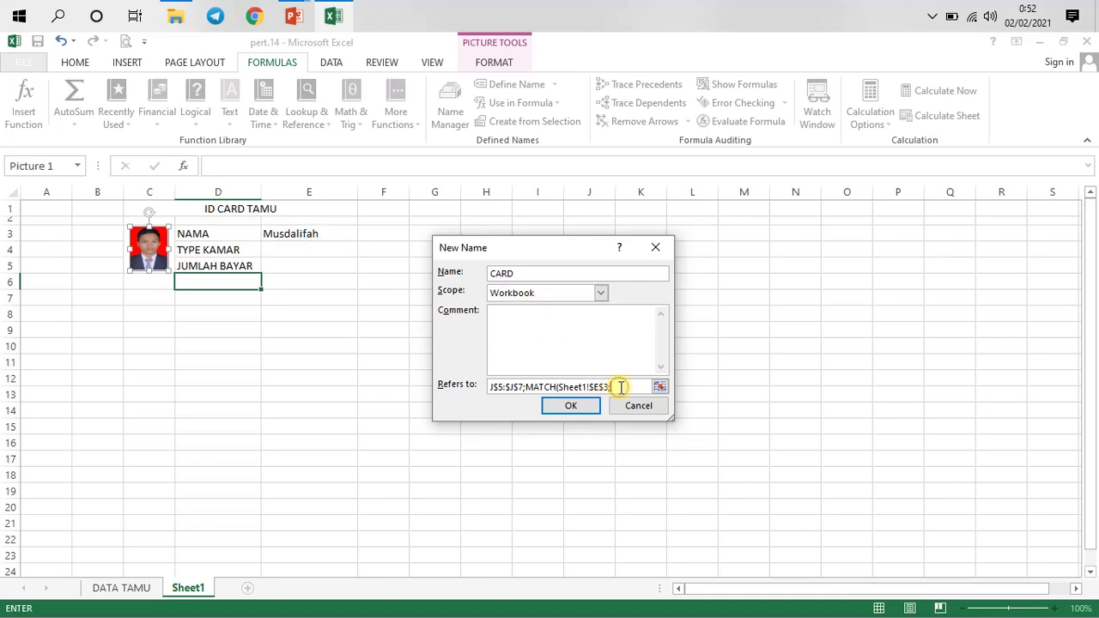
{"action": "left_click", "coordinate": [122, 592]}
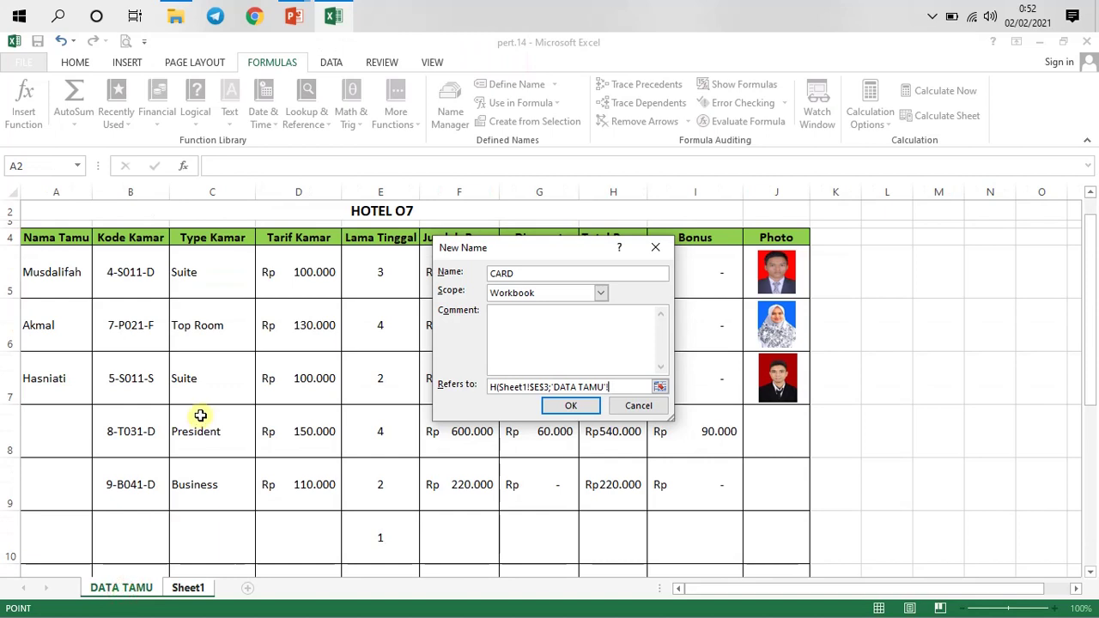
{"action": "left_click_drag", "start_coordinate": [518, 256], "coordinate": [536, 257]}
{"action": "left_click_drag", "start_coordinate": [747, 247], "coordinate": [800, 259]}
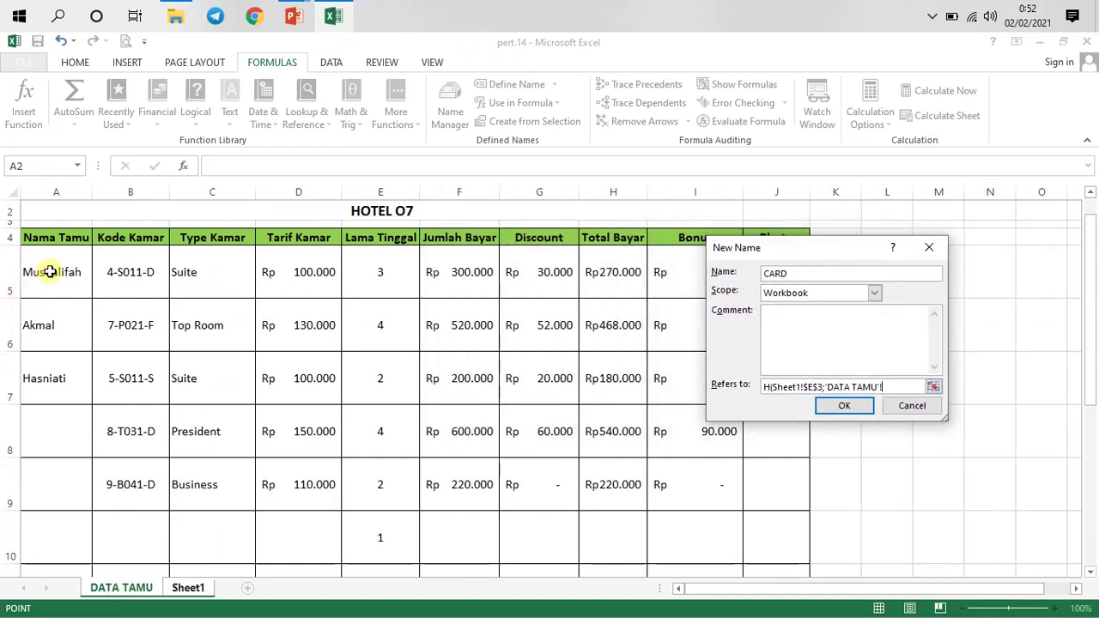
{"action": "left_click_drag", "start_coordinate": [51, 268], "coordinate": [63, 375]}
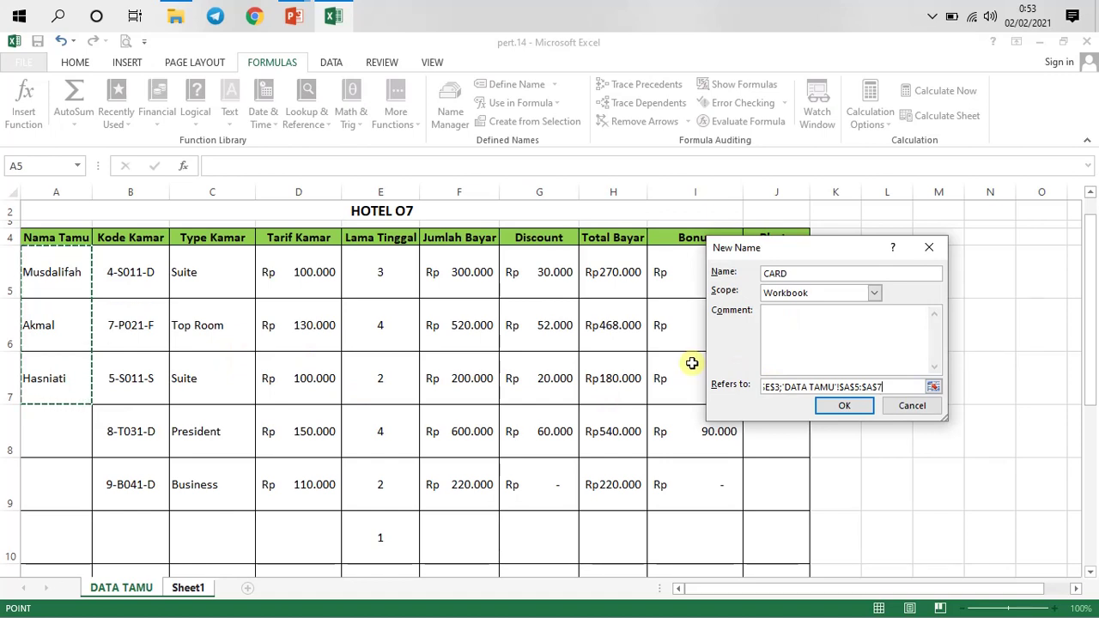
{"action": "type", "text": ")"}
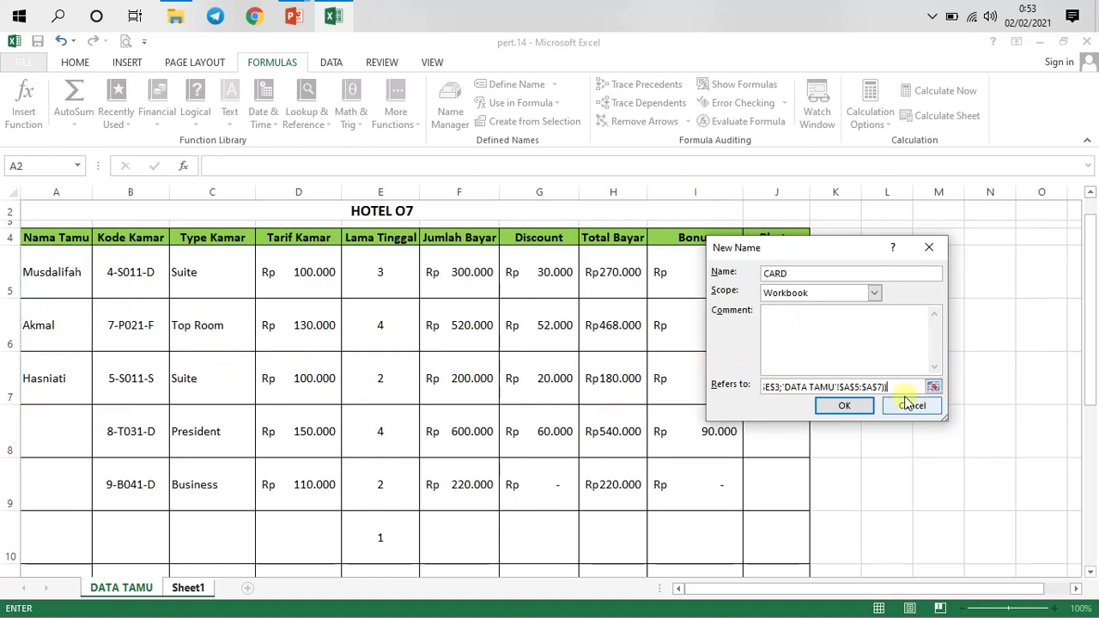
{"action": "left_click", "coordinate": [847, 409]}
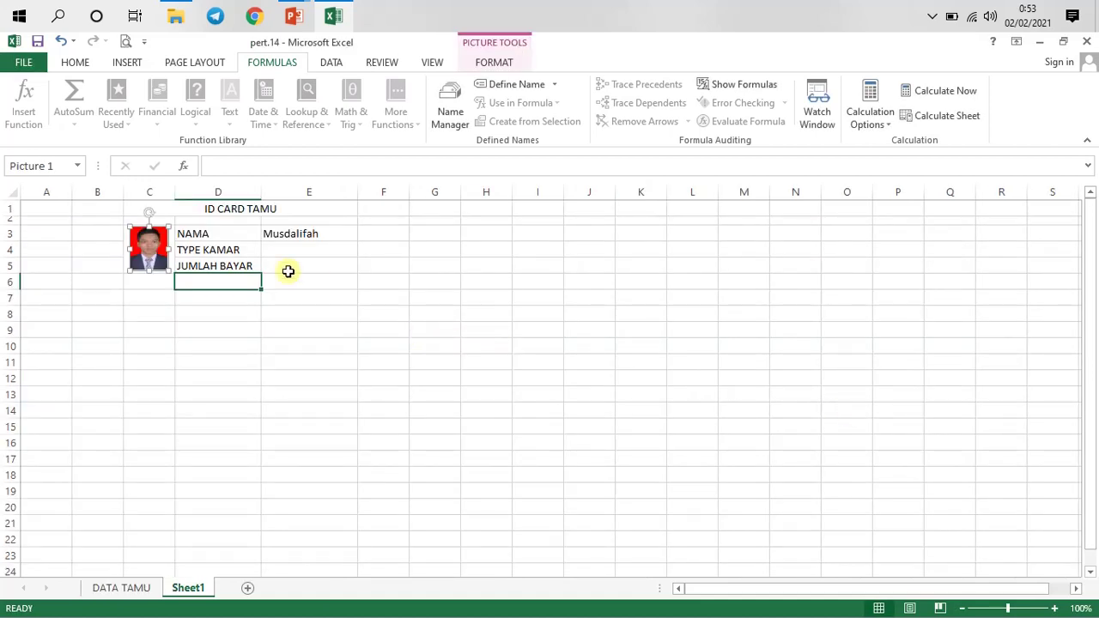
- Link the ID card photo on Sheet1 to the defined name with the formula =CARD
{"action": "left_click", "coordinate": [302, 235]}
{"action": "left_click", "coordinate": [155, 260]}
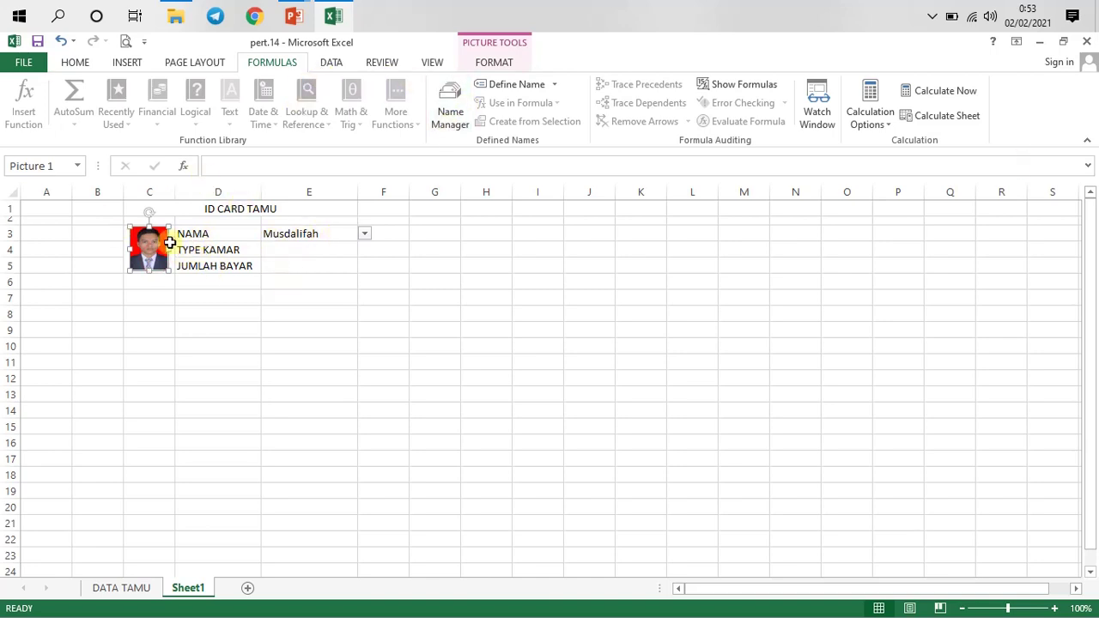
{"action": "left_click", "coordinate": [243, 301]}
{"action": "left_click", "coordinate": [162, 265]}
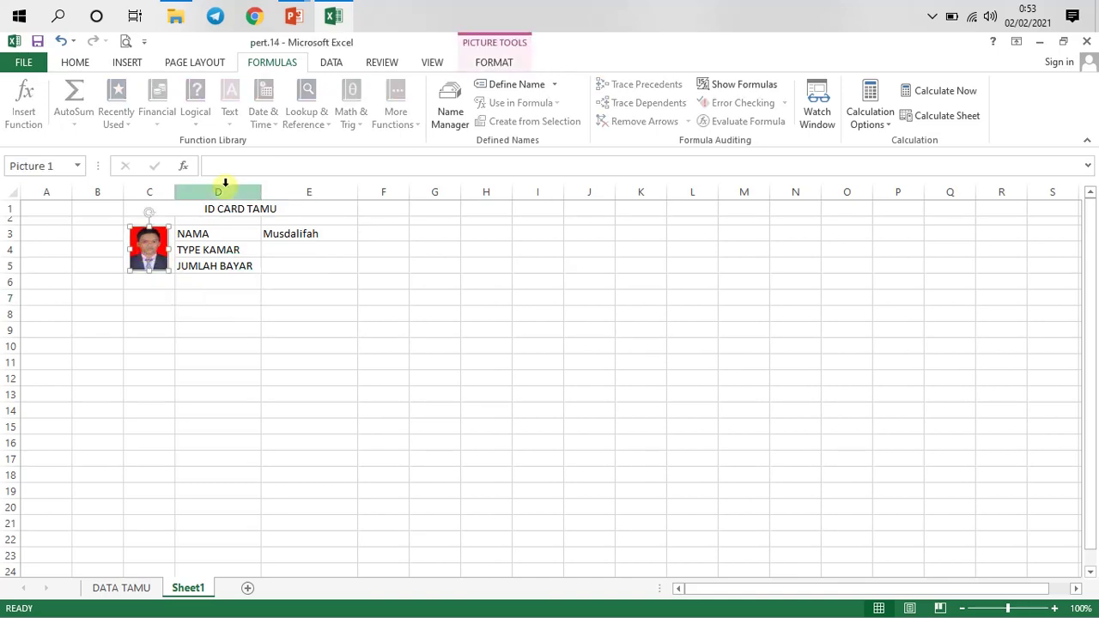
{"action": "left_click", "coordinate": [233, 174]}
{"action": "type", "text": "="}
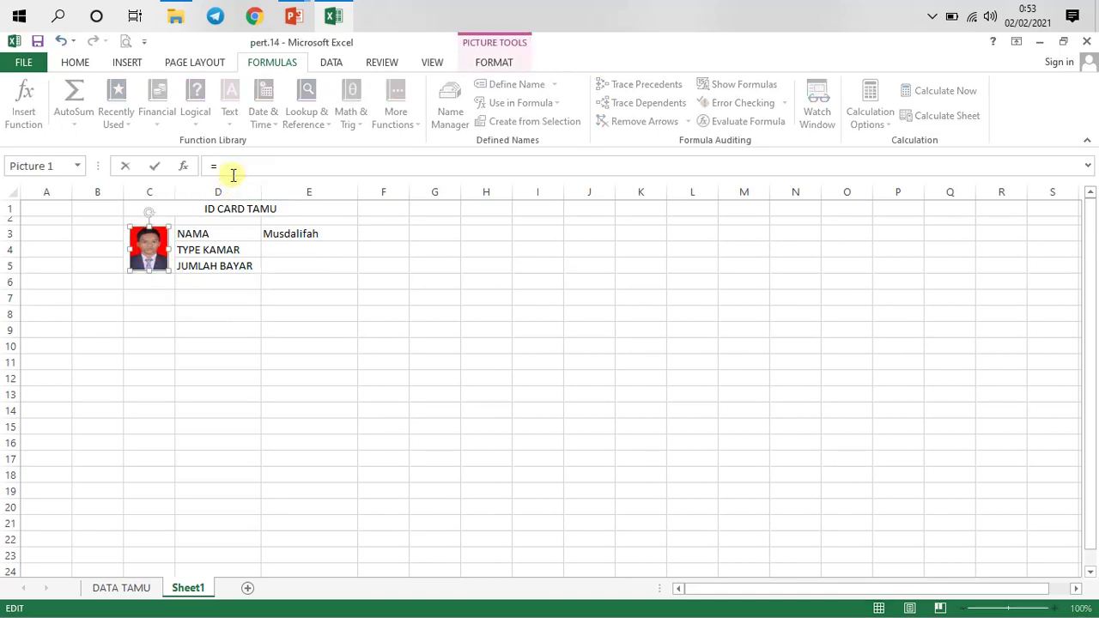
{"action": "type", "text": "CA"}
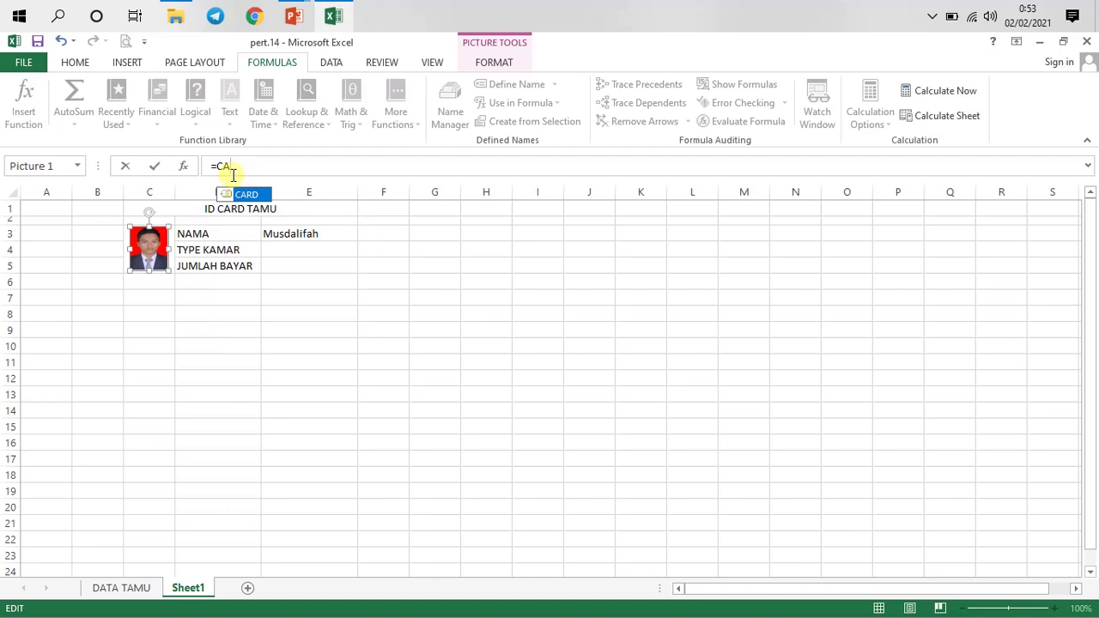
{"action": "double_click", "coordinate": [259, 195]}
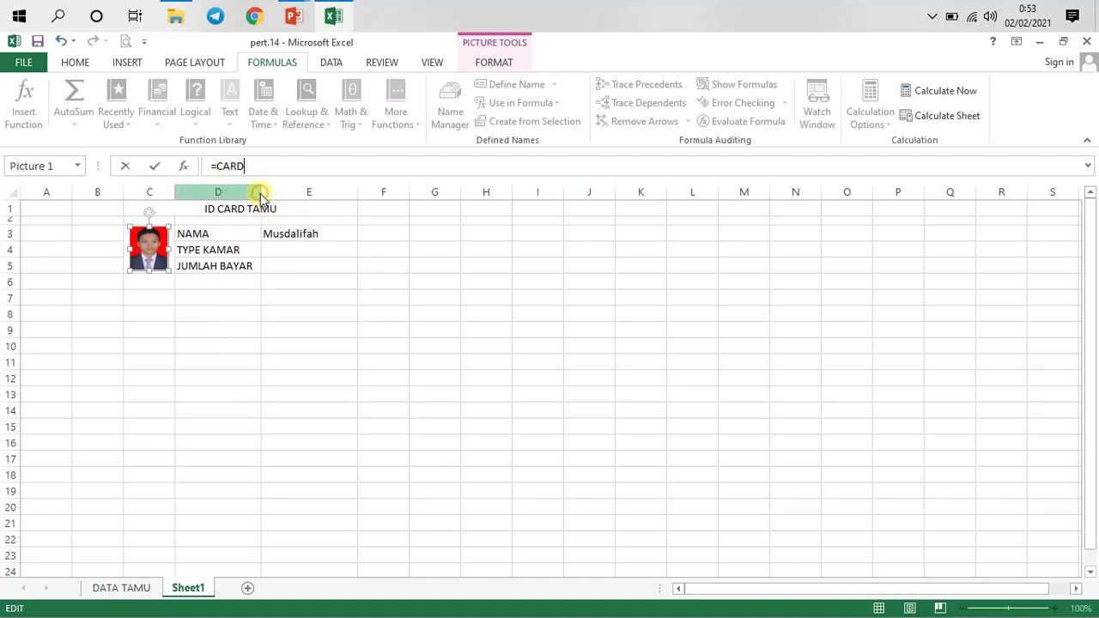
{"action": "key", "text": "Return"}
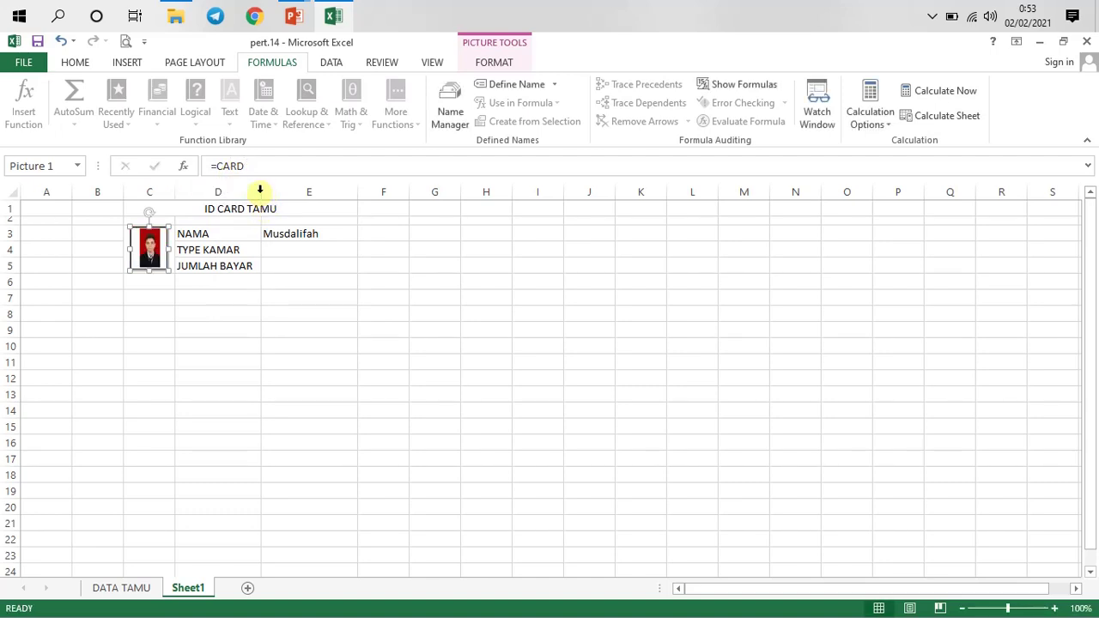
- Choose the second and the third guest in turn from the name dropdown in E3 to test the linked photo
{"action": "left_click", "coordinate": [184, 300]}
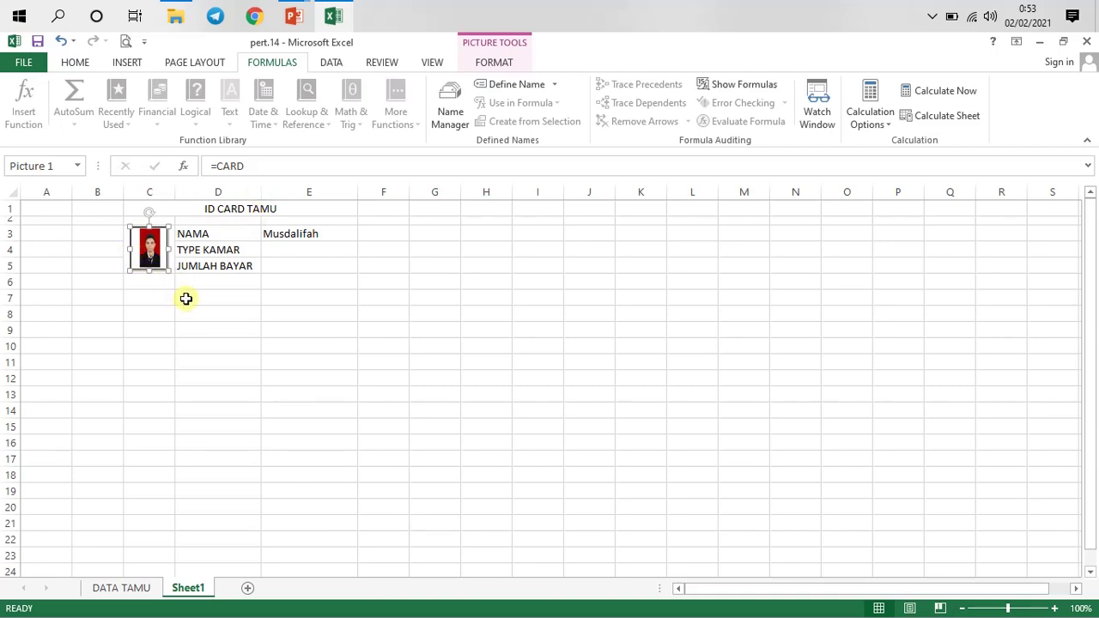
{"action": "left_click", "coordinate": [157, 248]}
{"action": "left_click", "coordinate": [316, 234]}
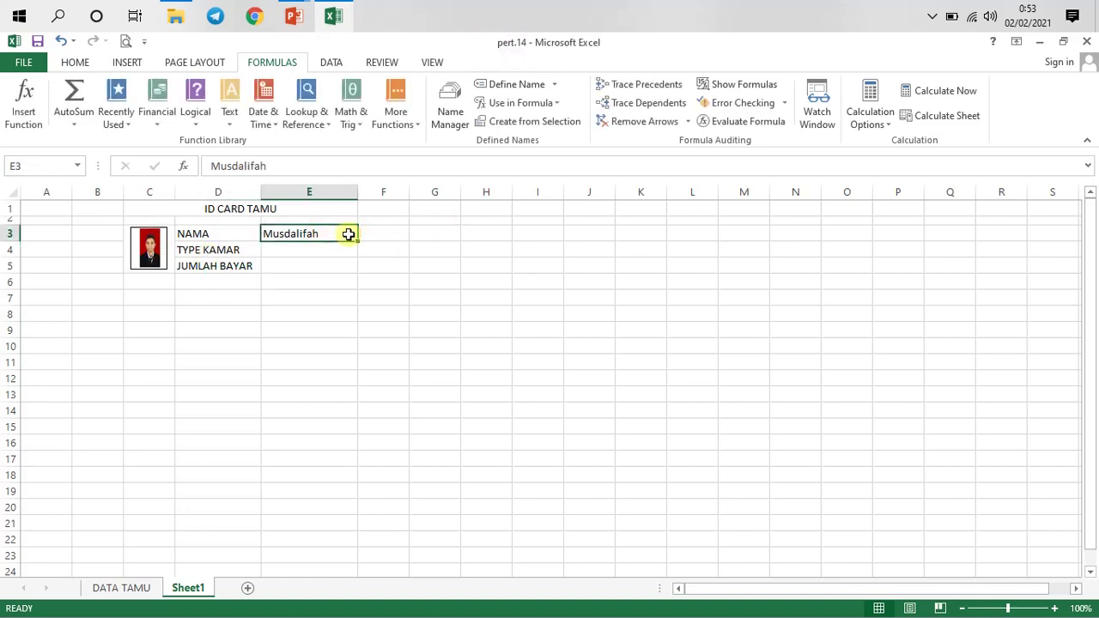
{"action": "left_click", "coordinate": [365, 237]}
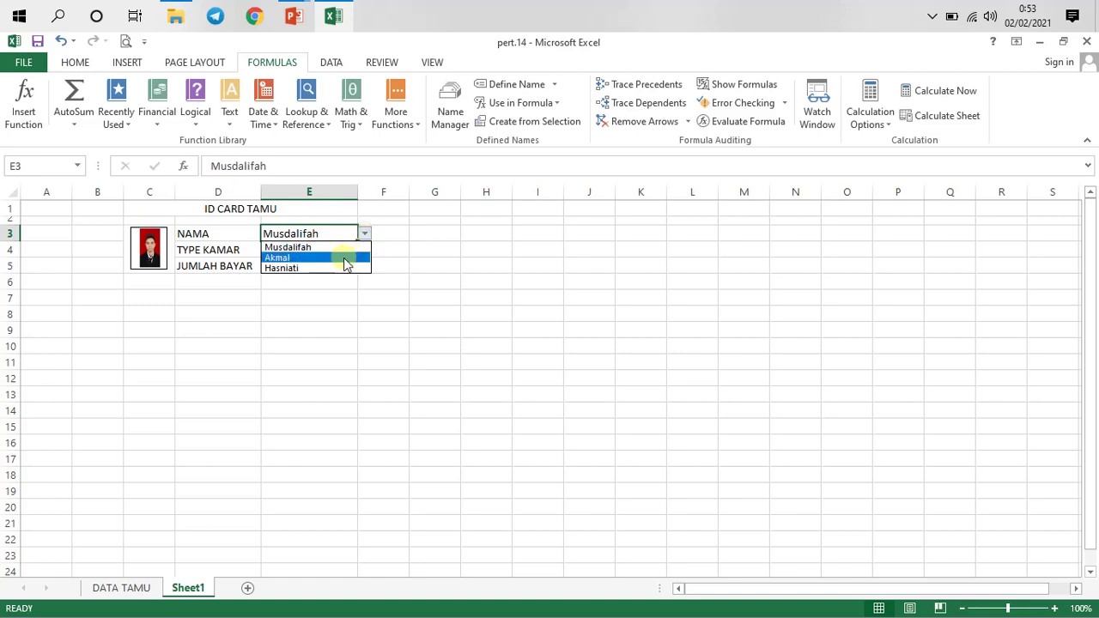
{"action": "left_click", "coordinate": [346, 257]}
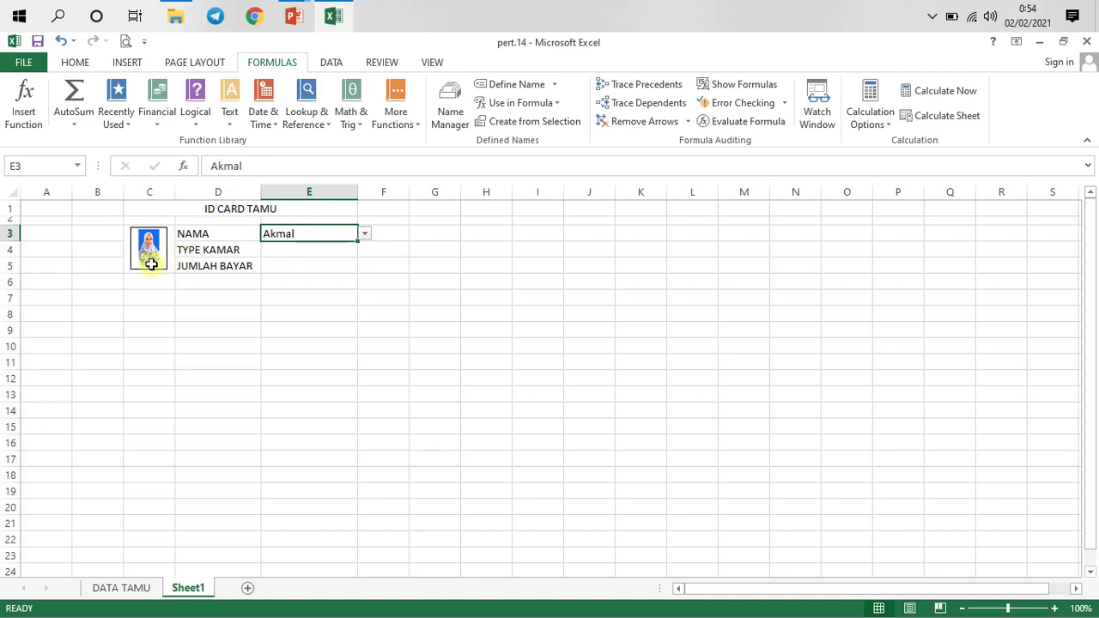
{"action": "left_click", "coordinate": [364, 234]}
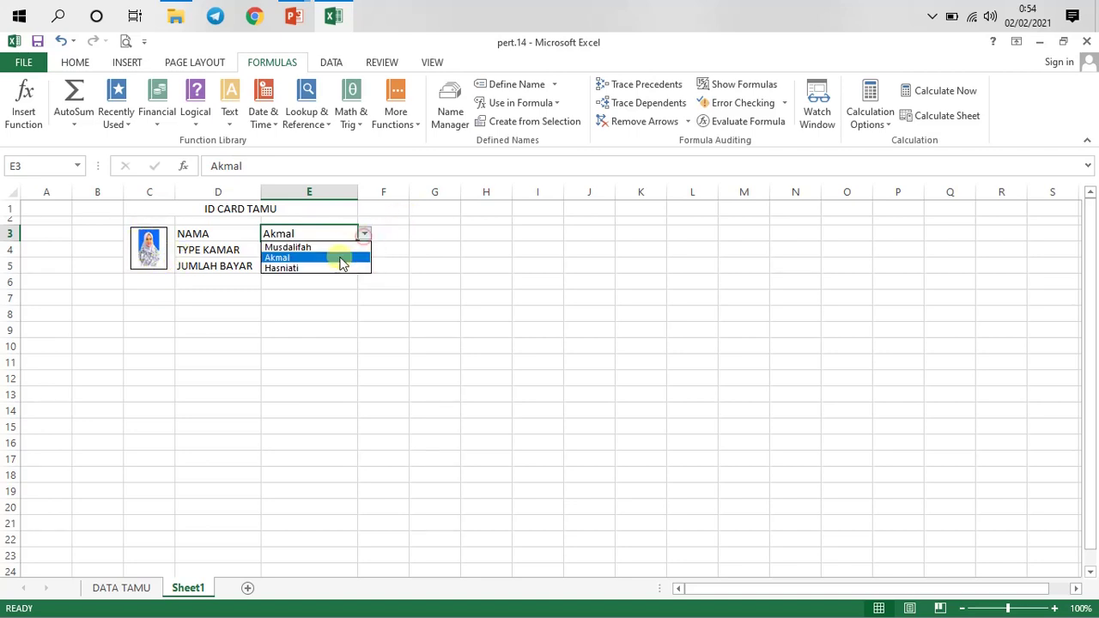
{"action": "left_click", "coordinate": [337, 267]}
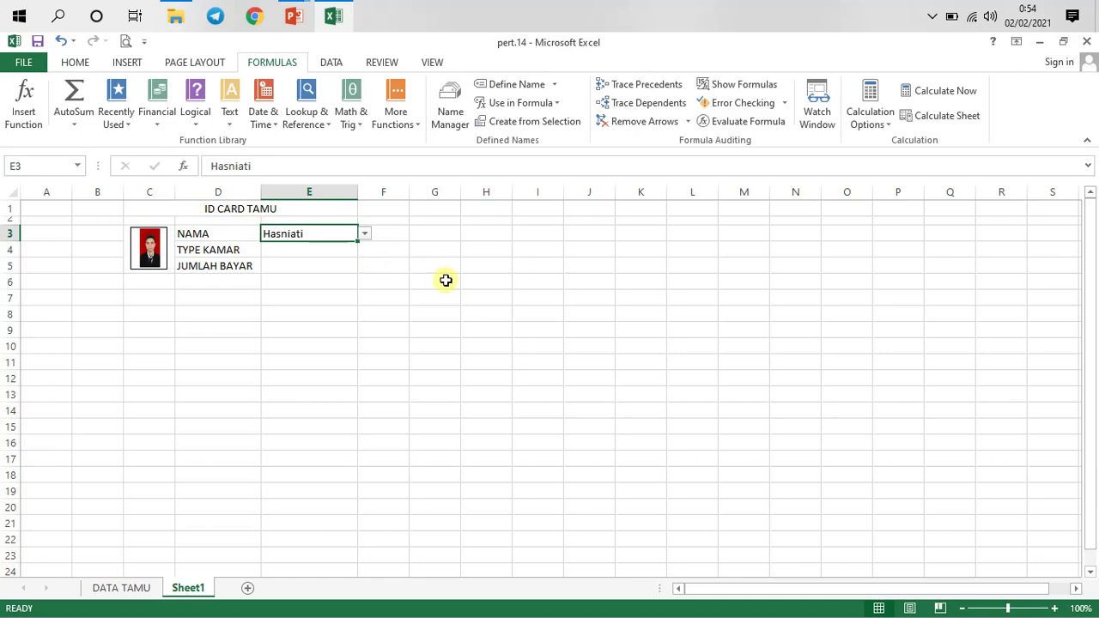
{"action": "left_click", "coordinate": [307, 263]}
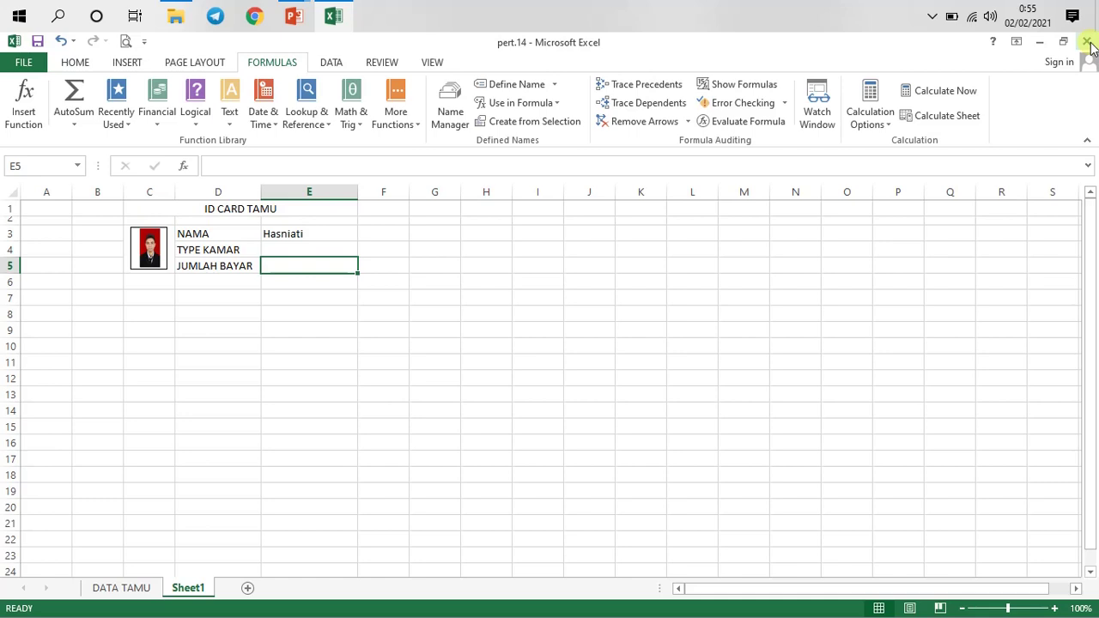
{"action": "left_click", "coordinate": [149, 244]}
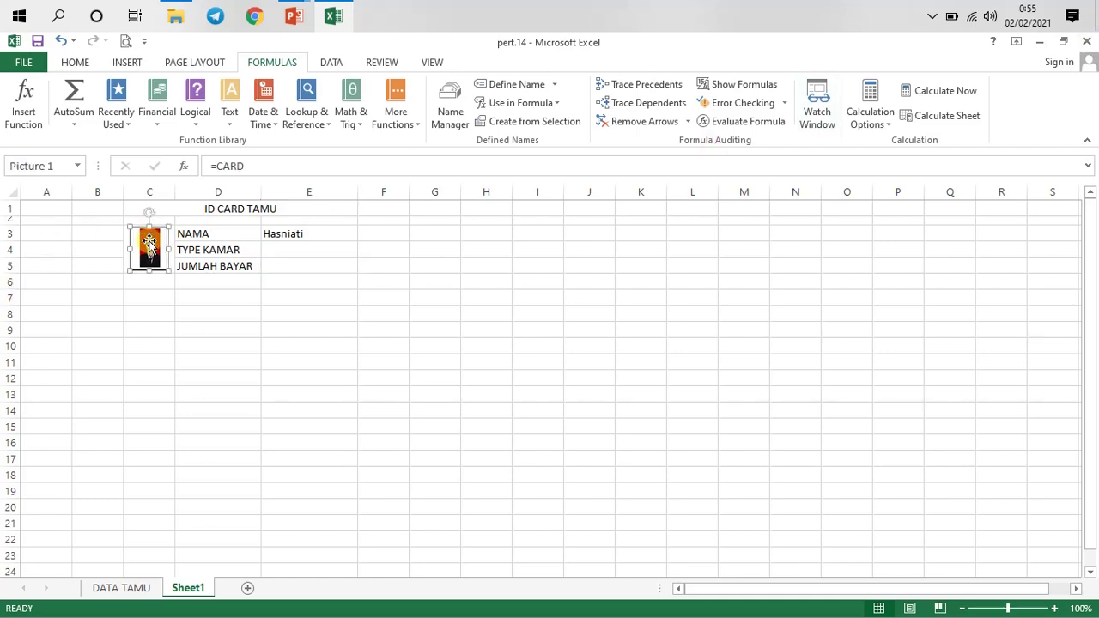
{"action": "left_click", "coordinate": [241, 248]}
{"action": "left_click", "coordinate": [151, 210]}
{"action": "left_click_drag", "start_coordinate": [150, 210], "coordinate": [273, 284]}
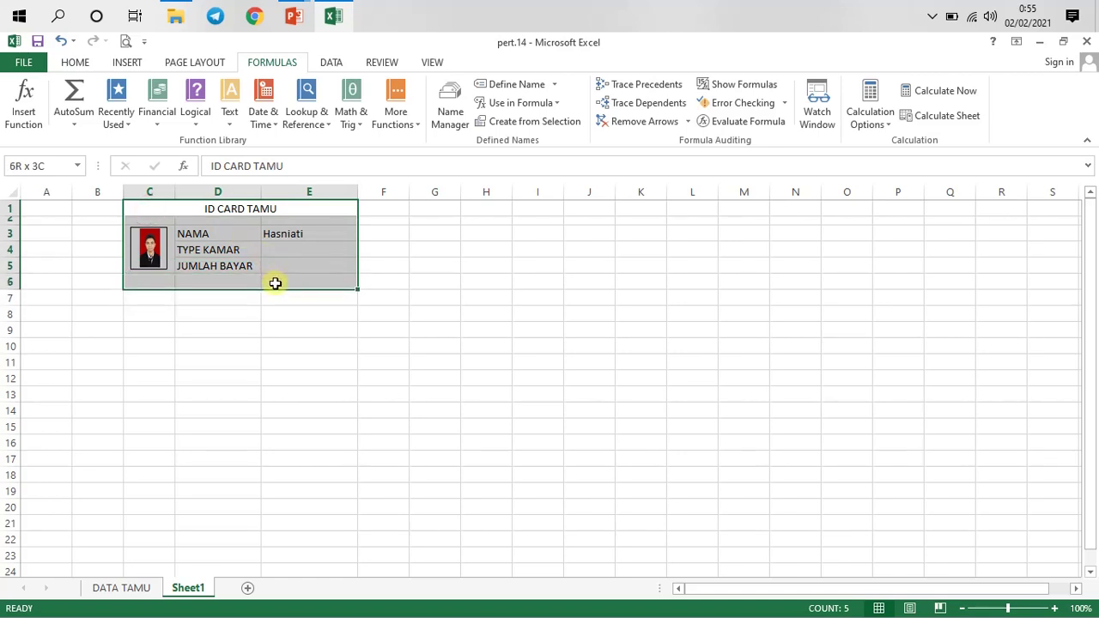
{"action": "mouse_move", "coordinate": [278, 284]}
{"action": "left_mouse_down"}
{"action": "mouse_move", "coordinate": [283, 270]}
{"action": "mouse_move", "coordinate": [283, 283]}
{"action": "left_mouse_up"}
{"action": "left_click_drag", "start_coordinate": [282, 283], "coordinate": [284, 287]}
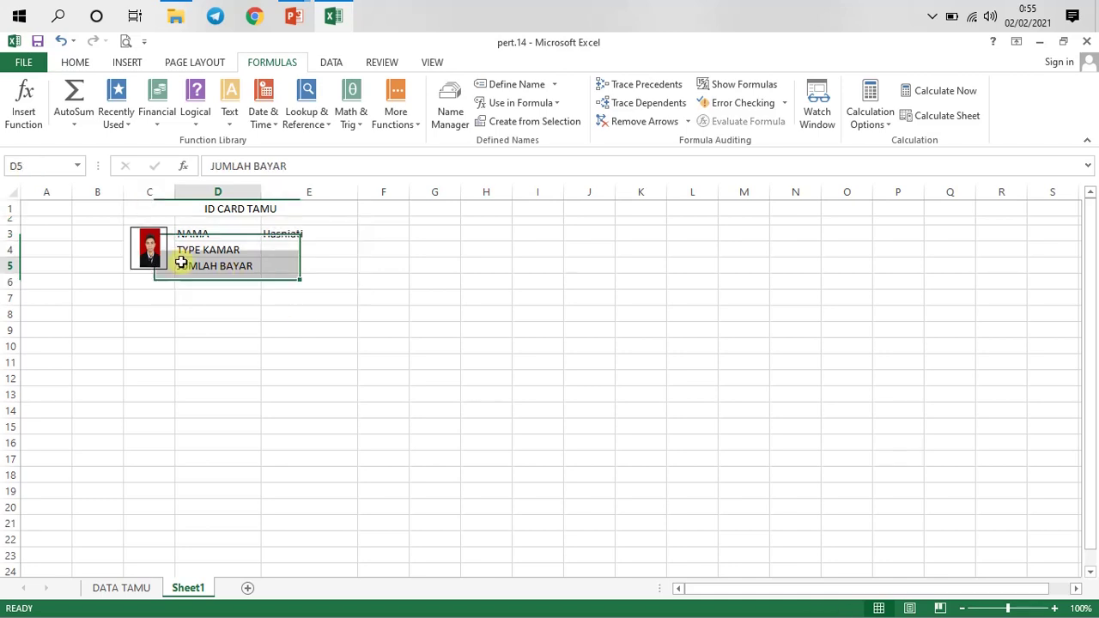